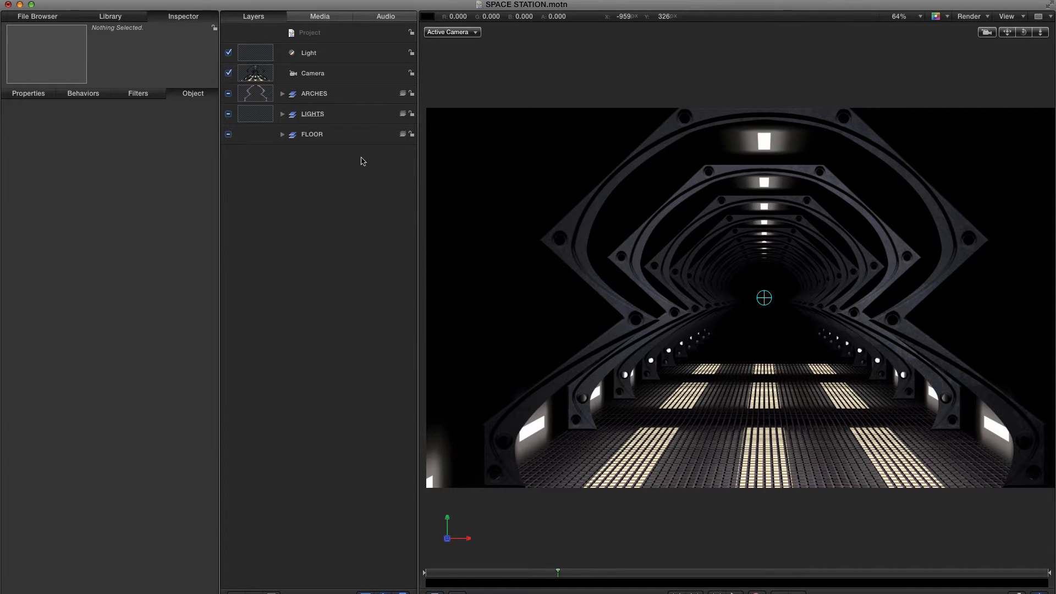
- Apply the Sequence Replicator behavior to the CEILING LIGHTS replicator in the LIGHTS group
{"action": "left_click", "coordinate": [283, 114]}
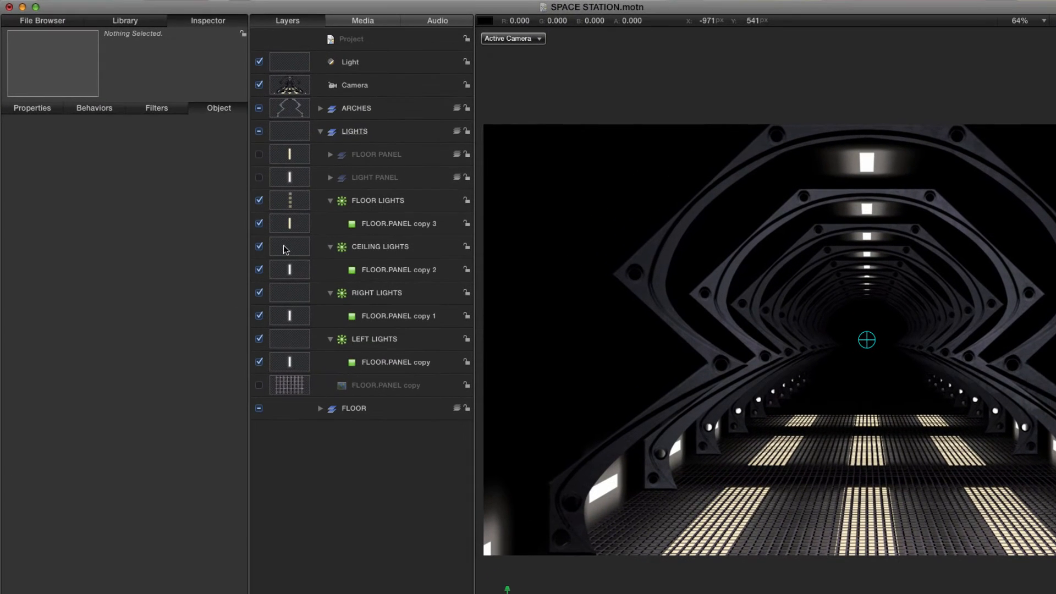
{"action": "left_click", "coordinate": [251, 218]}
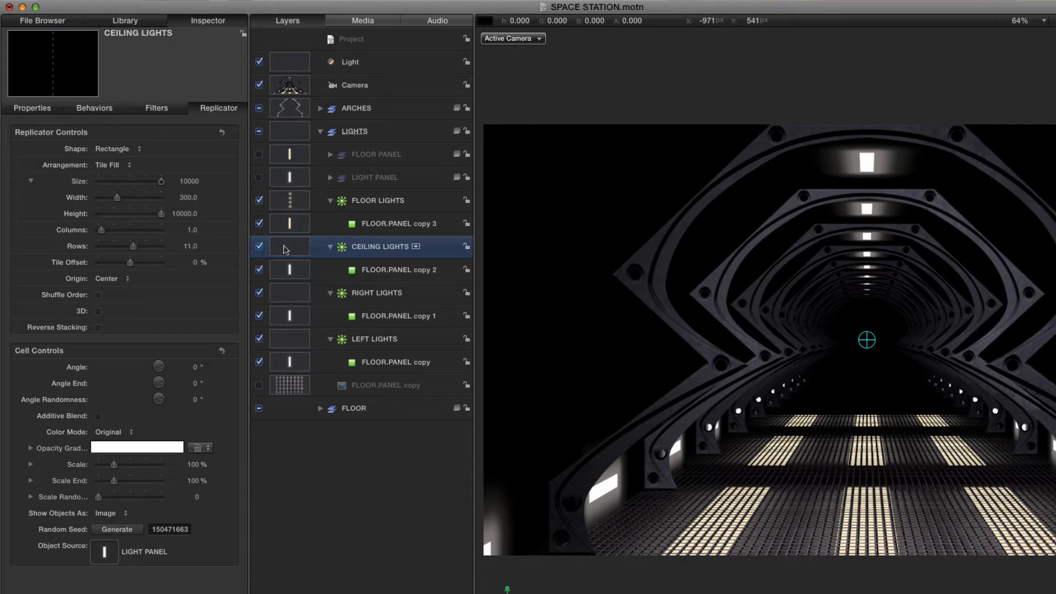
{"action": "key", "text": "super+2"}
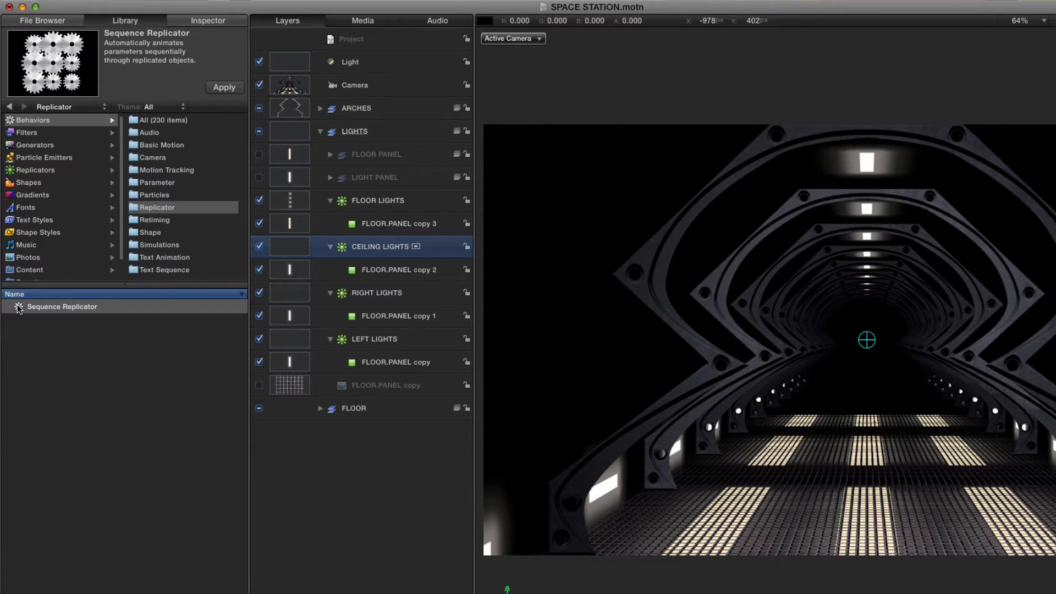
{"action": "left_click_drag", "start_coordinate": [19, 308], "coordinate": [357, 260]}
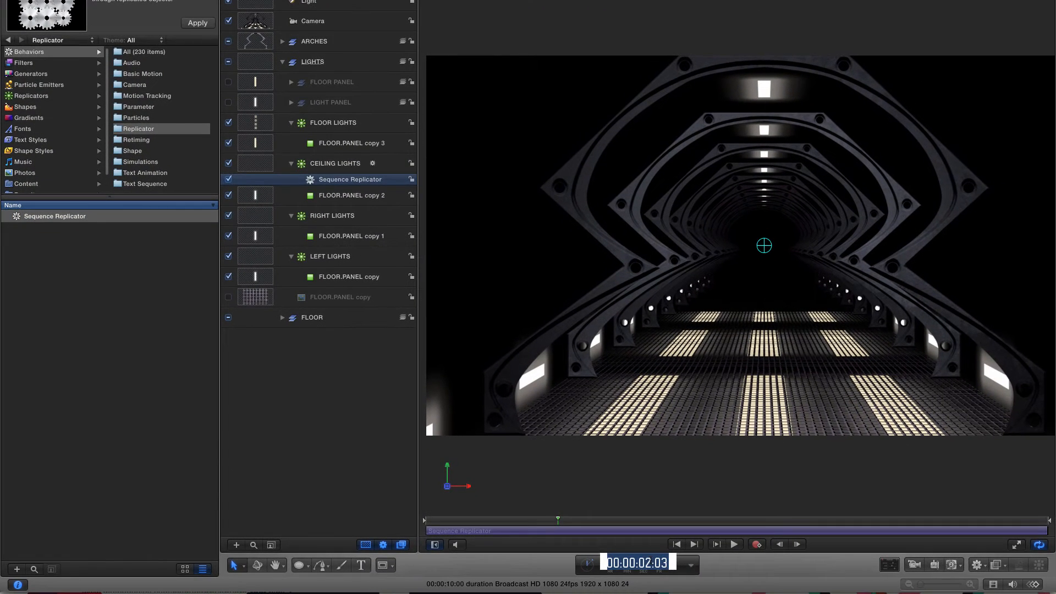
- Trim the end of the ceiling lights' Sequence Replicator behavior to 00:00:03:00
{"action": "type", "text": "300"}
{"action": "key", "text": "Return"}
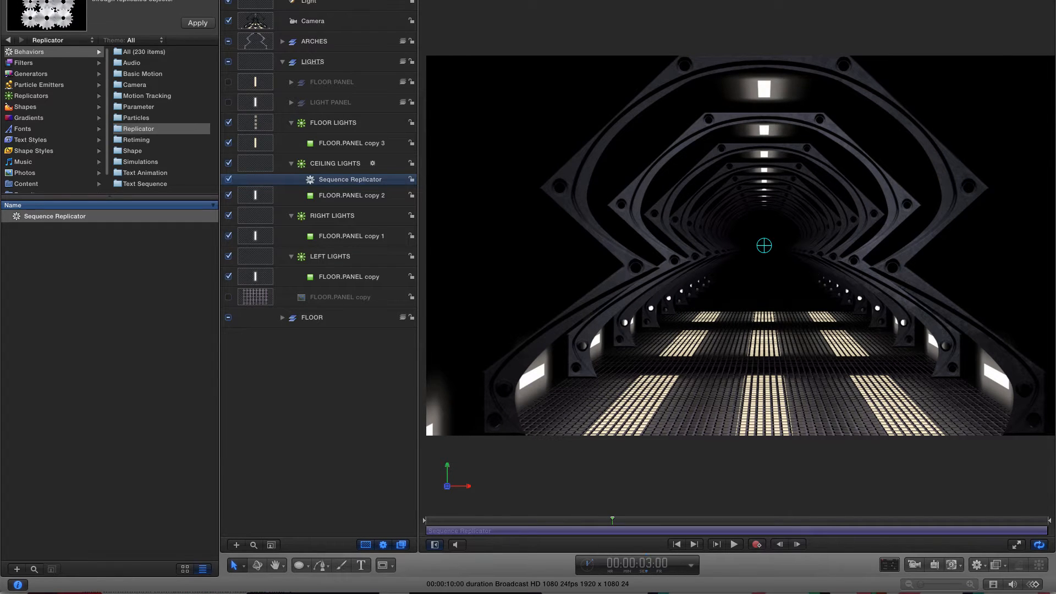
{"action": "key", "text": "o"}
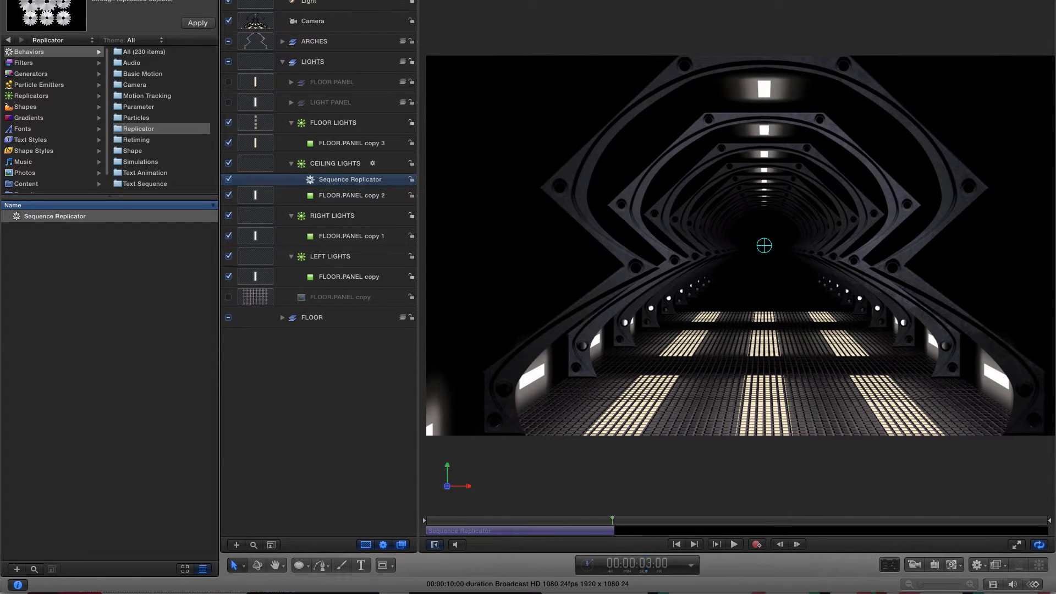
- Add the Opacity parameter to the ceiling lights' Sequence Replicator at 0% and set its sequencing to From
{"action": "key", "text": "super+3"}
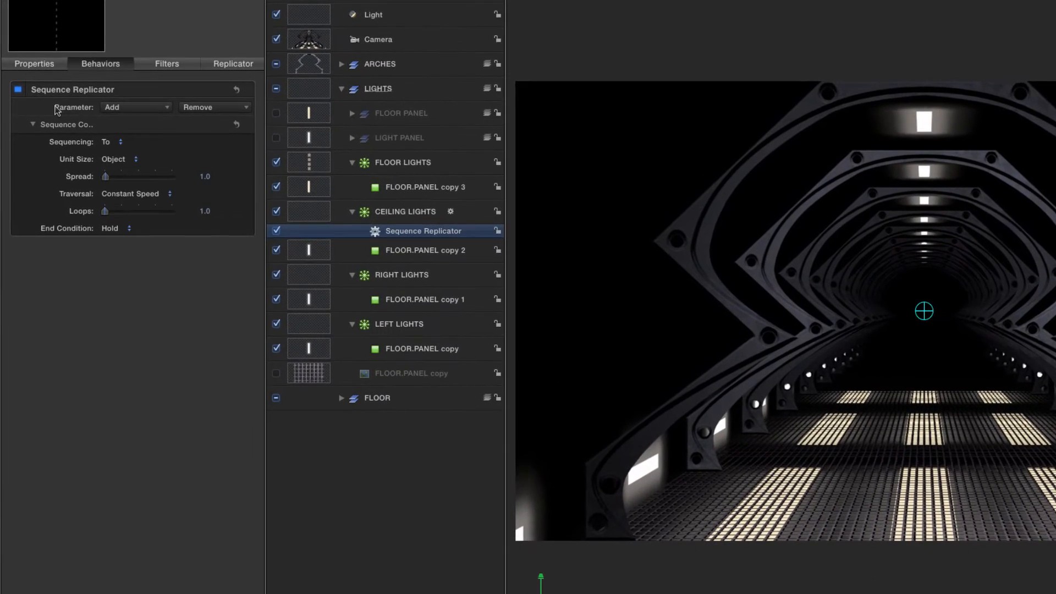
{"action": "left_click", "coordinate": [169, 111]}
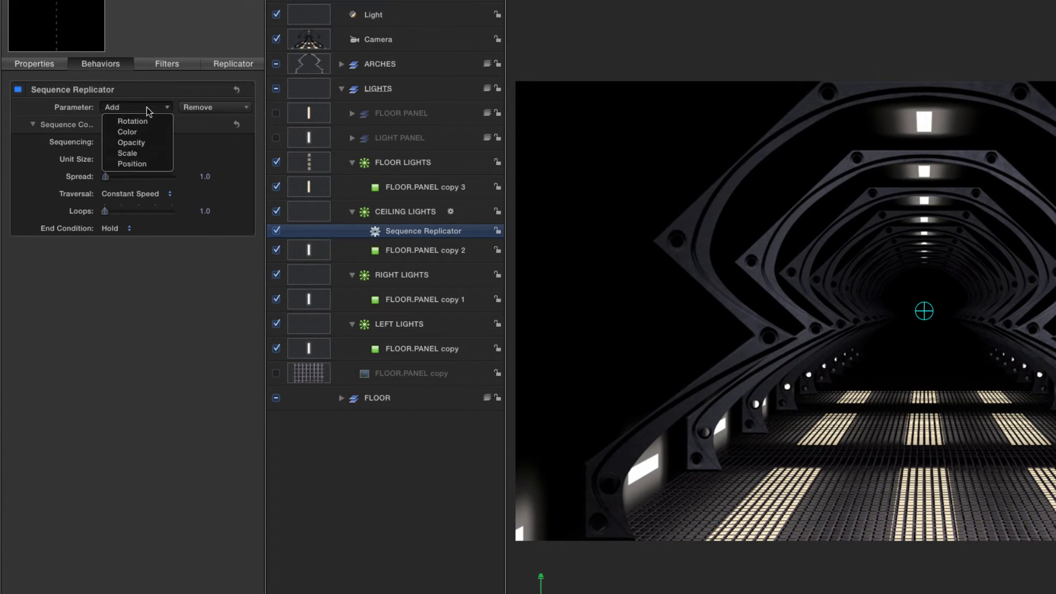
{"action": "left_click", "coordinate": [142, 146]}
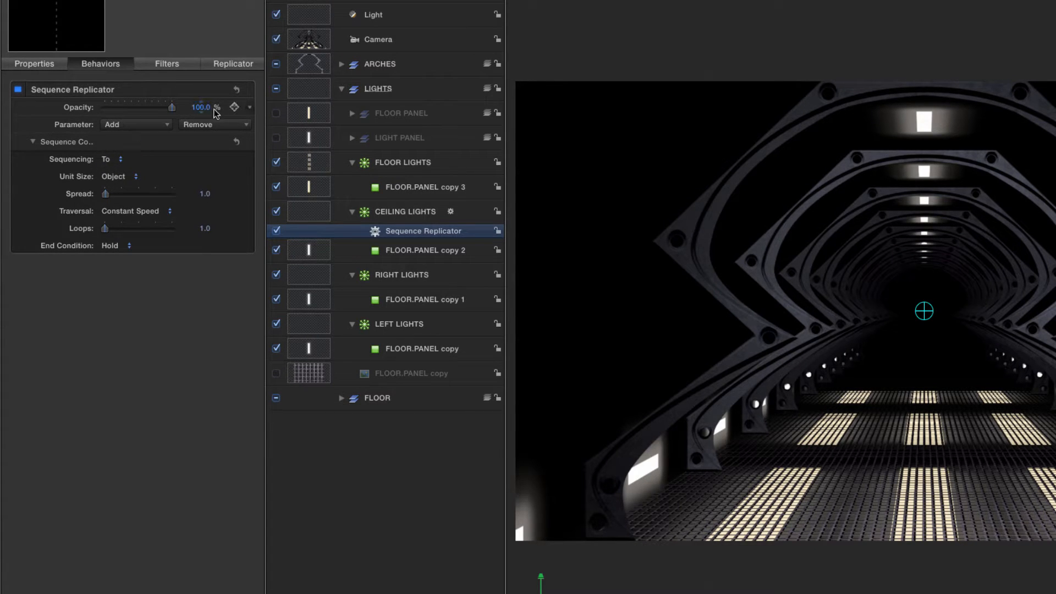
{"action": "left_click", "coordinate": [200, 107]}
{"action": "type", "text": "0"}
{"action": "key", "text": "Return"}
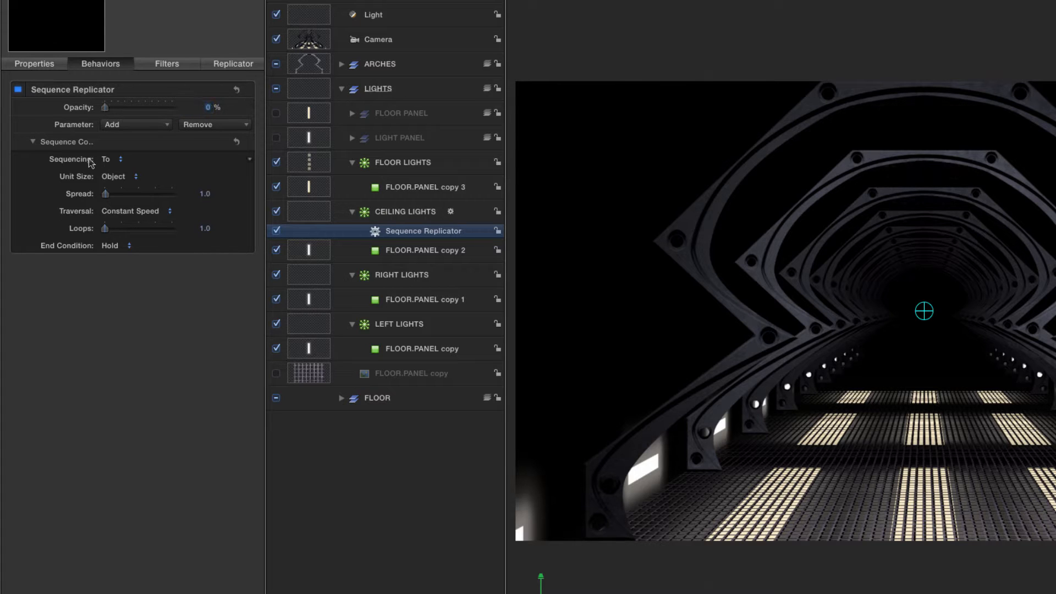
{"action": "left_click", "coordinate": [109, 160]}
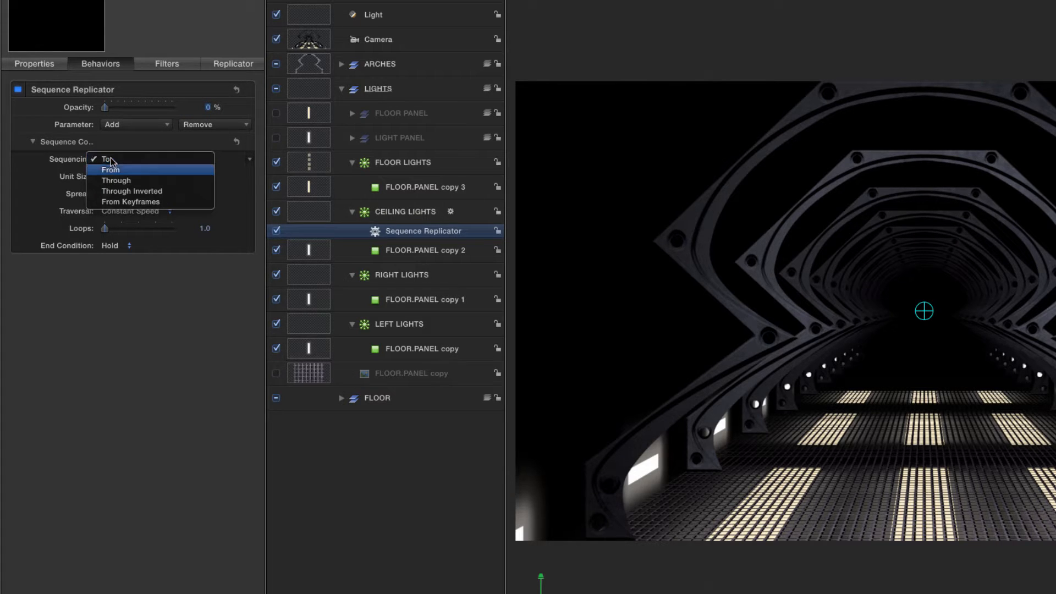
{"action": "left_click", "coordinate": [112, 172]}
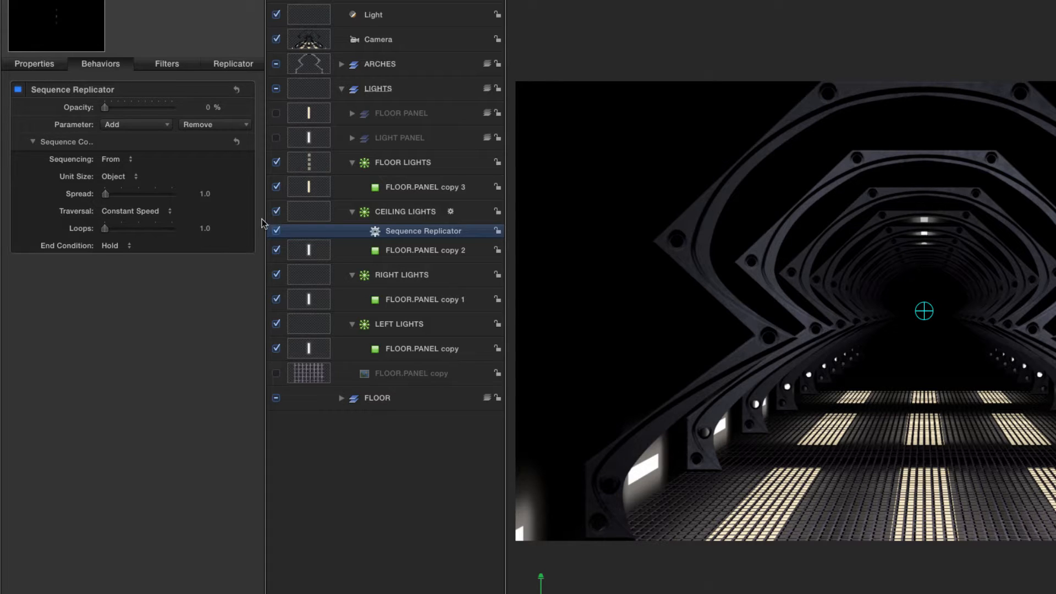
- Set the CEILING LIGHTS replicator's origin to Top and play back the sequence
{"action": "left_click", "coordinate": [308, 213]}
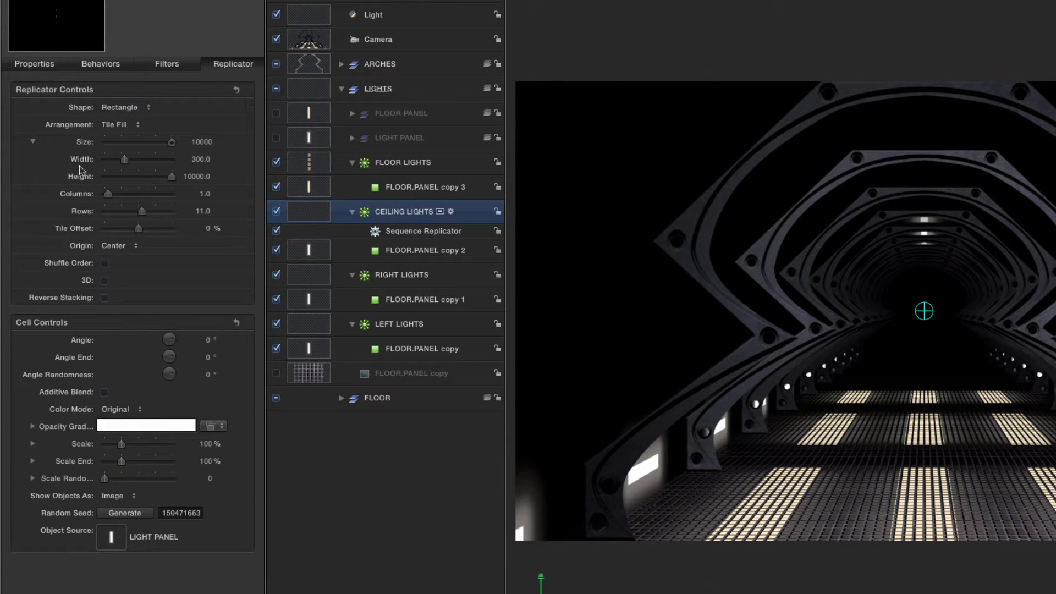
{"action": "left_click", "coordinate": [119, 247]}
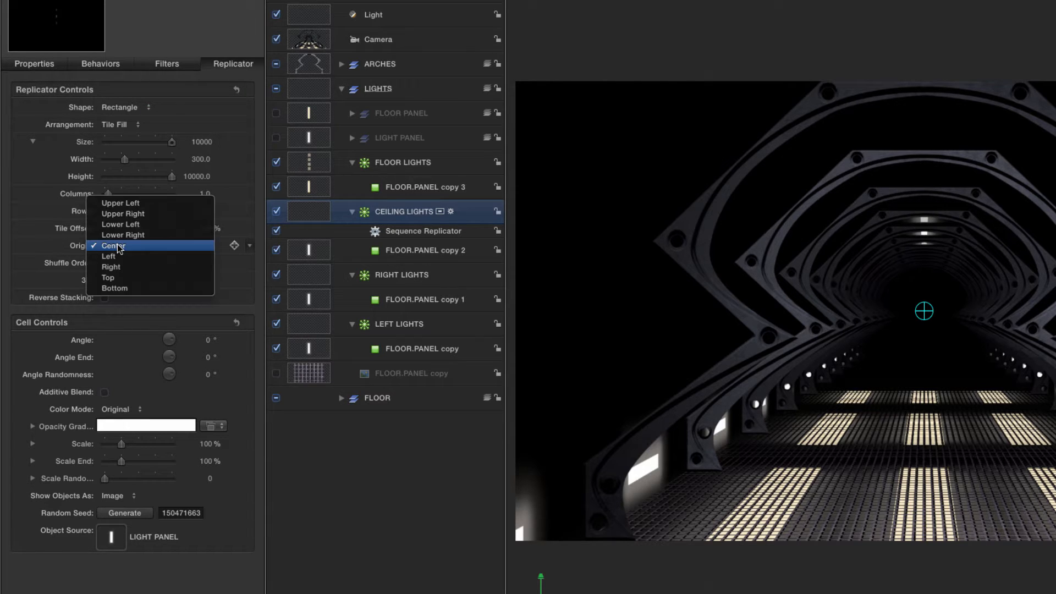
{"action": "left_click", "coordinate": [118, 277]}
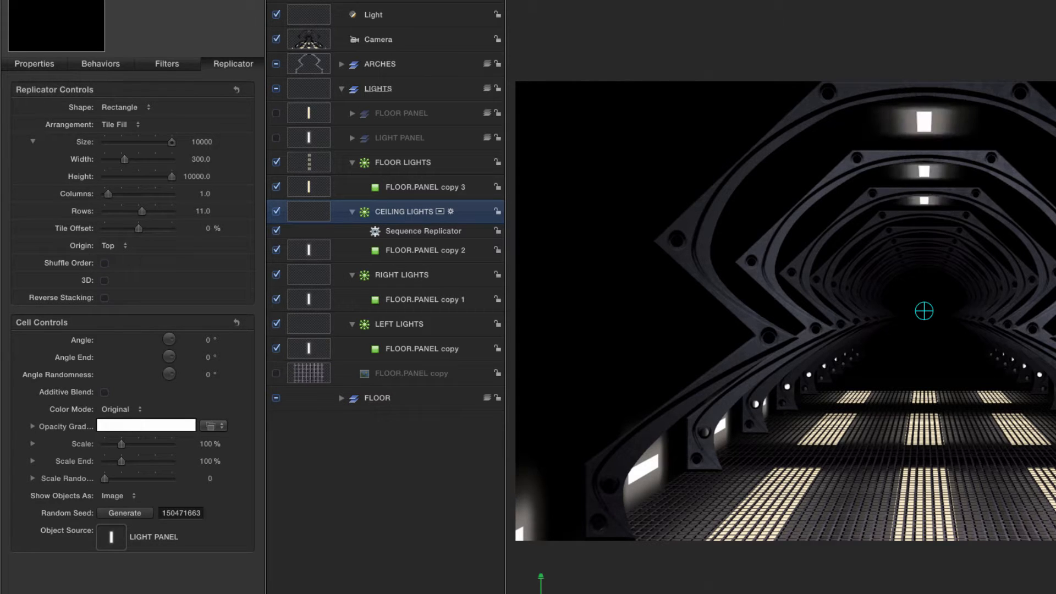
{"action": "key", "text": "space"}
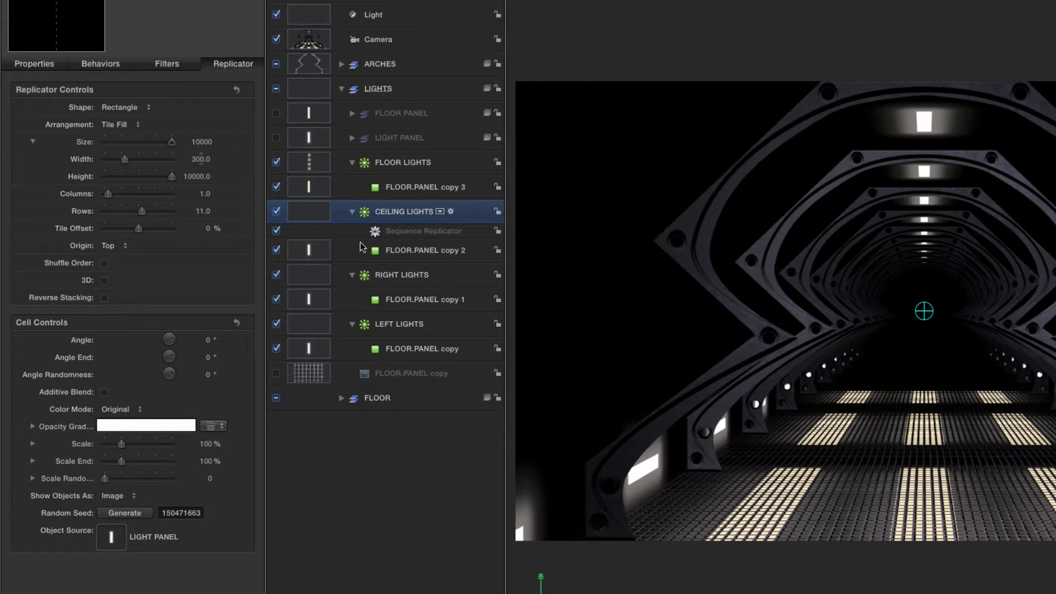
- Copy the ceiling lights' Sequence Replicator behavior to RIGHT LIGHTS and set that replicator's origin to Top
{"action": "left_click", "coordinate": [375, 231]}
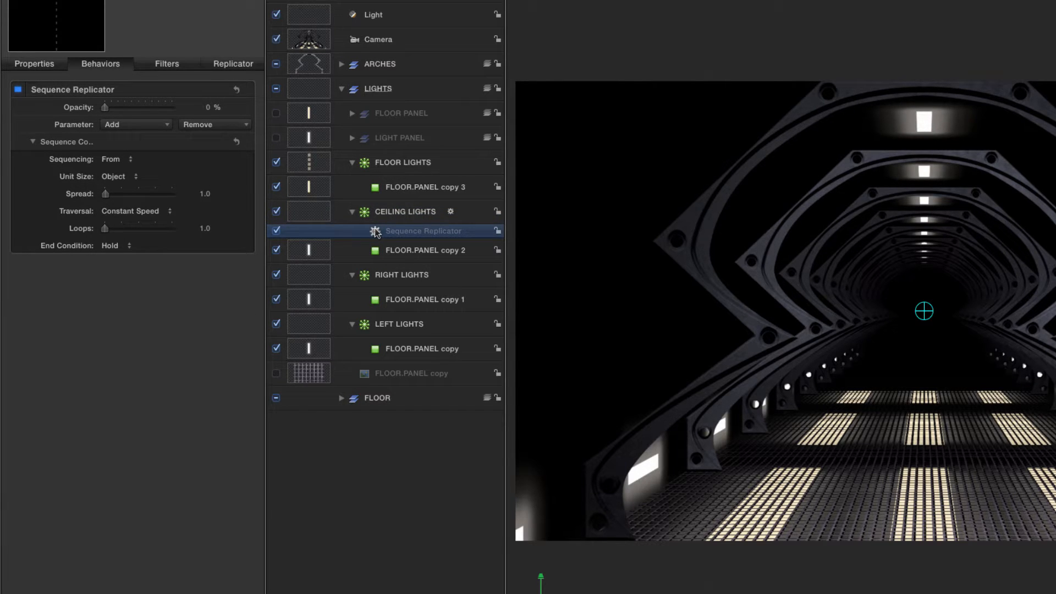
{"action": "left_click_drag", "start_coordinate": [376, 232], "coordinate": [308, 283]}
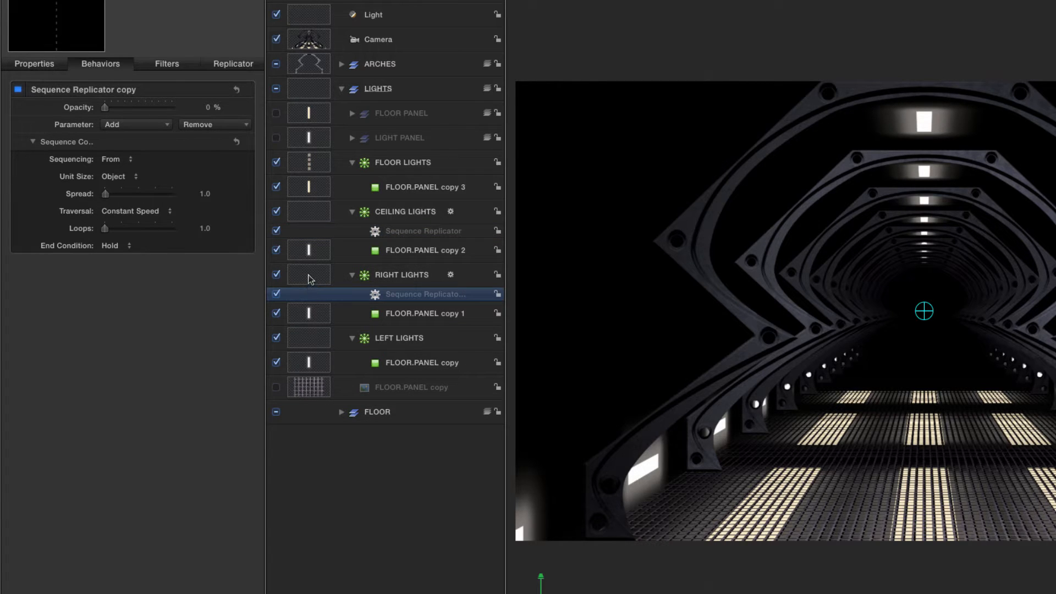
{"action": "left_click", "coordinate": [308, 275]}
{"action": "key", "text": "F4"}
{"action": "left_click", "coordinate": [112, 248]}
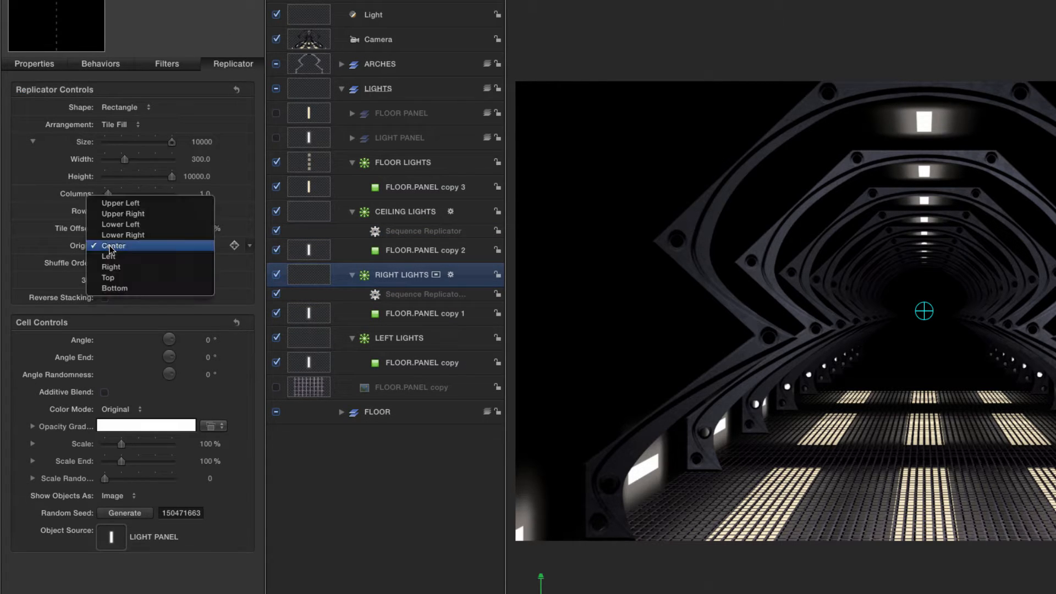
{"action": "left_click", "coordinate": [108, 279]}
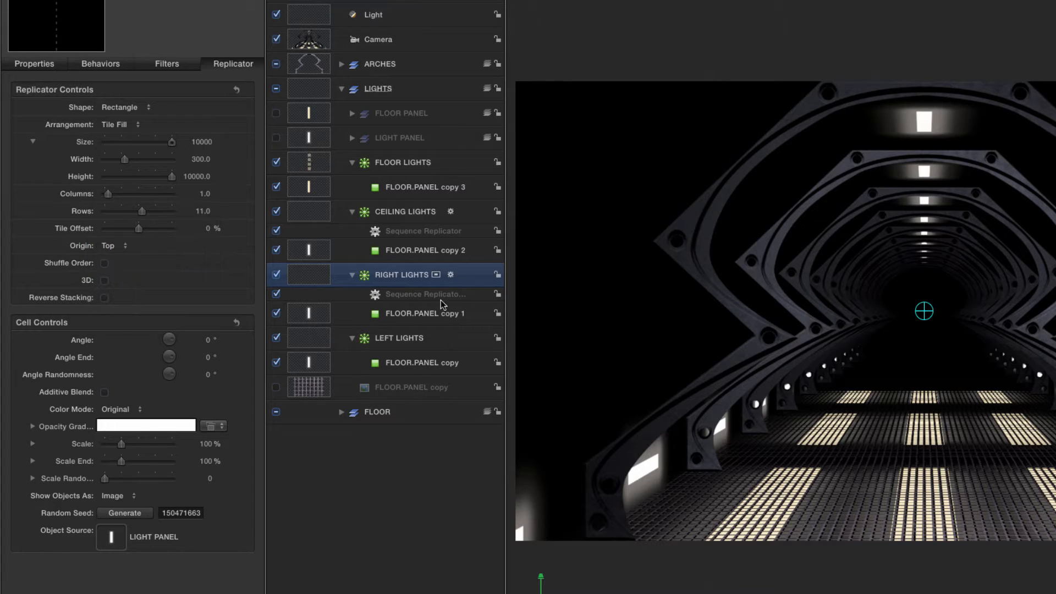
- Copy the right lights' Sequence Replicator behavior to LEFT LIGHTS and set that replicator's origin to Top
{"action": "left_click", "coordinate": [375, 296]}
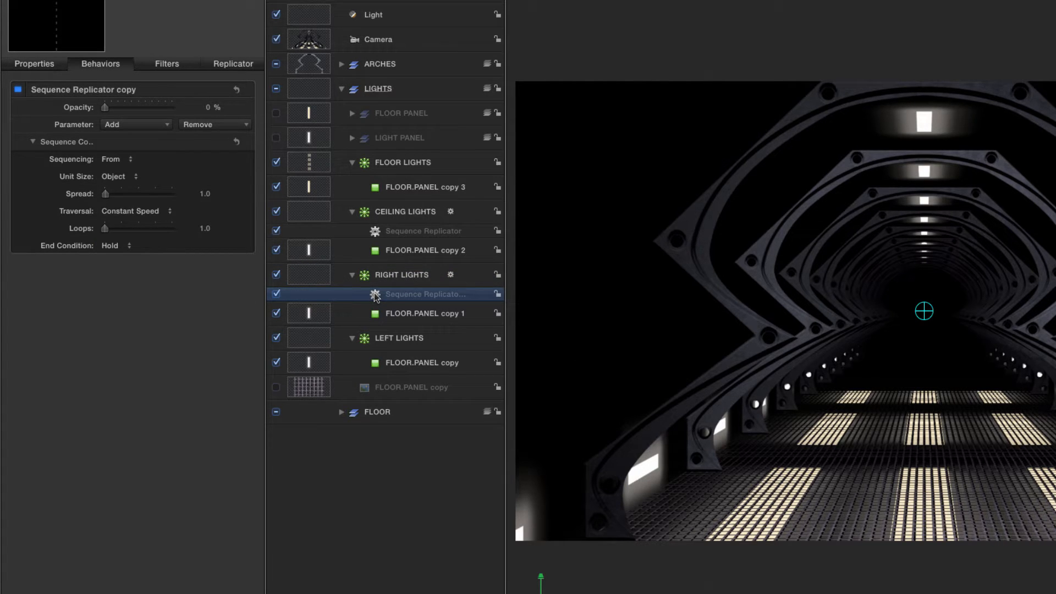
{"action": "left_click_drag", "start_coordinate": [375, 296], "coordinate": [373, 353]}
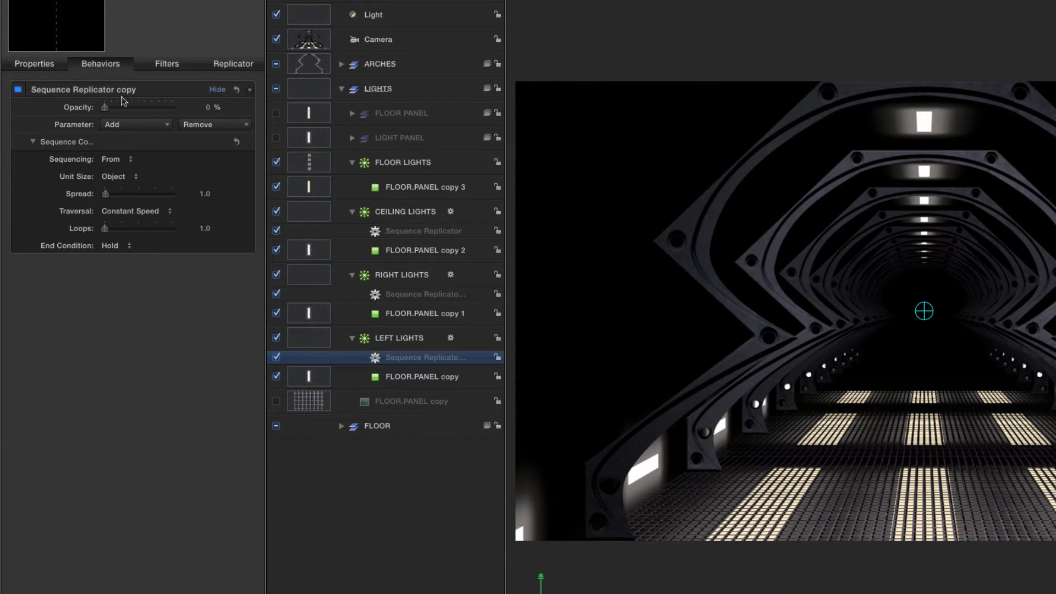
{"action": "left_click", "coordinate": [234, 64]}
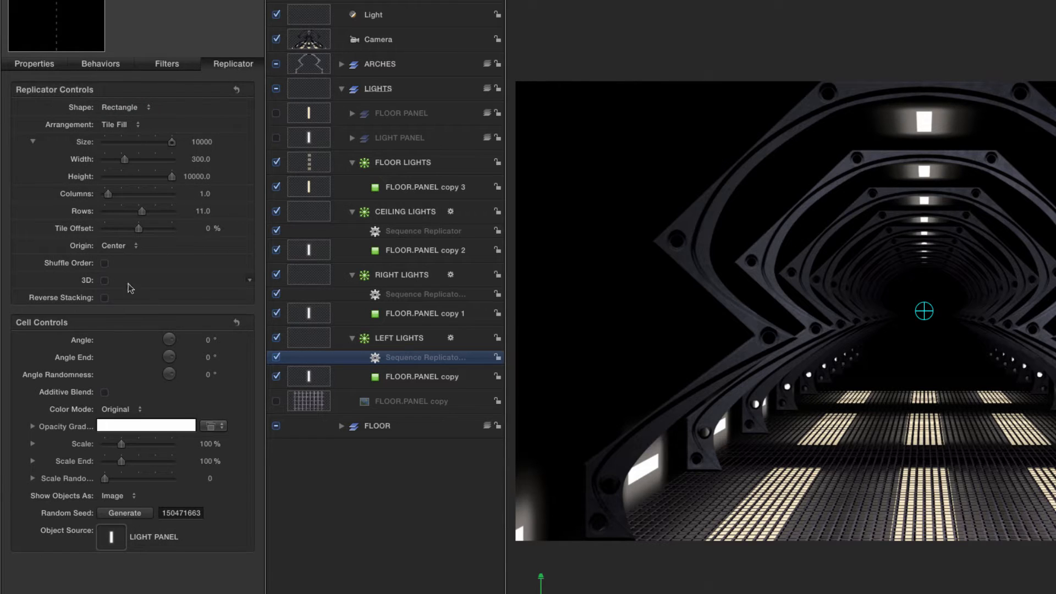
{"action": "left_click", "coordinate": [115, 246]}
{"action": "left_click", "coordinate": [109, 278]}
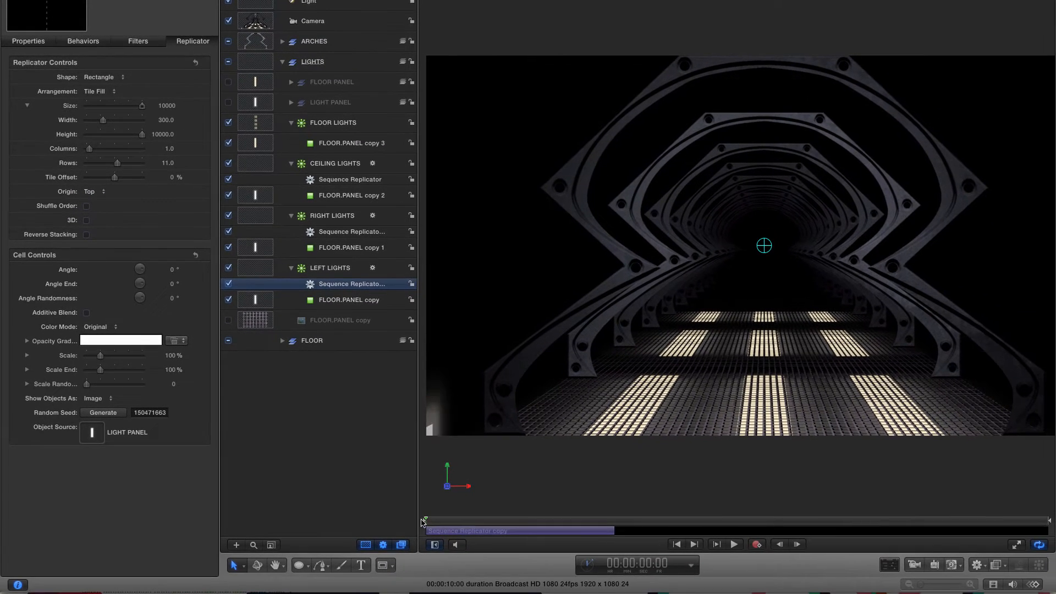
- Stagger the light sequences by lengthening the left lights' Sequence Replicator and shortening the ceiling lights' one, scrub through the result, and collapse the LIGHTS group
{"action": "left_click_drag", "start_coordinate": [462, 521], "coordinate": [651, 531]}
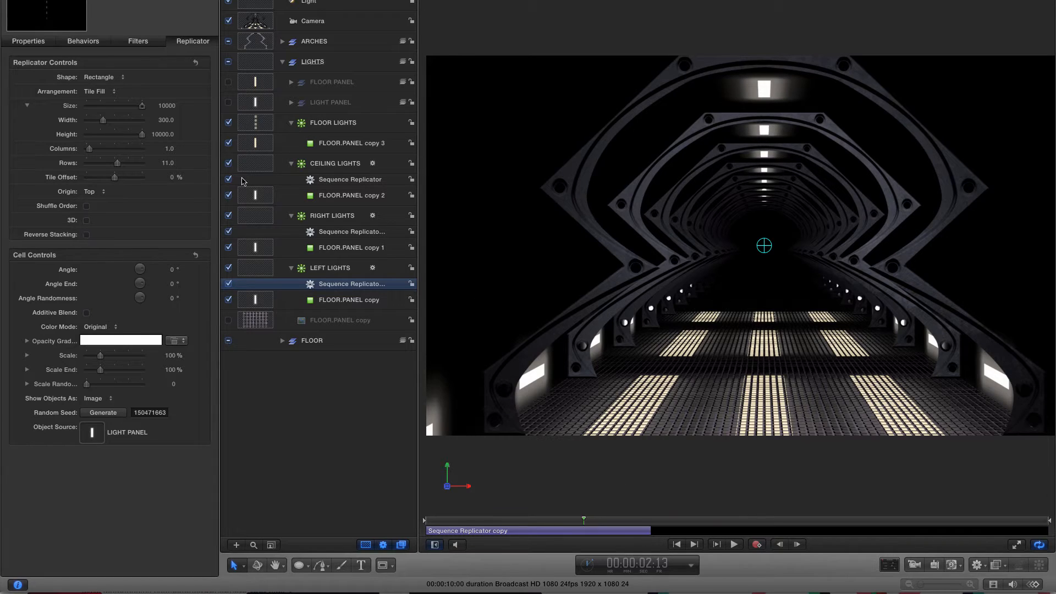
{"action": "left_click", "coordinate": [258, 180]}
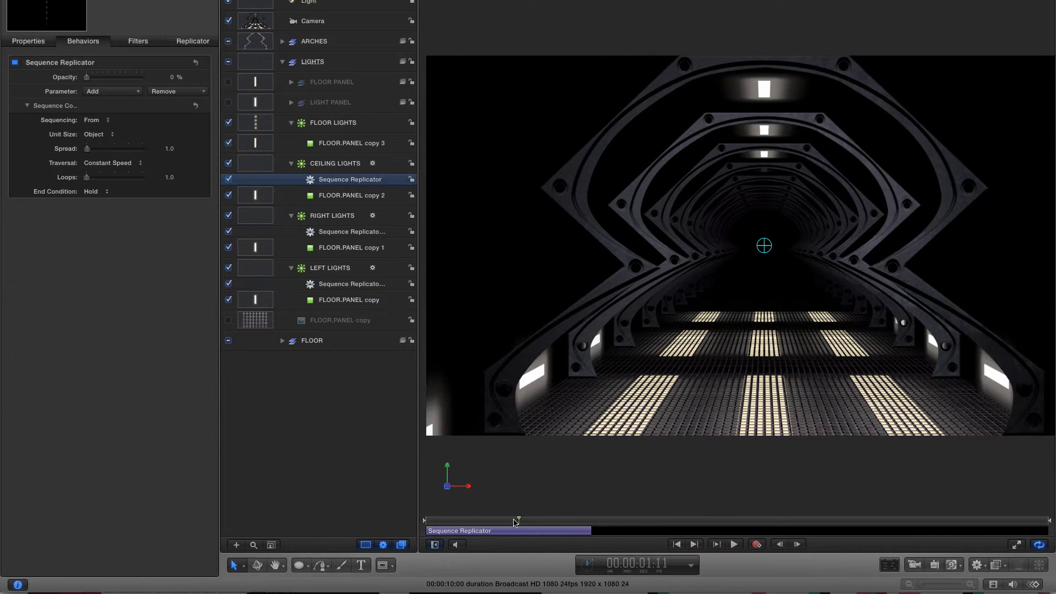
{"action": "left_click_drag", "start_coordinate": [584, 523], "coordinate": [659, 520]}
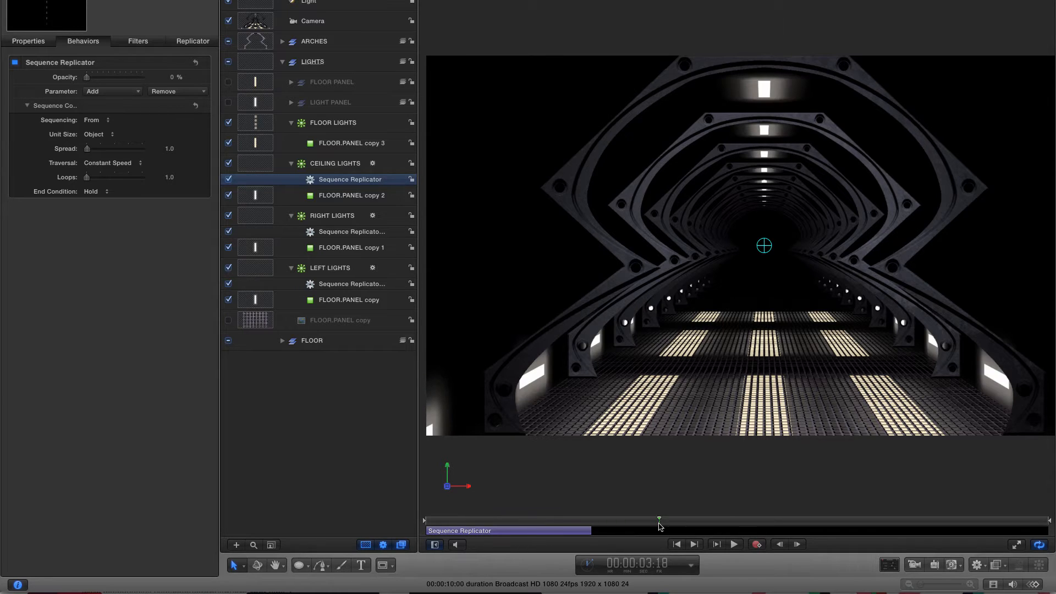
{"action": "left_click", "coordinate": [283, 63]}
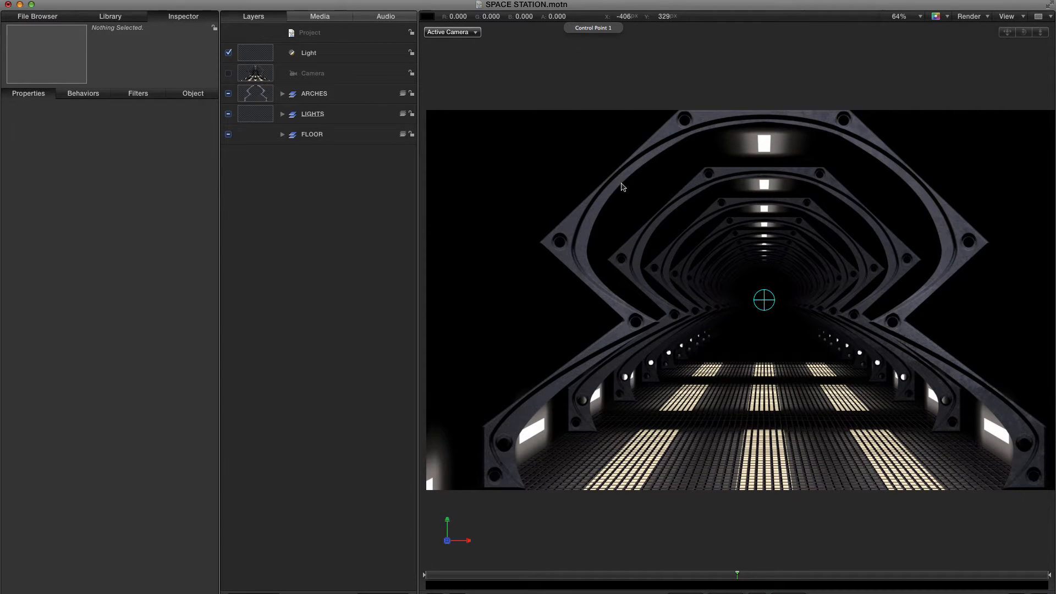
- Copy the Rust image from the ARCH IMAGE group inside ARCHES
{"action": "left_click", "coordinate": [283, 94]}
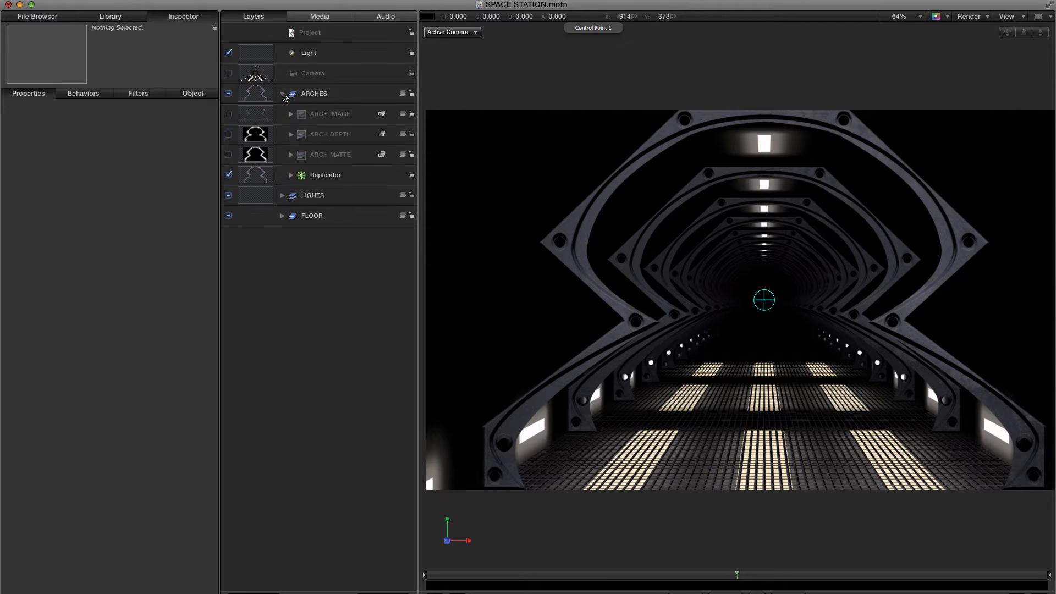
{"action": "left_click", "coordinate": [291, 114]}
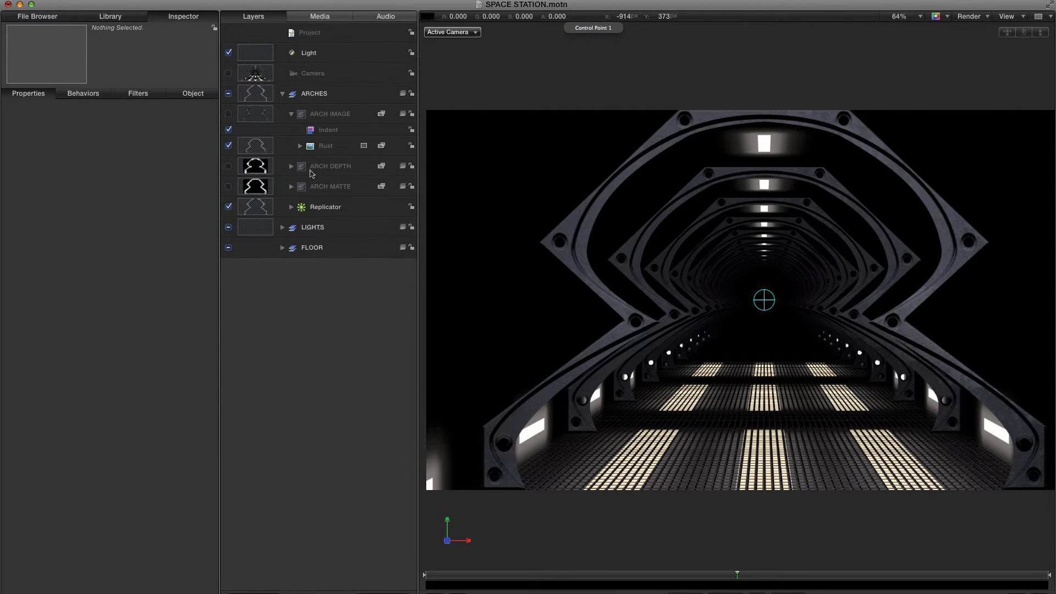
{"action": "left_click", "coordinate": [251, 148]}
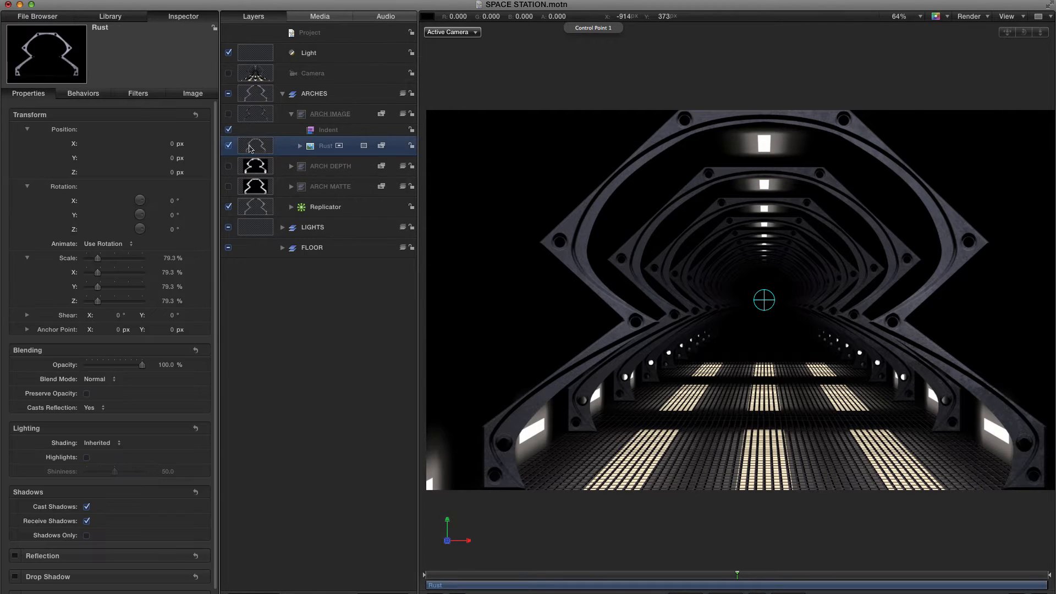
{"action": "key", "text": "super+c"}
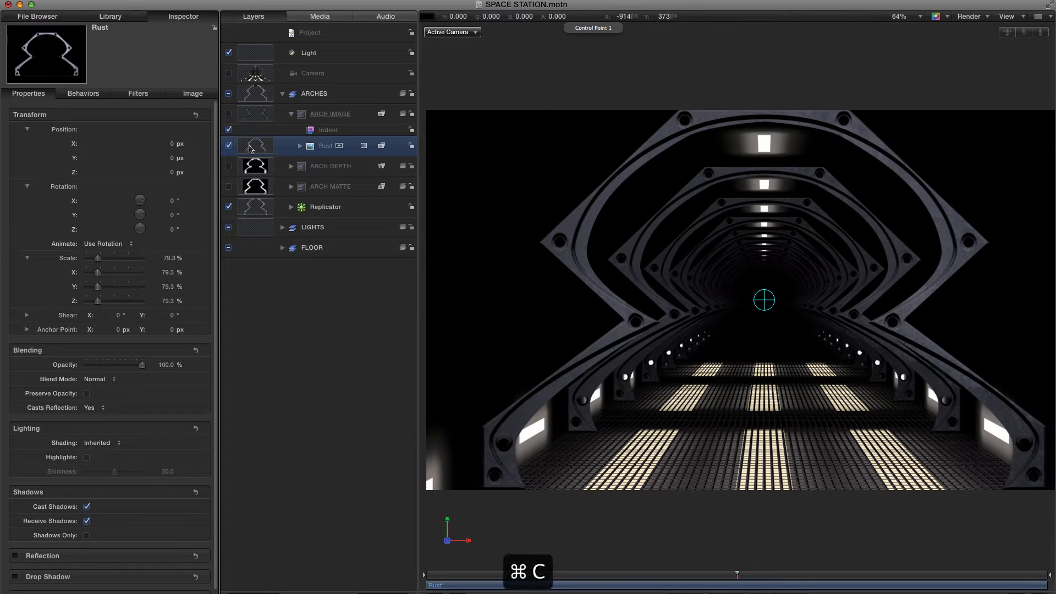
- Create a new blank Motion Project with the Broadcast HD 1080 24fps preset and a 00:00:10:00 duration
{"action": "left_click", "coordinate": [77, 1]}
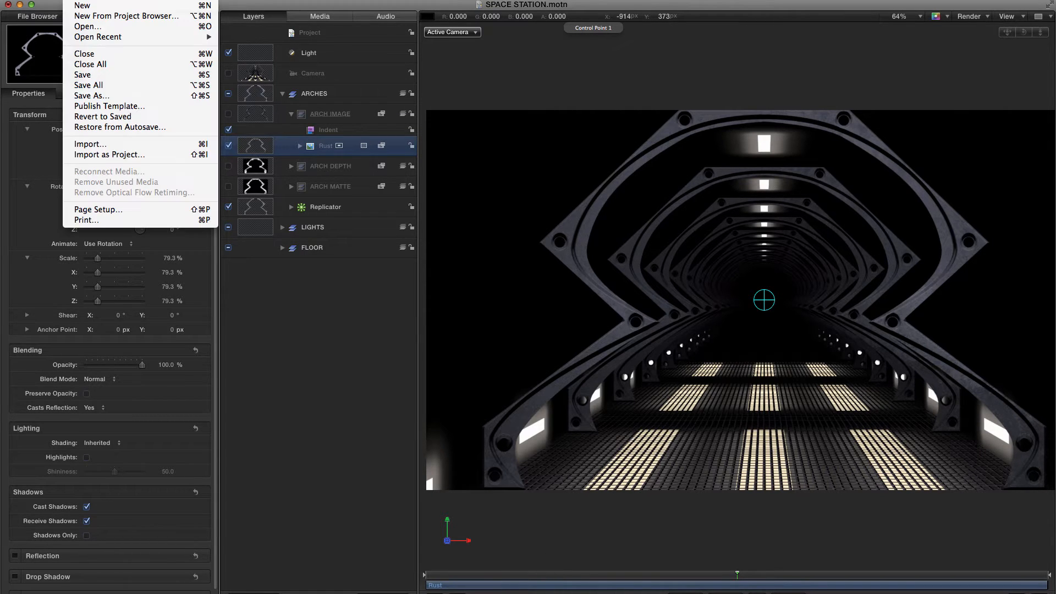
{"action": "left_click", "coordinate": [80, 9]}
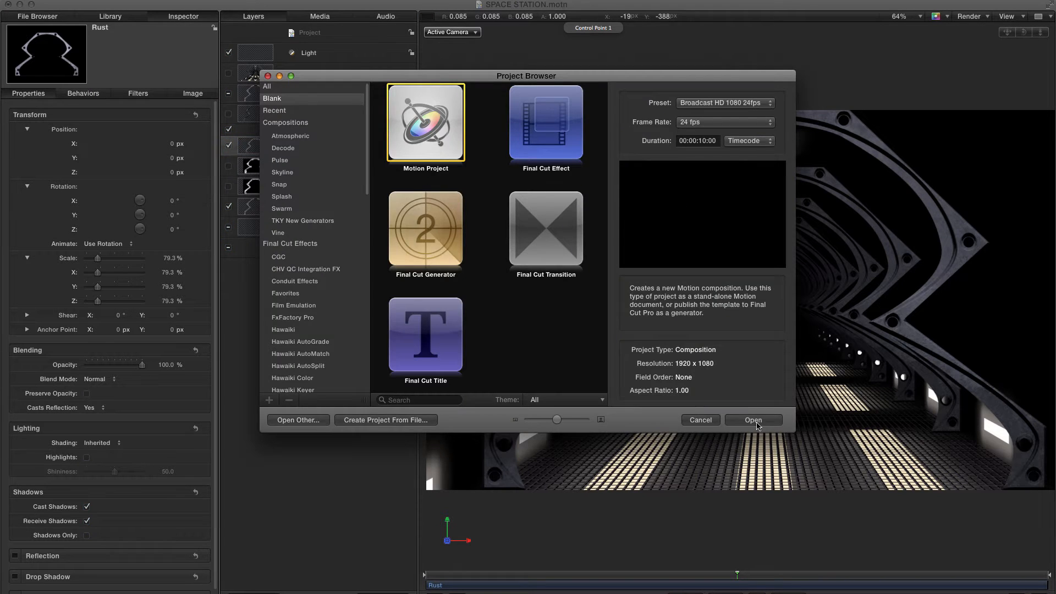
{"action": "left_click", "coordinate": [758, 425]}
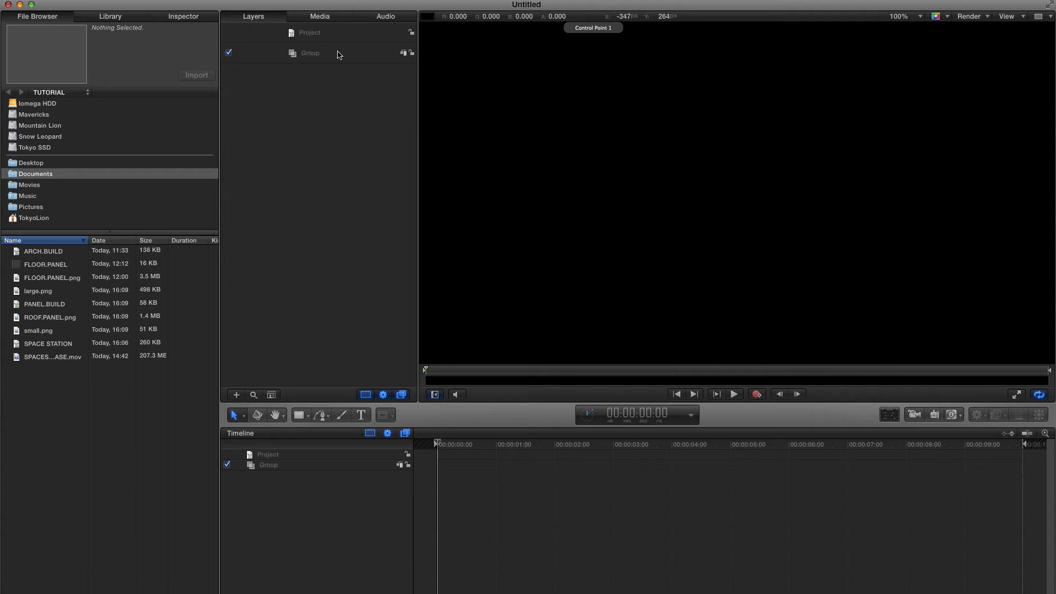
- Paste the copied Rust image into the new project, fit the canvas view, and delete the image's Image Mask
{"action": "key", "text": "super+v"}
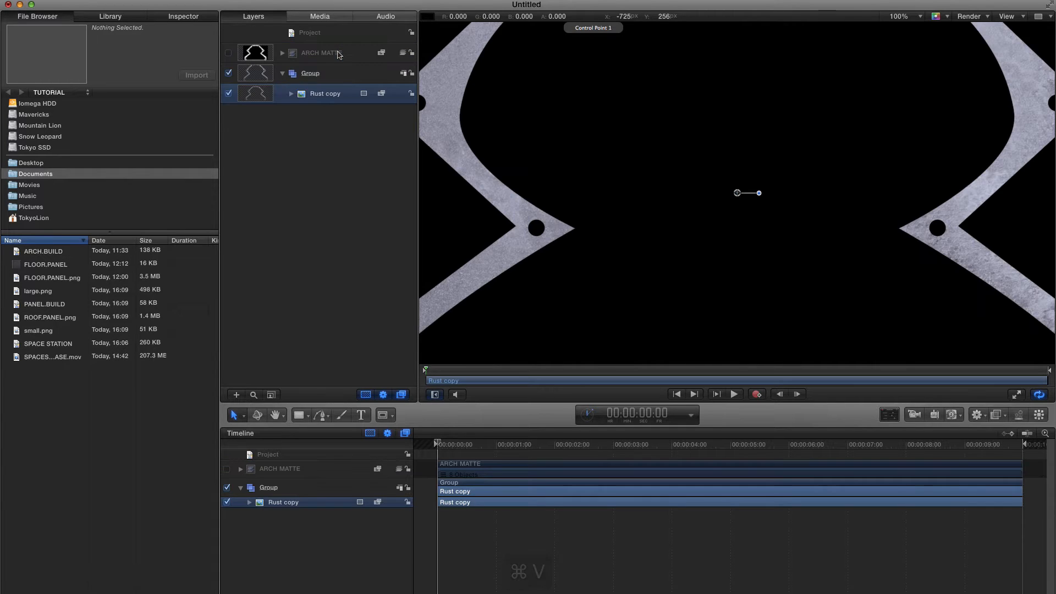
{"action": "key", "text": "shift+z"}
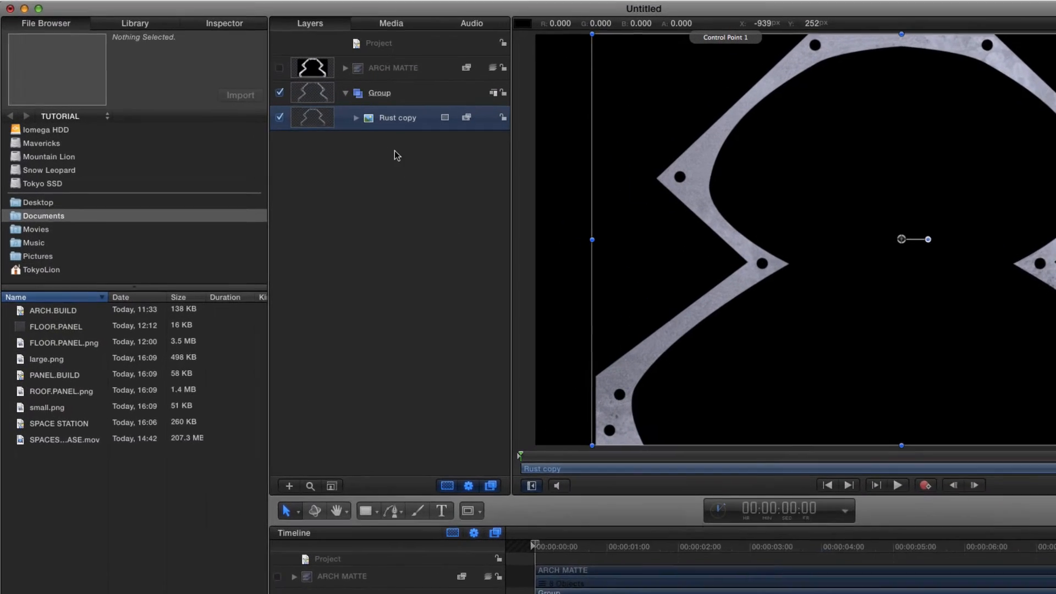
{"action": "left_click", "coordinate": [297, 95]}
{"action": "left_click", "coordinate": [338, 120]}
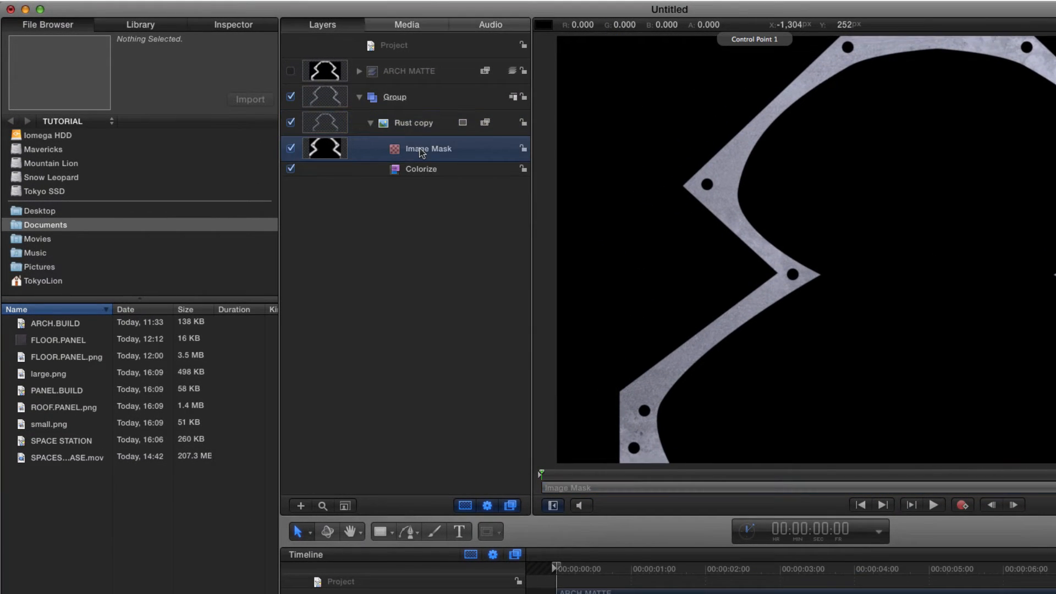
{"action": "key", "text": "Delete"}
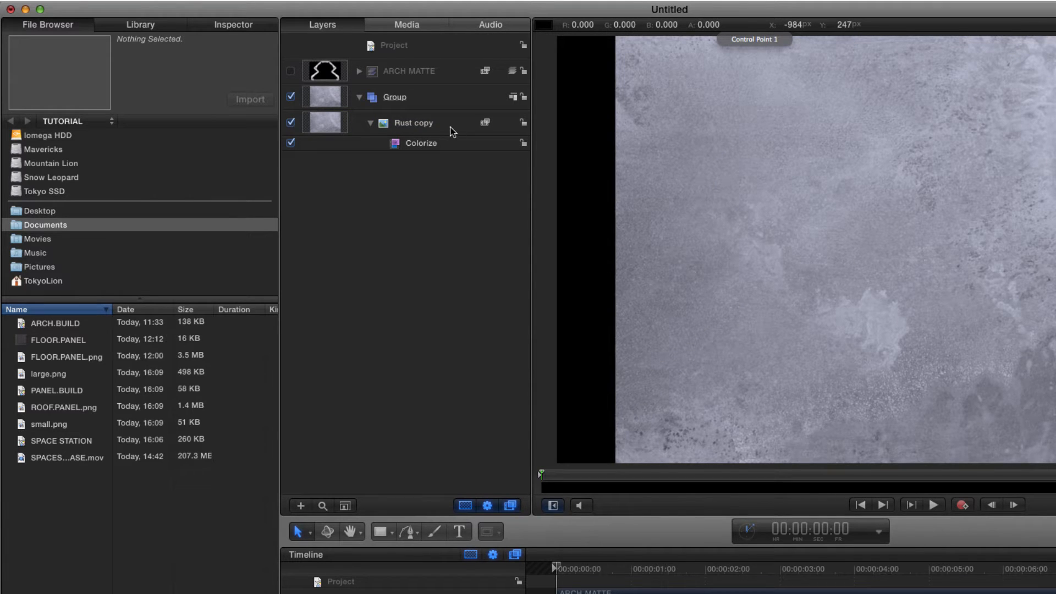
- Set the project size to 250 wide by 550 high and hide the timeline
{"action": "left_click", "coordinate": [325, 117]}
{"action": "key", "text": "super+j"}
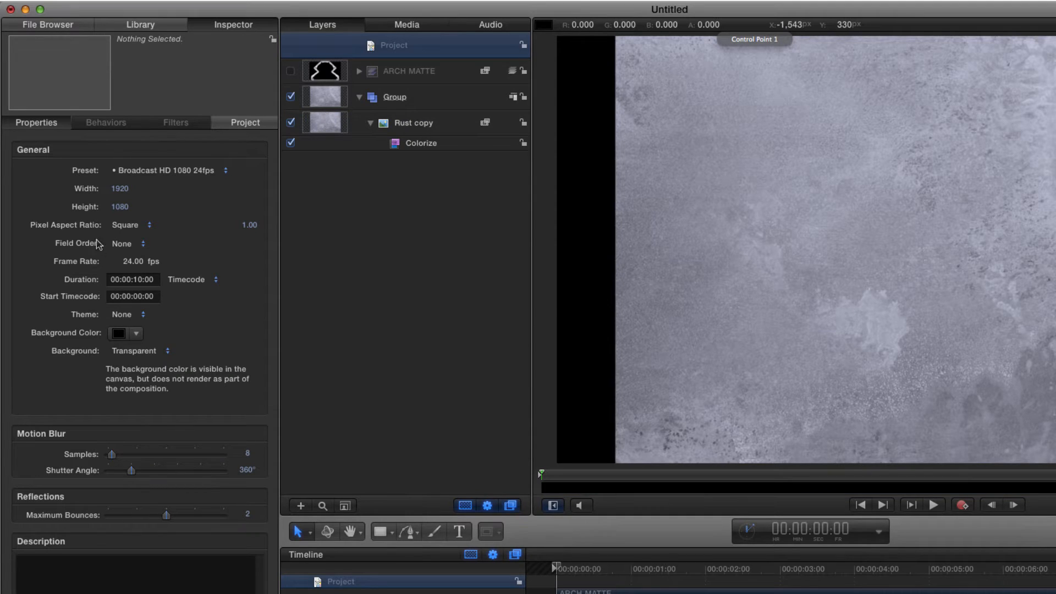
{"action": "left_click", "coordinate": [122, 190]}
{"action": "type", "text": "250"}
{"action": "key", "text": "Return"}
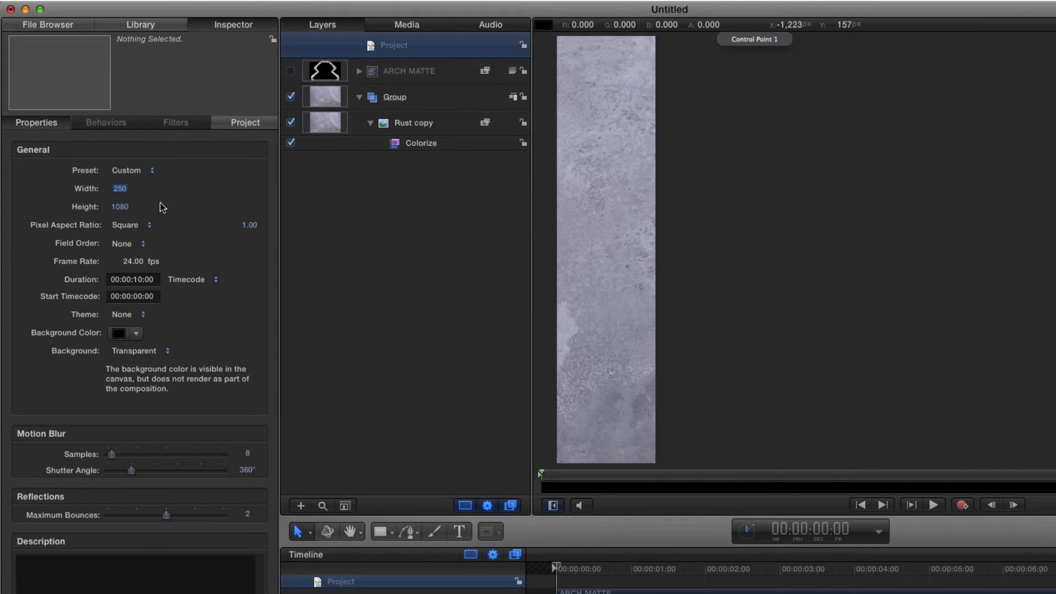
{"action": "left_click", "coordinate": [121, 207]}
{"action": "type", "text": "550"}
{"action": "key", "text": "Return"}
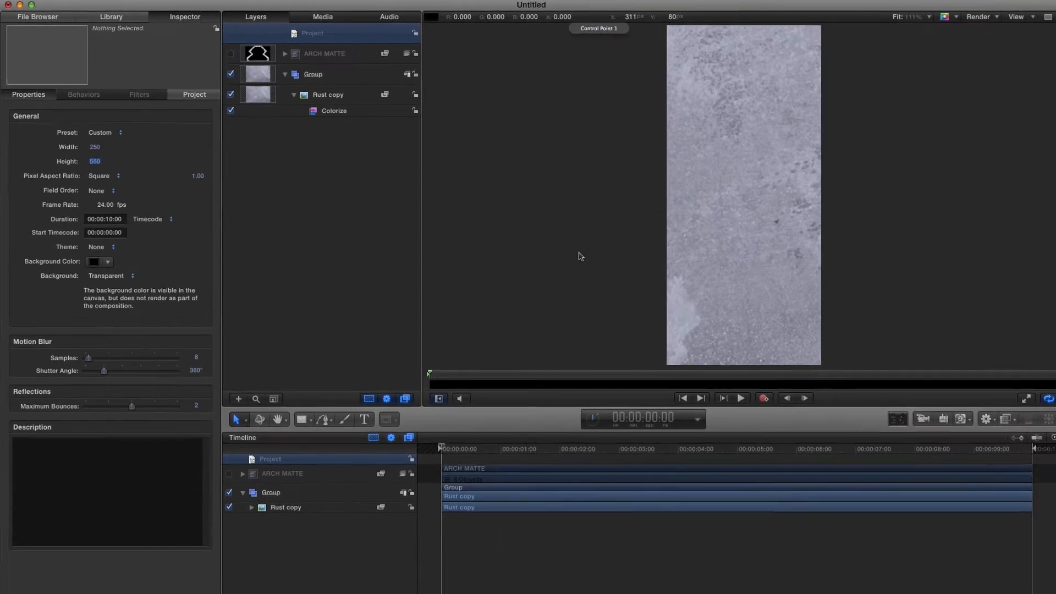
{"action": "key", "text": "F6"}
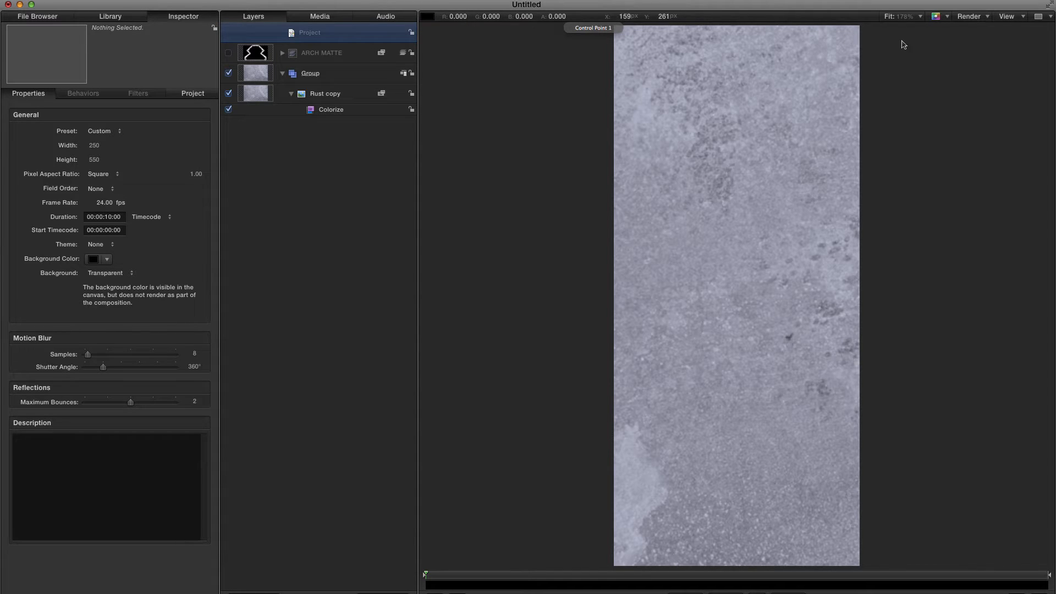
- Create a new 2D group, draw a rectangle in it covering nearly the whole canvas, and reset the rectangle's transform to centre it
{"action": "key", "text": "super+shift+n"}
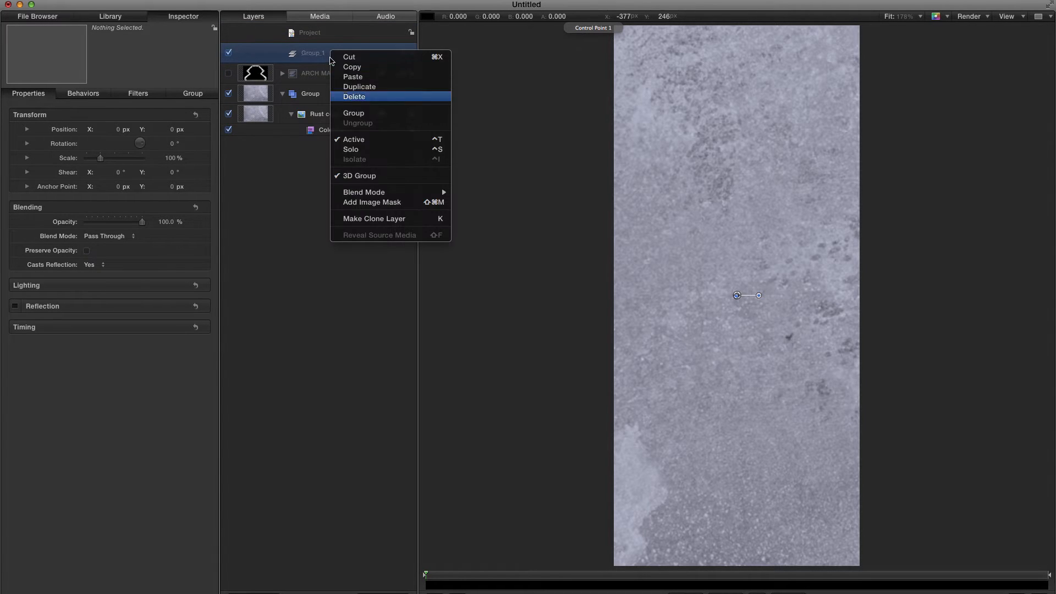
{"action": "left_click", "coordinate": [359, 176]}
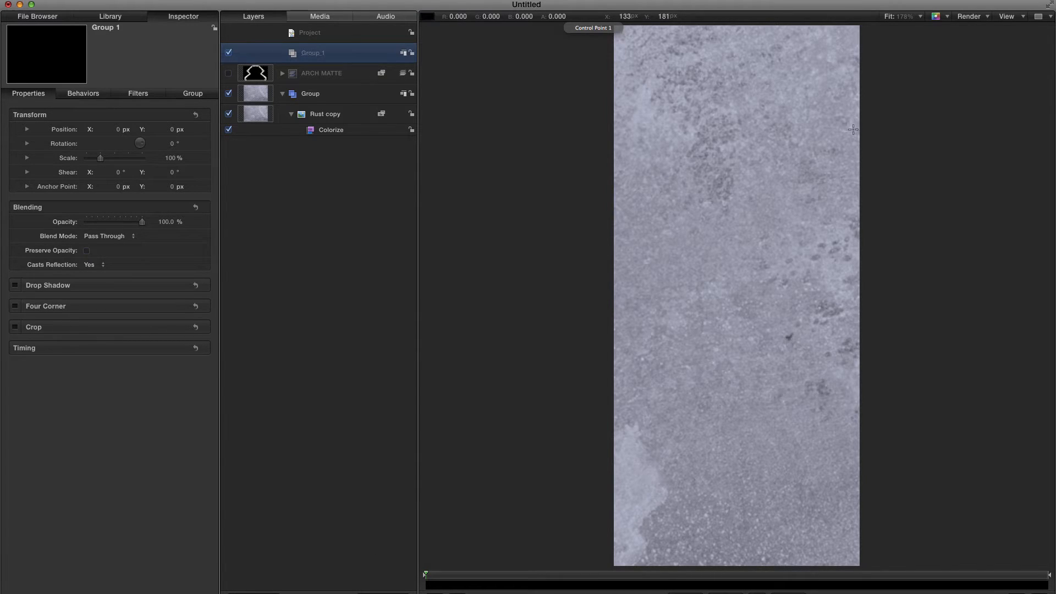
{"action": "mouse_move", "coordinate": [859, 33]}
{"action": "left_mouse_down"}
{"action": "mouse_move", "coordinate": [804, 437]}
{"action": "mouse_move", "coordinate": [670, 542]}
{"action": "mouse_move", "coordinate": [614, 566]}
{"action": "left_mouse_up"}
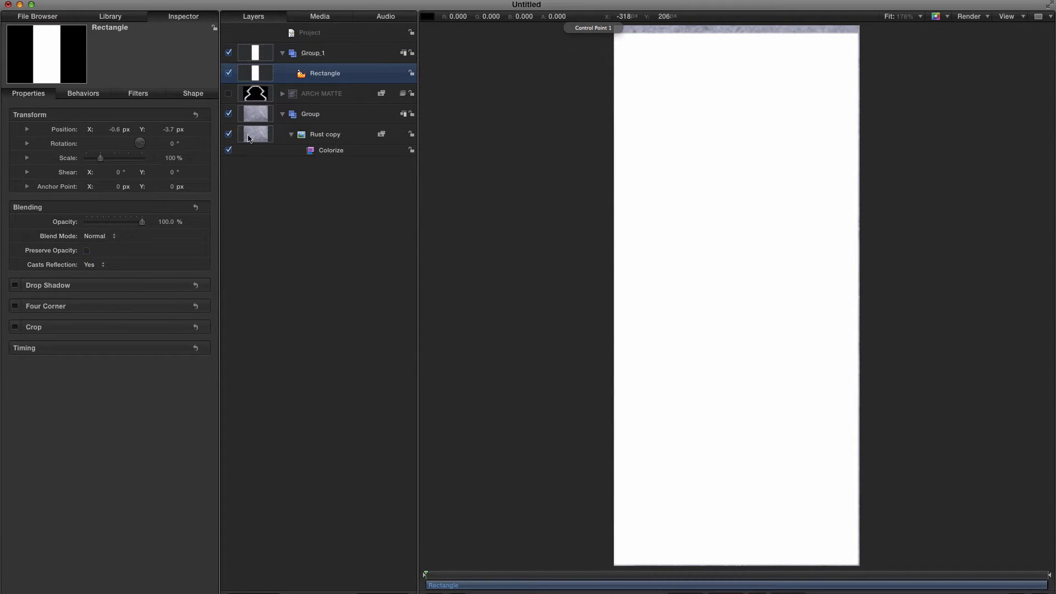
{"action": "left_click", "coordinate": [195, 114]}
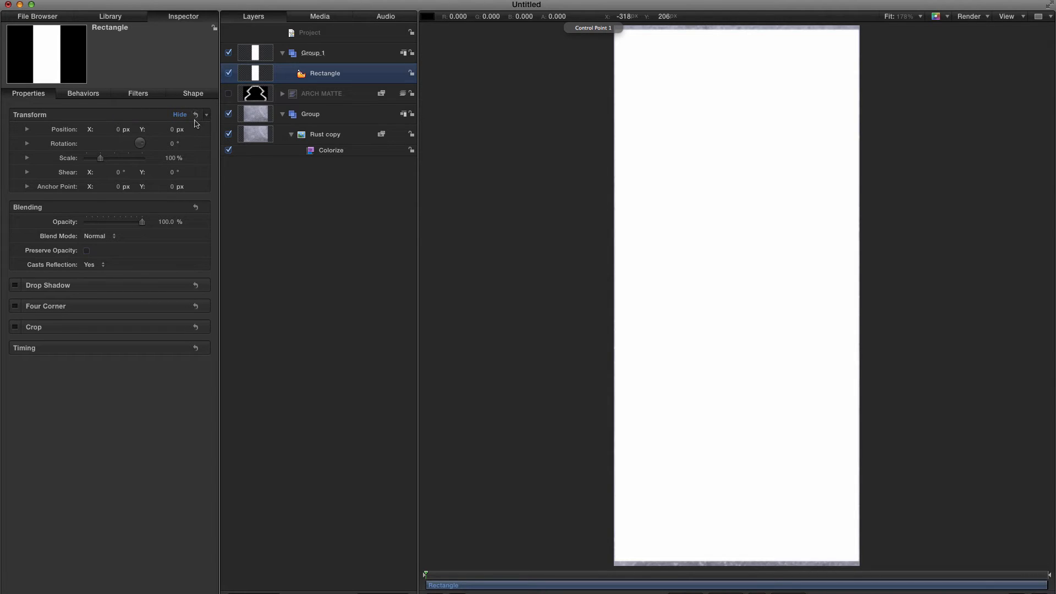
- Turn off the rectangle's fill and enable its outline with a width of 15
{"action": "key", "text": "F4"}
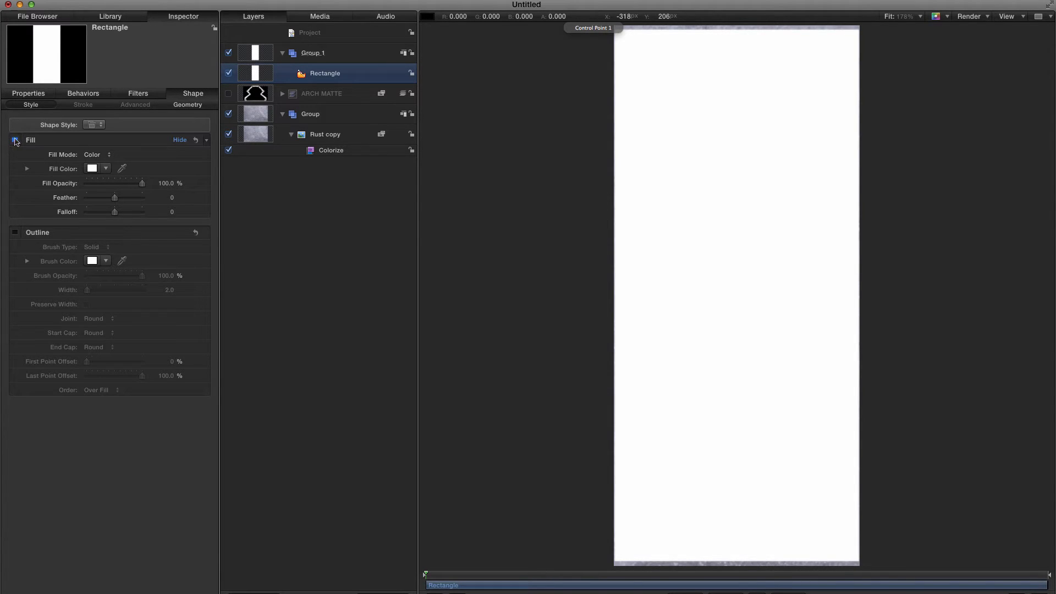
{"action": "left_click", "coordinate": [16, 140]}
{"action": "left_click", "coordinate": [15, 232]}
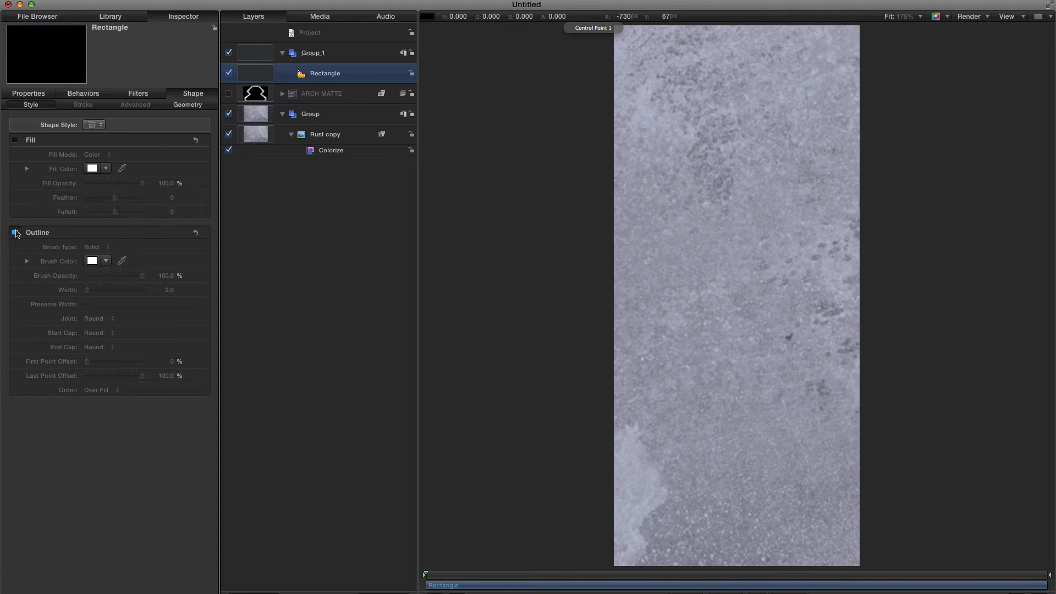
{"action": "left_click_drag", "start_coordinate": [168, 293], "coordinate": [195, 293]}
{"action": "left_click", "coordinate": [168, 290]}
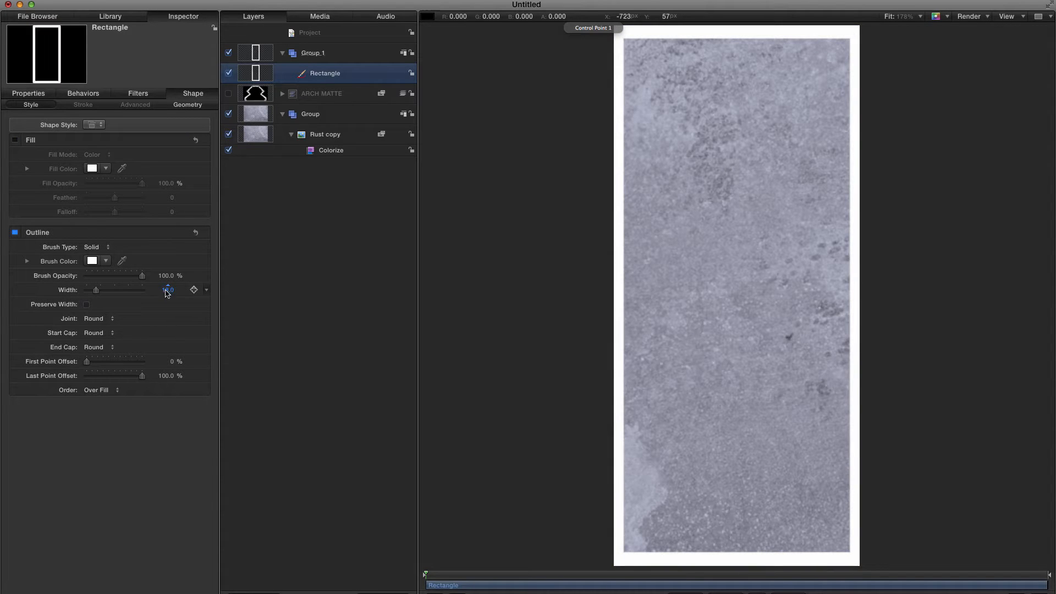
{"action": "type", "text": "15"}
{"action": "key", "text": "Return"}
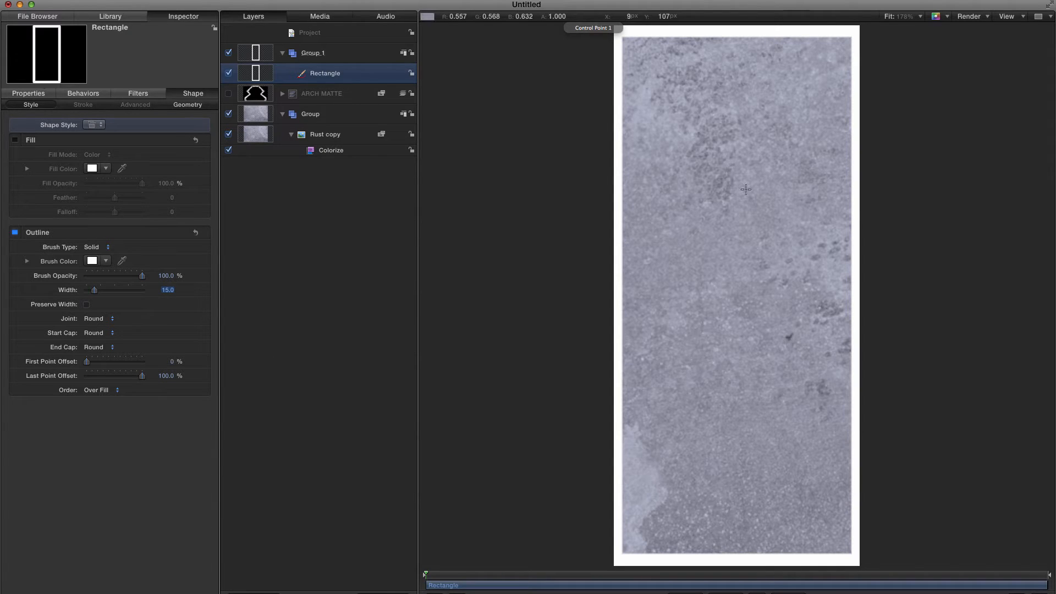
- Duplicate the outlined rectangle, scale the copy down around its centre, and enable Preserve Width on its outline
{"action": "key", "text": "super+d"}
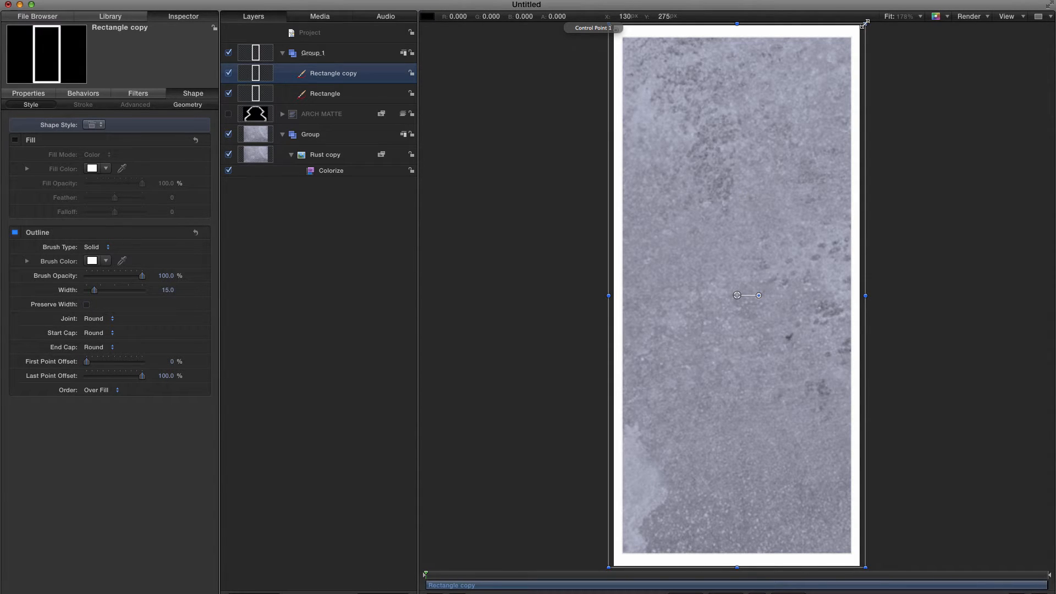
{"action": "left_click_drag", "start_coordinate": [865, 24], "coordinate": [798, 115]}
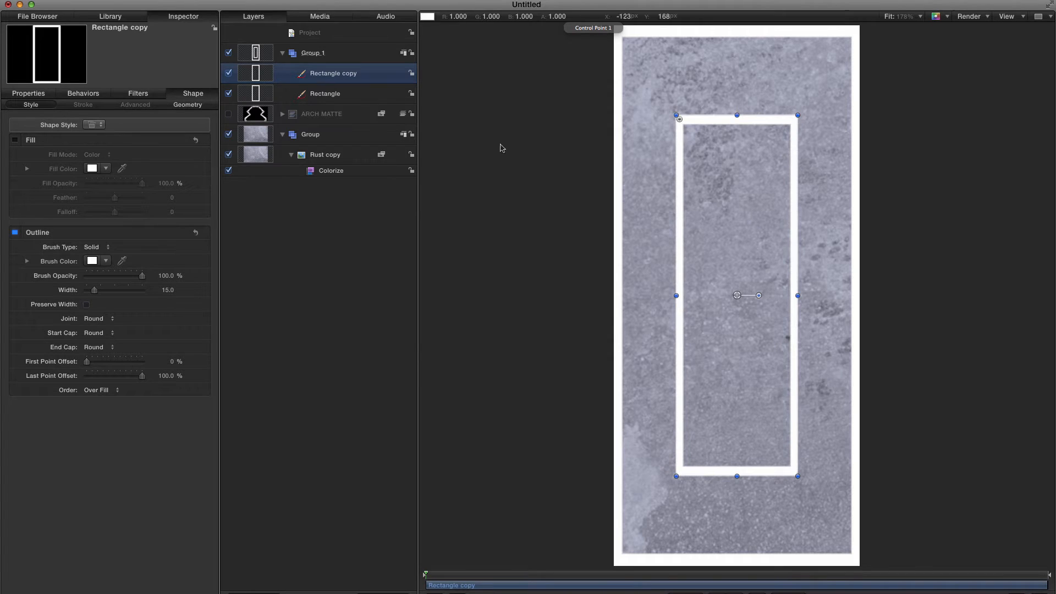
{"action": "left_click", "coordinate": [86, 305]}
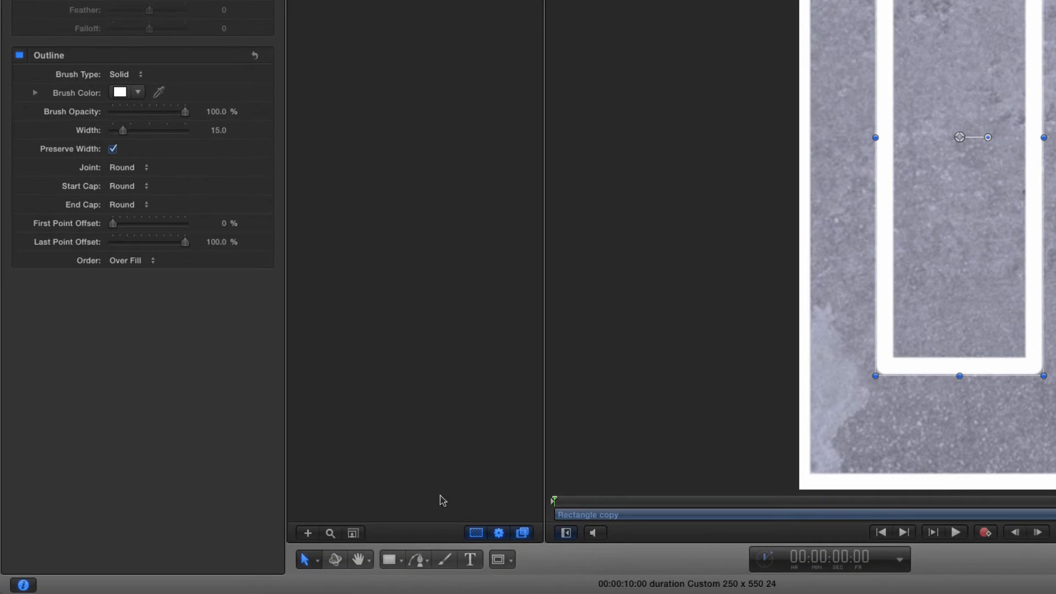
- Draw two crossing diagonal lines between the opposite corners of the canvas with the Line tool
{"action": "left_click", "coordinate": [400, 561]}
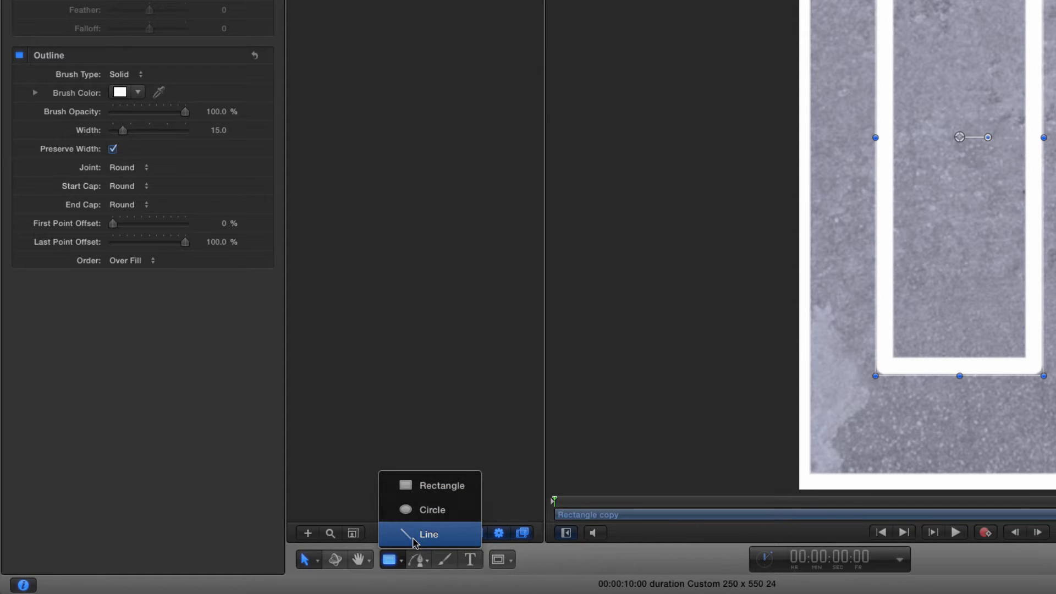
{"action": "left_click", "coordinate": [413, 535]}
{"action": "key", "text": "F7"}
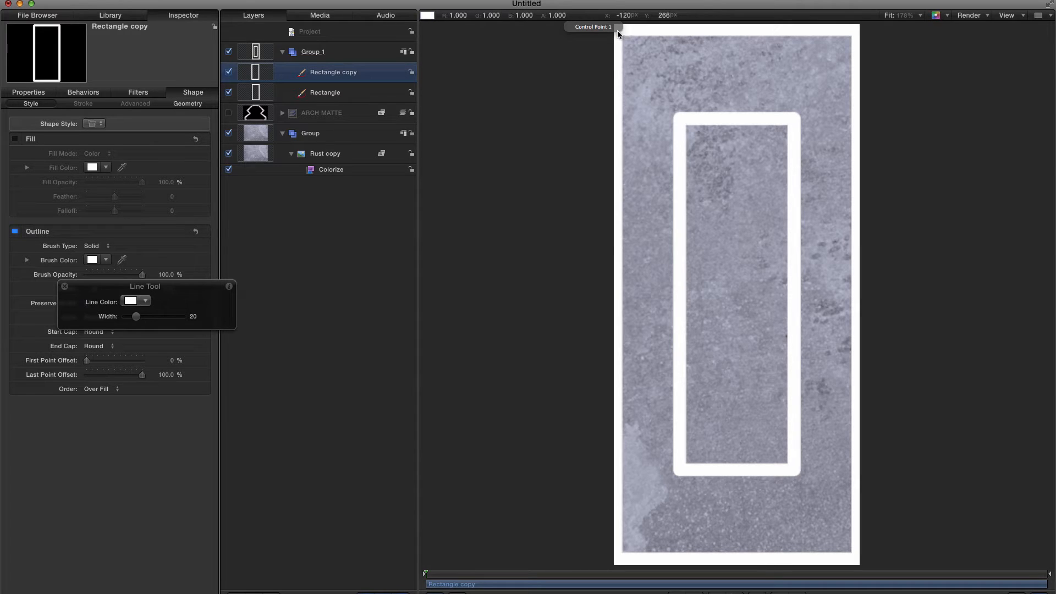
{"action": "left_click_drag", "start_coordinate": [620, 33], "coordinate": [854, 560]}
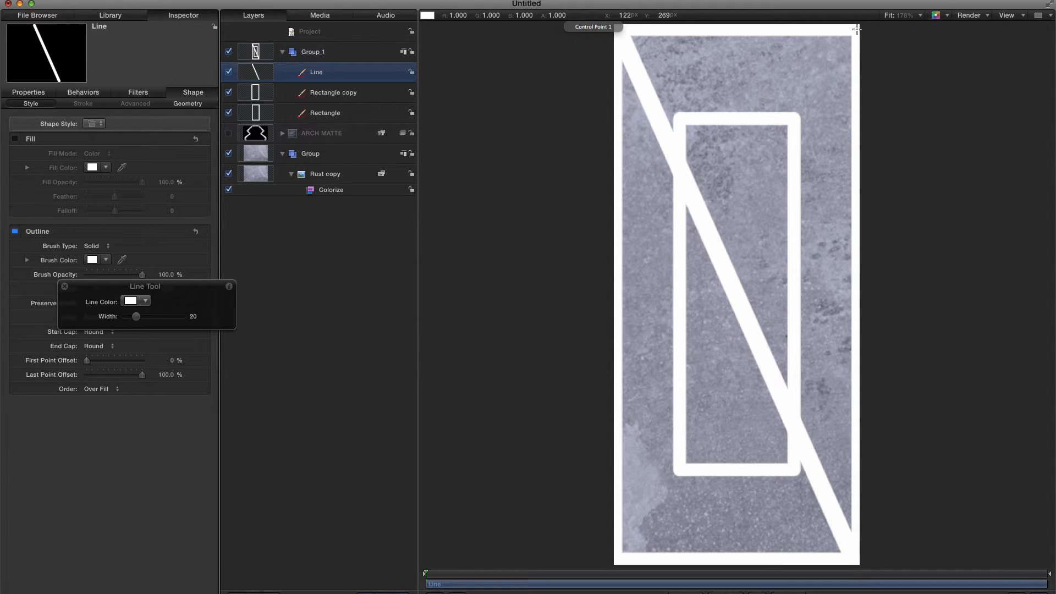
{"action": "left_click_drag", "start_coordinate": [856, 28], "coordinate": [618, 562]}
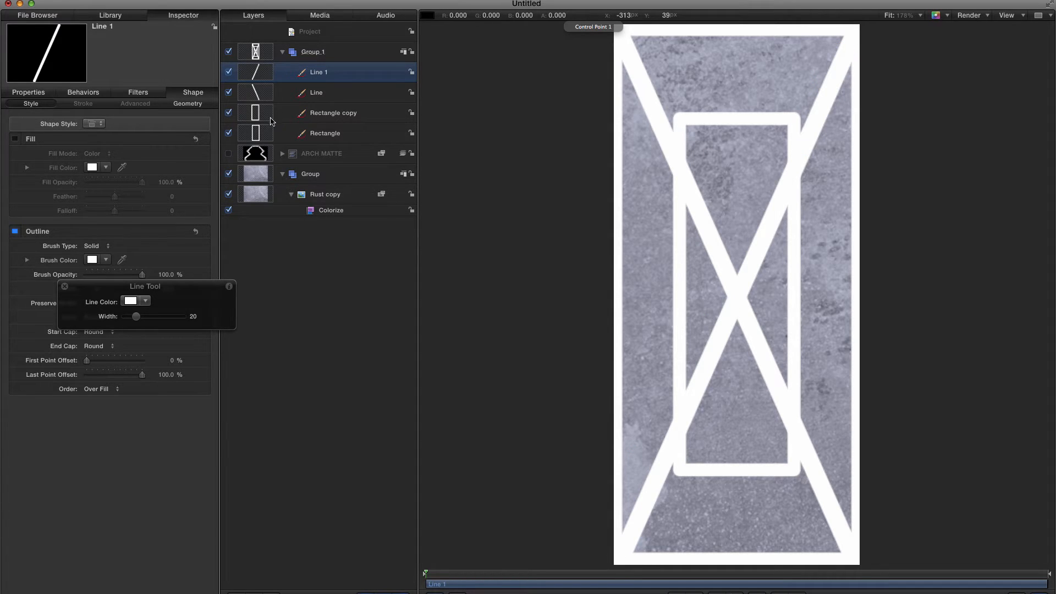
{"action": "left_click", "coordinate": [64, 286]}
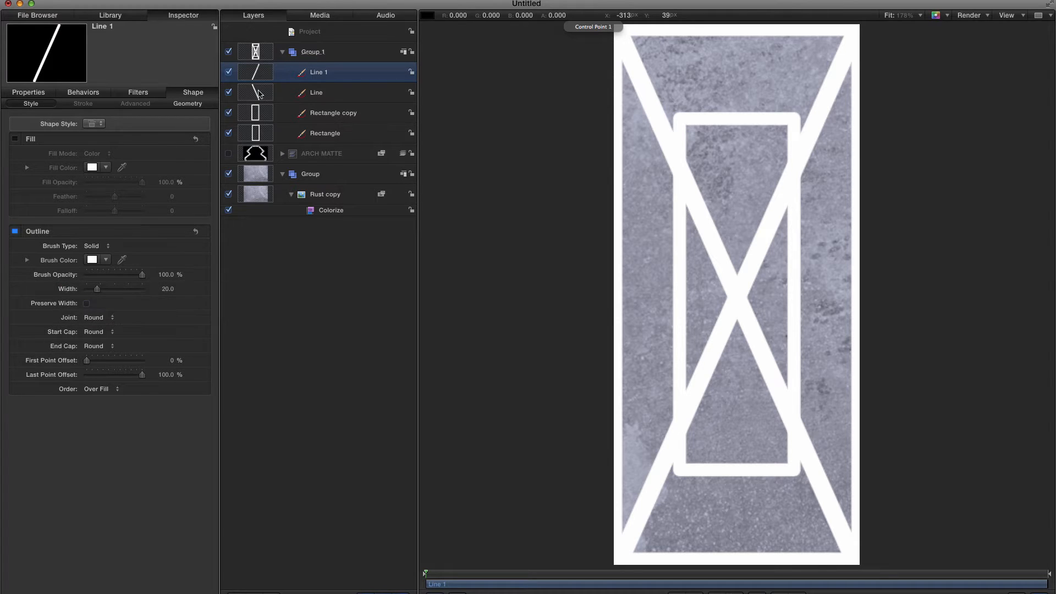
- Set the outline width of both diagonal lines to 15
{"action": "left_click", "coordinate": [316, 92], "text": "shift"}
{"action": "left_click", "coordinate": [167, 289]}
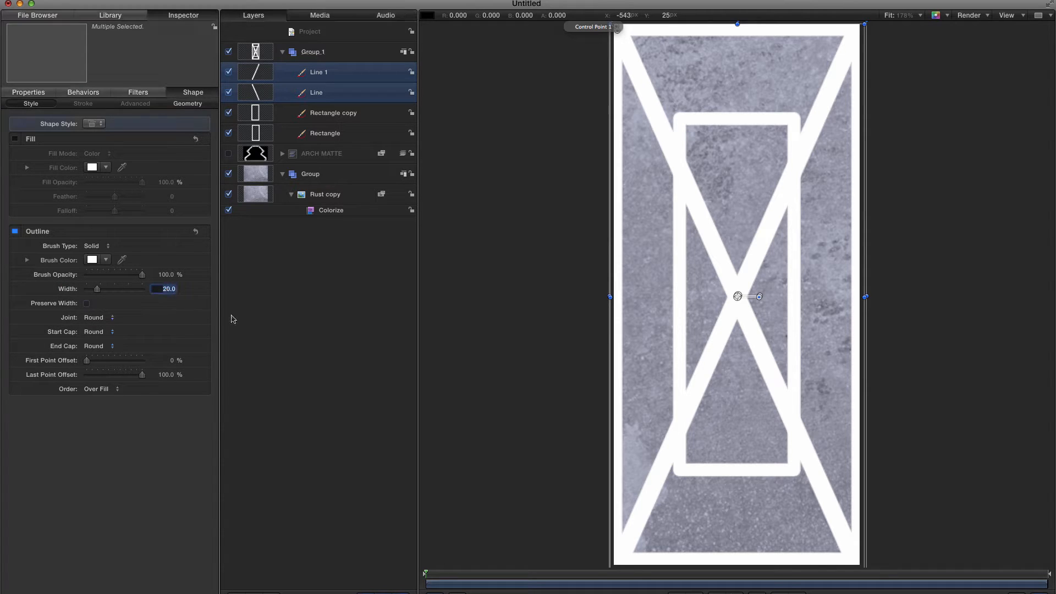
{"action": "type", "text": "15"}
{"action": "key", "text": "Return"}
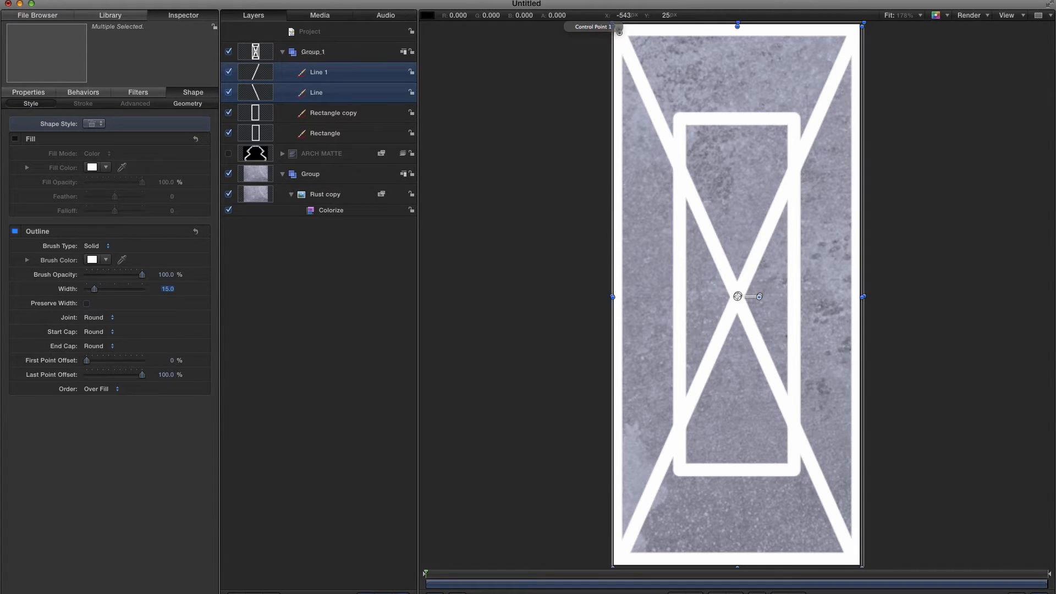
- Scale the inner rectangle to about 53% width and 57% height so its corners meet the diagonal lines
{"action": "left_click", "coordinate": [286, 114]}
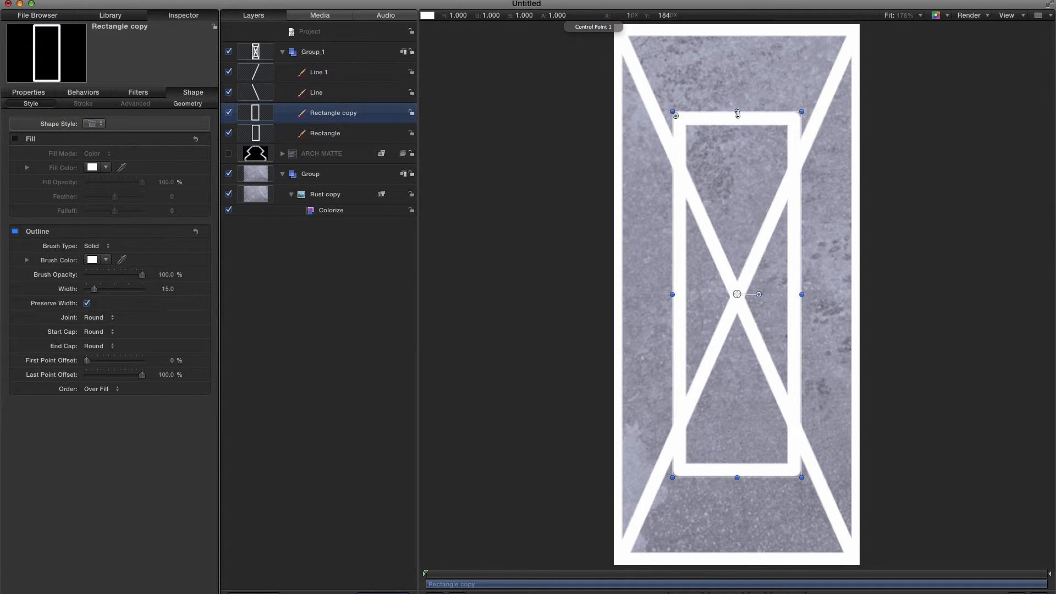
{"action": "left_click_drag", "start_coordinate": [738, 113], "coordinate": [738, 137]}
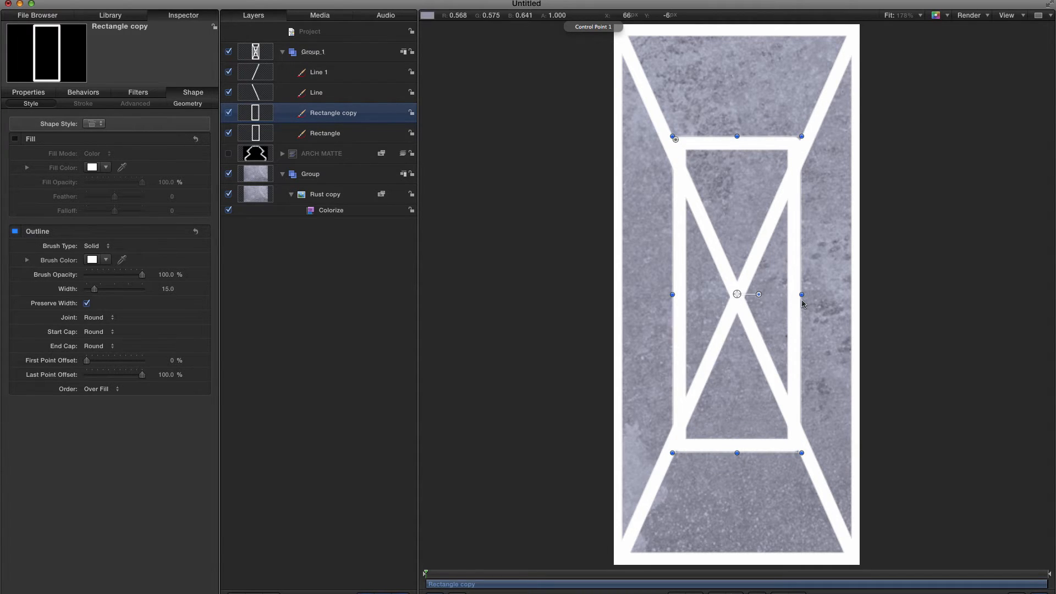
{"action": "left_click_drag", "start_coordinate": [802, 294], "coordinate": [810, 295]}
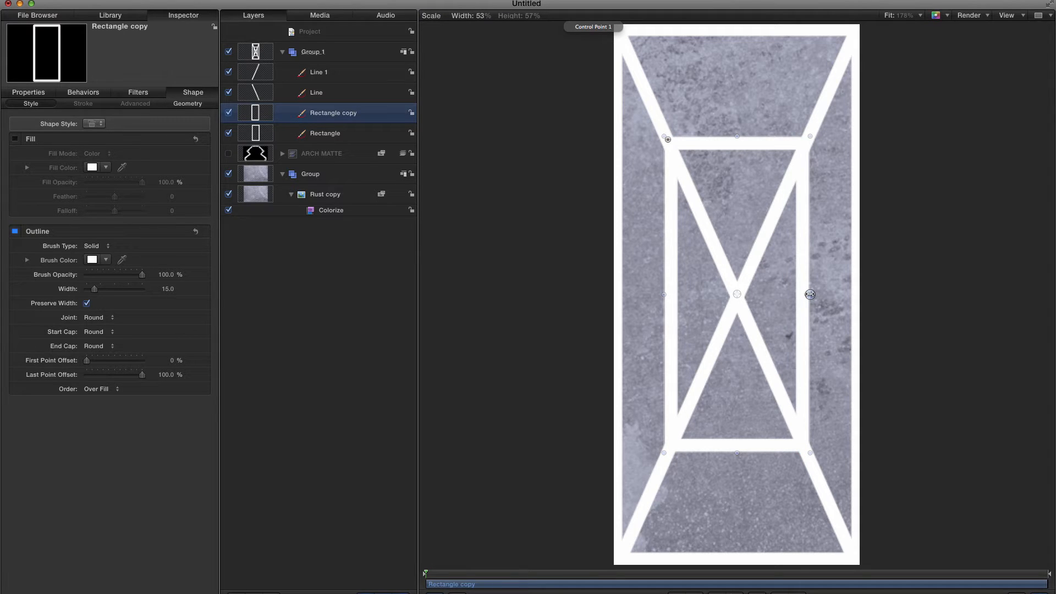
{"action": "left_click_drag", "start_coordinate": [811, 294], "coordinate": [810, 294]}
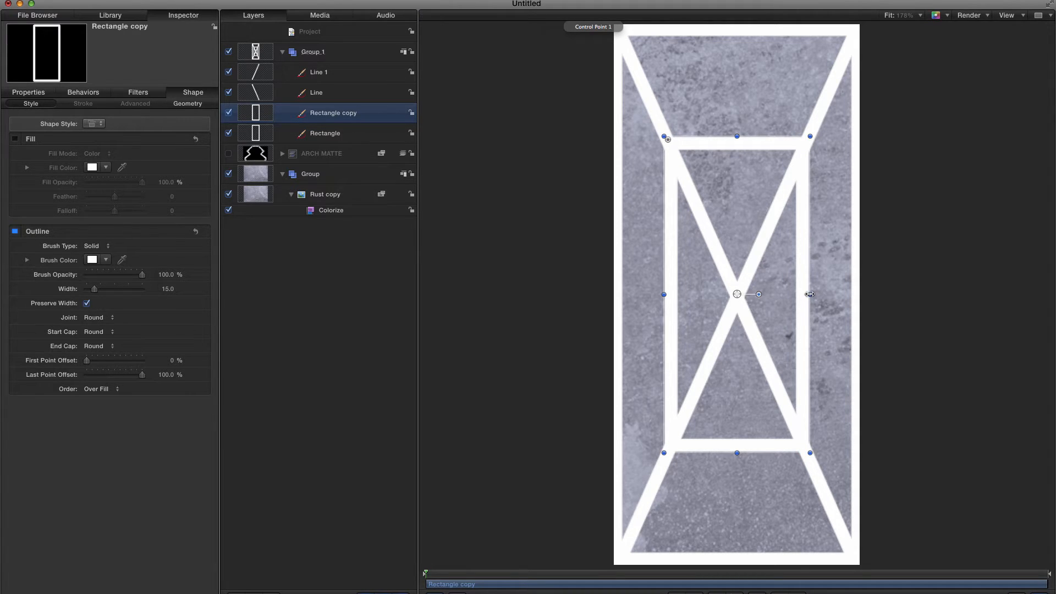
- Add the Grid generator at the top of the group holding the lines and rectangles
{"action": "key", "text": "super+2"}
{"action": "left_click", "coordinate": [29, 126]}
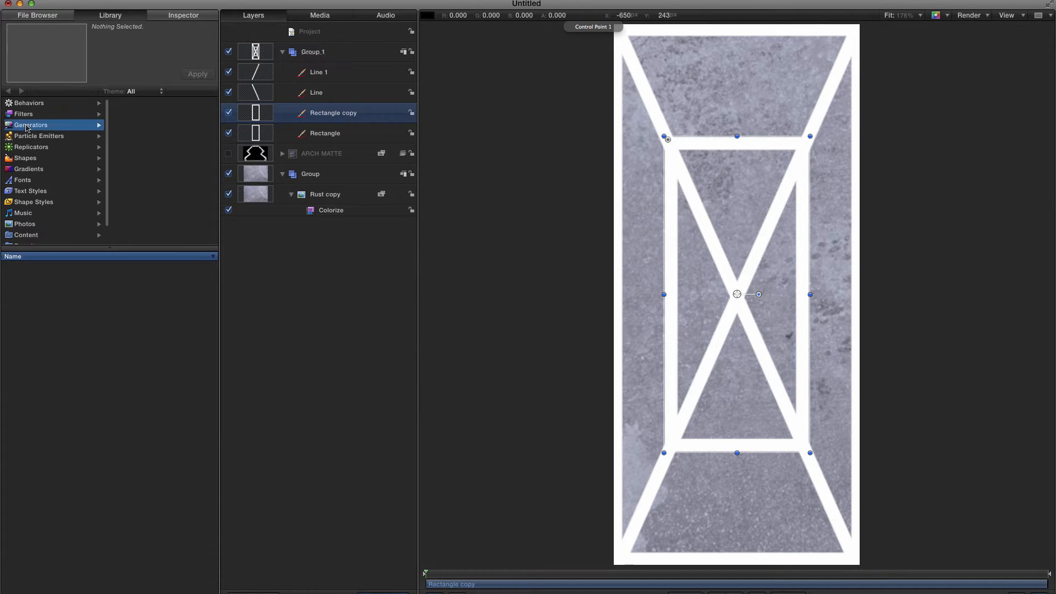
{"action": "left_click", "coordinate": [143, 148]}
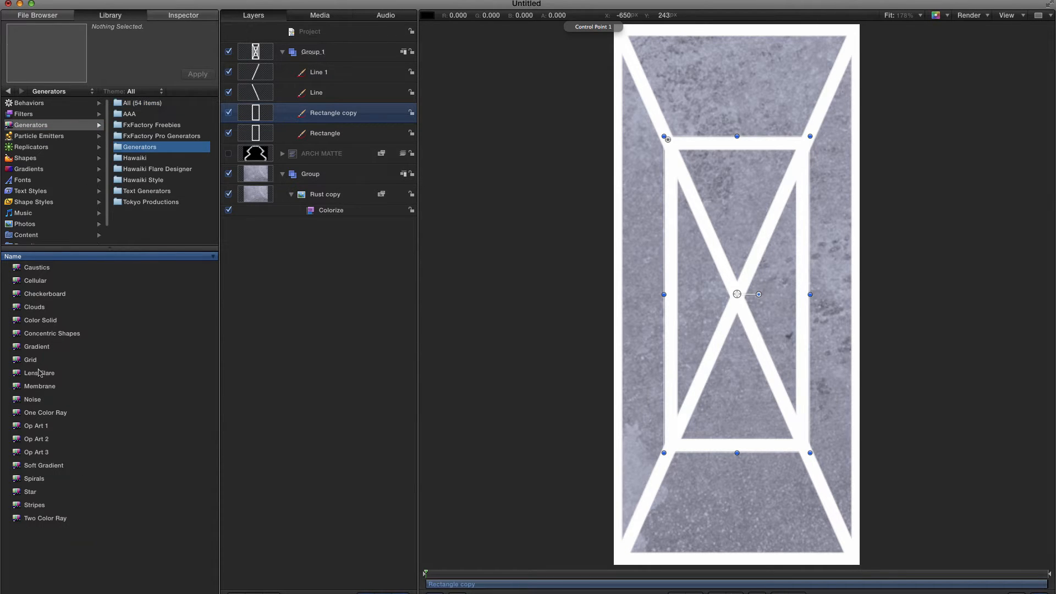
{"action": "left_click_drag", "start_coordinate": [20, 362], "coordinate": [285, 67]}
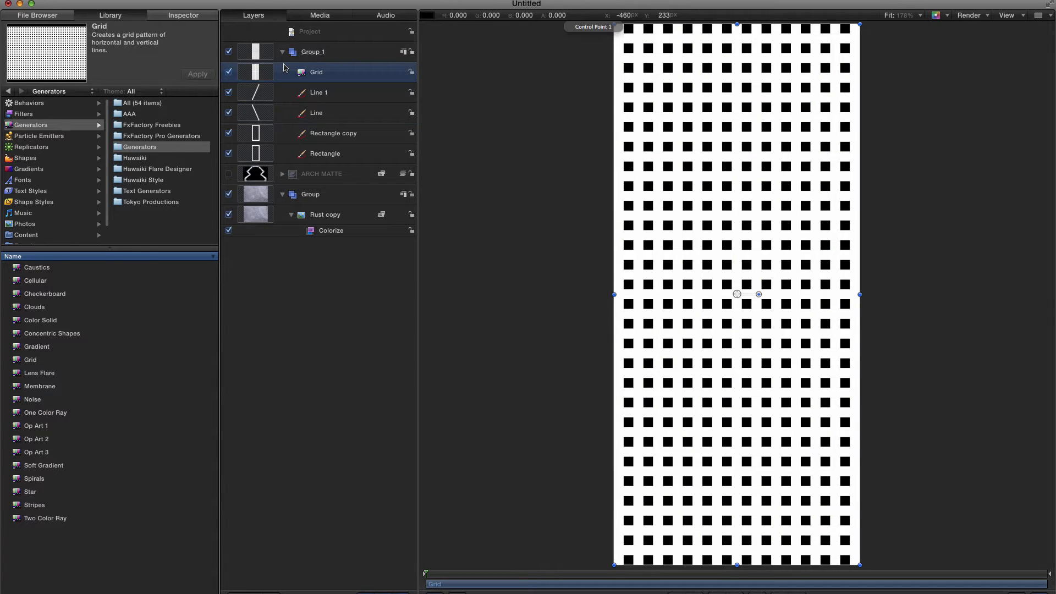
- Size the grid to 128 wide by 302 high to fit the inner rectangle, and set its BG Height to 20
{"action": "key", "text": "F4"}
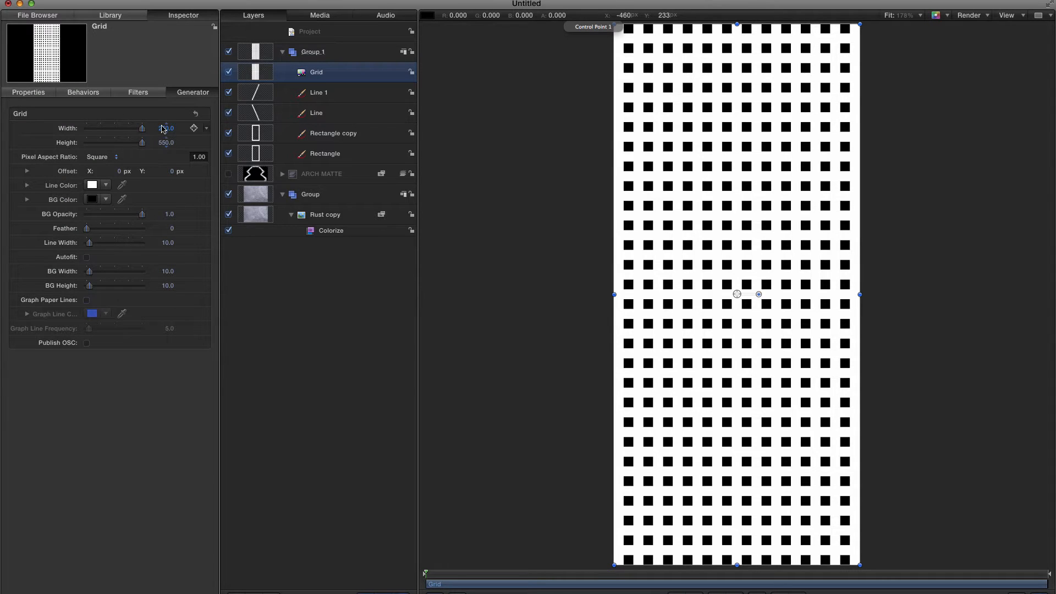
{"action": "left_click_drag", "start_coordinate": [142, 130], "coordinate": [116, 143]}
{"action": "left_click_drag", "start_coordinate": [167, 286], "coordinate": [167, 284]}
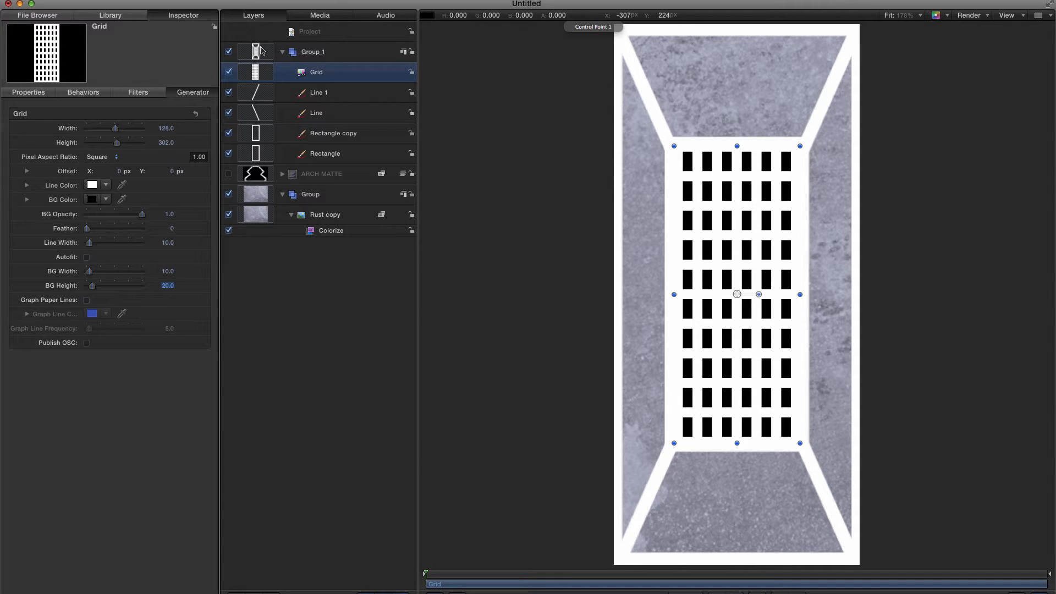
- Add the Color Solid generator to Group 1 and send it behind the grid, lines and rectangles
{"action": "key", "text": "super+2"}
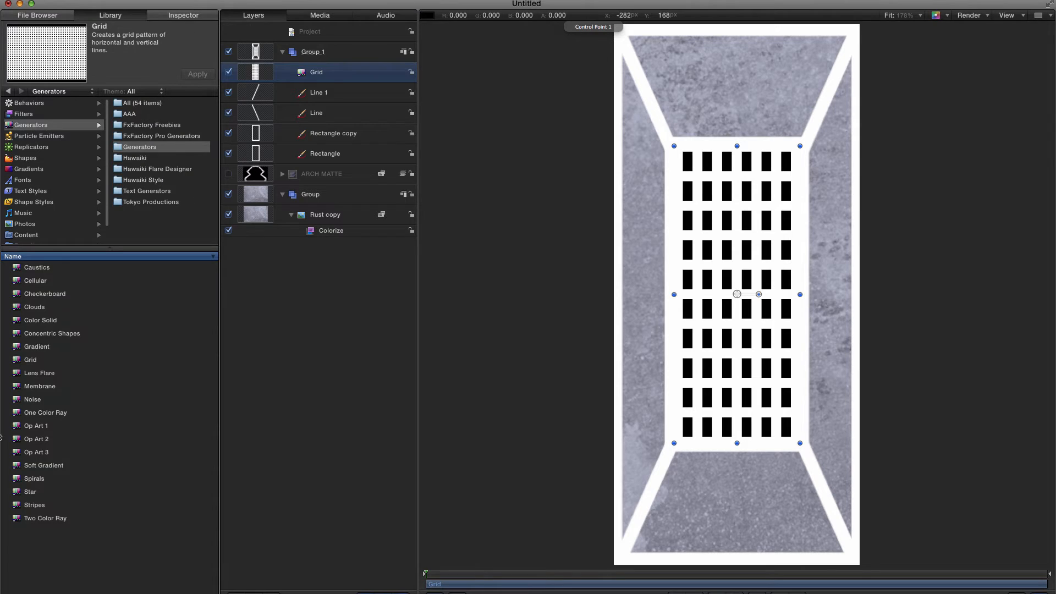
{"action": "left_click_drag", "start_coordinate": [18, 322], "coordinate": [275, 76]}
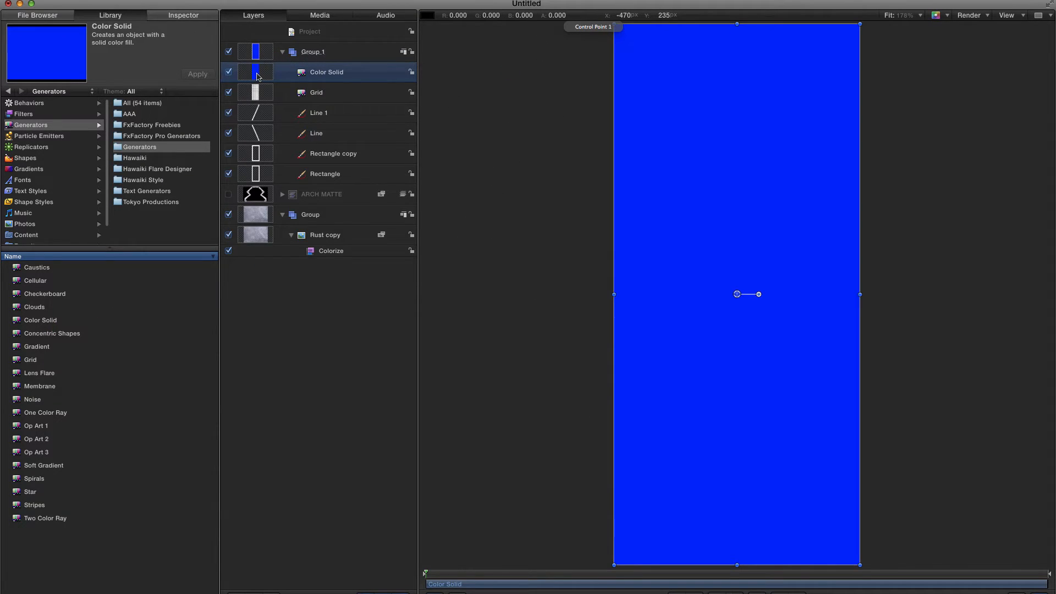
{"action": "key", "text": "super+shift+bracketleft"}
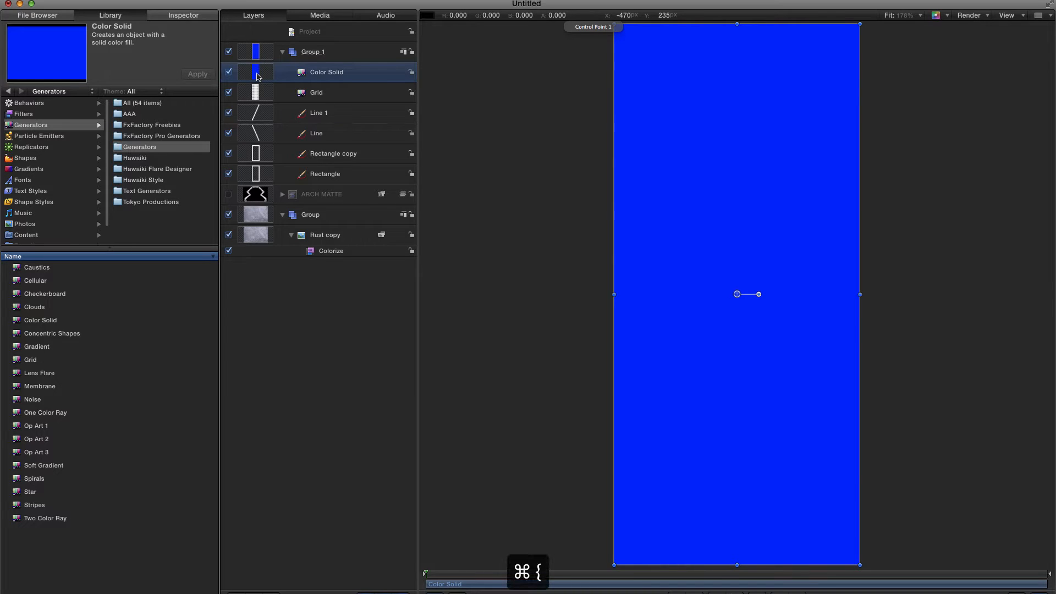
- Set the Color Solid's color to black and hide Group 1
{"action": "left_click", "coordinate": [179, 24]}
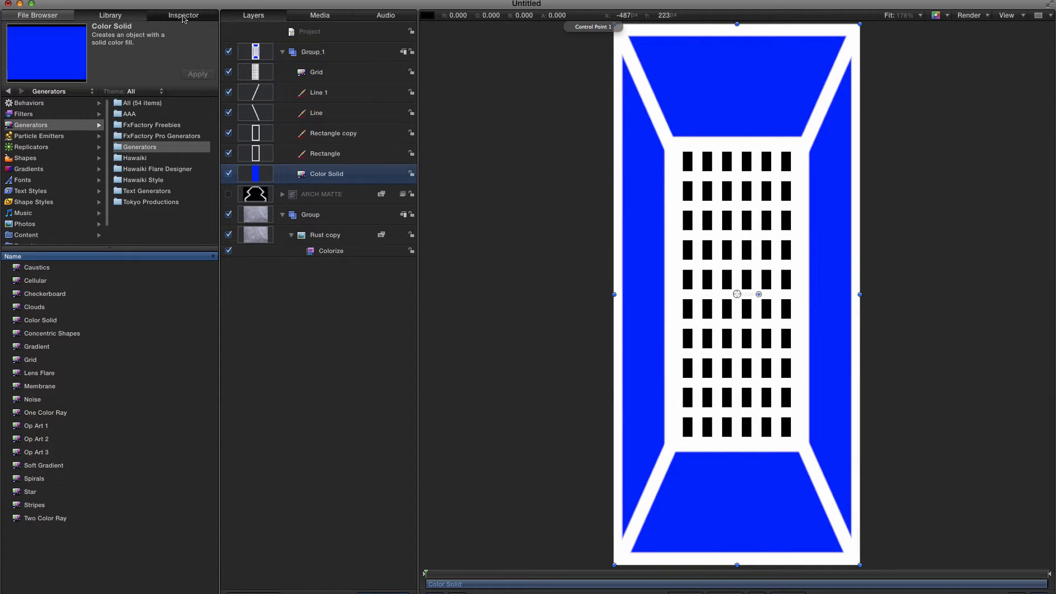
{"action": "left_click", "coordinate": [92, 171]}
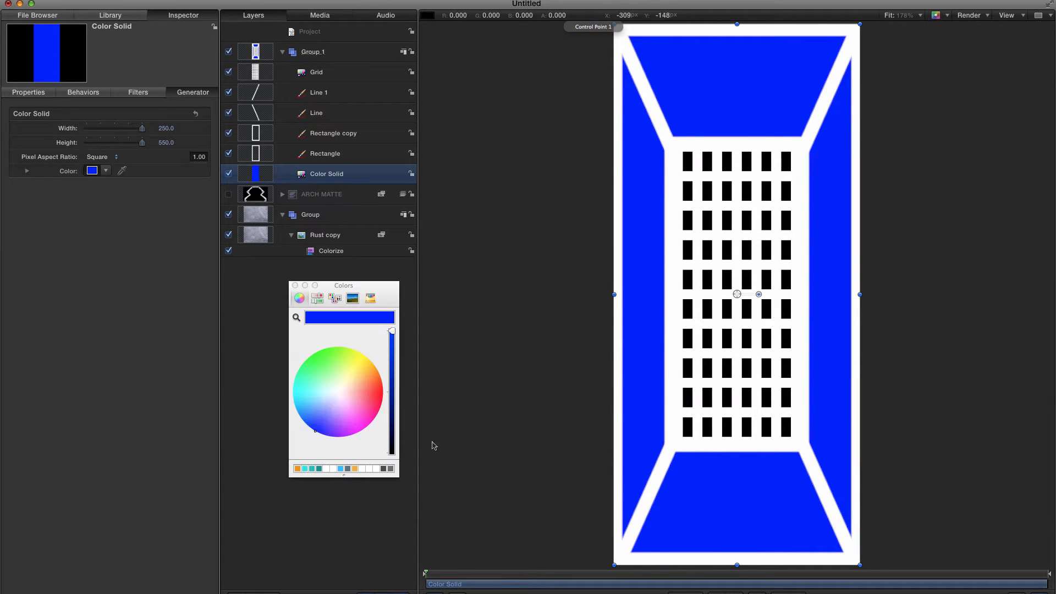
{"action": "left_click_drag", "start_coordinate": [393, 426], "coordinate": [396, 480]}
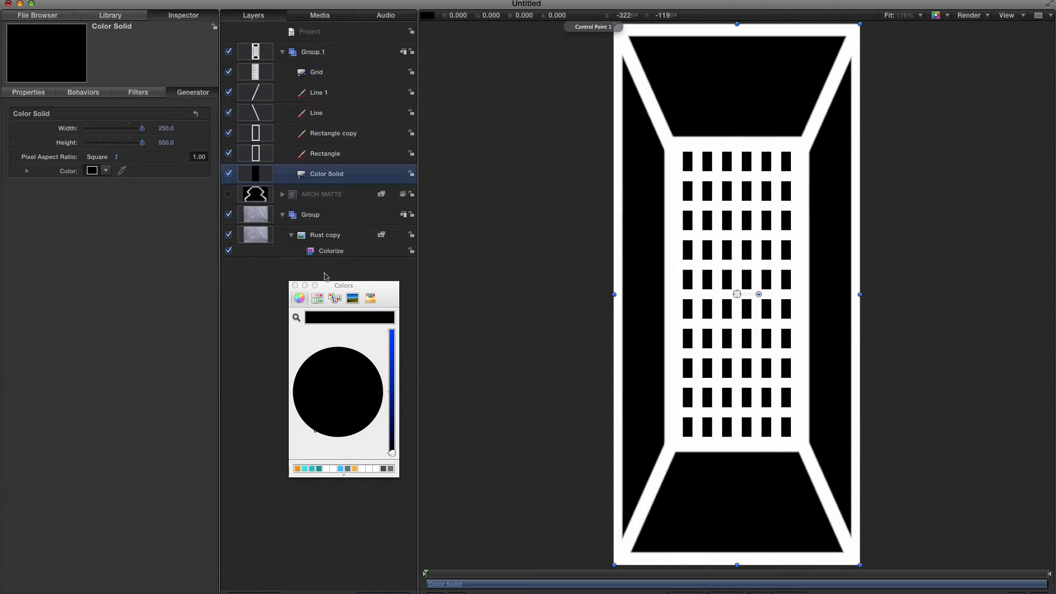
{"action": "left_click", "coordinate": [228, 52]}
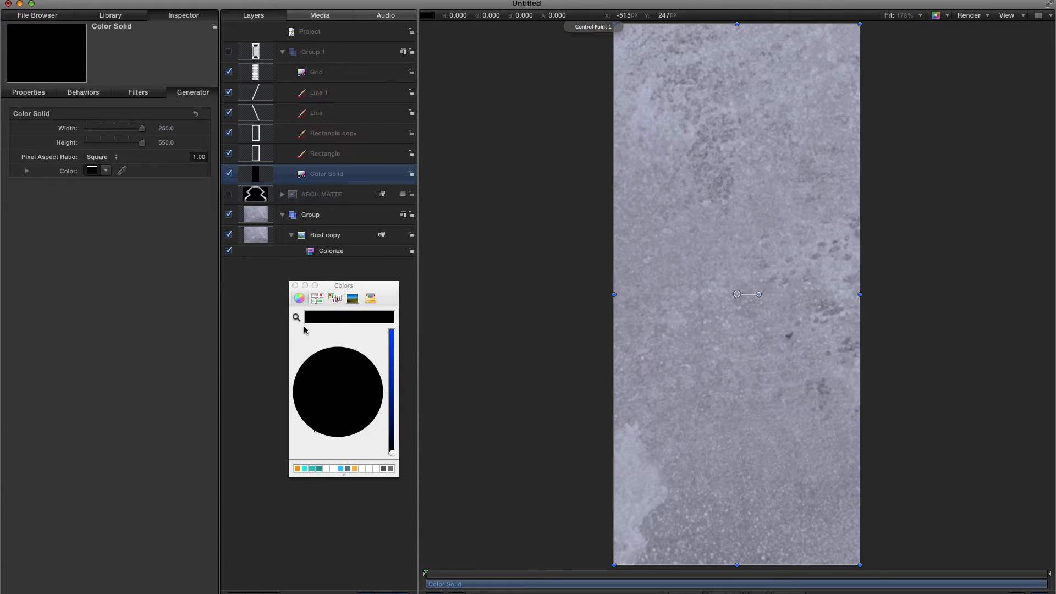
{"action": "left_click", "coordinate": [295, 286]}
- Apply the Indent filter from the Stylize category to the group holding the Rust copy
{"action": "left_click", "coordinate": [242, 222]}
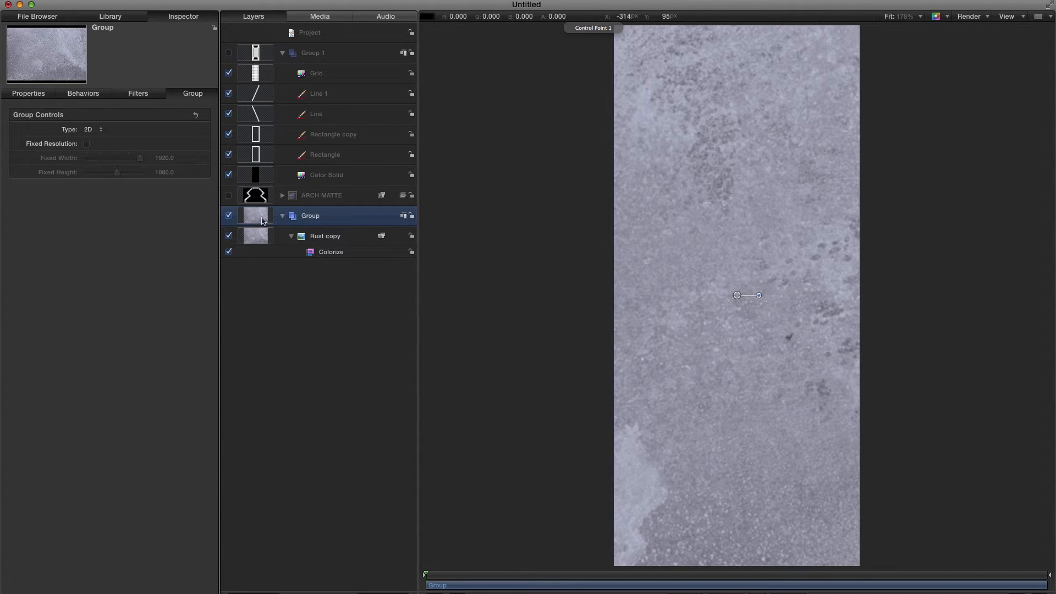
{"action": "key", "text": "super+2"}
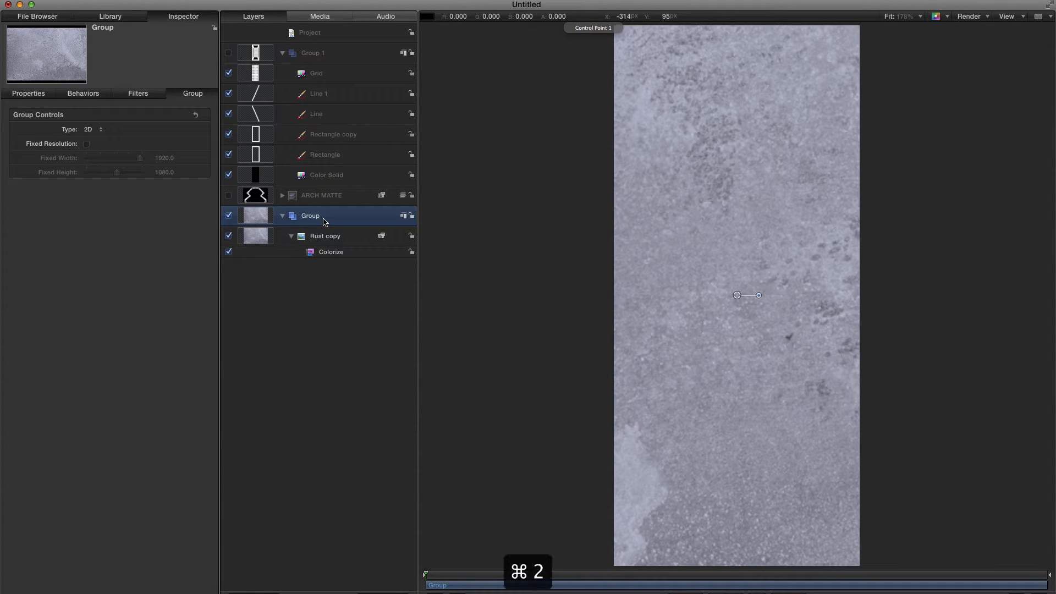
{"action": "left_click", "coordinate": [23, 115]}
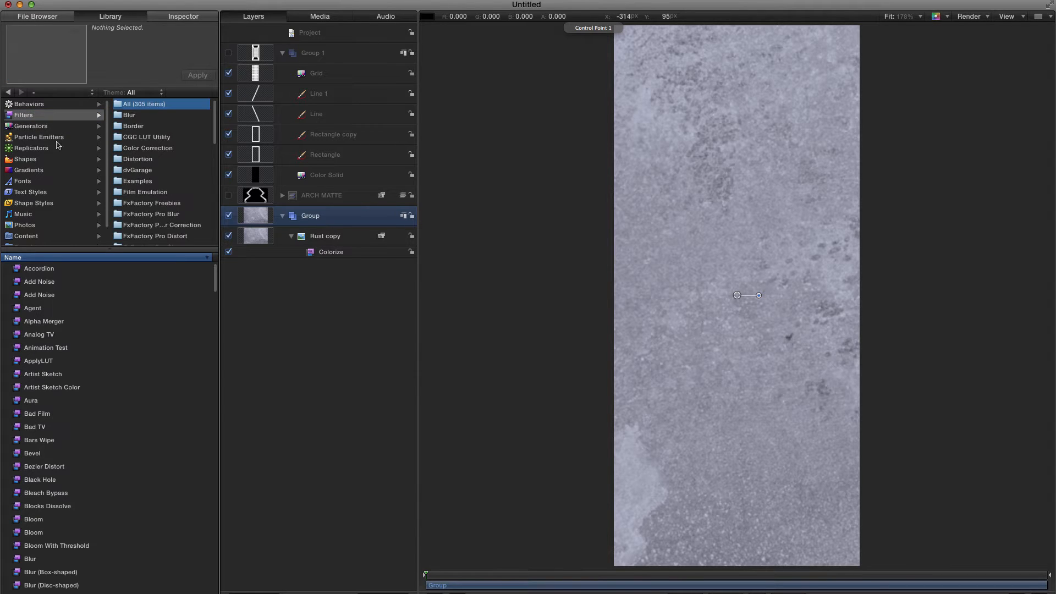
{"action": "scroll", "coordinate": [148, 213], "scroll_direction": "down", "scroll_amount": 5}
{"action": "left_click", "coordinate": [145, 205]}
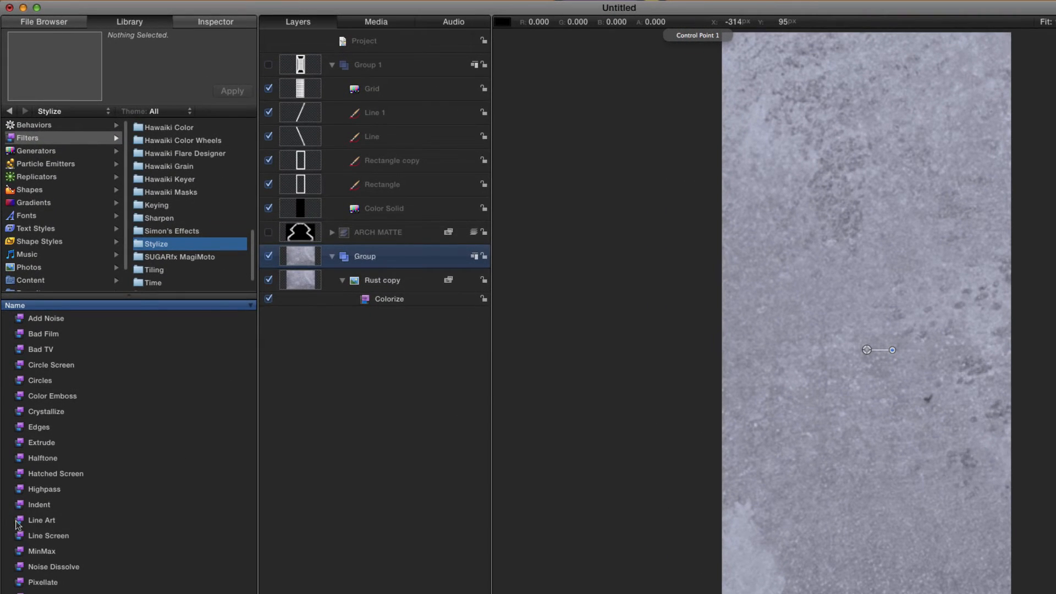
{"action": "left_click_drag", "start_coordinate": [19, 507], "coordinate": [295, 263]}
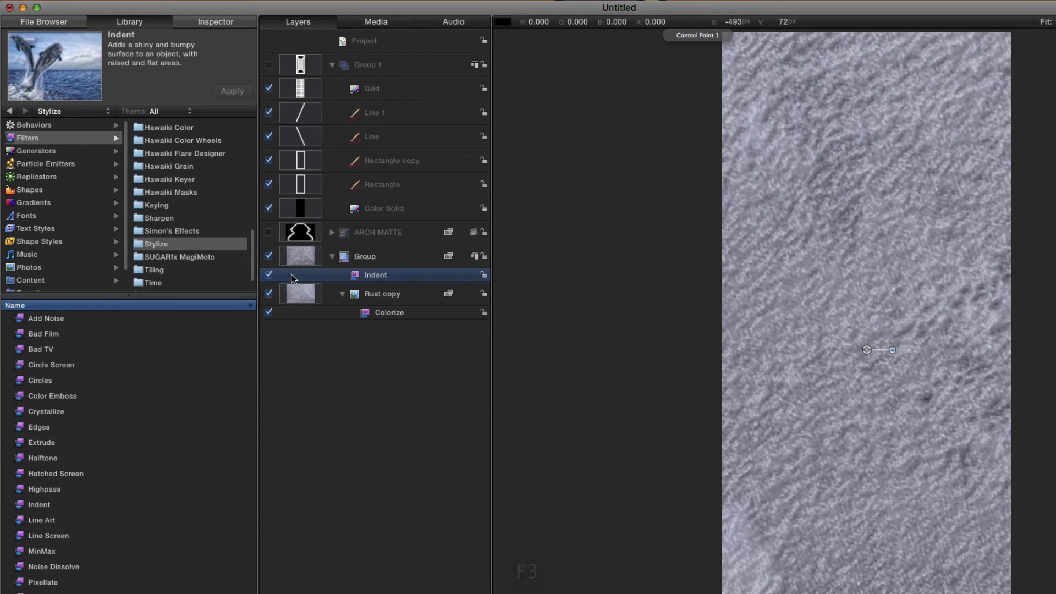
- Assign Group 1 as the Indent filter's height map and turn off Stretch To Fit
{"action": "key", "text": "F3"}
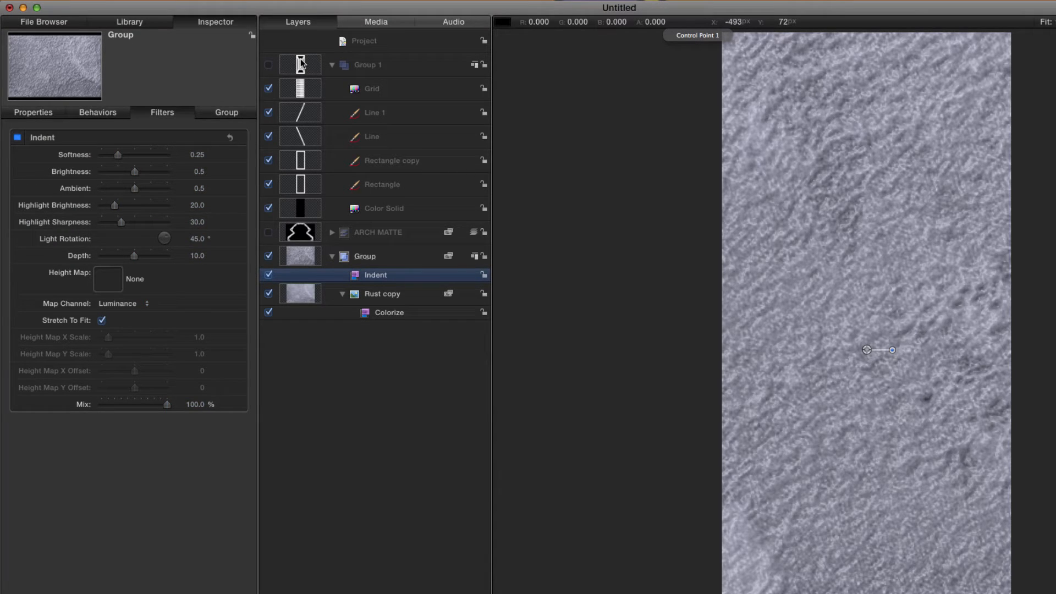
{"action": "left_click_drag", "start_coordinate": [300, 58], "coordinate": [108, 281]}
{"action": "left_click", "coordinate": [102, 320]}
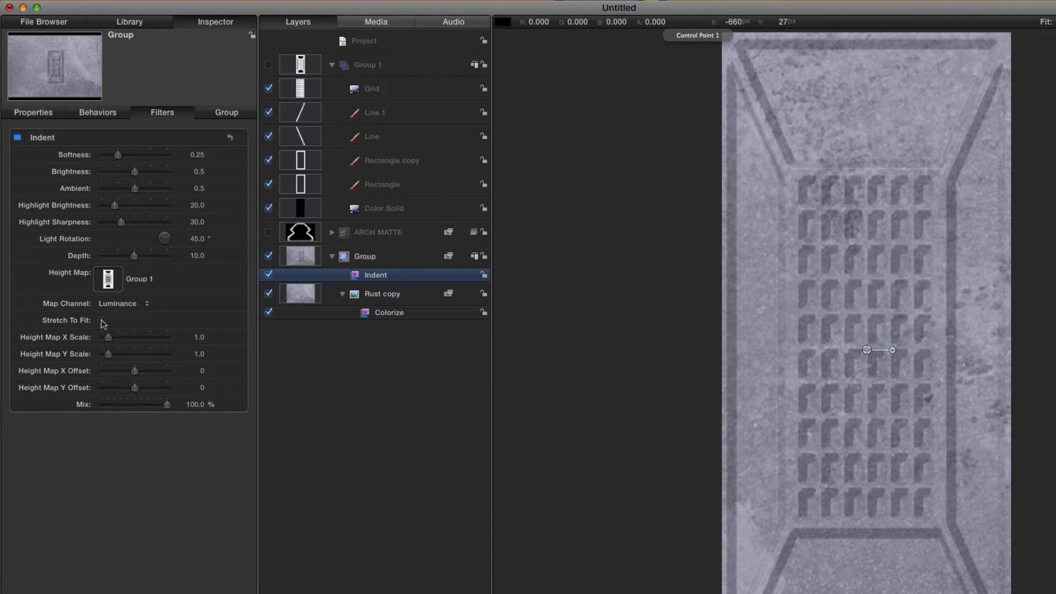
- Set the Indent filter's Ambient to 0, Brightness to 1.0 and Softness to 0.2
{"action": "left_click_drag", "start_coordinate": [134, 189], "coordinate": [167, 171]}
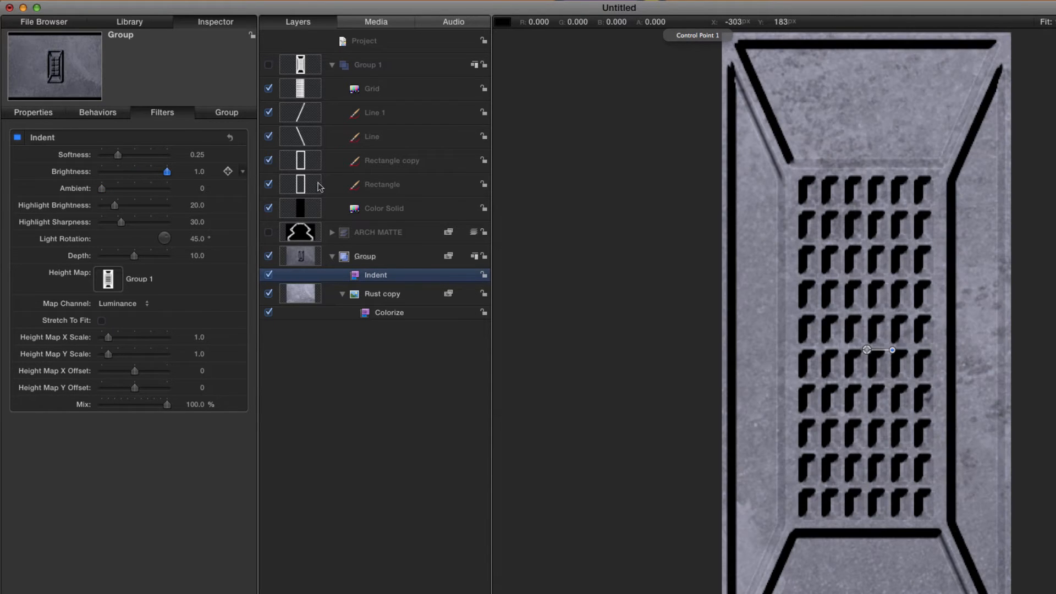
{"action": "left_click", "coordinate": [197, 154]}
{"action": "type", "text": ".2"}
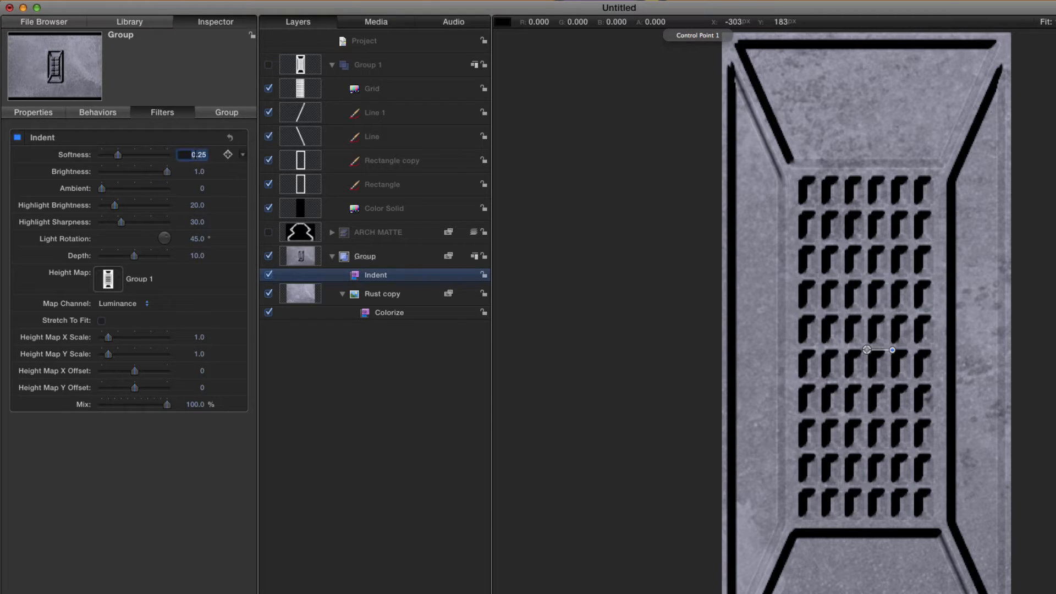
{"action": "key", "text": "Return"}
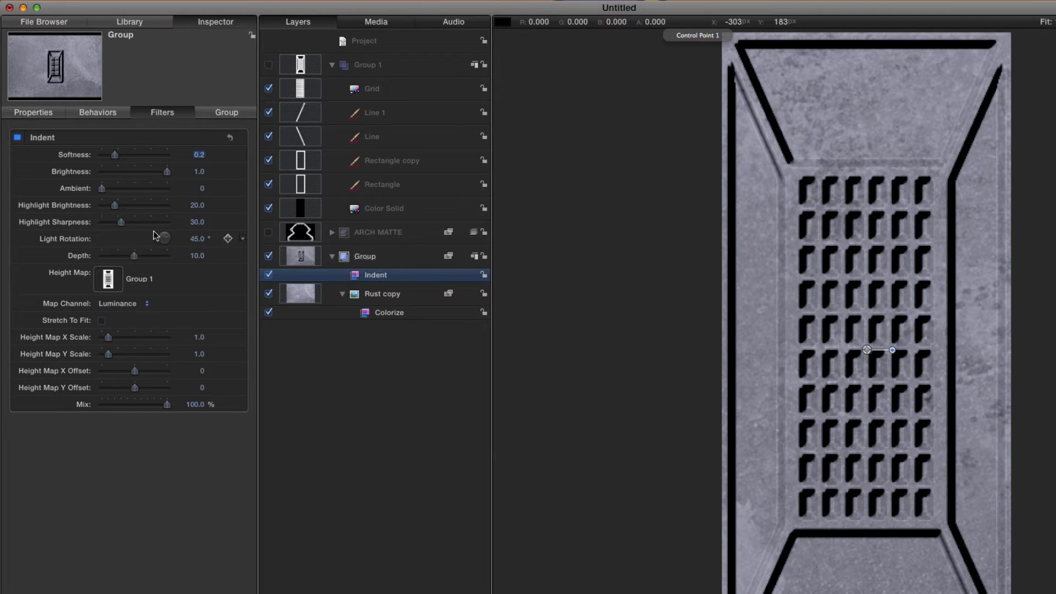
- Set the Grid generator's Feather to 1.0, BG Width to 6 and BG Height to 28, and hide the overlays
{"action": "left_click", "coordinate": [300, 90]}
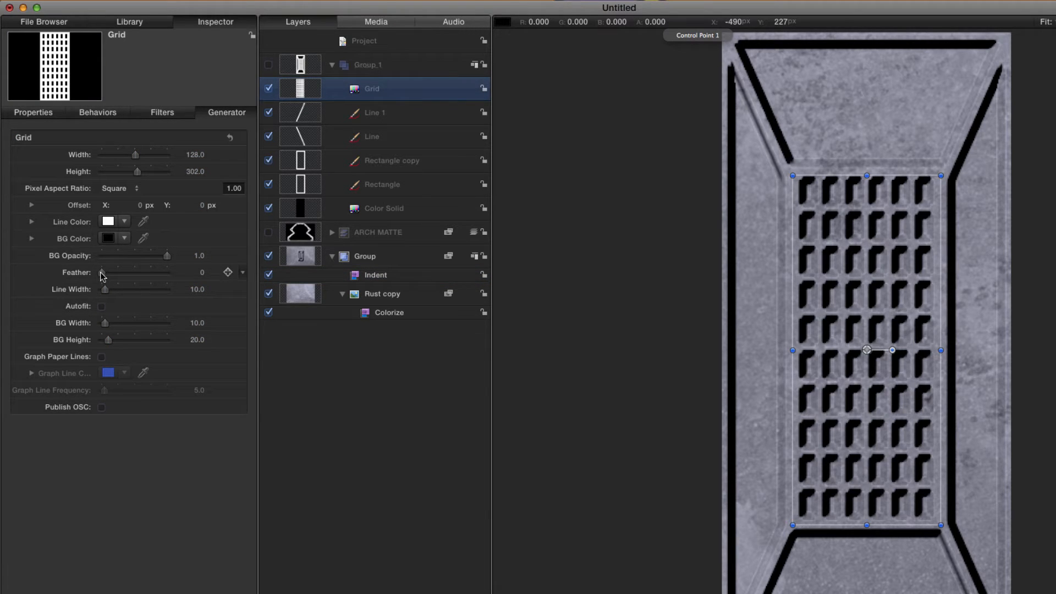
{"action": "left_click_drag", "start_coordinate": [102, 274], "coordinate": [202, 277]}
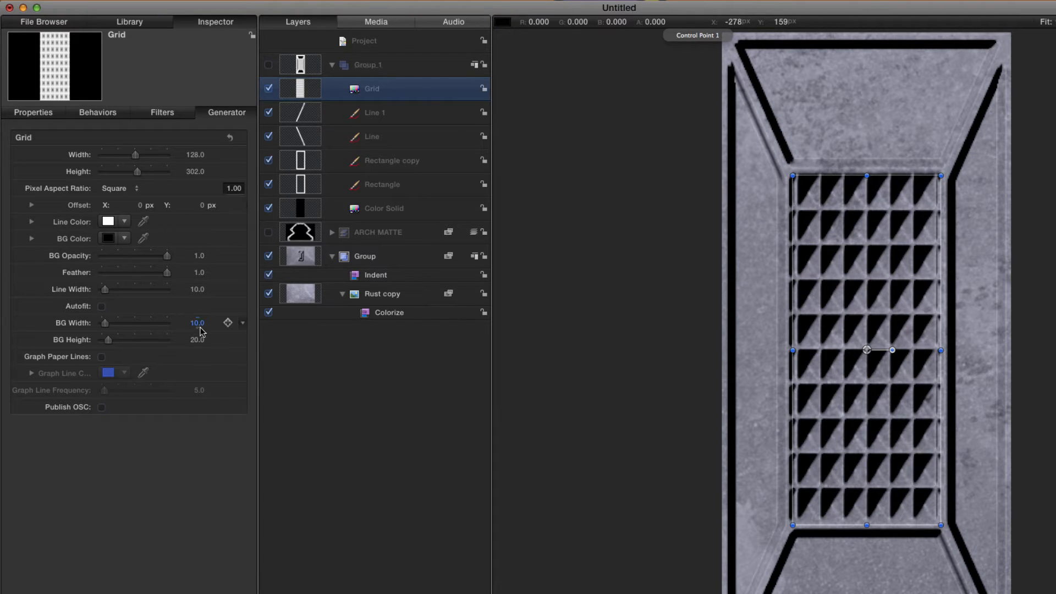
{"action": "left_click_drag", "start_coordinate": [197, 323], "coordinate": [206, 323]}
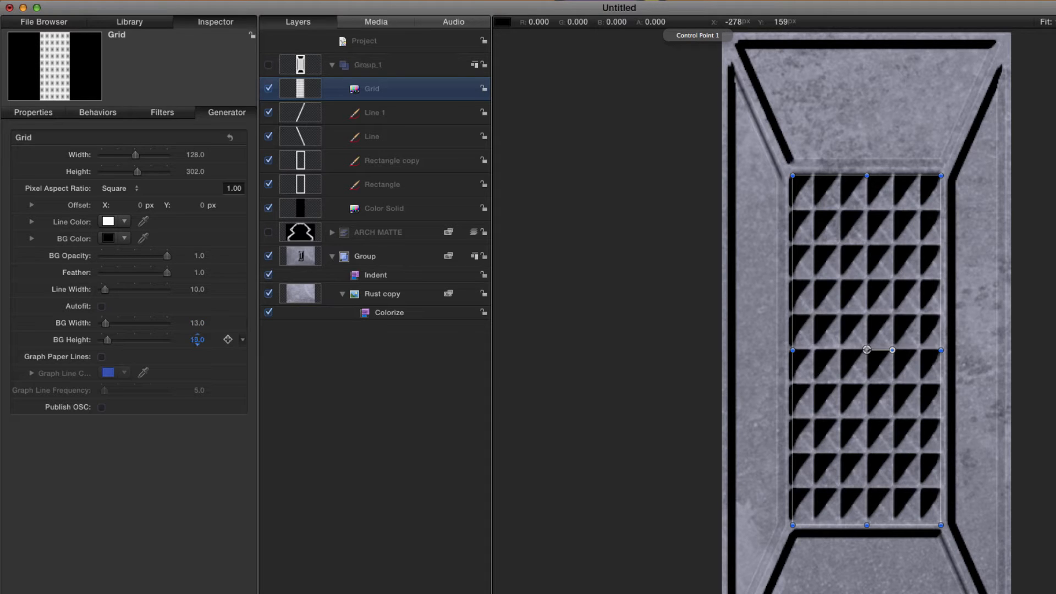
{"action": "left_click_drag", "start_coordinate": [197, 340], "coordinate": [197, 323]}
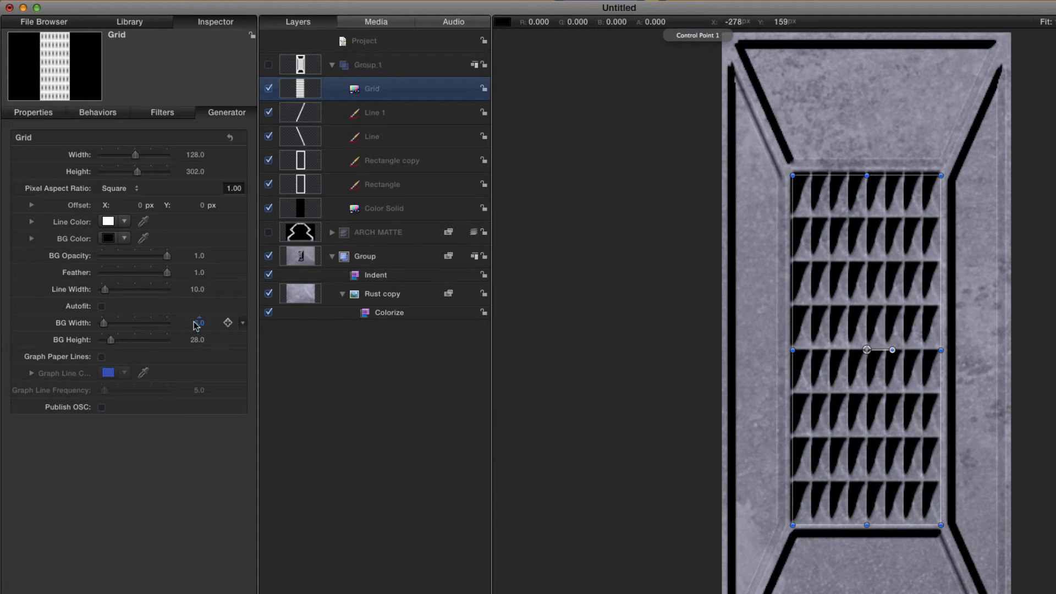
{"action": "key", "text": "super+slash"}
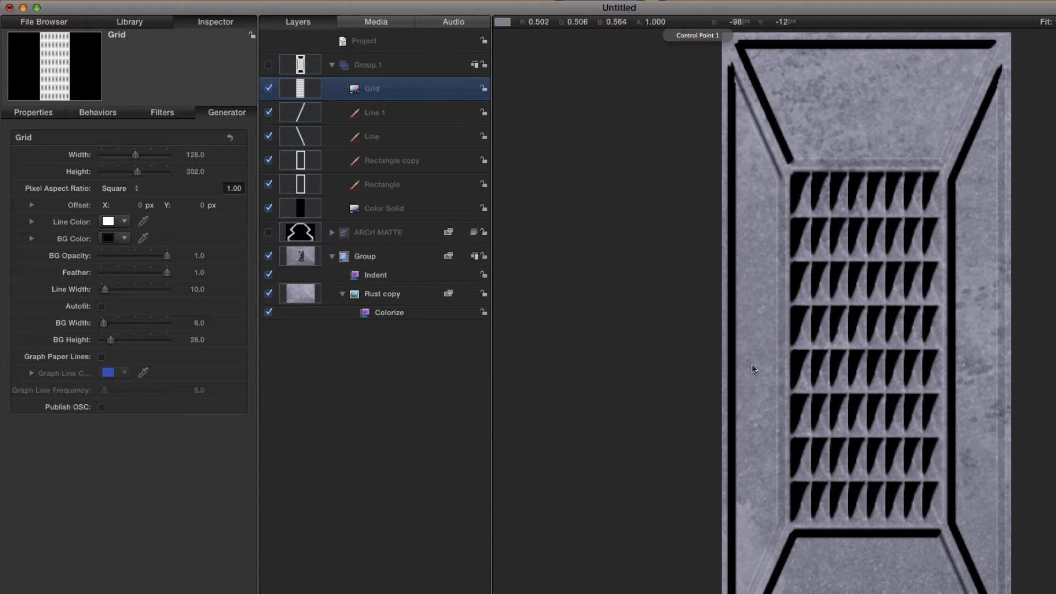
- Show the overlays and shrink the outer Rectangle slightly in width and at its upper edge to fit the panel edges
{"action": "left_click", "coordinate": [301, 188]}
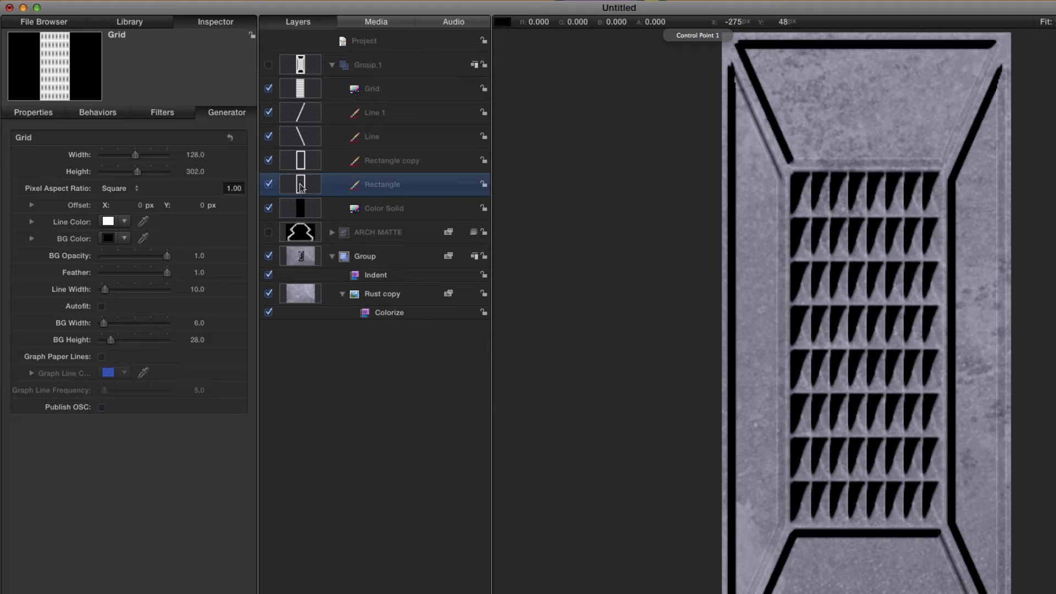
{"action": "left_click", "coordinate": [40, 113]}
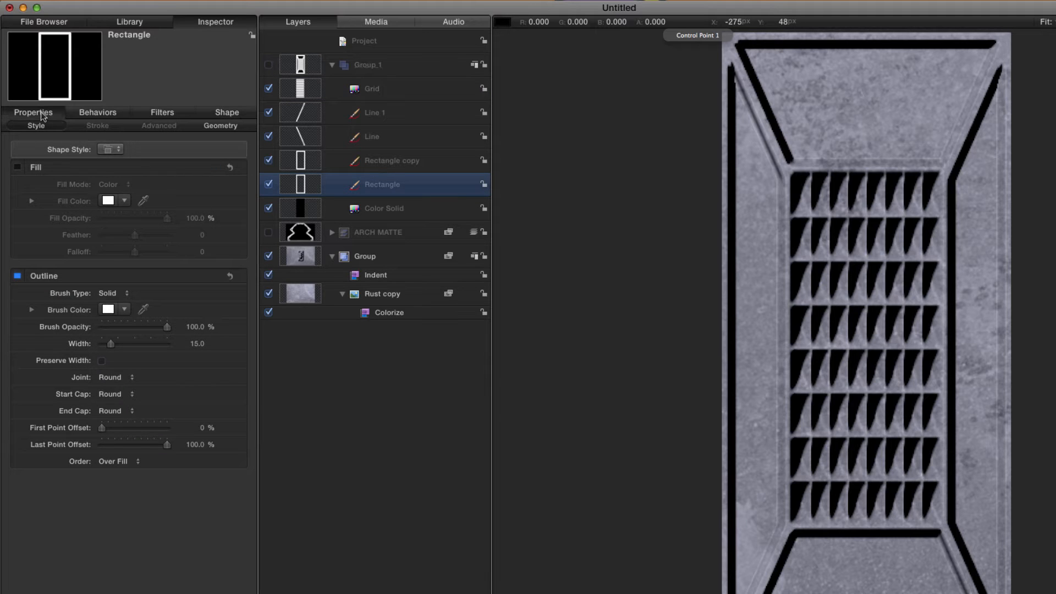
{"action": "key", "text": "super+slash"}
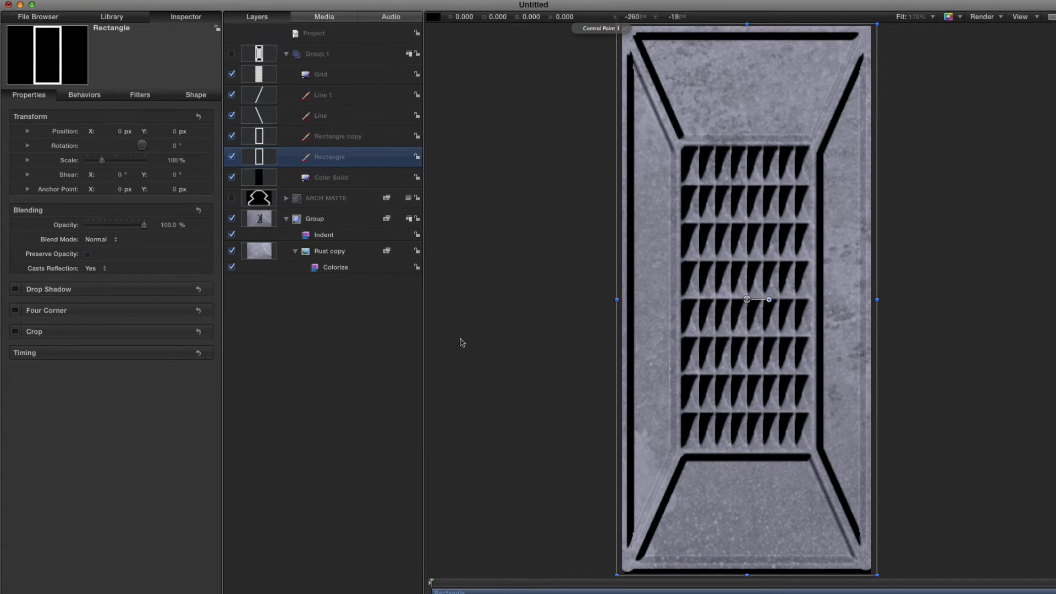
{"action": "left_click_drag", "start_coordinate": [616, 300], "coordinate": [622, 300]}
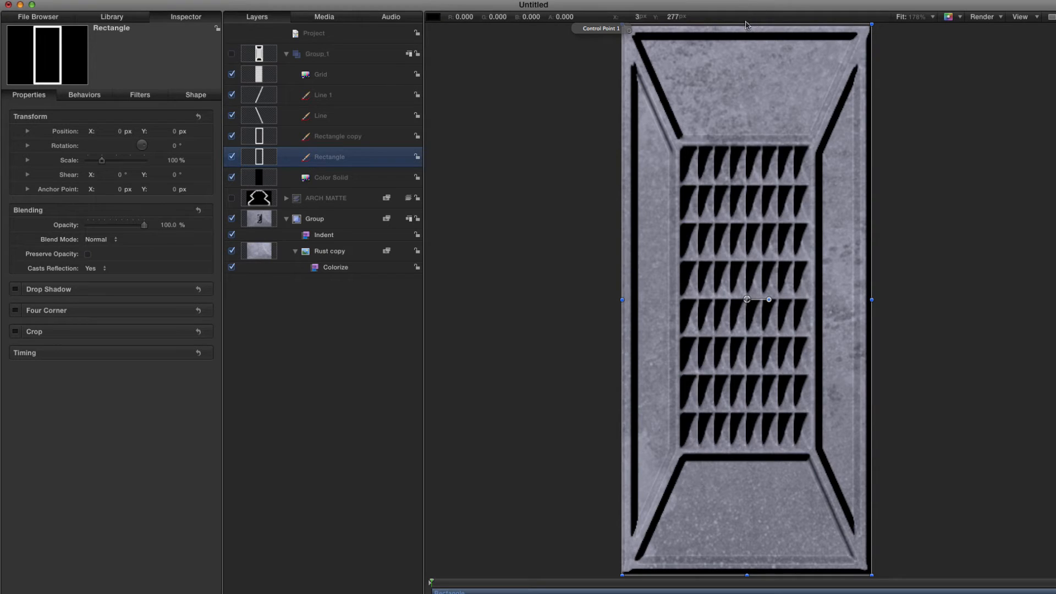
{"action": "left_click_drag", "start_coordinate": [747, 25], "coordinate": [747, 27]}
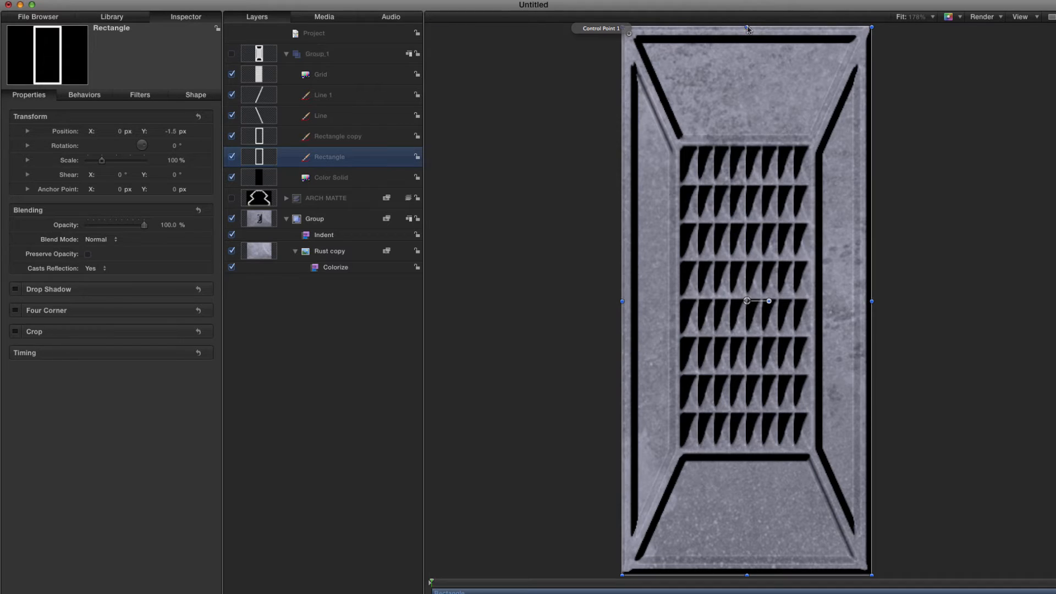
- Move both end points of the Line 1 diagonal slightly inward from the panel corners
{"action": "left_click", "coordinate": [260, 96]}
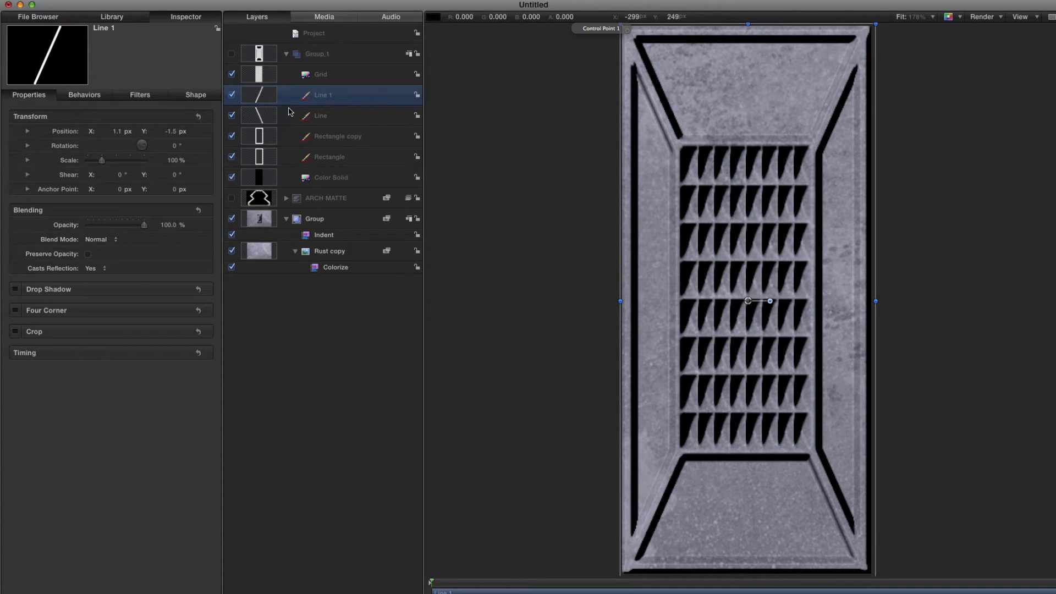
{"action": "key", "text": "Tab"}
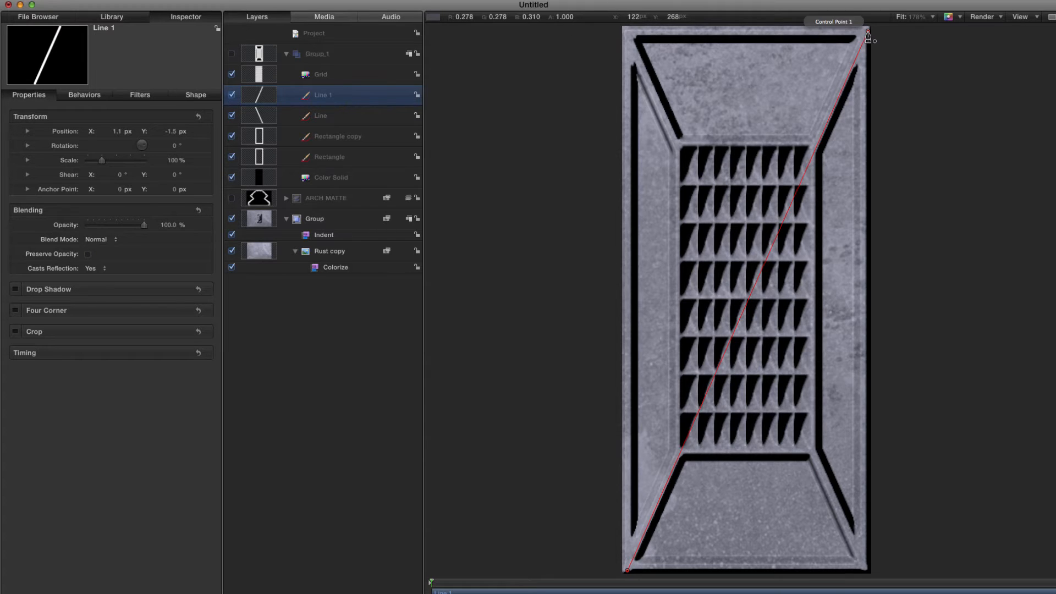
{"action": "left_click_drag", "start_coordinate": [868, 34], "coordinate": [862, 40]}
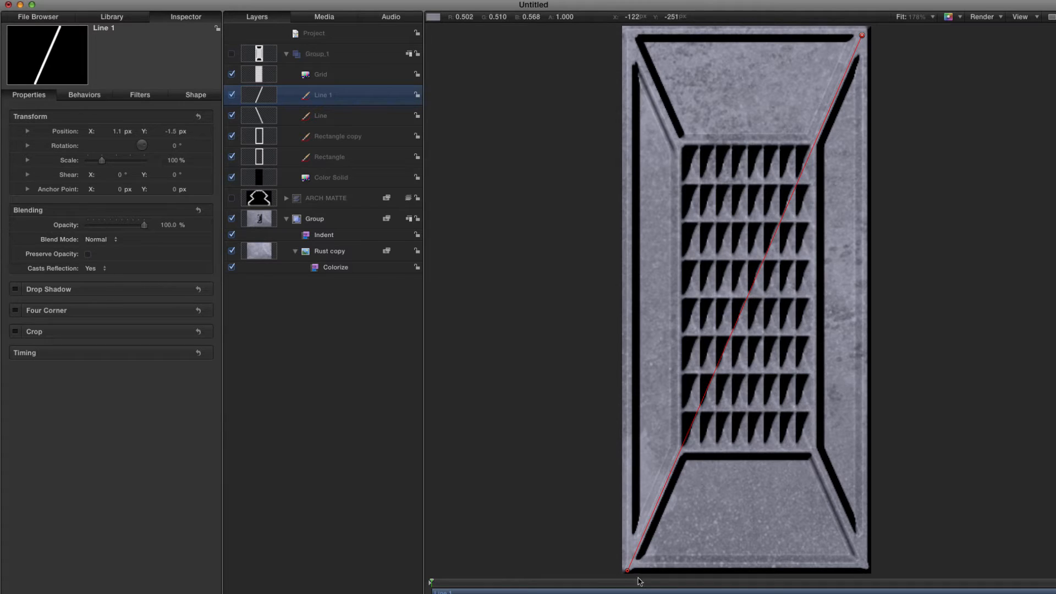
{"action": "left_click_drag", "start_coordinate": [626, 571], "coordinate": [627, 565]}
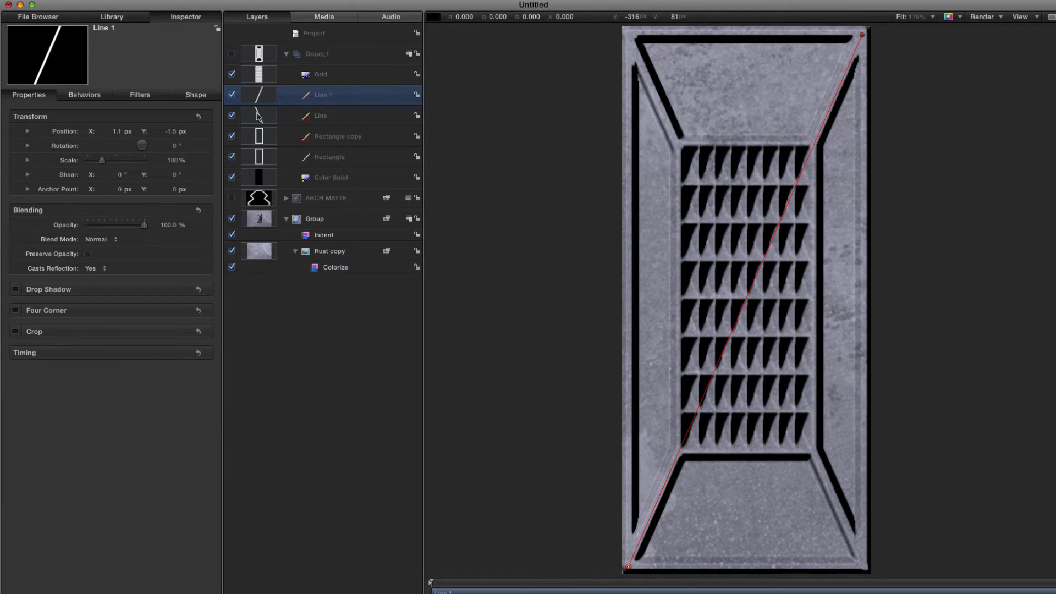
- Move both end points of the Line diagonal slightly inward, its lower one to about X 117, Y -265, and hide the overlays
{"action": "left_click", "coordinate": [319, 116]}
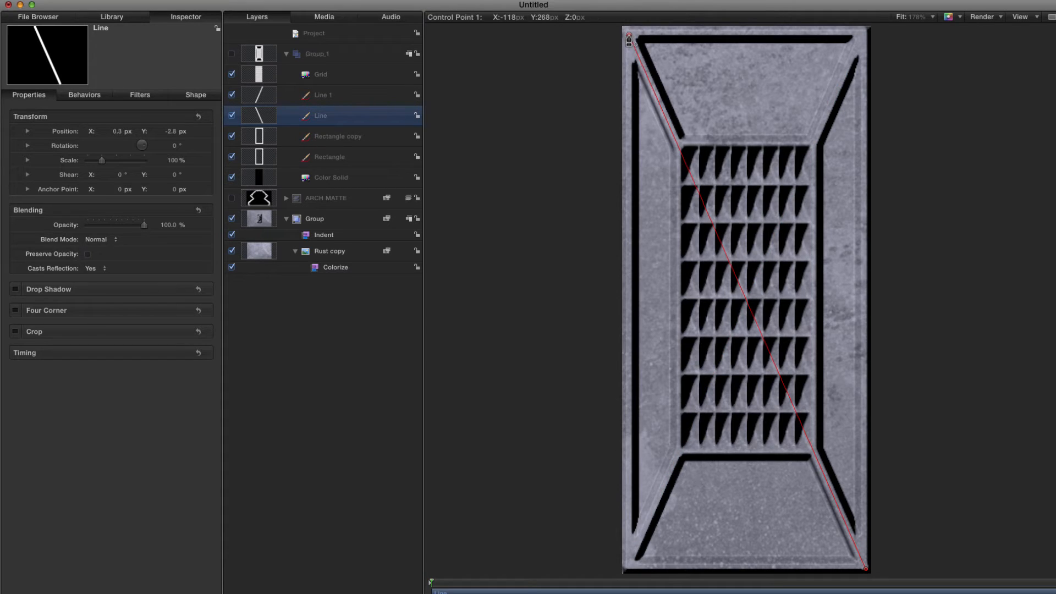
{"action": "left_click_drag", "start_coordinate": [630, 39], "coordinate": [631, 41]}
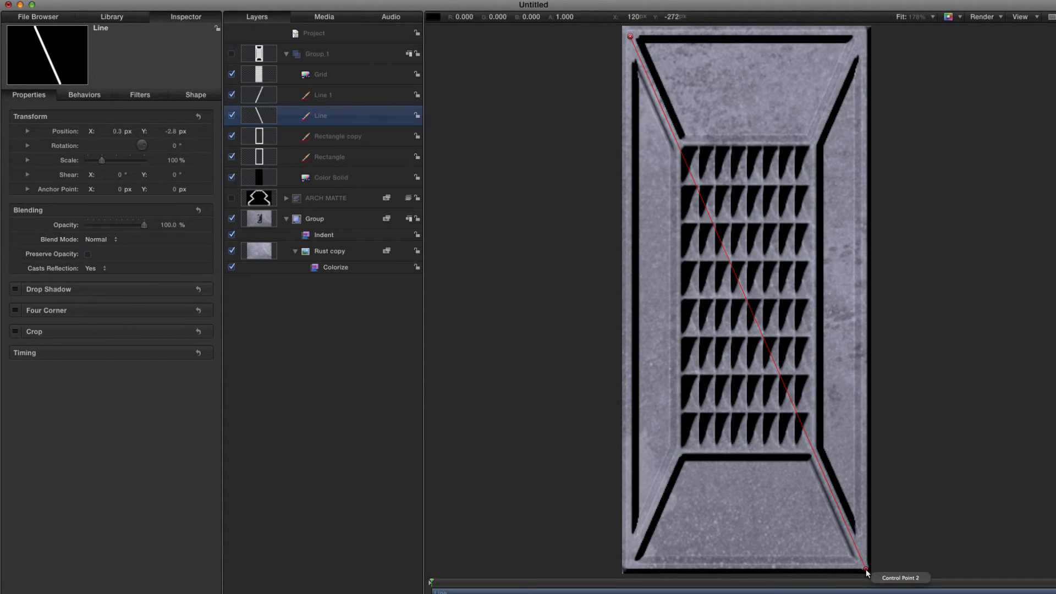
{"action": "left_click_drag", "start_coordinate": [866, 569], "coordinate": [864, 566]}
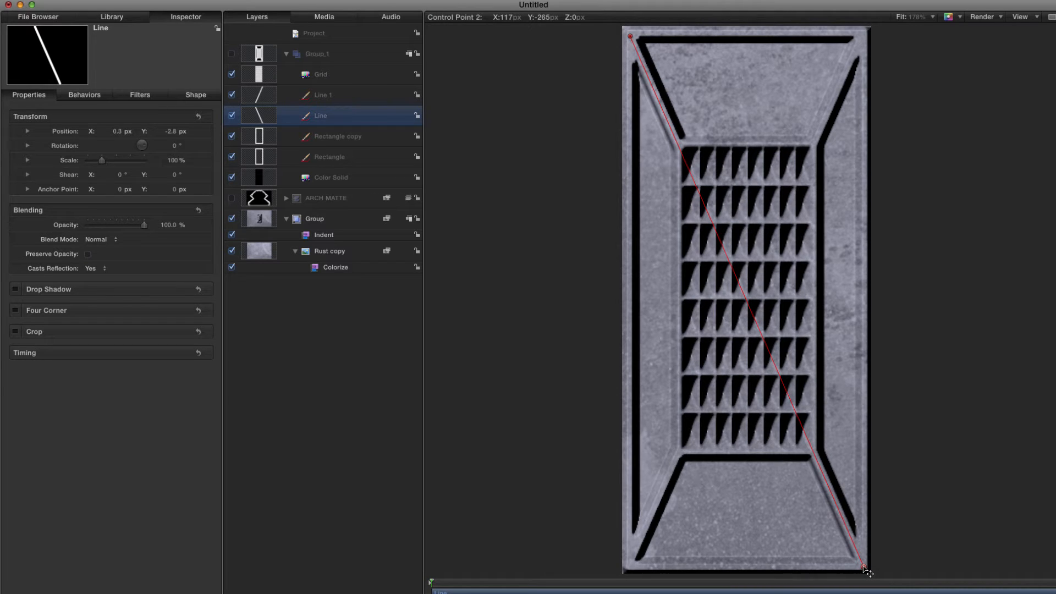
{"action": "key", "text": "super+slash"}
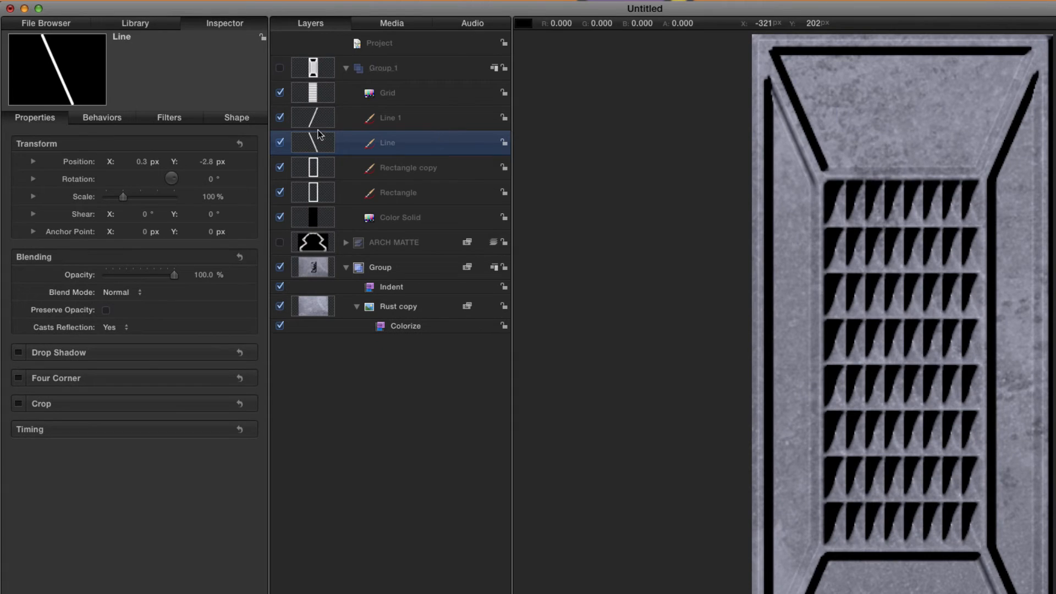
- Collapse Group 1 that holds the matte shapes and rename it HEIGHT MAP
{"action": "left_click", "coordinate": [346, 68]}
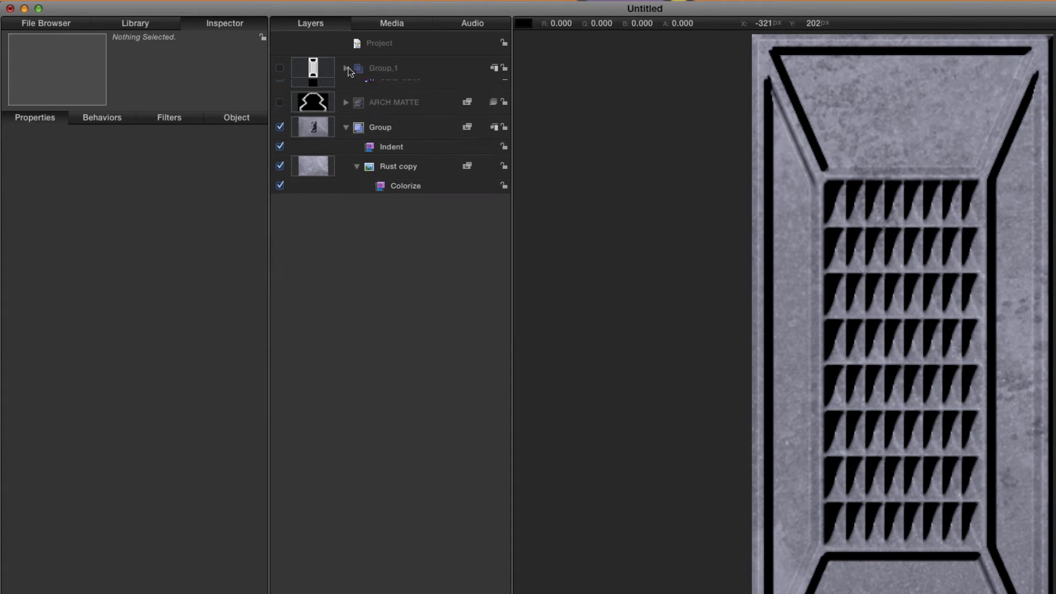
{"action": "double_click", "coordinate": [383, 68]}
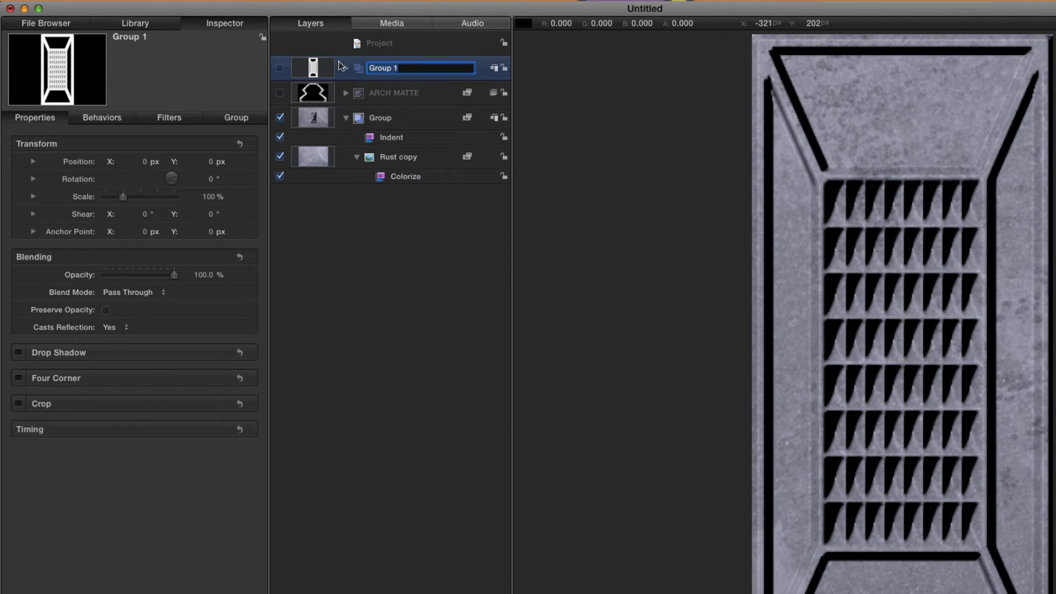
{"action": "type", "text": "HEIGHT MAP"}
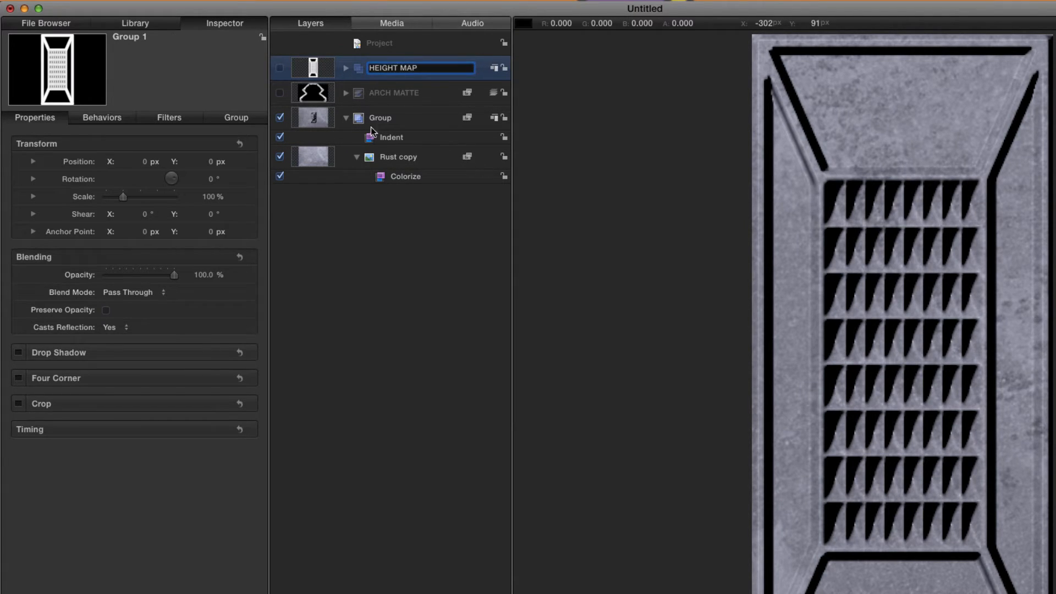
- Rename the group containing the Indent filter and Rust copy as PANEL and collapse it
{"action": "left_click", "coordinate": [382, 121]}
{"action": "double_click", "coordinate": [417, 118]}
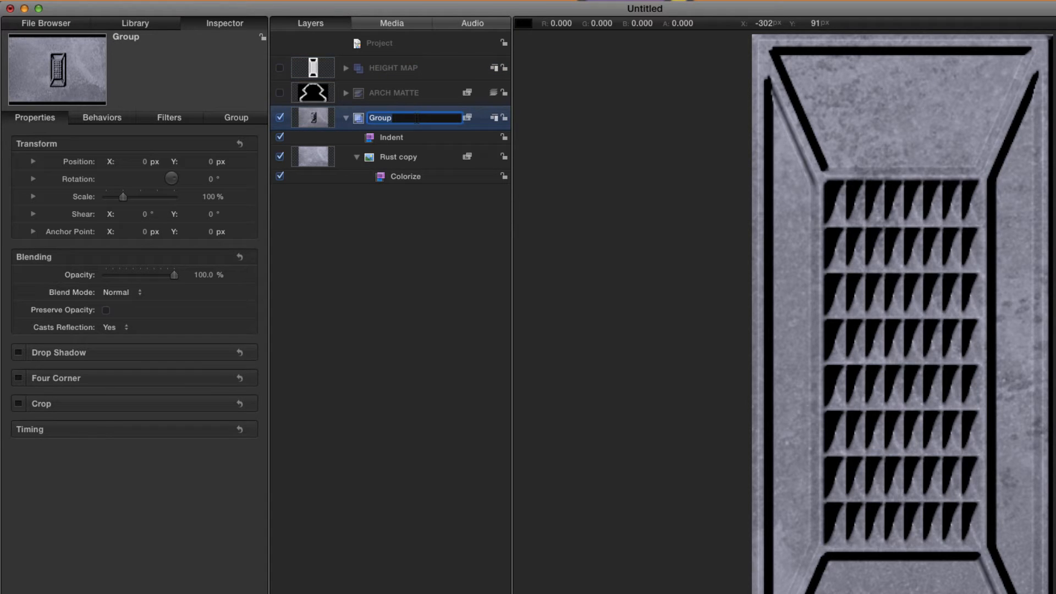
{"action": "type", "text": "PANEL"}
{"action": "key", "text": "Return"}
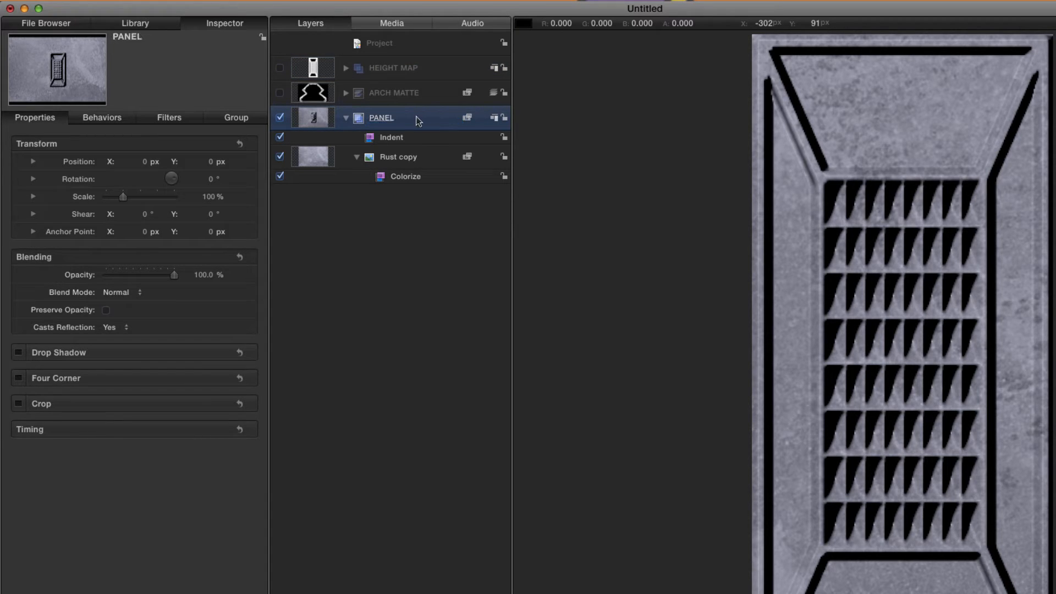
{"action": "left_click", "coordinate": [346, 117]}
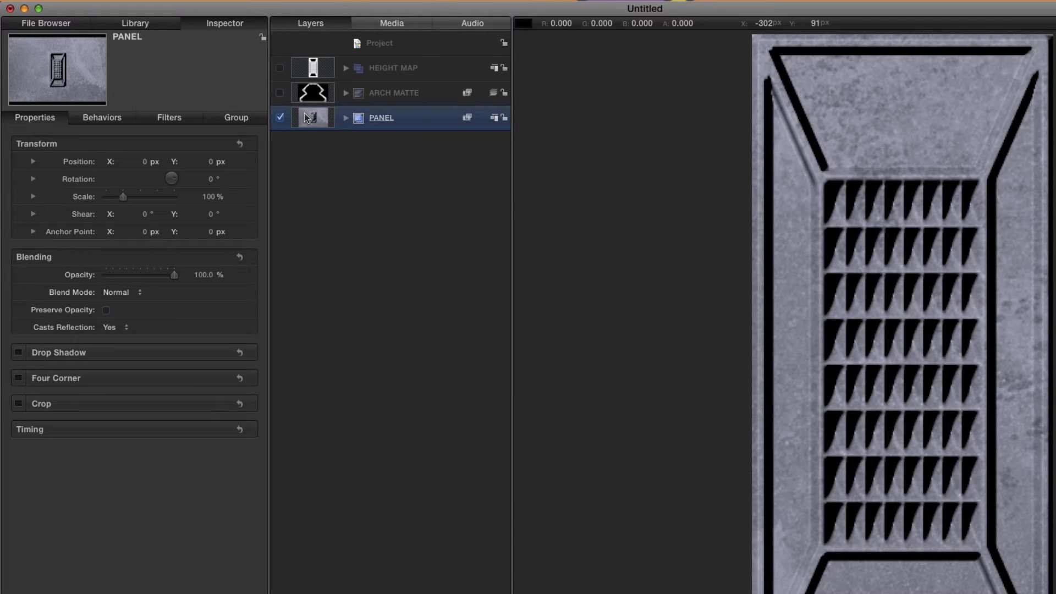
- Make a clone layer of PANEL with the original hidden, and turn off 3D for the clone's group
{"action": "key", "text": "k"}
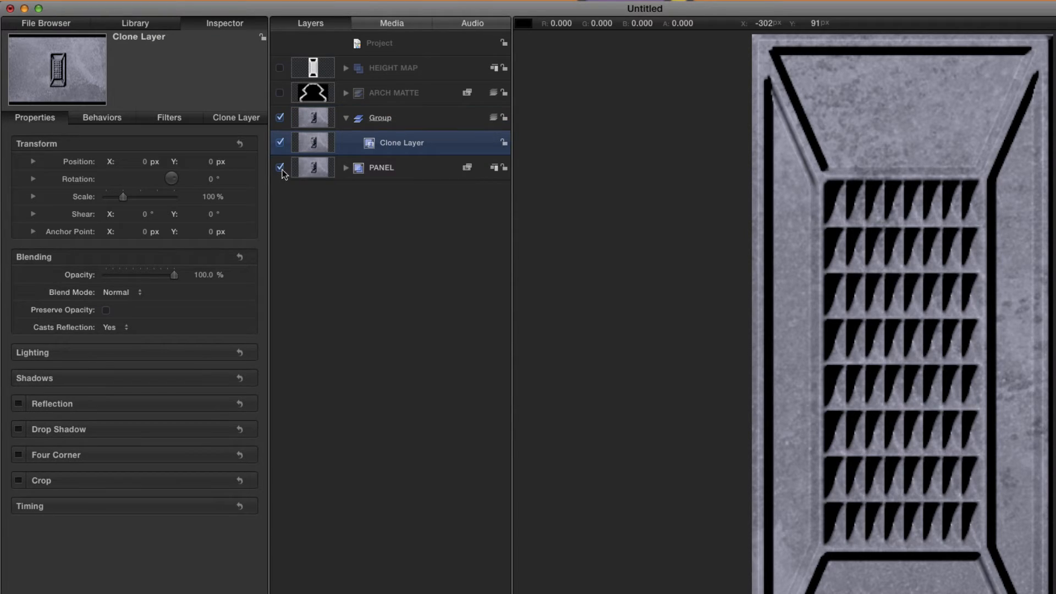
{"action": "left_click", "coordinate": [315, 117]}
{"action": "right_click", "coordinate": [316, 112]}
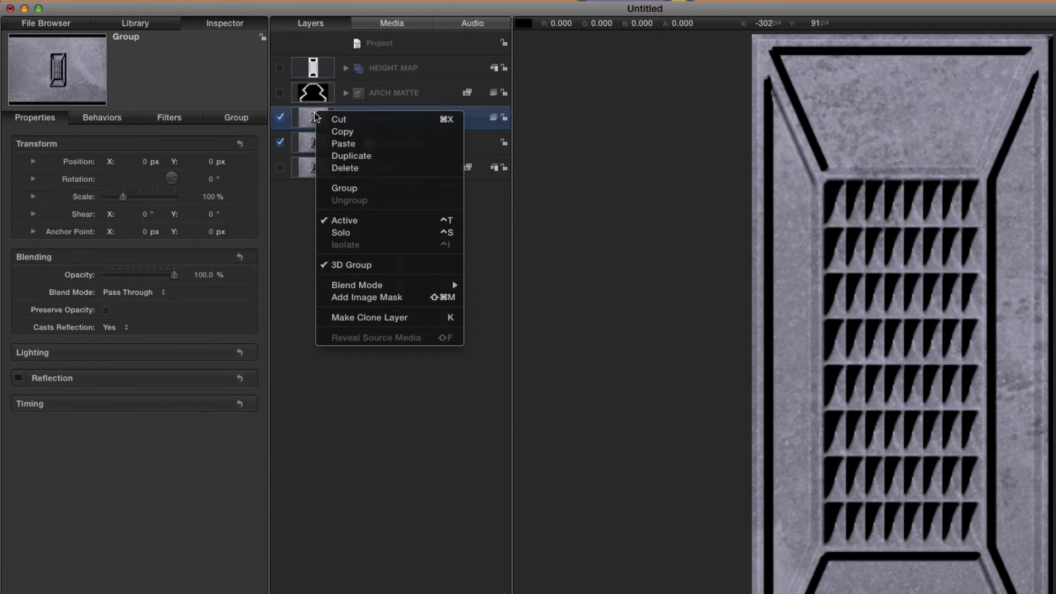
{"action": "left_click", "coordinate": [345, 265]}
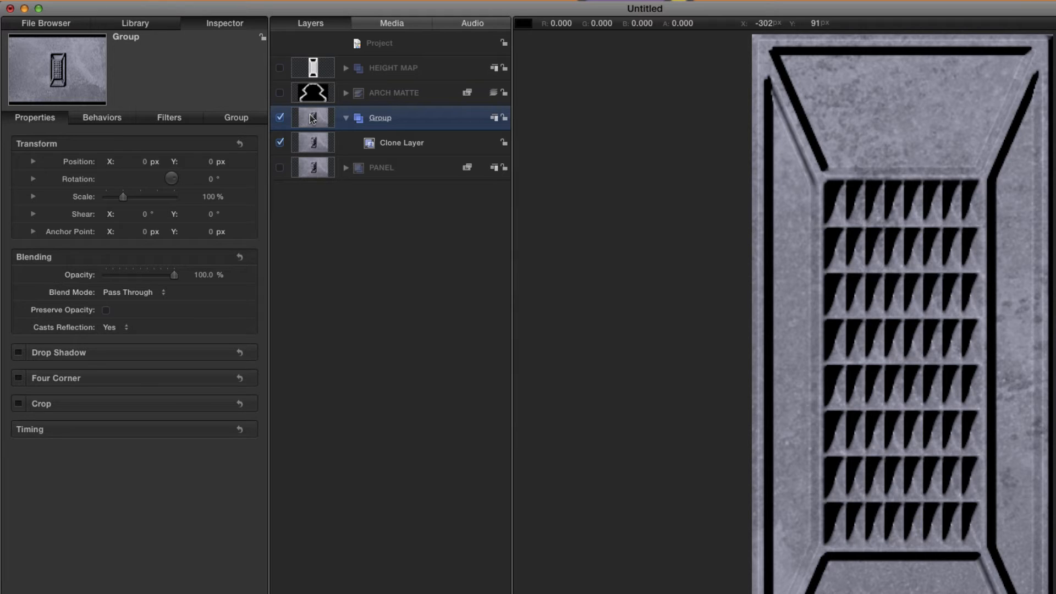
- Set the project width to 1000 in the project properties
{"action": "key", "text": "super+j"}
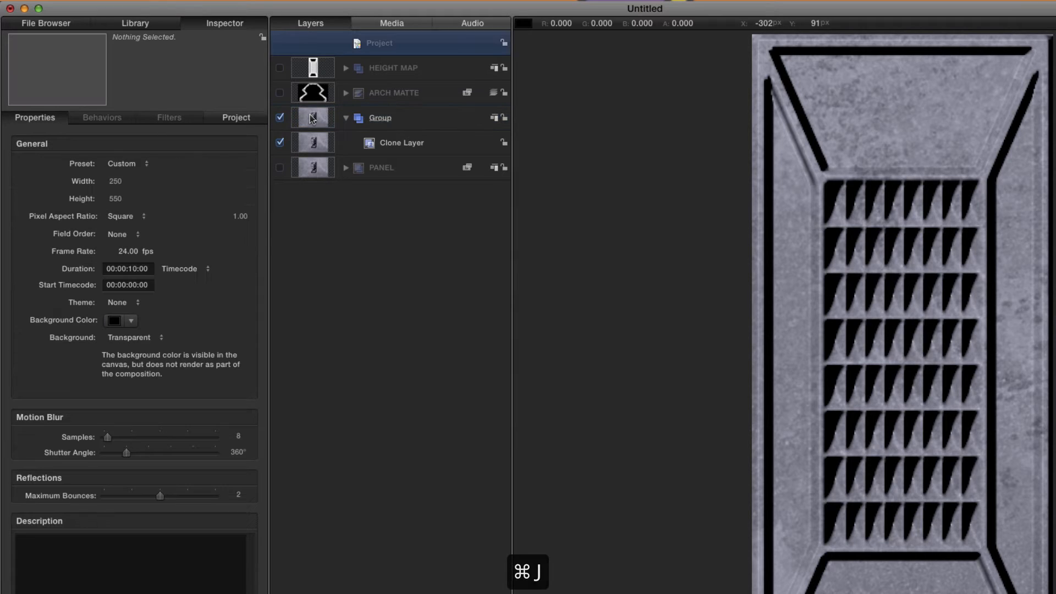
{"action": "left_click", "coordinate": [116, 181]}
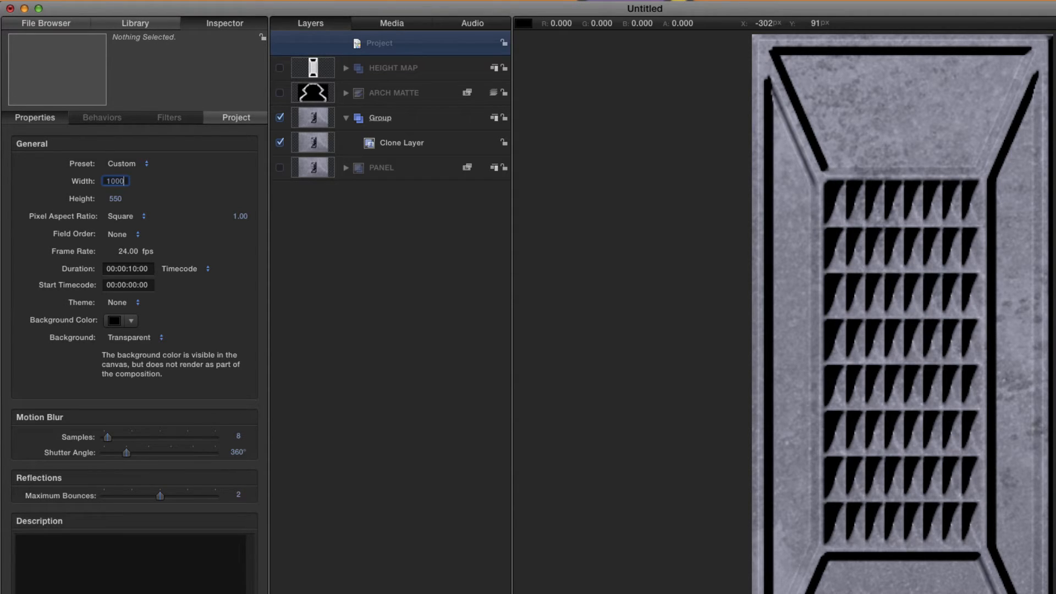
{"action": "key", "text": "Return"}
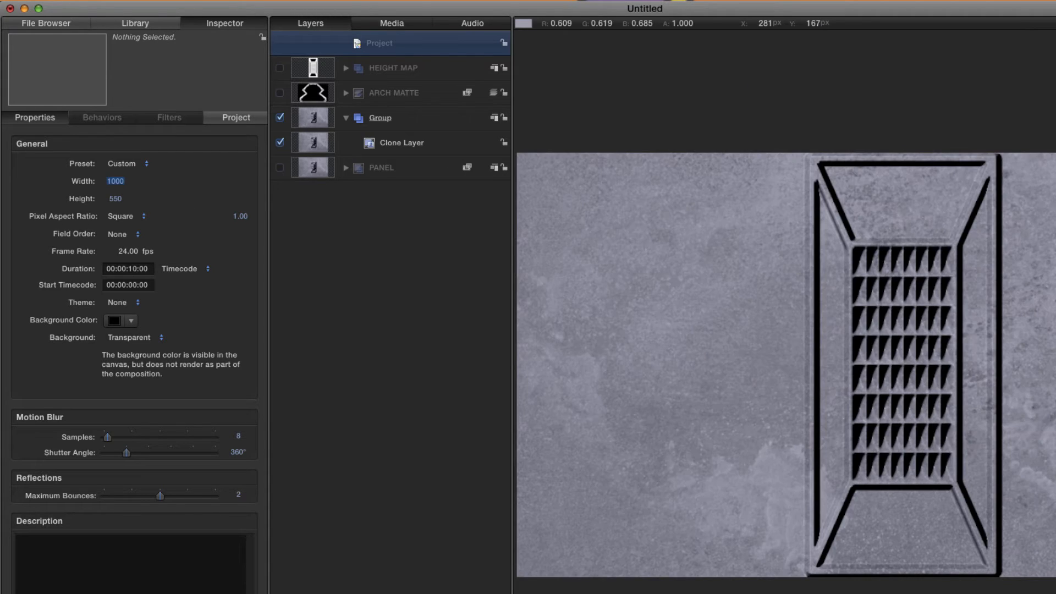
- Place the Rust copy image in a new group of its own inside PANEL, beneath the Indent filter
{"action": "left_click", "coordinate": [346, 168]}
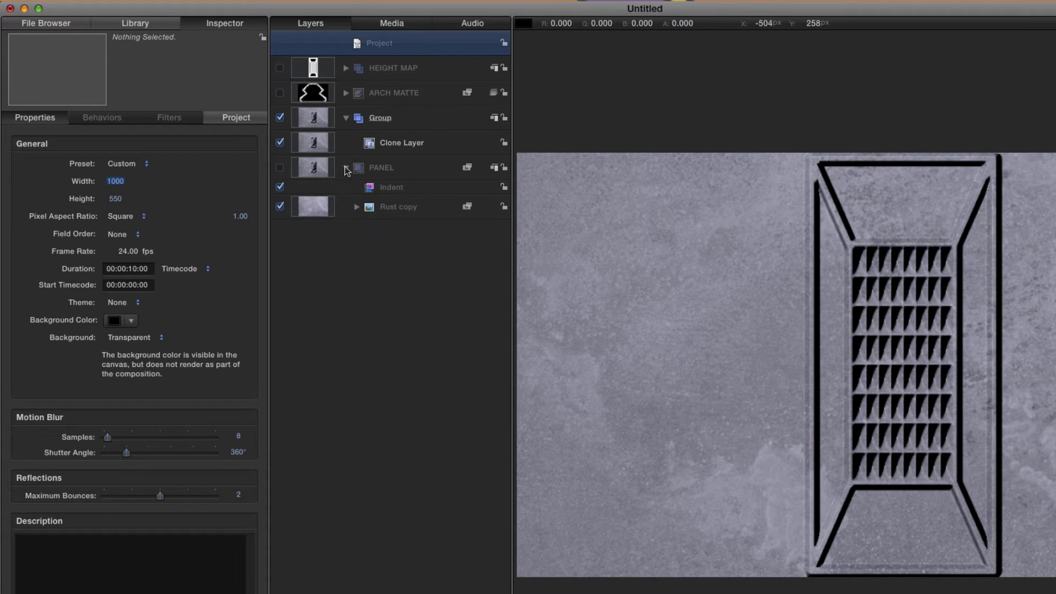
{"action": "left_click", "coordinate": [308, 205]}
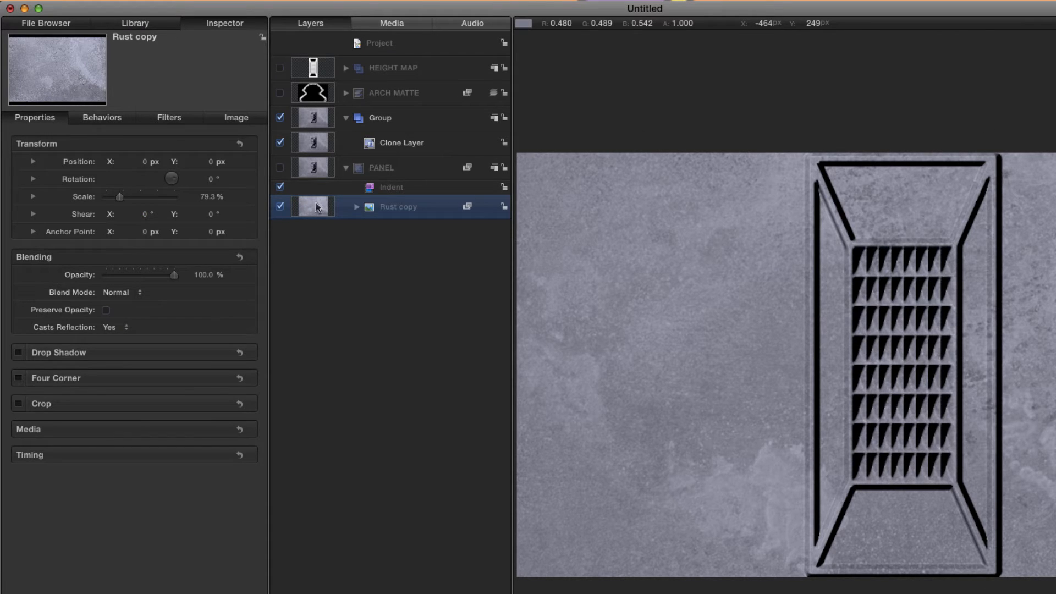
{"action": "key", "text": "shift+super+n"}
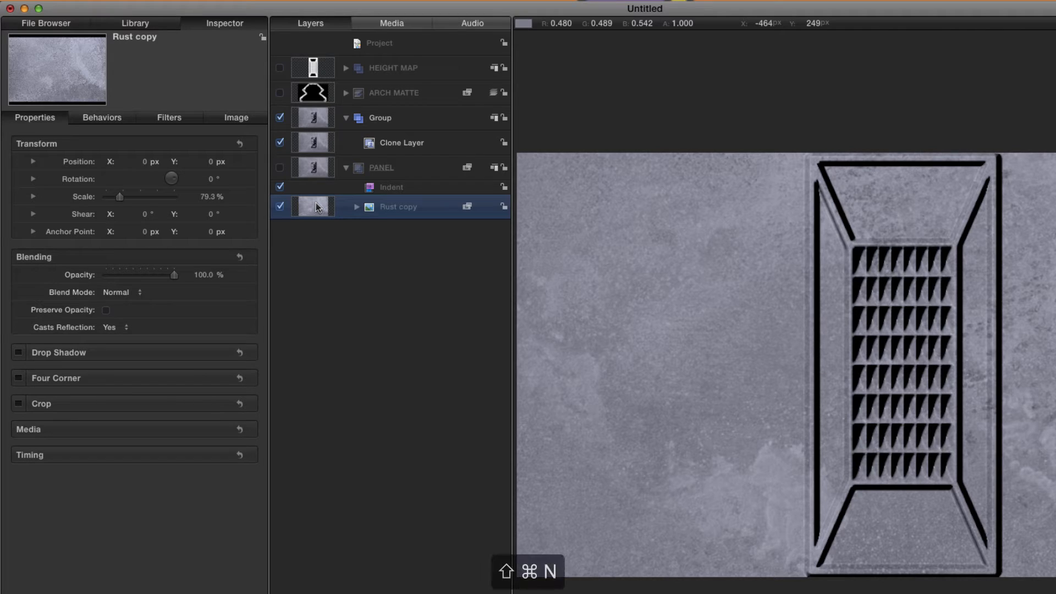
{"action": "left_click_drag", "start_coordinate": [313, 231], "coordinate": [388, 209]}
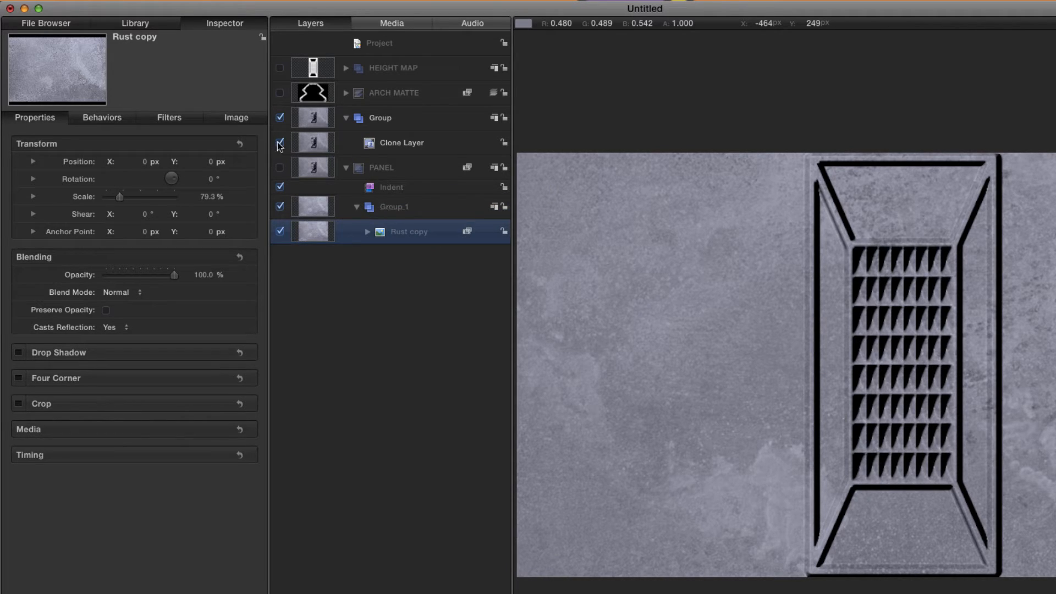
- Turn on Fixed Resolution for the group around Rust copy and set its Fixed Width to 250
{"action": "left_click", "coordinate": [328, 215]}
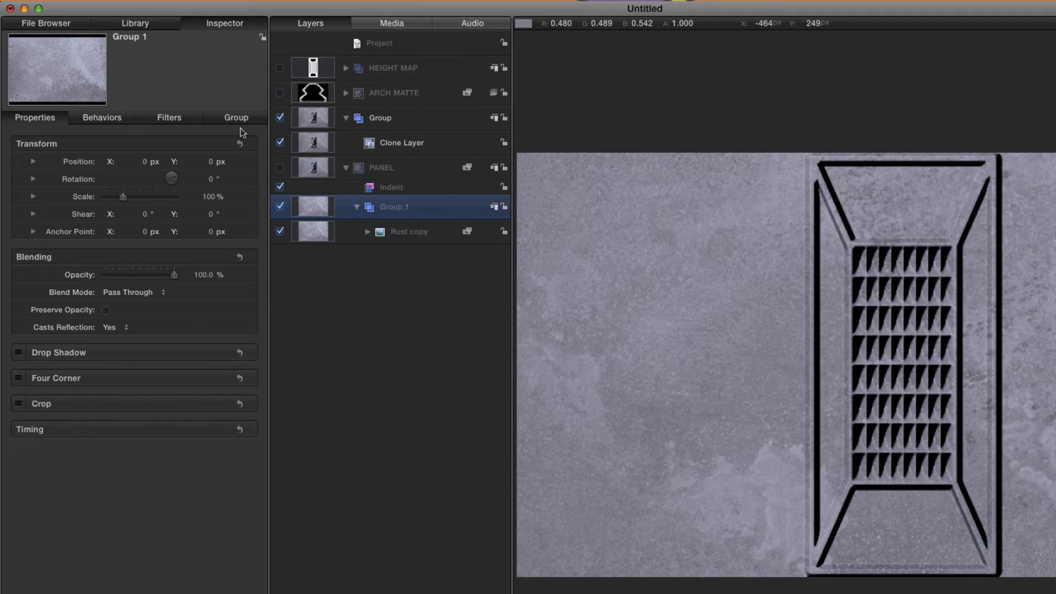
{"action": "left_click", "coordinate": [236, 118]}
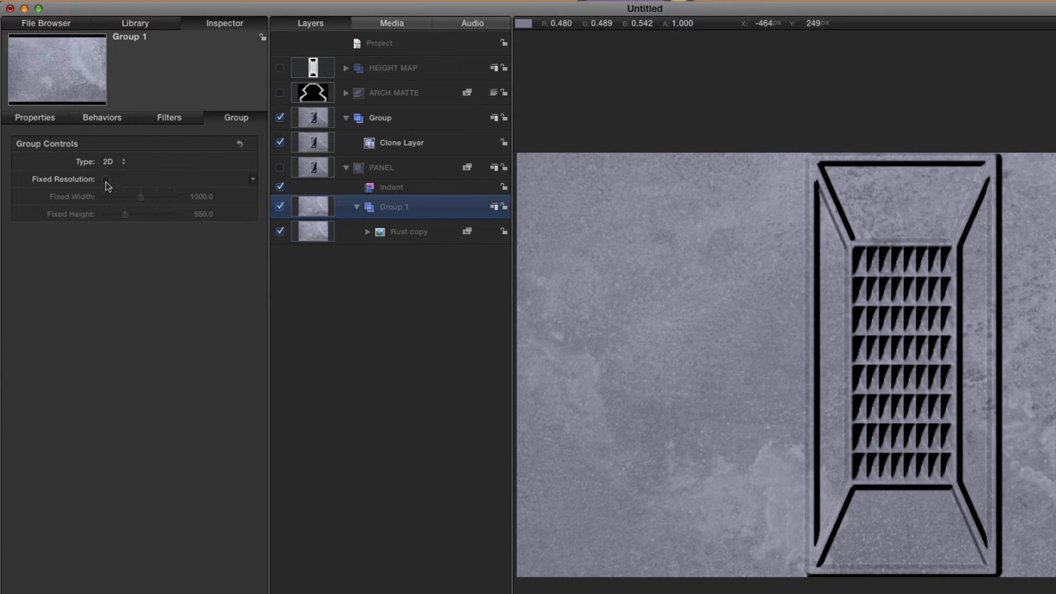
{"action": "left_click", "coordinate": [106, 180]}
{"action": "left_click", "coordinate": [201, 196]}
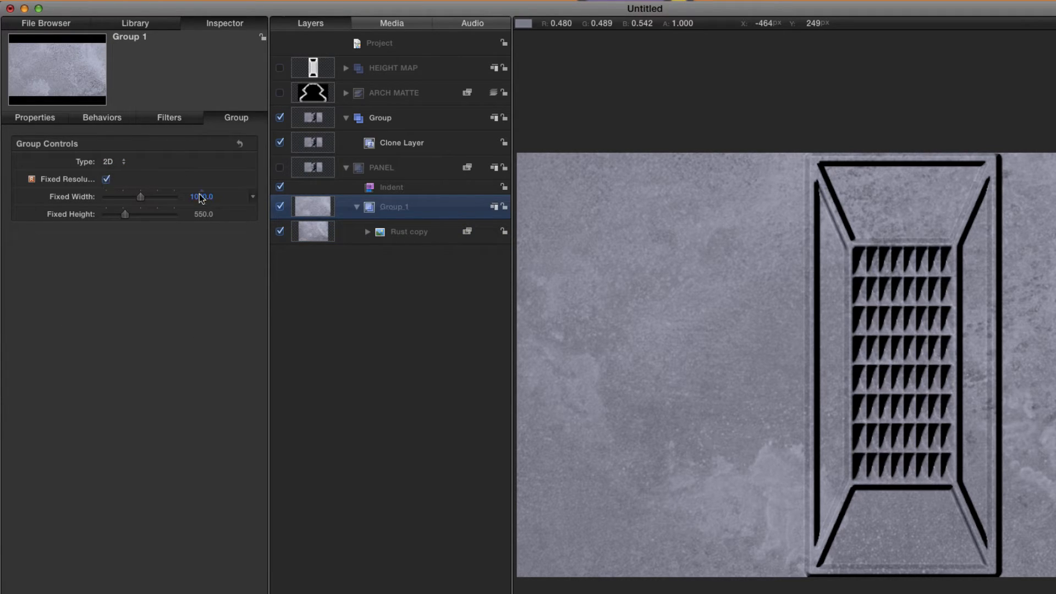
{"action": "type", "text": "250"}
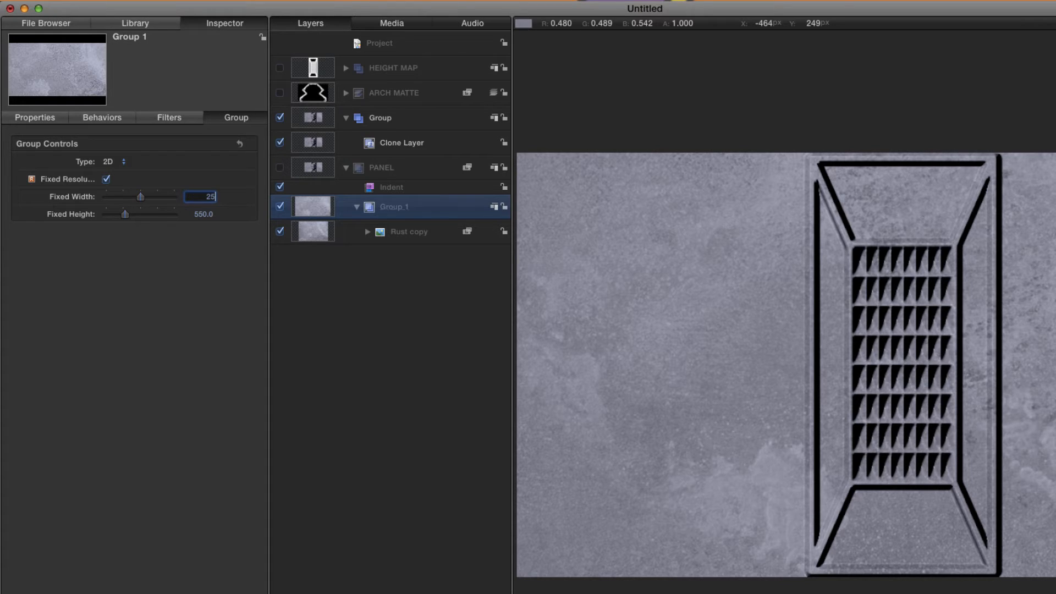
{"action": "key", "text": "Return"}
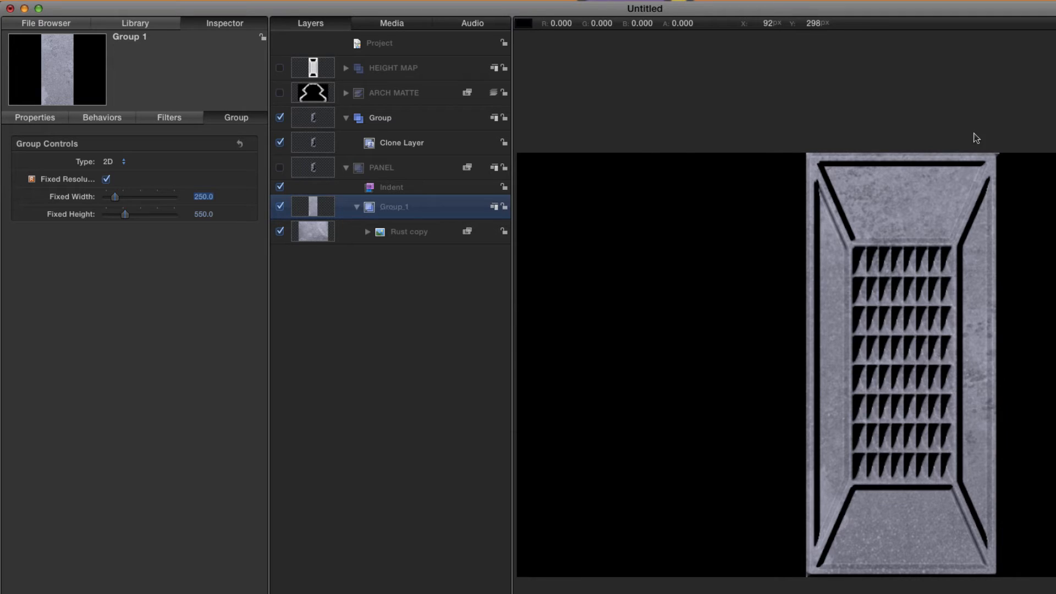
- Replicate the Clone Layer and set the replicator's shape to Line
{"action": "left_click", "coordinate": [310, 146]}
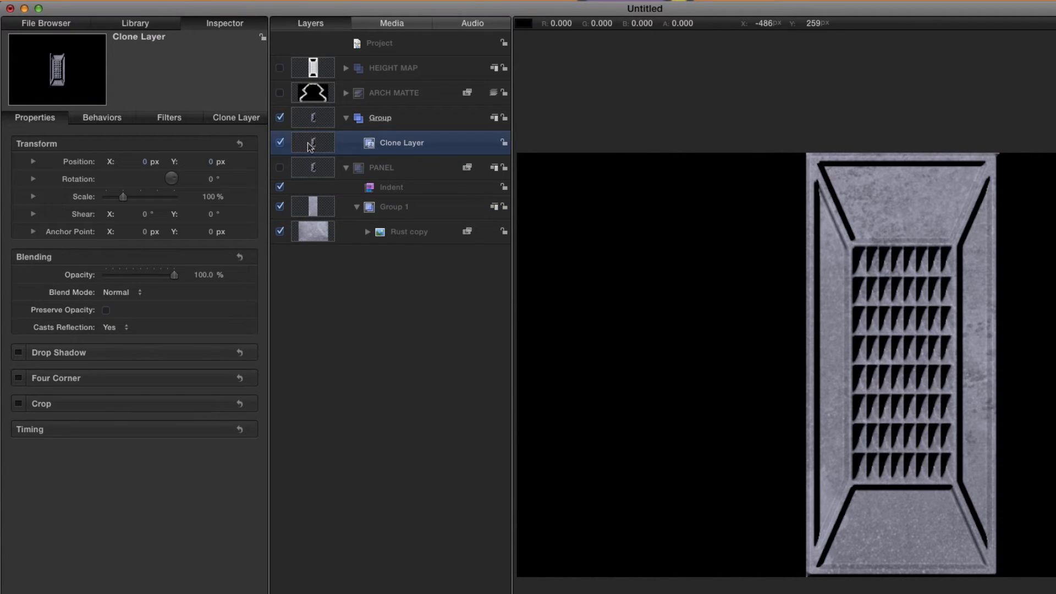
{"action": "key", "text": "l"}
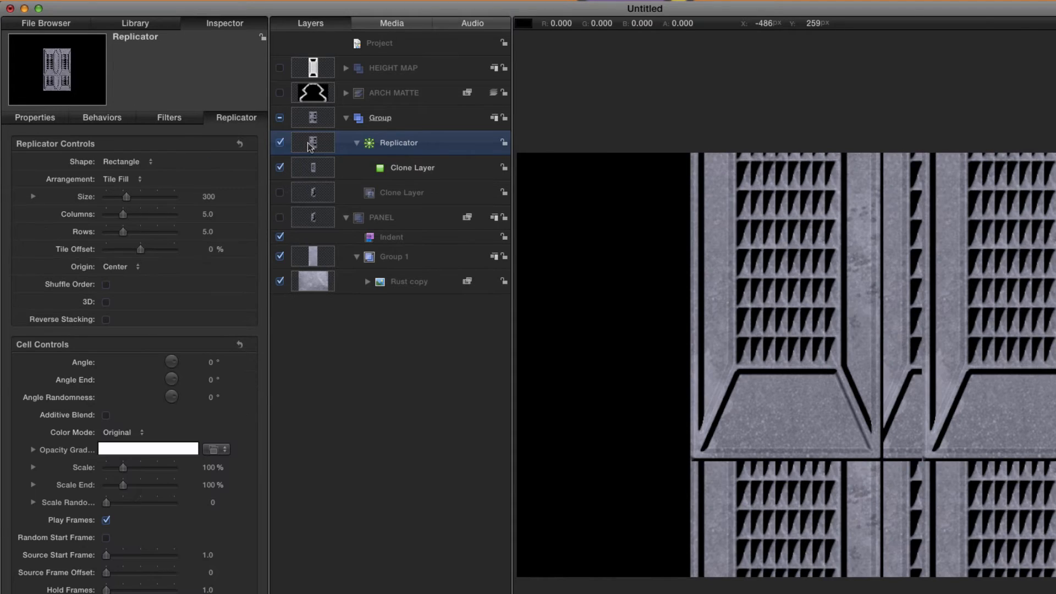
{"action": "left_click", "coordinate": [123, 161]}
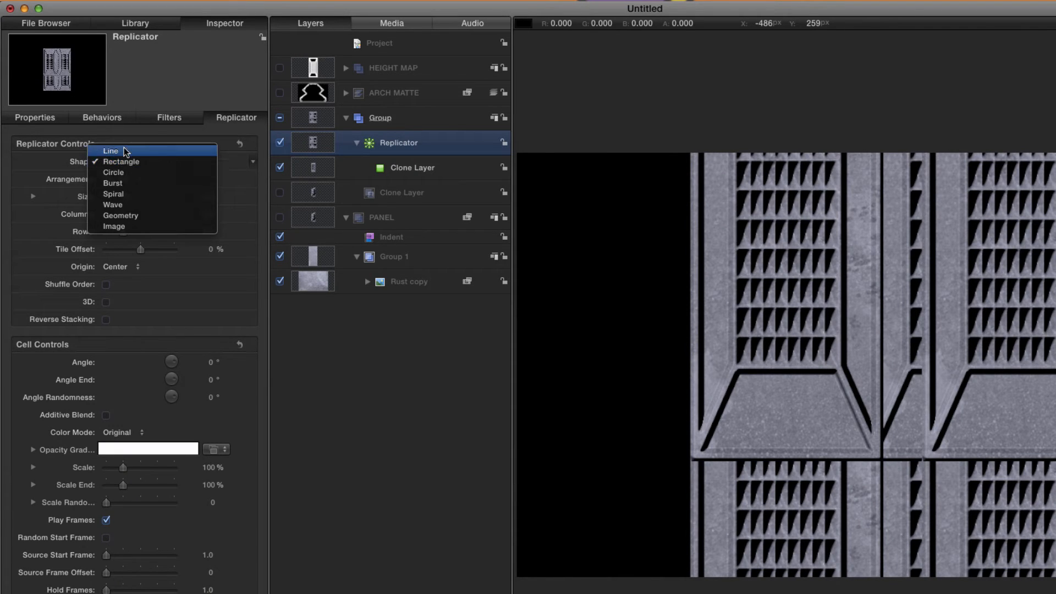
{"action": "left_click", "coordinate": [123, 147]}
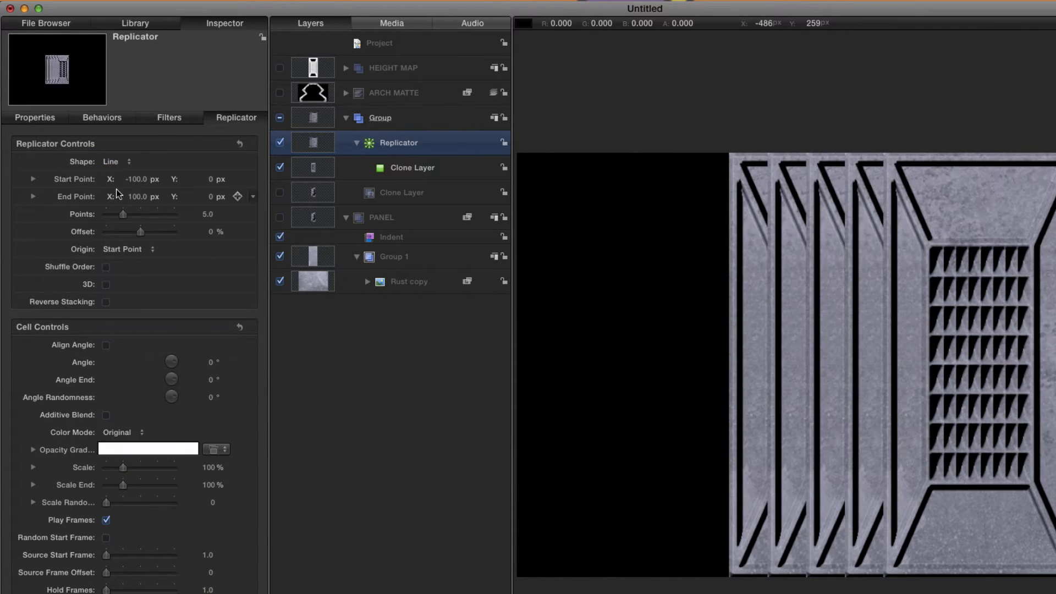
- Set the replicator line's Start Point X to -375 px and End Point X to 375 px
{"action": "left_click", "coordinate": [137, 180]}
{"action": "type", "text": "0"}
{"action": "key", "text": "Return"}
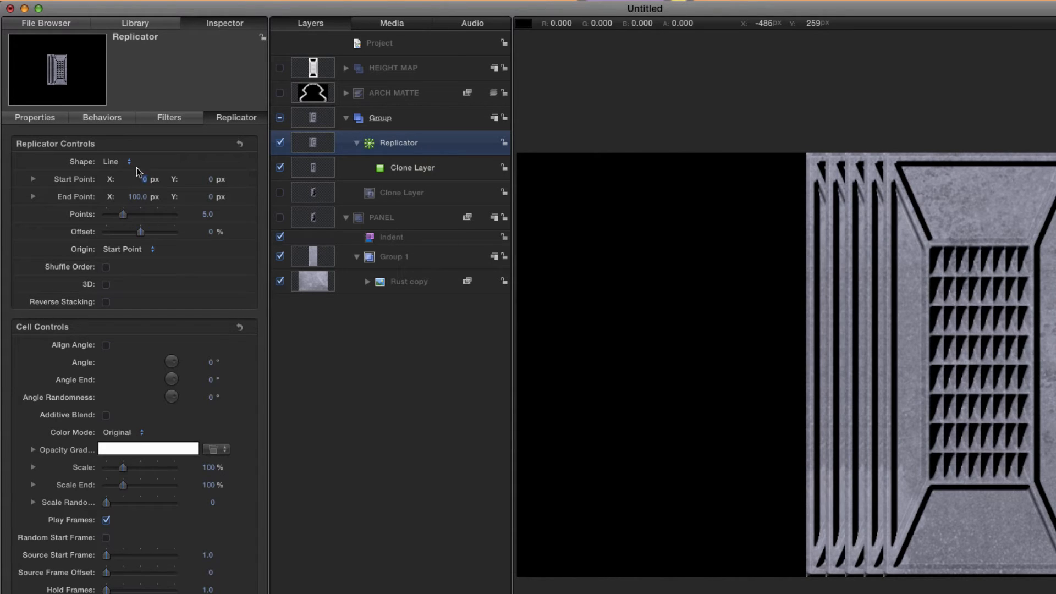
{"action": "mouse_move", "coordinate": [144, 179]}
{"action": "left_mouse_down"}
{"action": "mouse_move", "coordinate": [135, 196]}
{"action": "mouse_move", "coordinate": [131, 181]}
{"action": "left_mouse_up"}
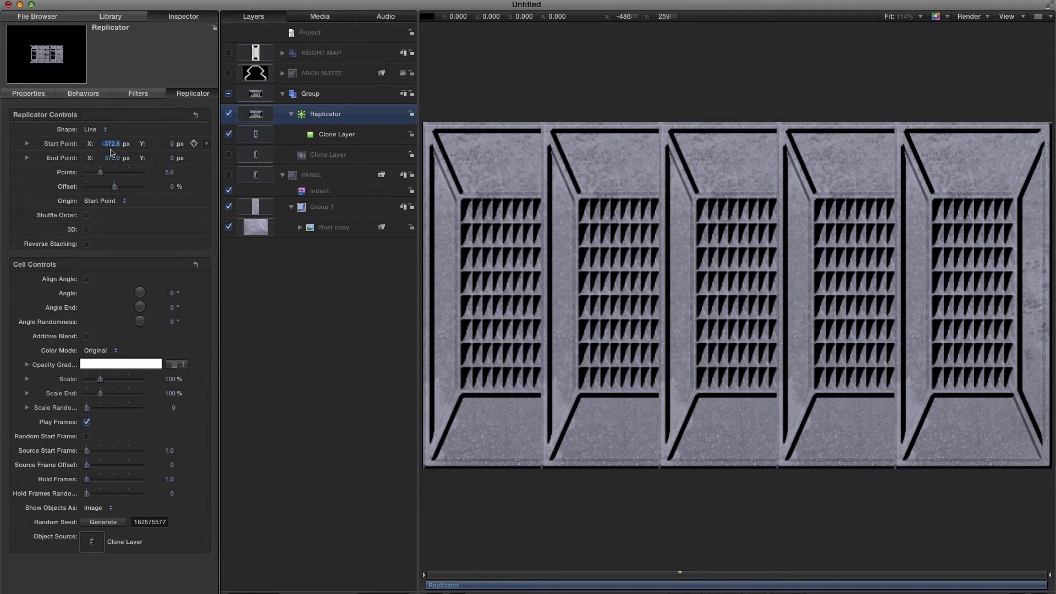
{"action": "left_click", "coordinate": [117, 144]}
{"action": "key", "text": "BackSpace"}
{"action": "type", "text": "-375"}
{"action": "key", "text": "Tab"}
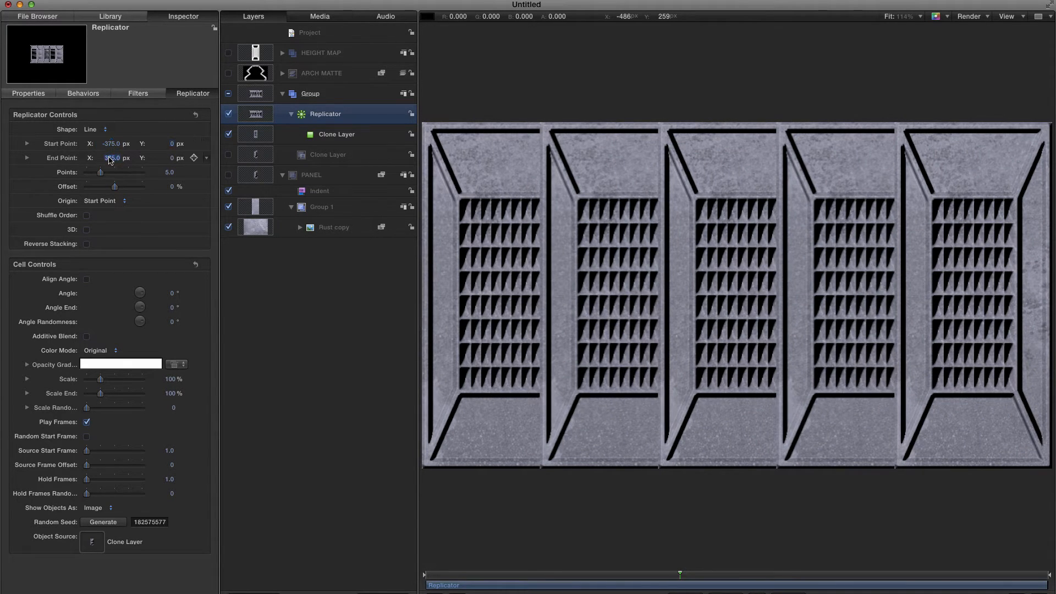
- Set the replicator's Points to 4 so the panels sit side by side
{"action": "left_click", "coordinate": [169, 173]}
{"action": "type", "text": "4"}
{"action": "key", "text": "Return"}
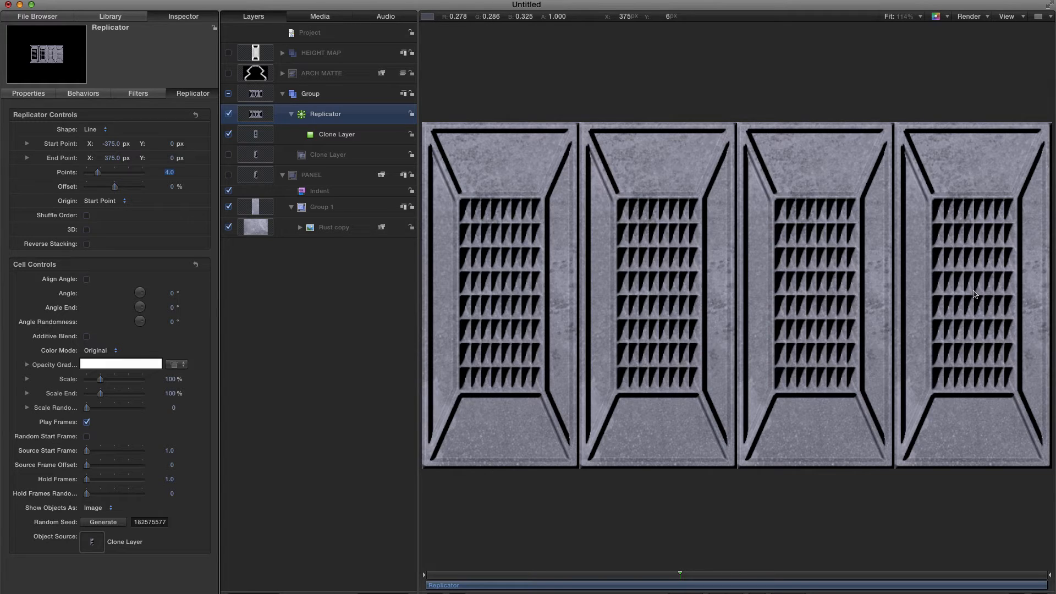
- Set the Light Rotation of PANEL's Indent filter to 90°
{"action": "left_click", "coordinate": [315, 192]}
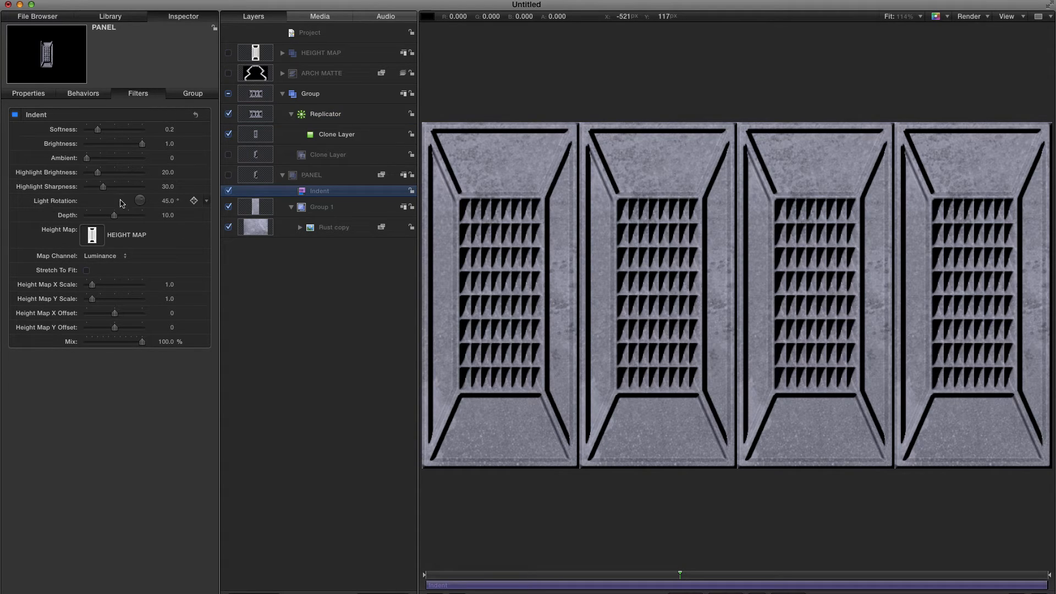
{"action": "left_click", "coordinate": [167, 201]}
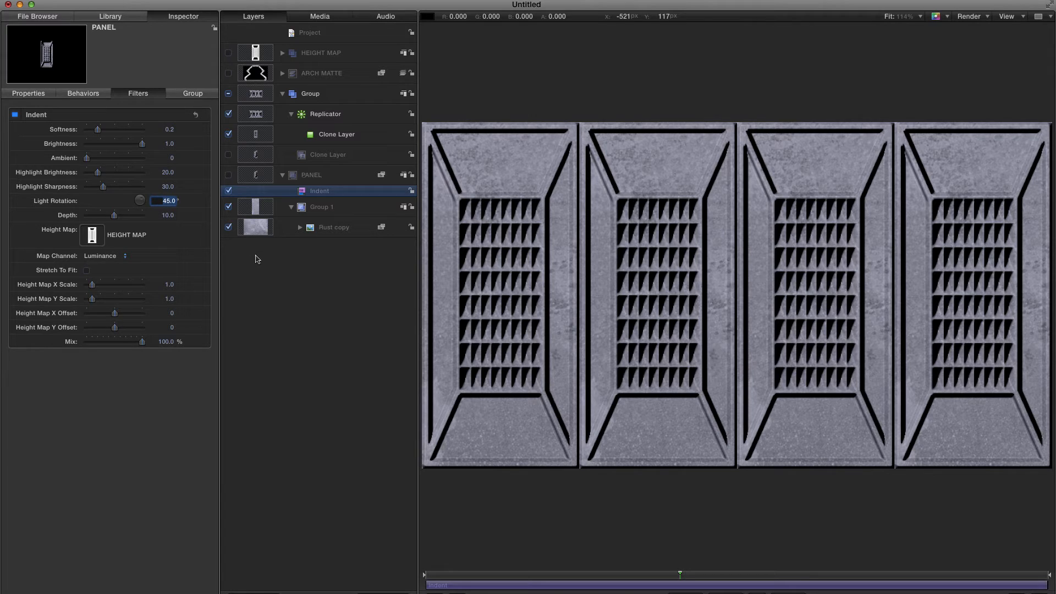
{"action": "type", "text": "90"}
{"action": "key", "text": "Return"}
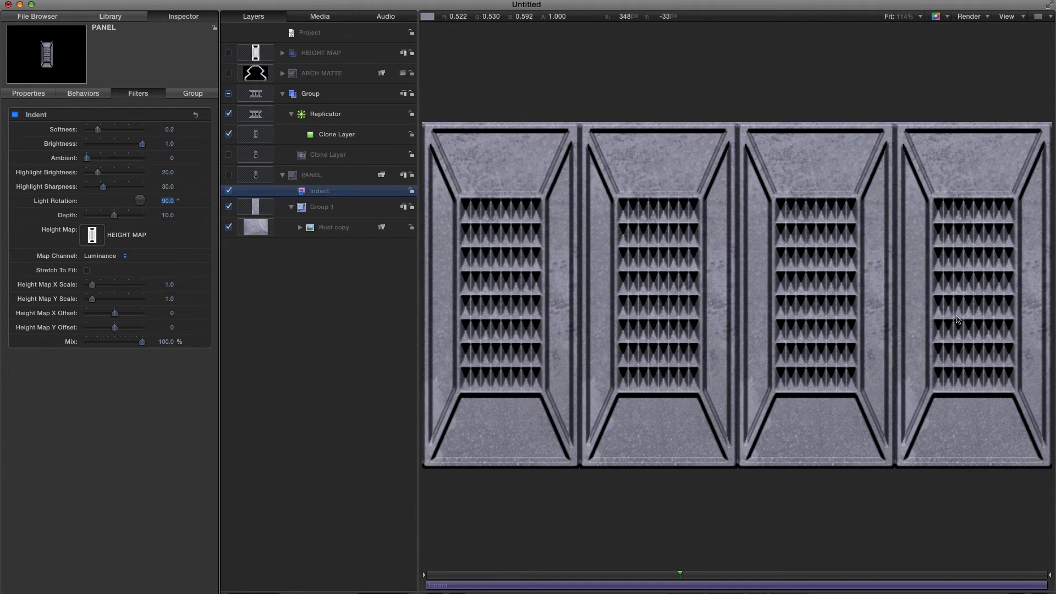
- Export the current frame as a JPEG image named ROOF.PANEL in the TUTORIAL folder
{"action": "left_click", "coordinate": [259, 5]}
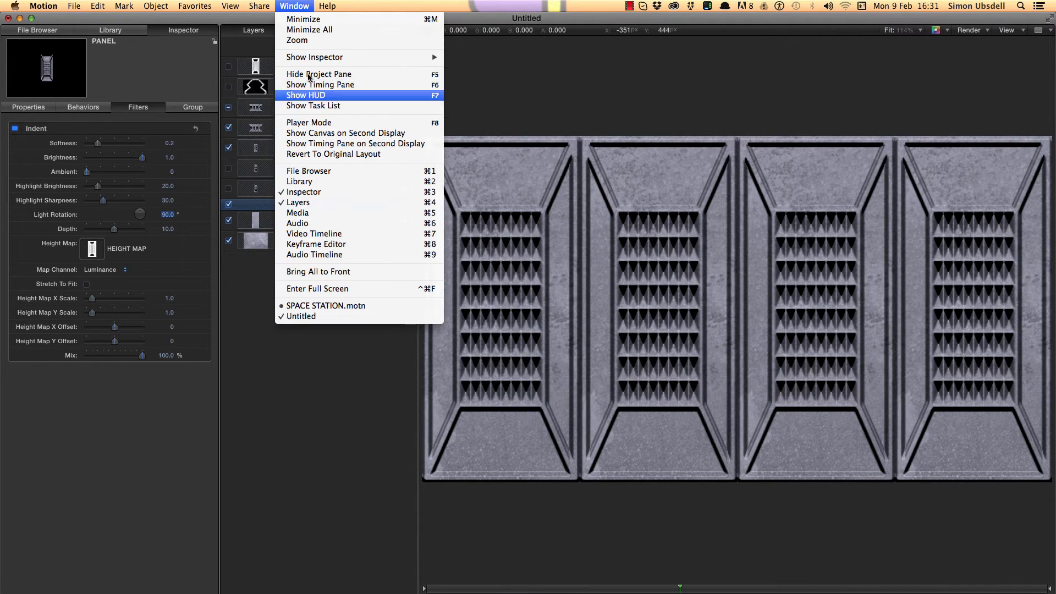
{"action": "left_click", "coordinate": [292, 156]}
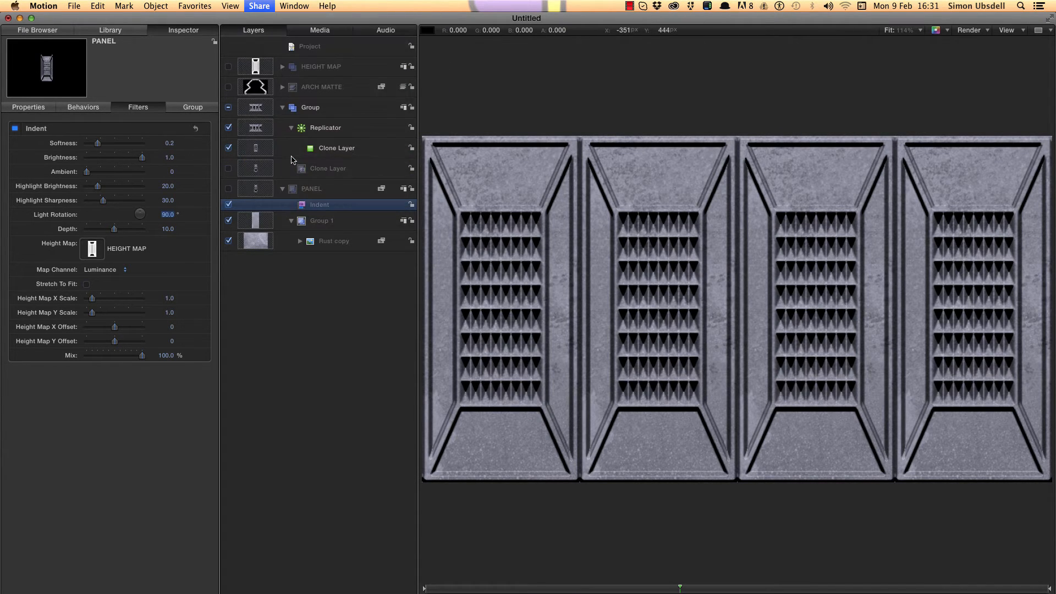
{"action": "left_click", "coordinate": [470, 92]}
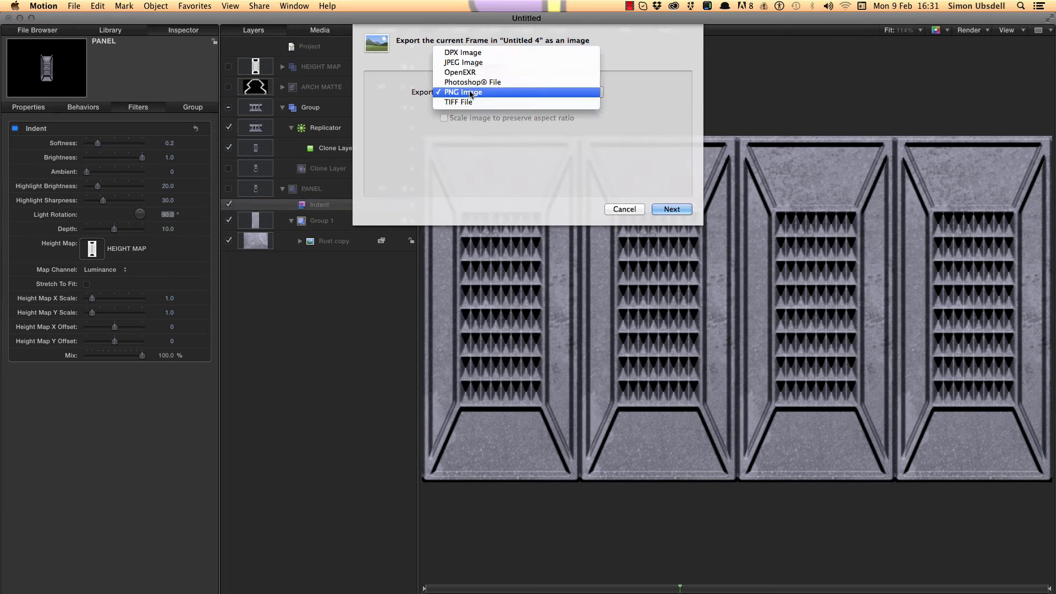
{"action": "left_click", "coordinate": [478, 64]}
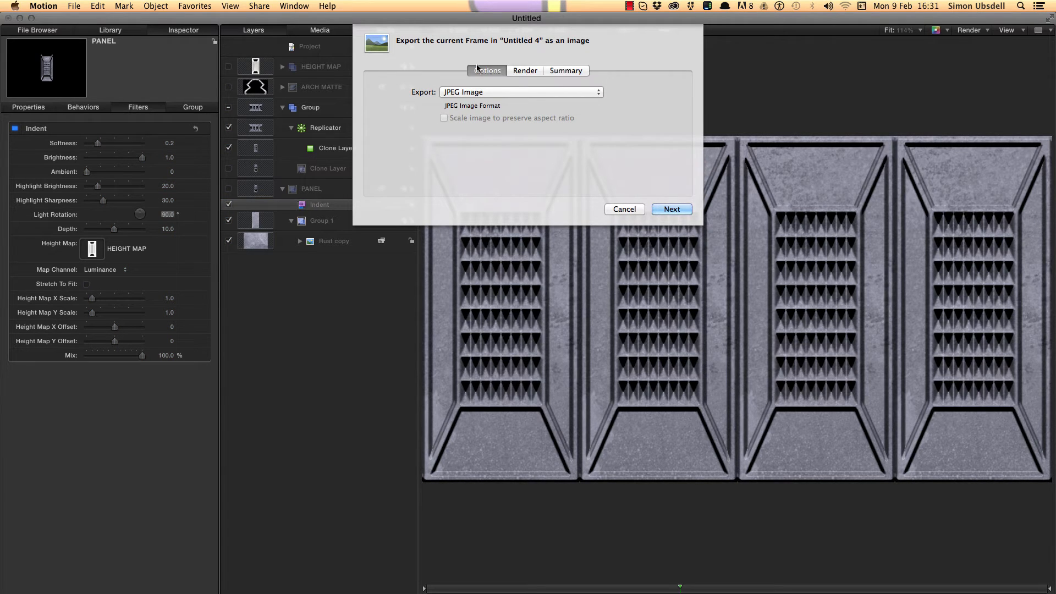
{"action": "left_click", "coordinate": [672, 209]}
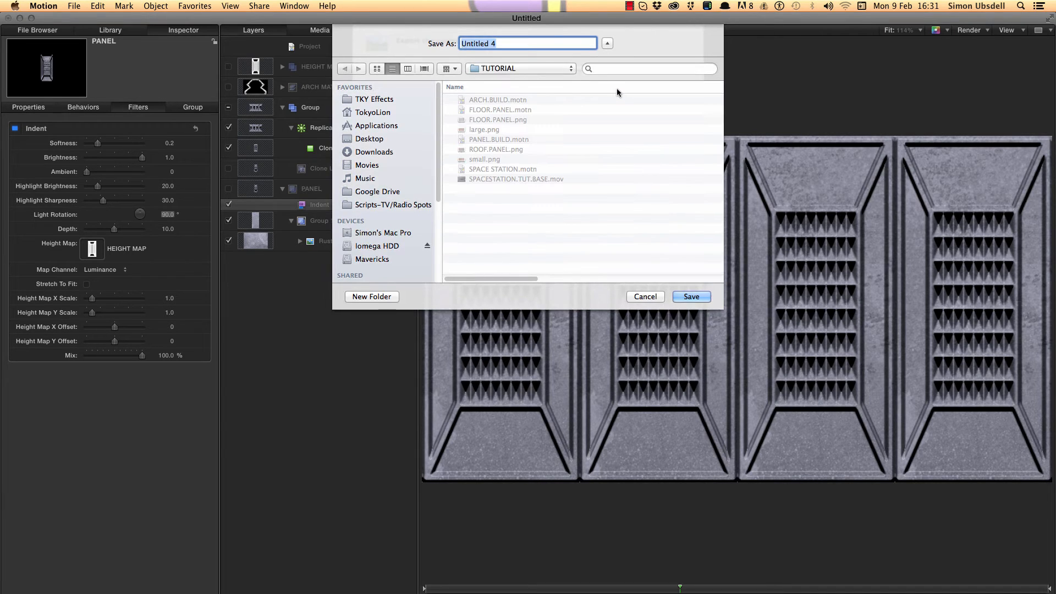
{"action": "left_click", "coordinate": [497, 149]}
{"action": "left_click_drag", "start_coordinate": [504, 44], "coordinate": [553, 48]}
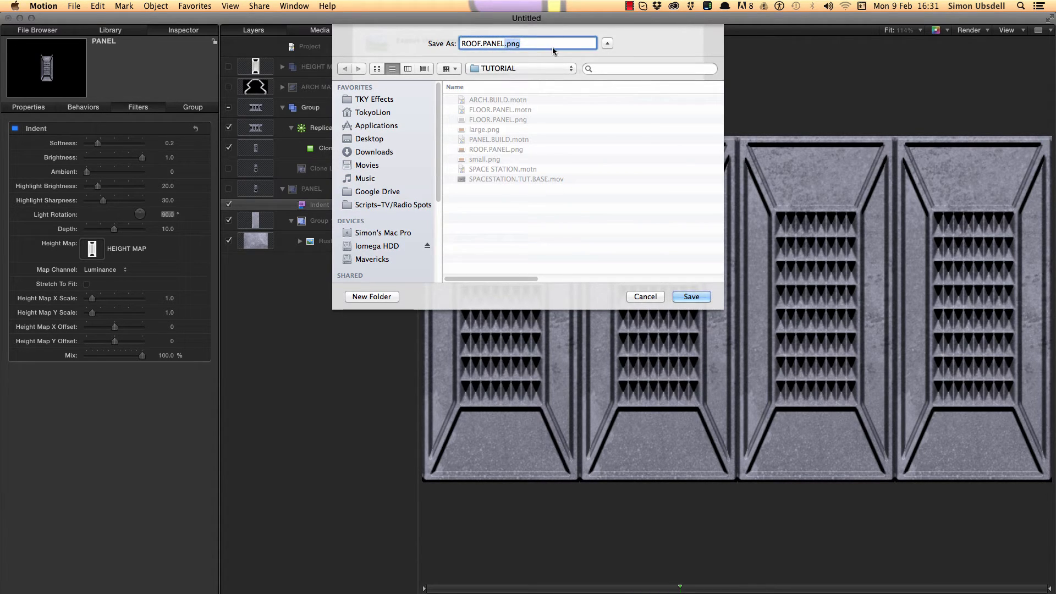
{"action": "key", "text": "BackSpace"}
{"action": "key", "text": "Return"}
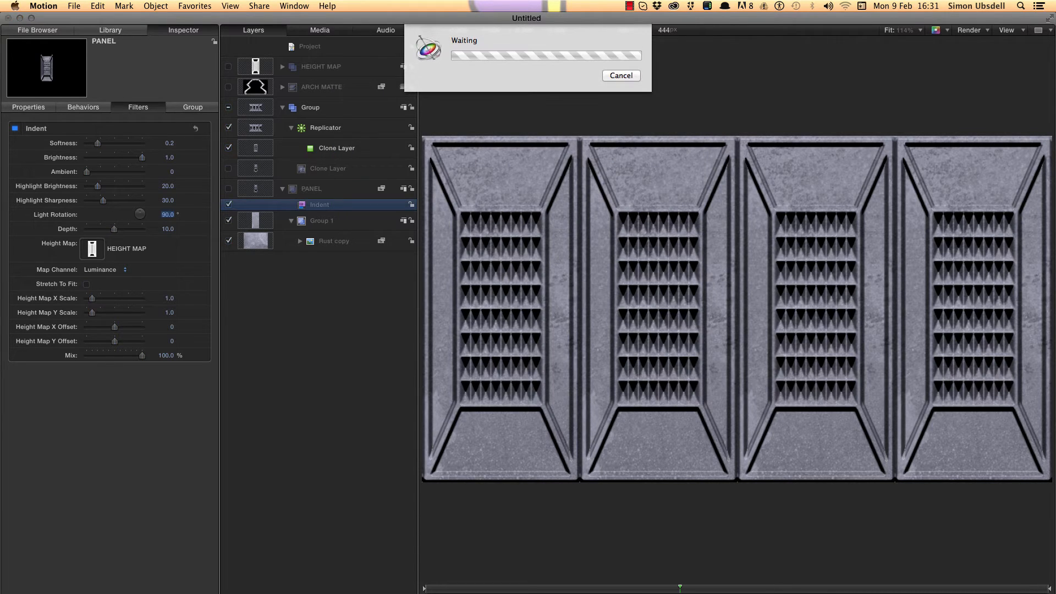
- Save the panel project as ROOF.PANEL.motn in the TUTORIAL folder and close it
{"action": "left_click", "coordinate": [77, 6]}
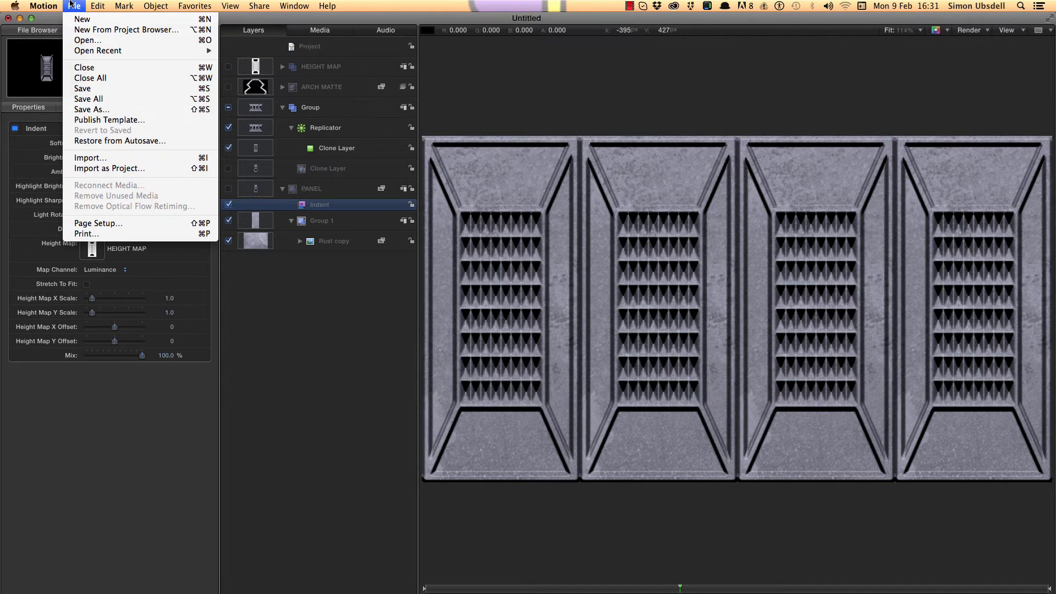
{"action": "left_click", "coordinate": [95, 110]}
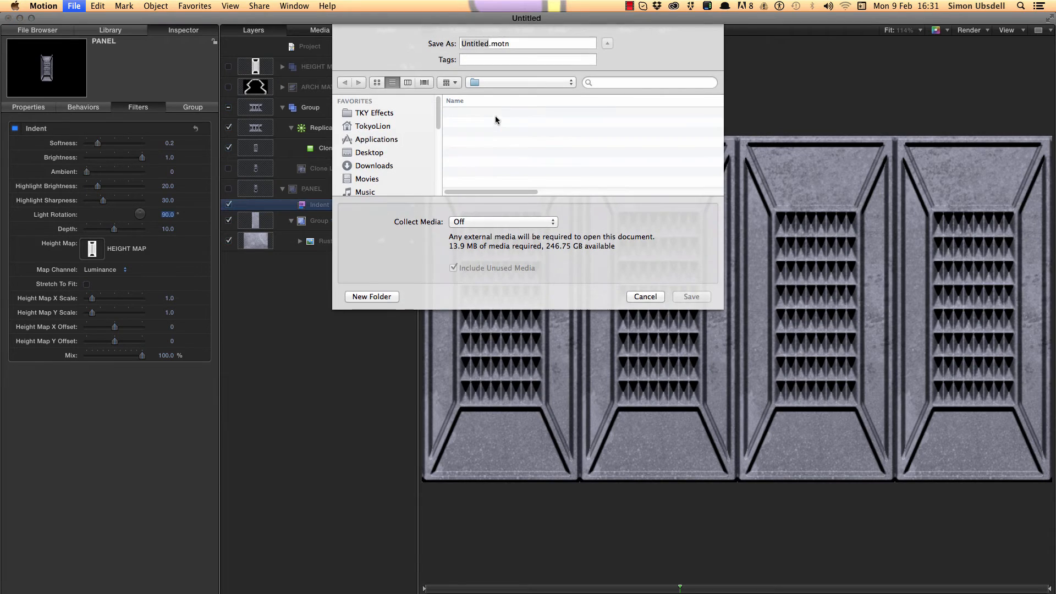
{"action": "type", "text": "ROOF.PANE"}
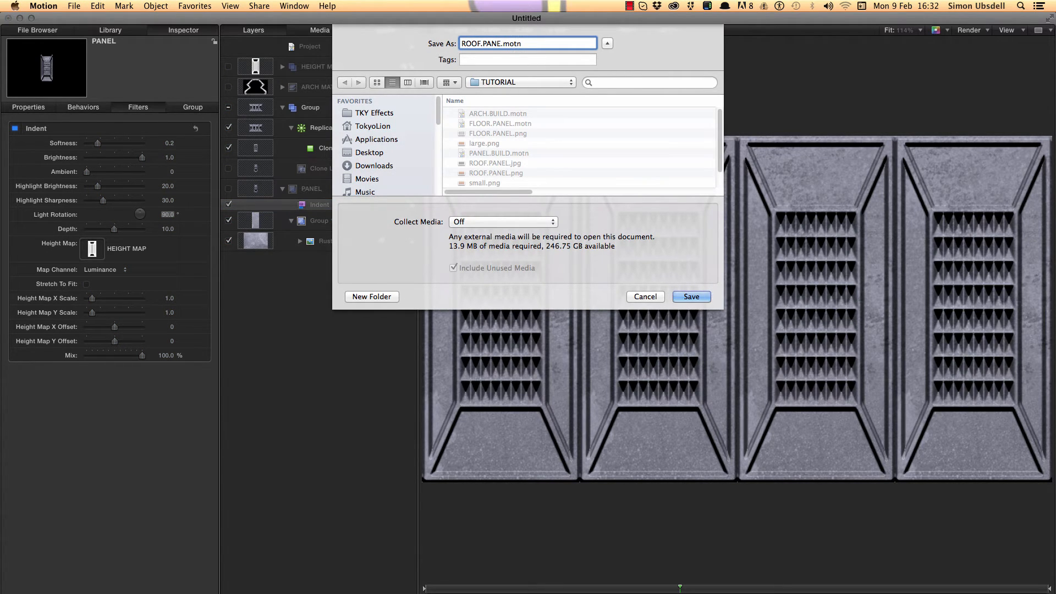
{"action": "type", "text": "L"}
{"action": "key", "text": "Return"}
{"action": "key", "text": "super+w"}
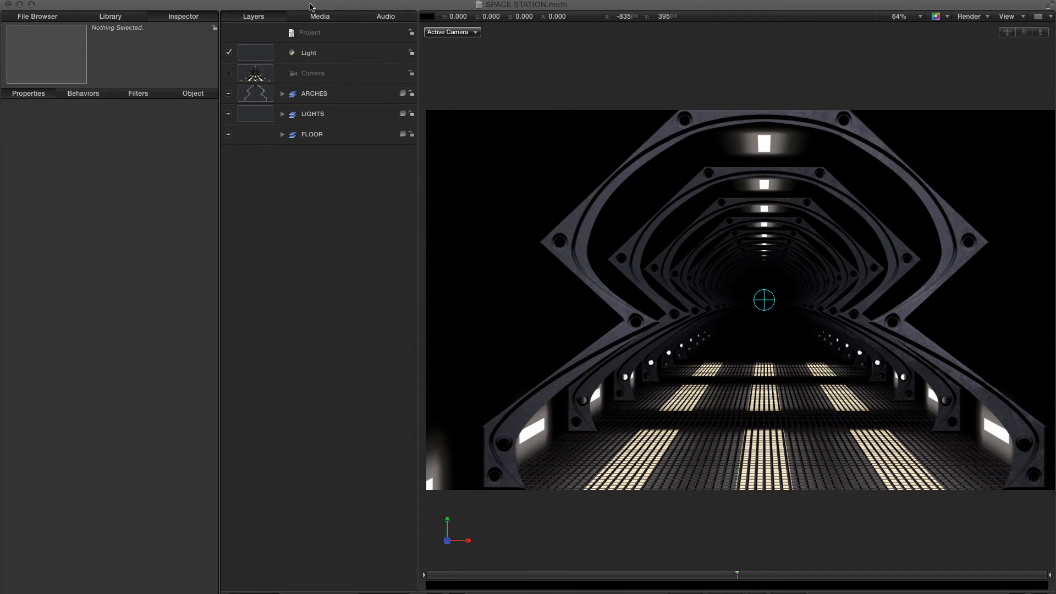
- Import ROOF.PANEL.jpg from the TUTORIAL folder into the SPACE STATION project as a new group above the Light
{"action": "left_click", "coordinate": [311, 7]}
{"action": "left_click", "coordinate": [41, 17]}
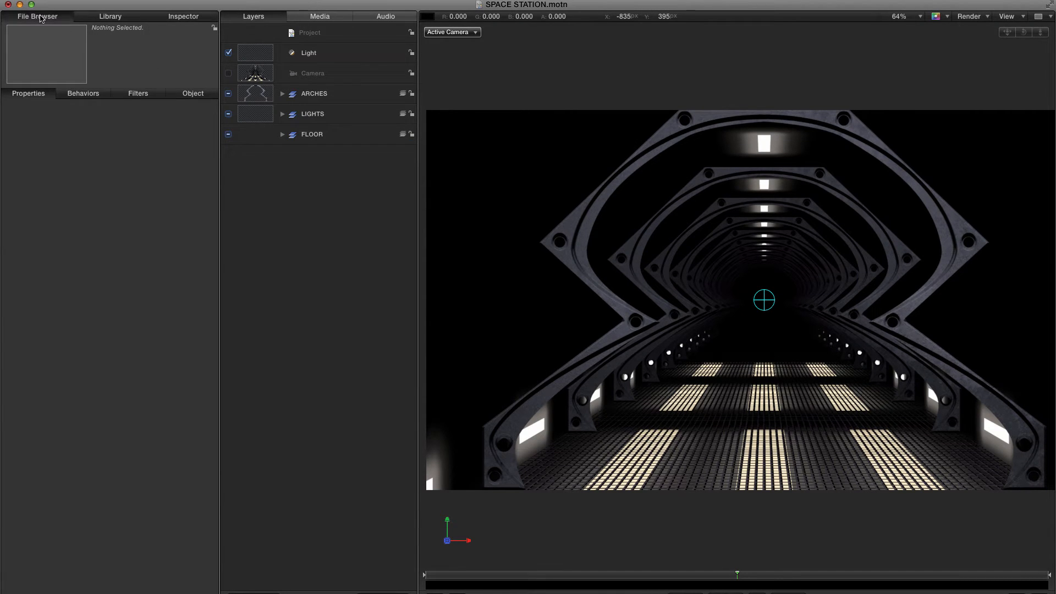
{"action": "left_click", "coordinate": [60, 423]}
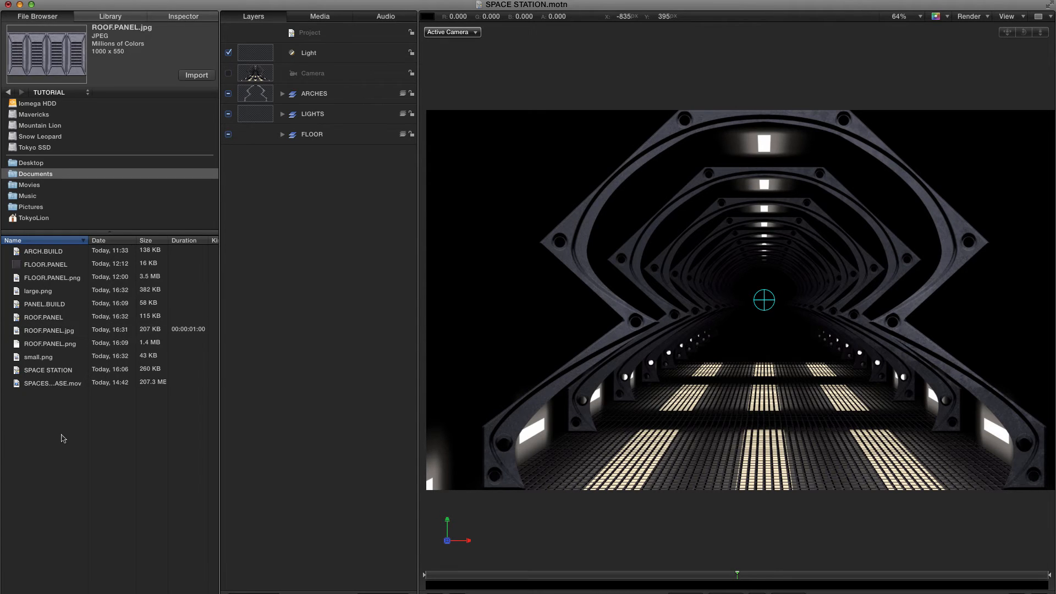
{"action": "left_click", "coordinate": [57, 333]}
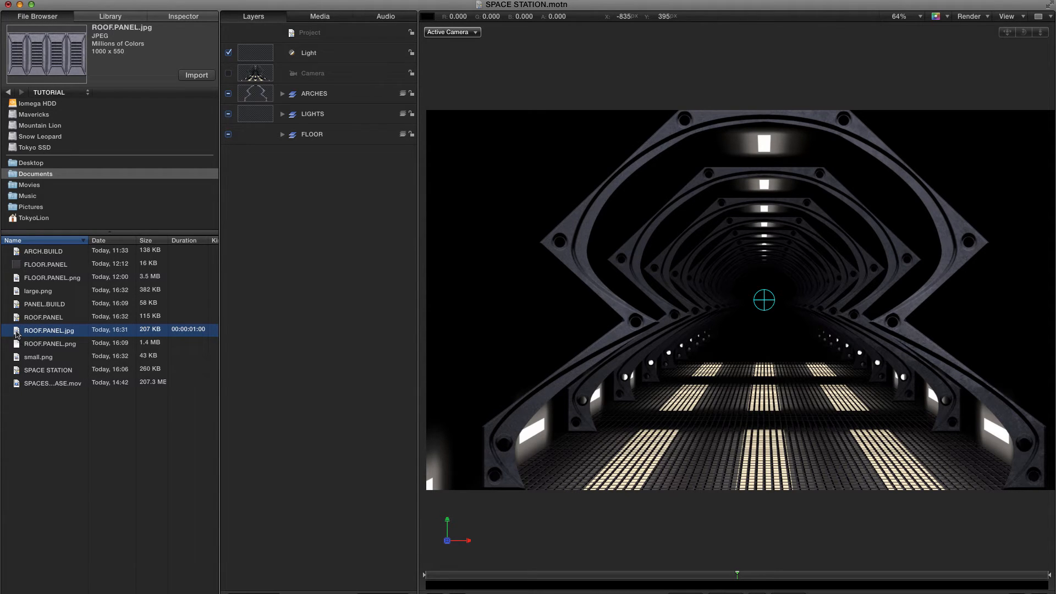
{"action": "left_click_drag", "start_coordinate": [17, 333], "coordinate": [270, 42]}
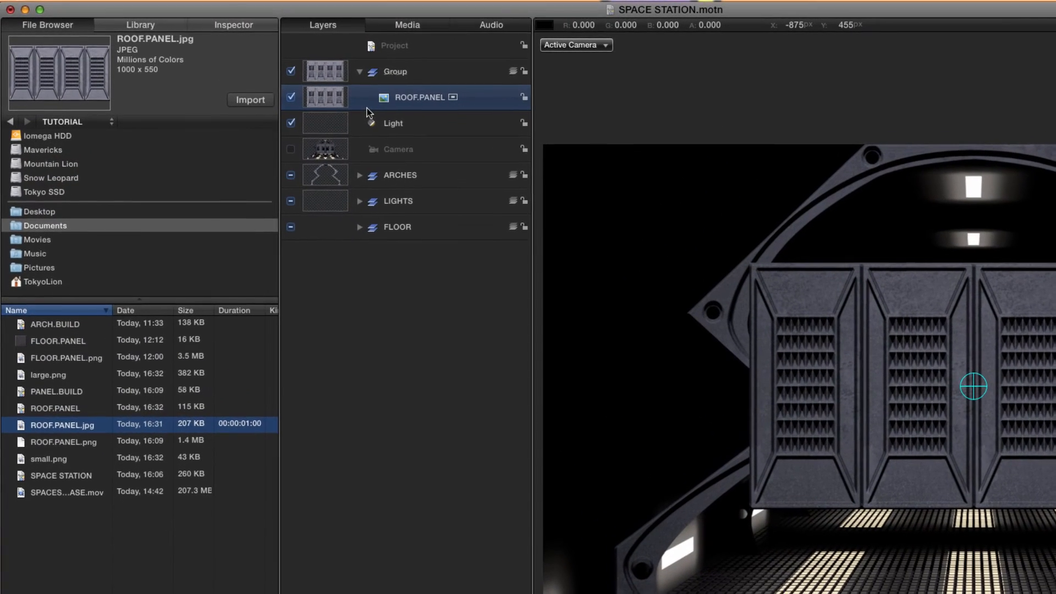
- Replicate the ROOF.PANEL image and set the replicator to 11 columns and 1 row
{"action": "key", "text": "l"}
{"action": "key", "text": "l"}
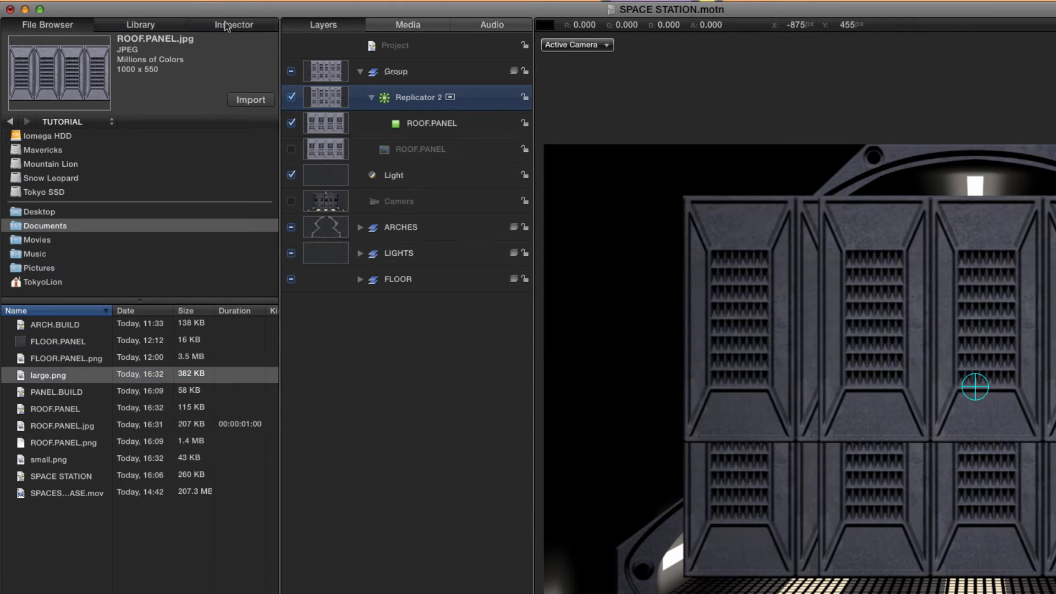
{"action": "left_click", "coordinate": [234, 26]}
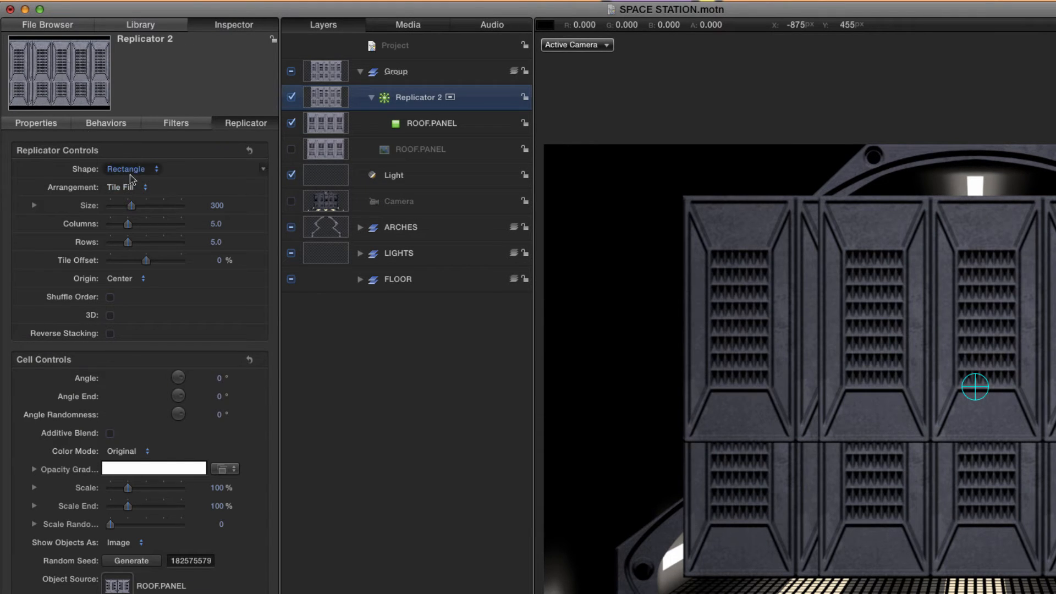
{"action": "left_click", "coordinate": [214, 225]}
{"action": "type", "text": "11"}
{"action": "key", "text": "Return"}
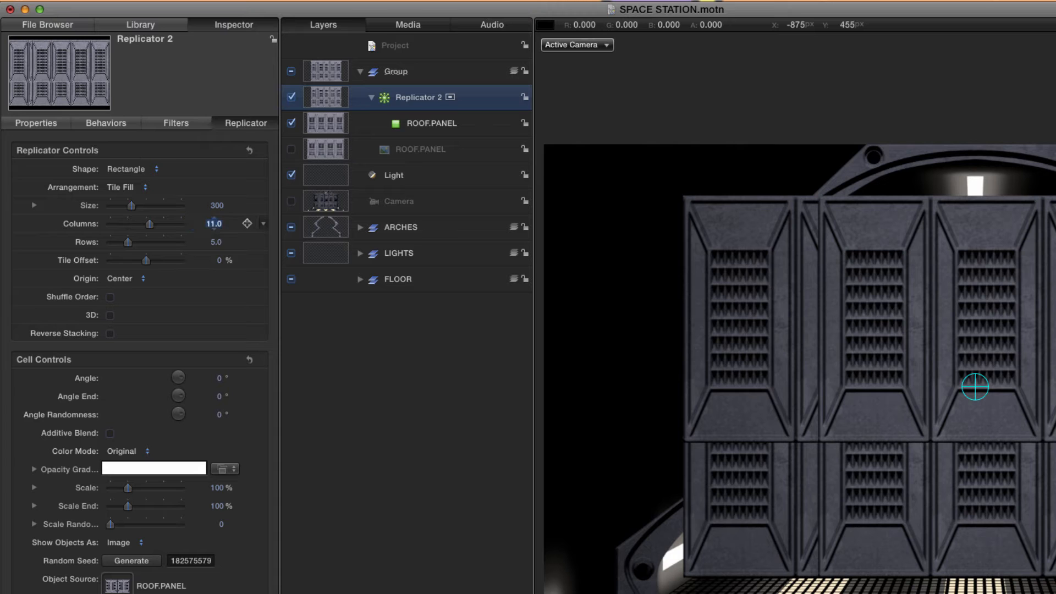
{"action": "left_click", "coordinate": [216, 242]}
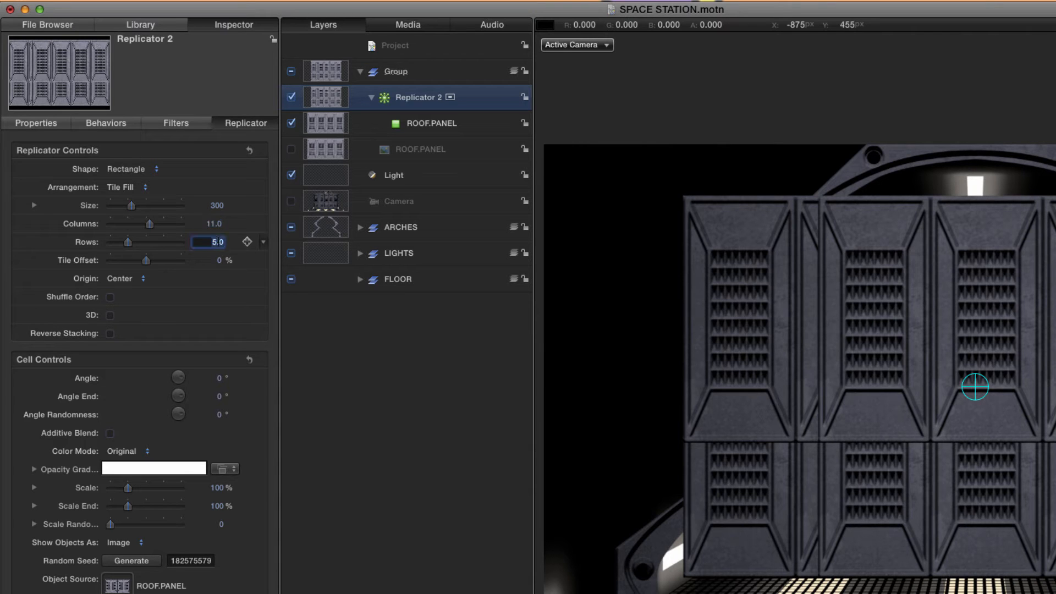
{"action": "type", "text": "1"}
{"action": "key", "text": "Return"}
- Set only the Width of the roof panel replicator's size to 10000
{"action": "left_click", "coordinate": [34, 205]}
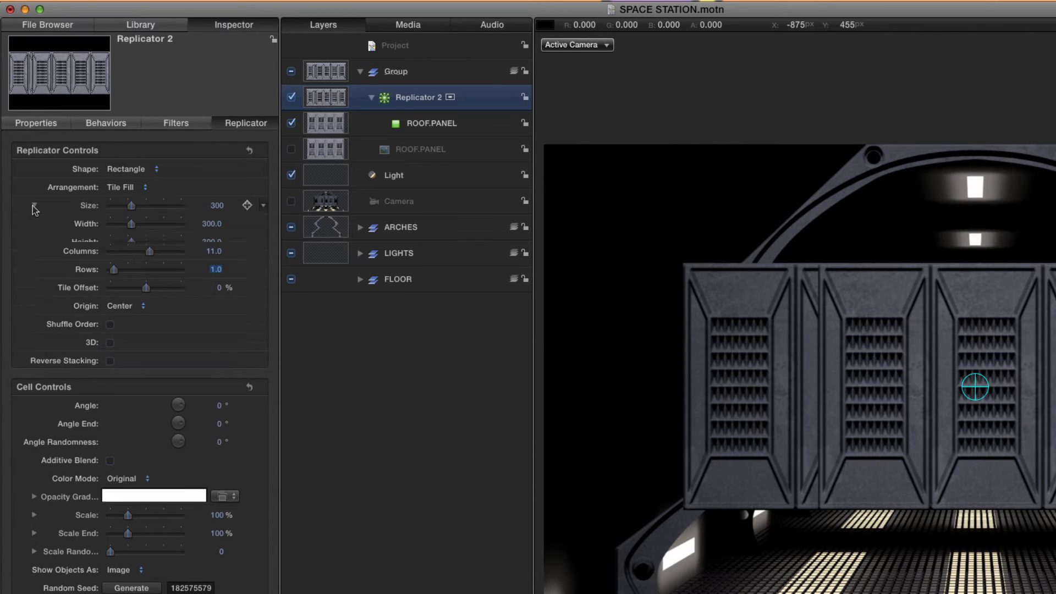
{"action": "left_click", "coordinate": [215, 223]}
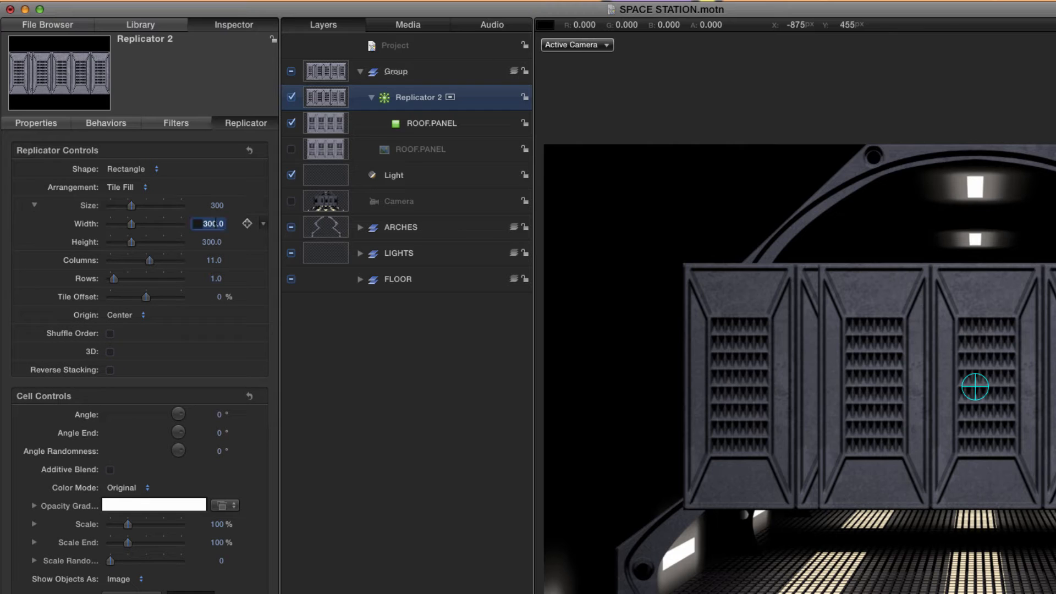
{"action": "type", "text": "100"}
{"action": "key", "text": "Return"}
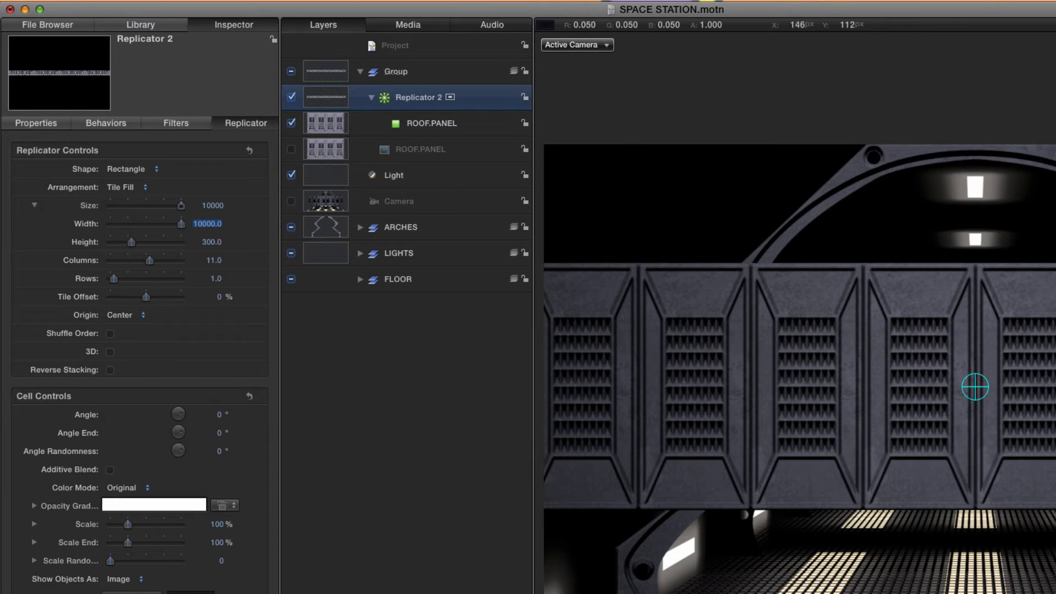
- Rotate the roof panel replicator 90° on Y and 47° on X
{"action": "left_click", "coordinate": [41, 126]}
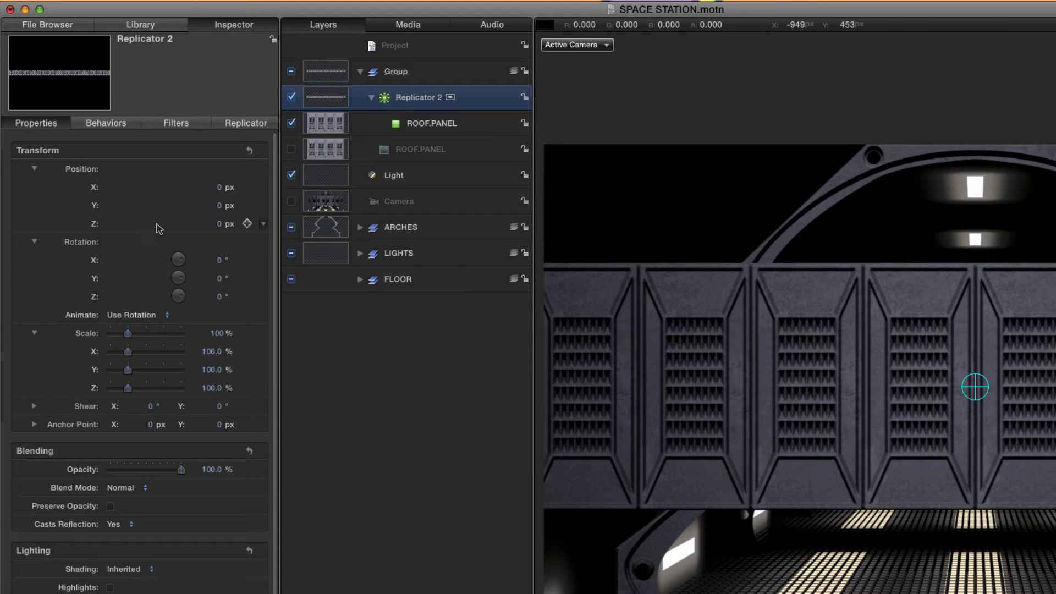
{"action": "left_click", "coordinate": [221, 280]}
{"action": "key", "text": "shift+Tab"}
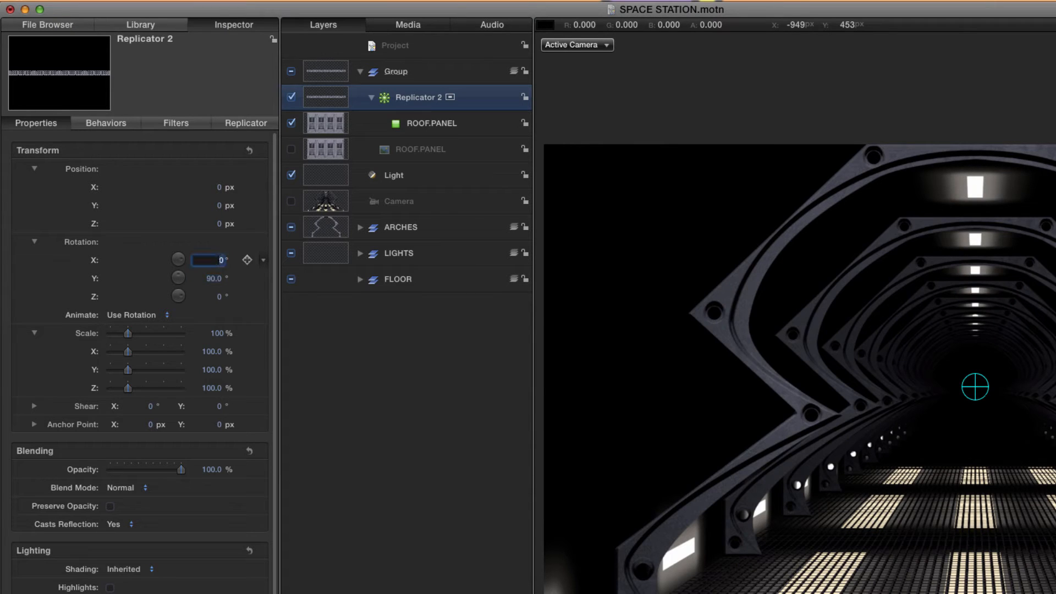
{"action": "type", "text": "47"}
{"action": "key", "text": "Return"}
- Set the Y Anchor Point of the roof panel replicator to 275 px
{"action": "left_click", "coordinate": [219, 425]}
{"action": "type", "text": "275"}
{"action": "key", "text": "Return"}
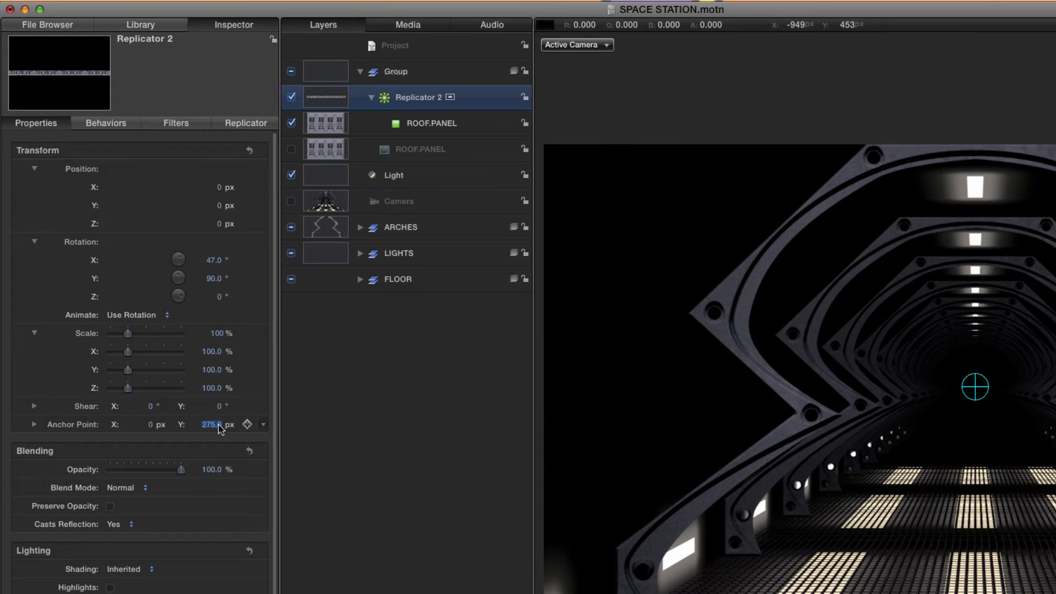
- Position the roof panel replicator at X -240 px and Y 540 px, along the arches' upper side
{"action": "left_click", "coordinate": [220, 187]}
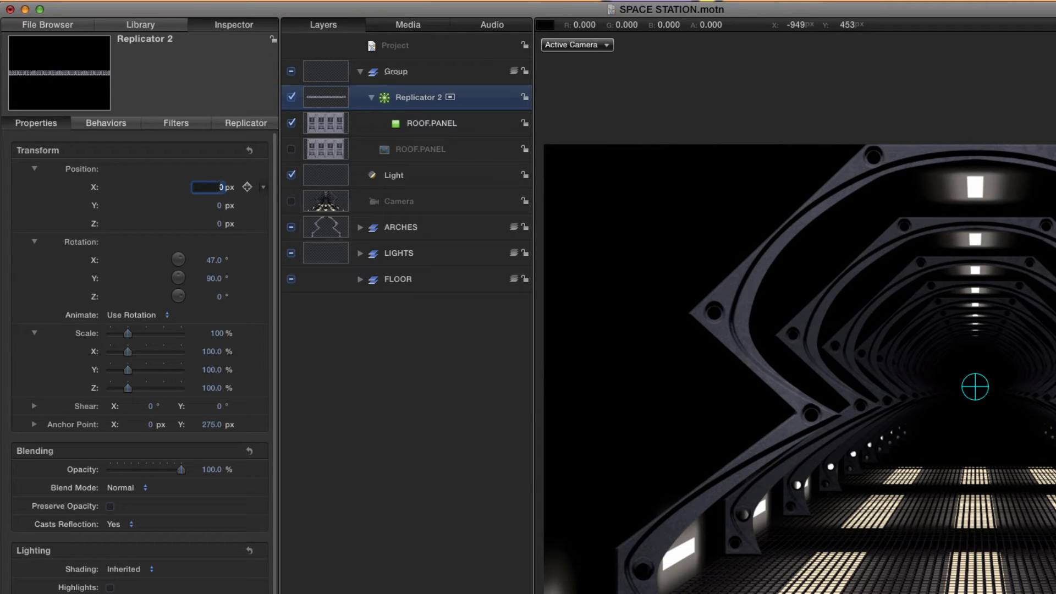
{"action": "type", "text": "-240"}
{"action": "key", "text": "Return"}
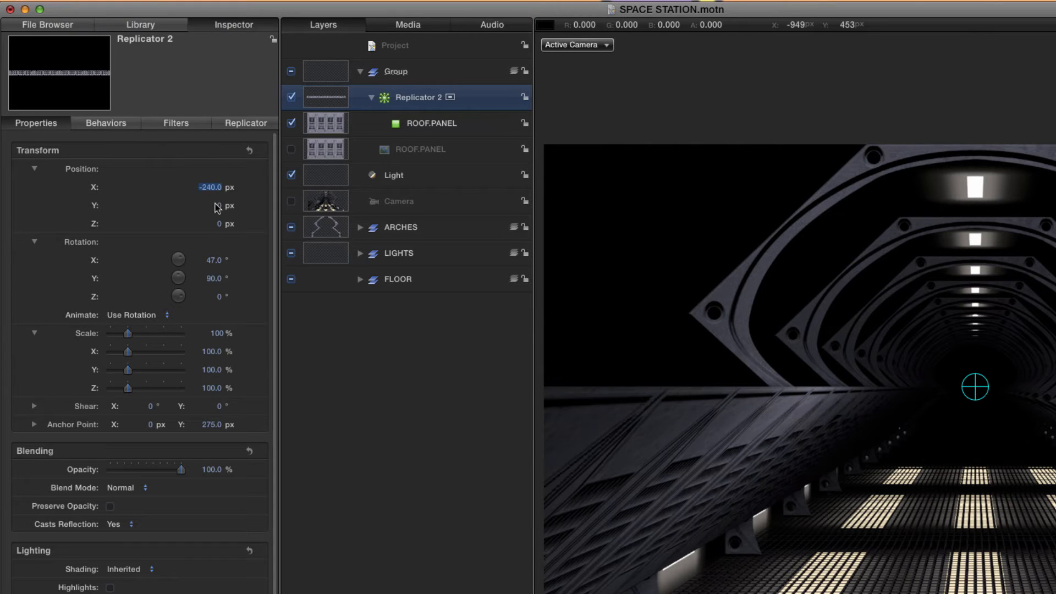
{"action": "left_click", "coordinate": [220, 205]}
{"action": "type", "text": "5"}
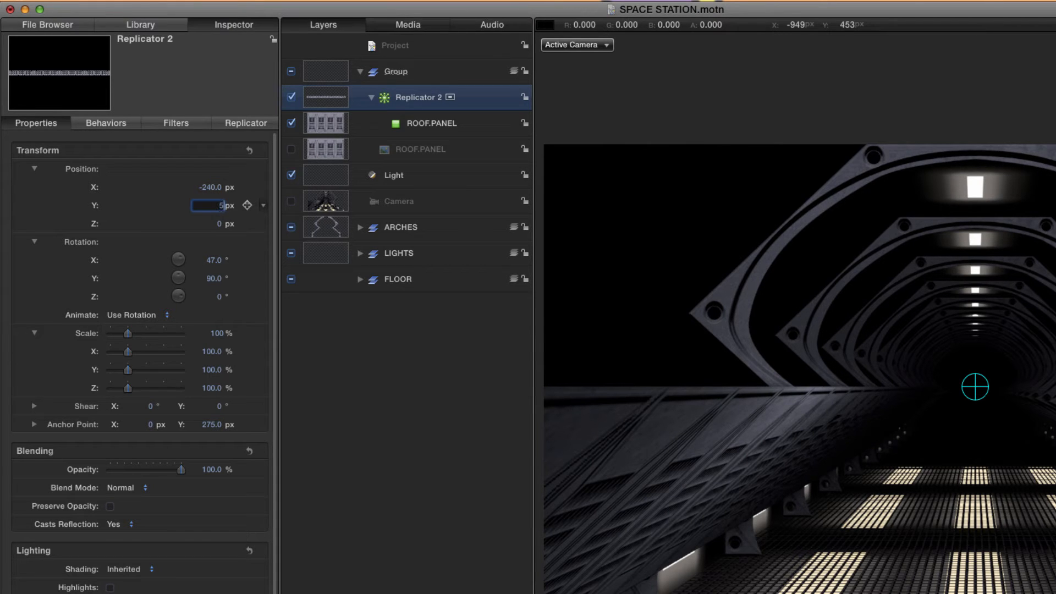
{"action": "type", "text": "40"}
{"action": "key", "text": "Return"}
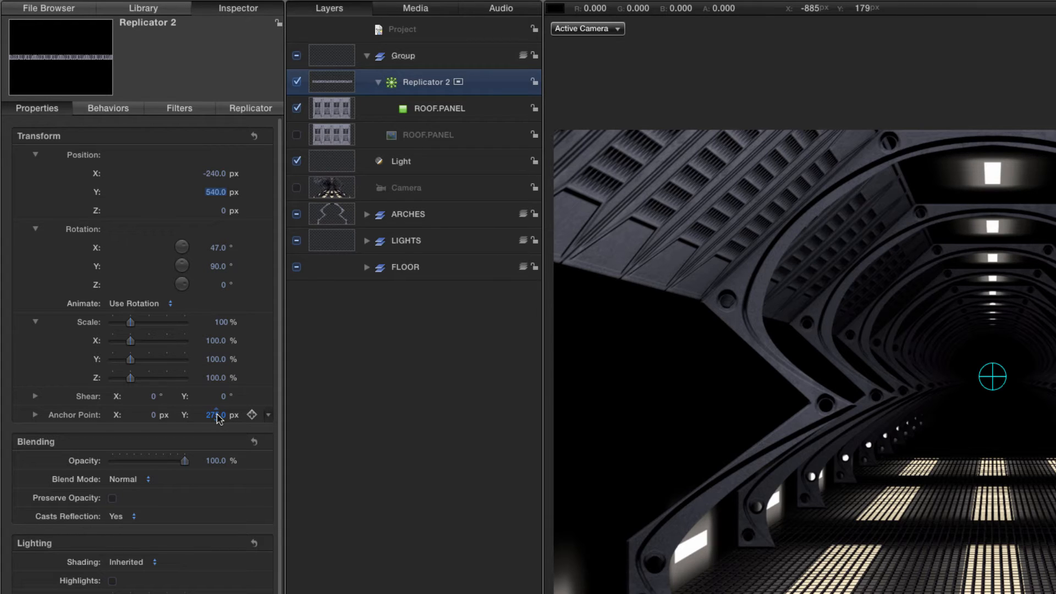
- Set the roof panel replicator's Z position to -4500 px and turn off the Light
{"action": "left_click", "coordinate": [223, 211]}
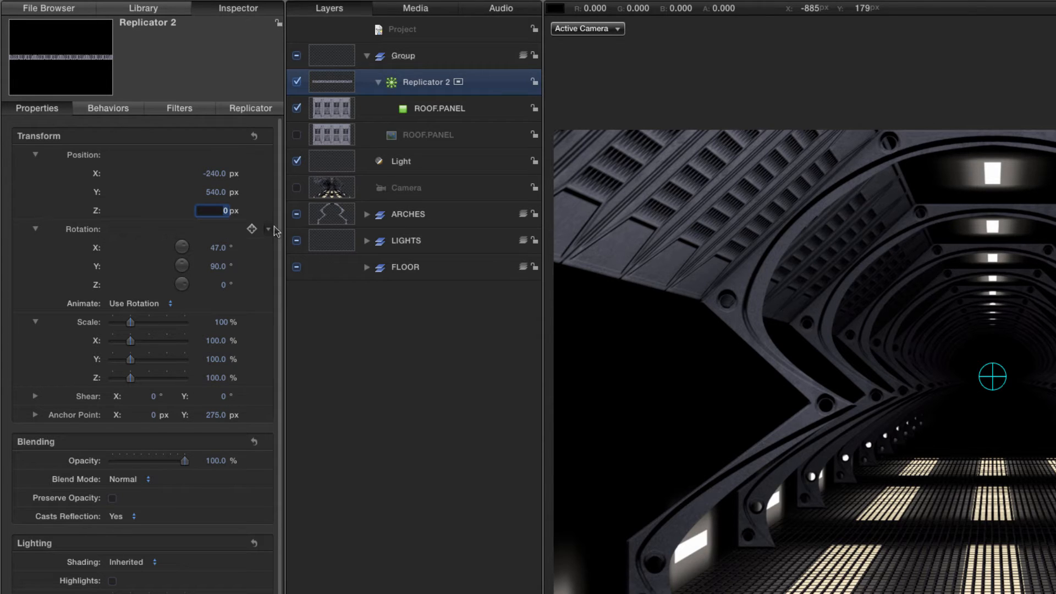
{"action": "type", "text": "-4500"}
{"action": "key", "text": "Return"}
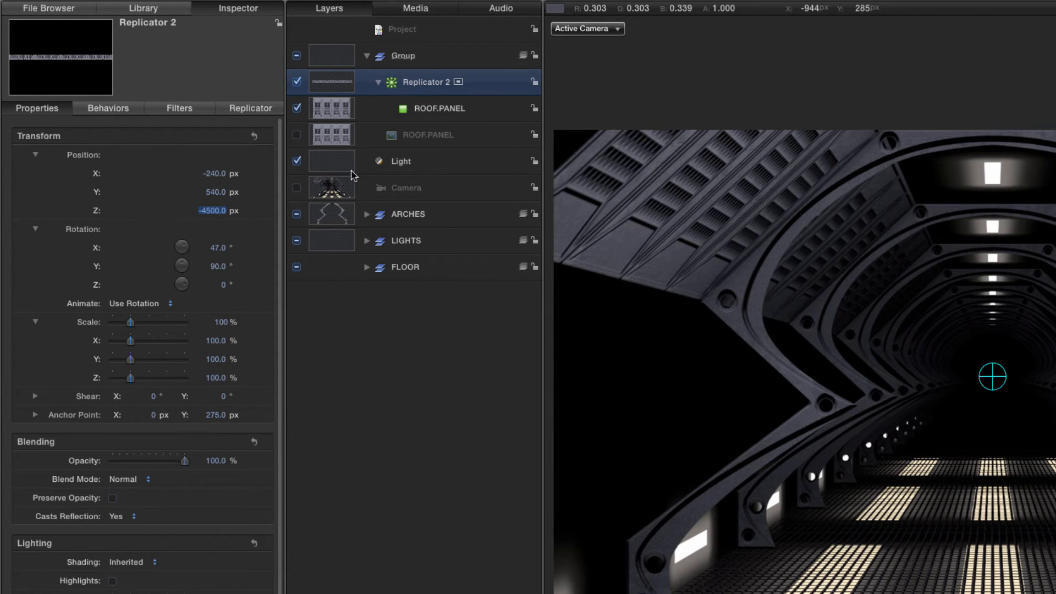
{"action": "left_click", "coordinate": [296, 160]}
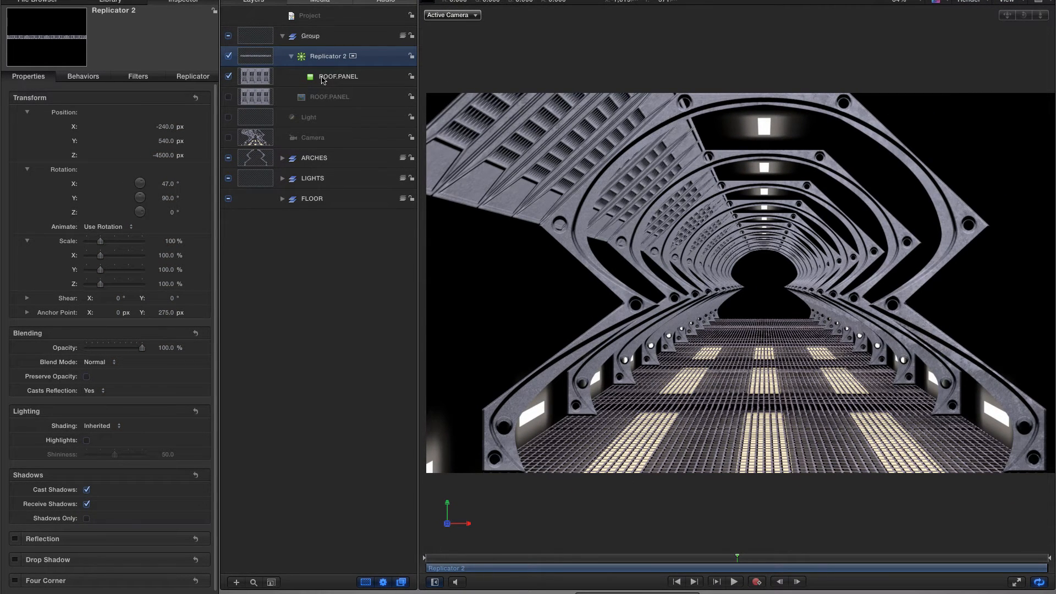
- Rename the roof panel replicator ROOF LEFT and duplicate it
{"action": "double_click", "coordinate": [329, 57]}
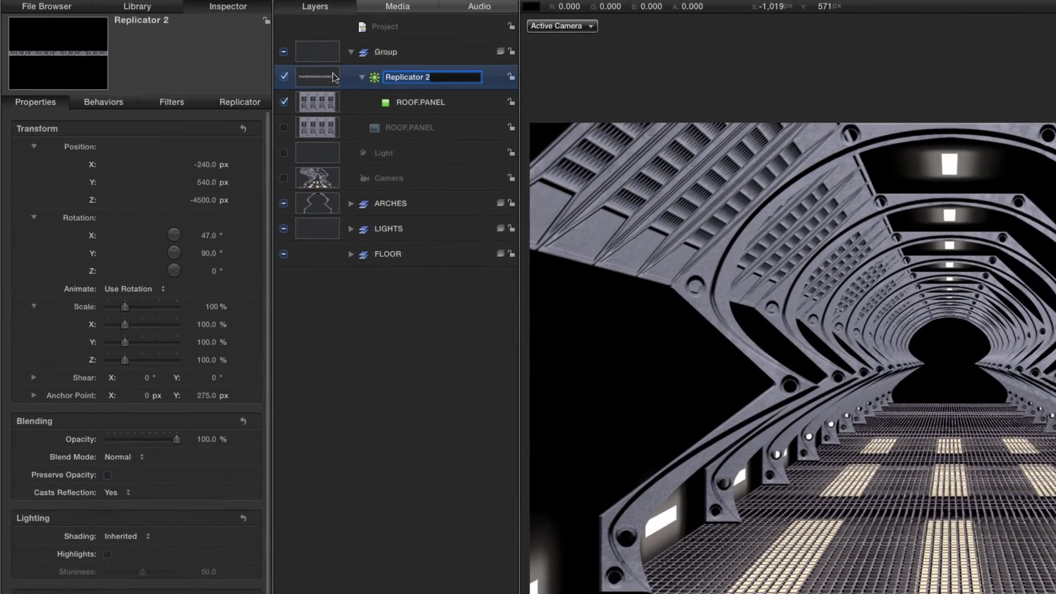
{"action": "type", "text": "ROOF LEFT"}
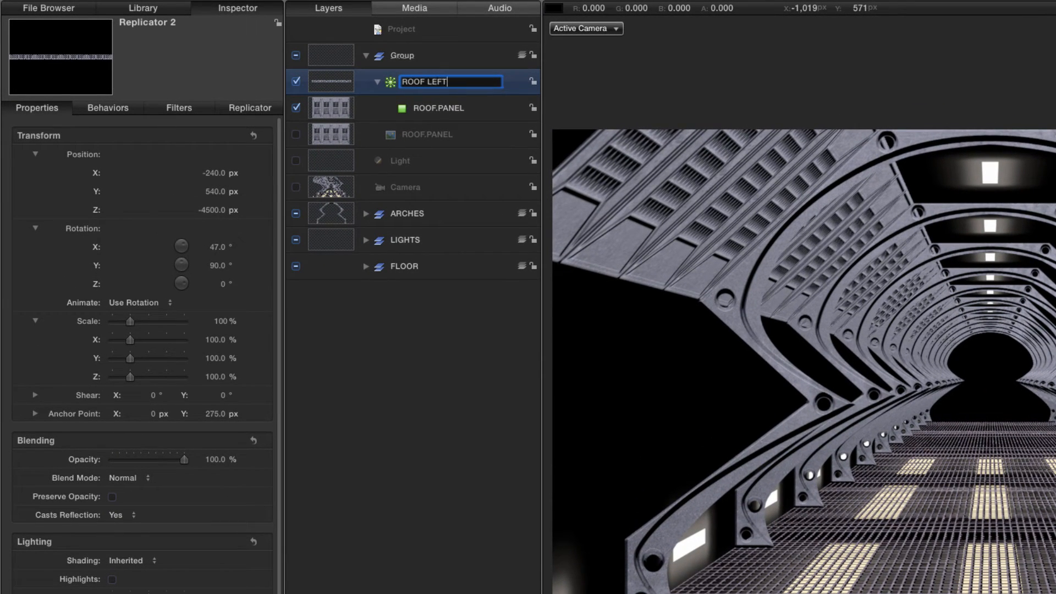
{"action": "key", "text": "Return"}
{"action": "key", "text": "super+d"}
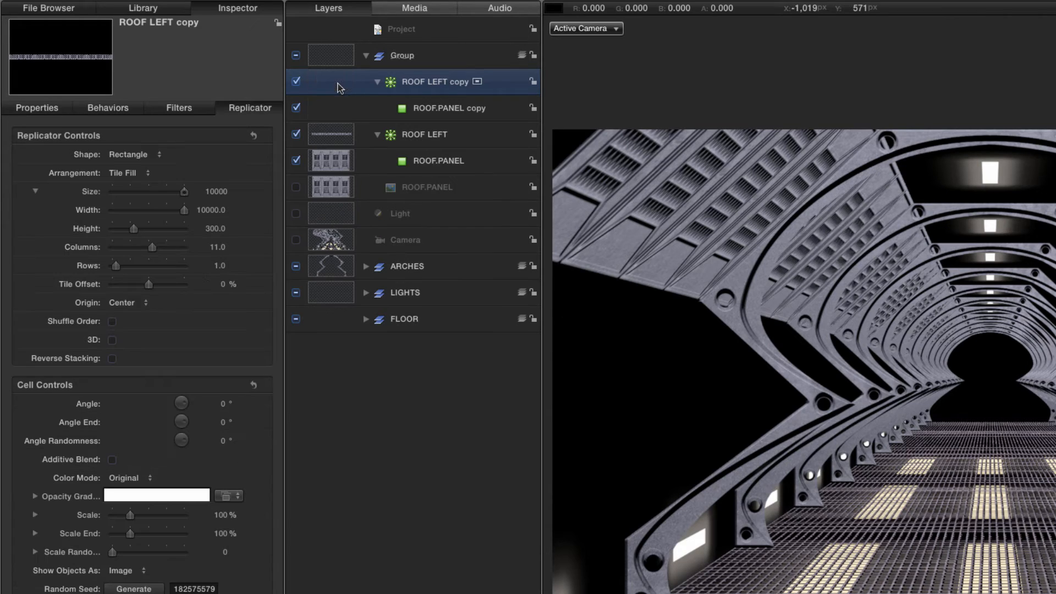
- Rename the duplicated roof panel replicator ROOF RIGHT
{"action": "double_click", "coordinate": [429, 82]}
{"action": "key", "text": "super+a"}
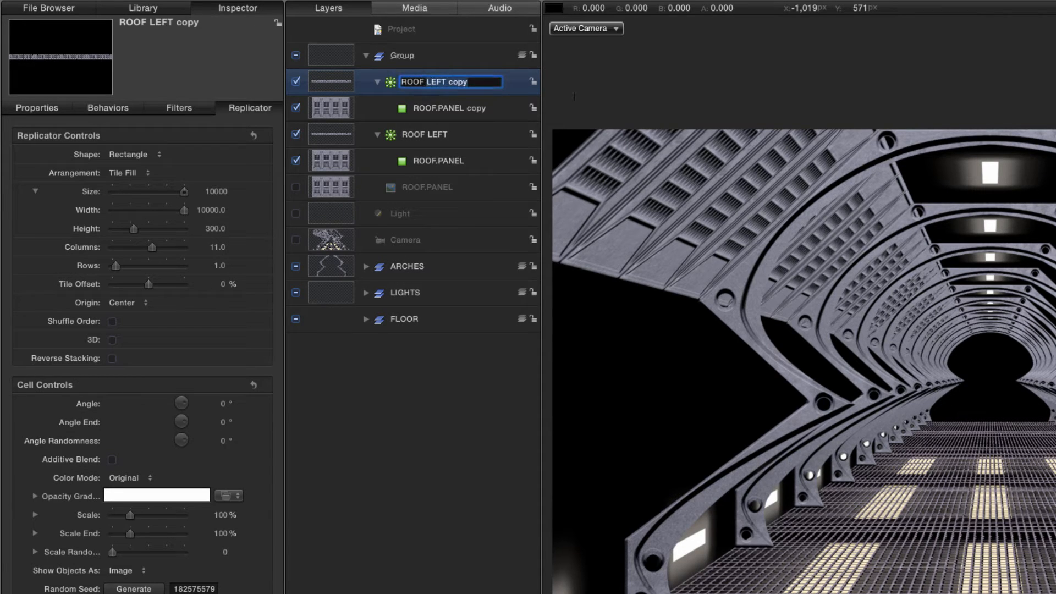
{"action": "type", "text": "RIGHT"}
{"action": "key", "text": "Return"}
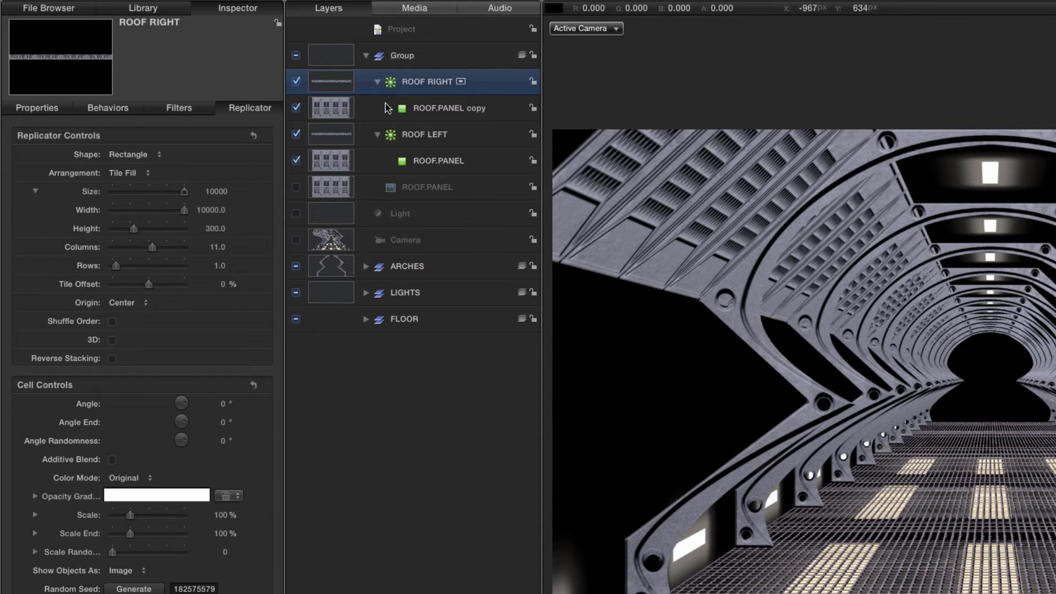
- Set the ROOF RIGHT replicator's X rotation to -47° and its X position to 240 px
{"action": "key", "text": "F1"}
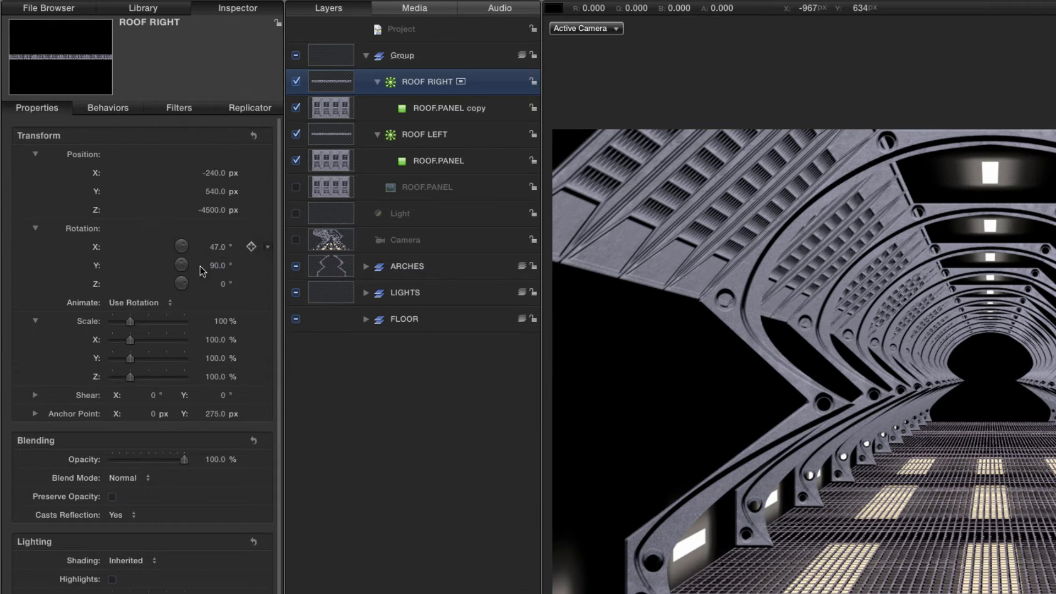
{"action": "left_click", "coordinate": [219, 246]}
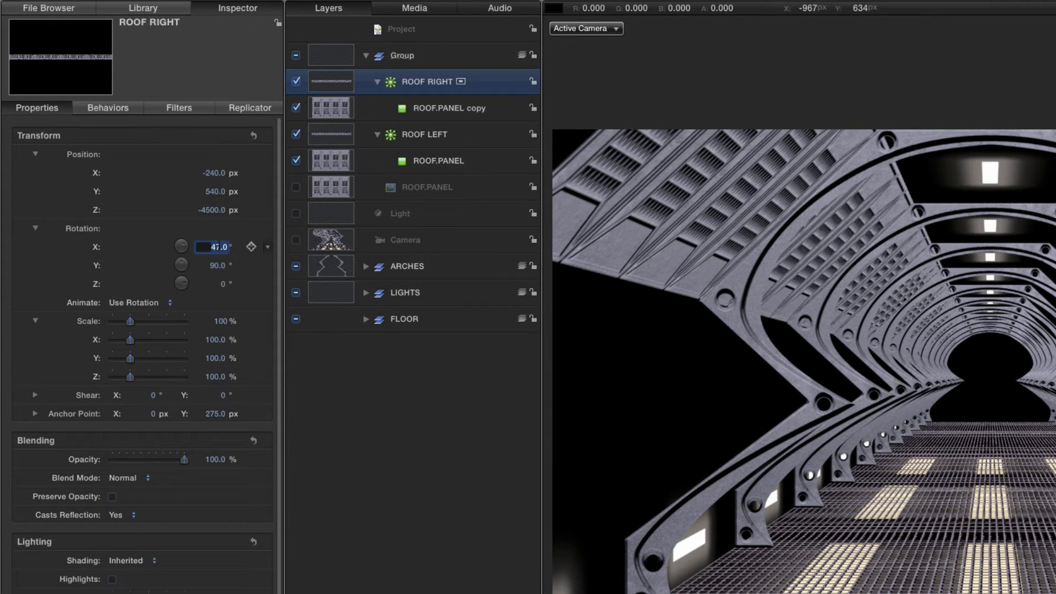
{"action": "type", "text": "-4"}
{"action": "key", "text": "Return"}
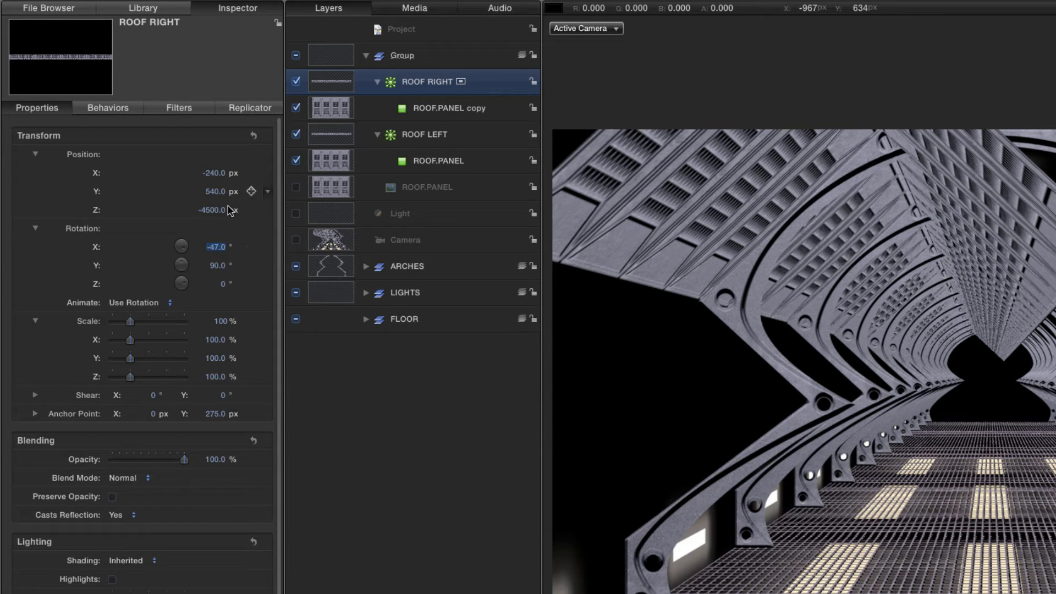
{"action": "left_click", "coordinate": [213, 172]}
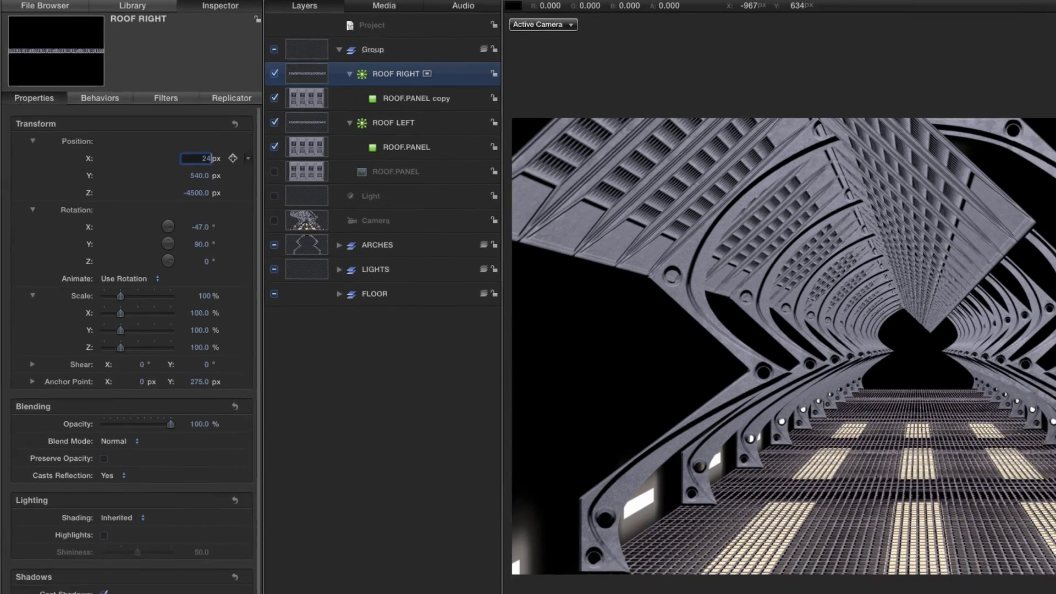
{"action": "type", "text": "240"}
{"action": "key", "text": "Return"}
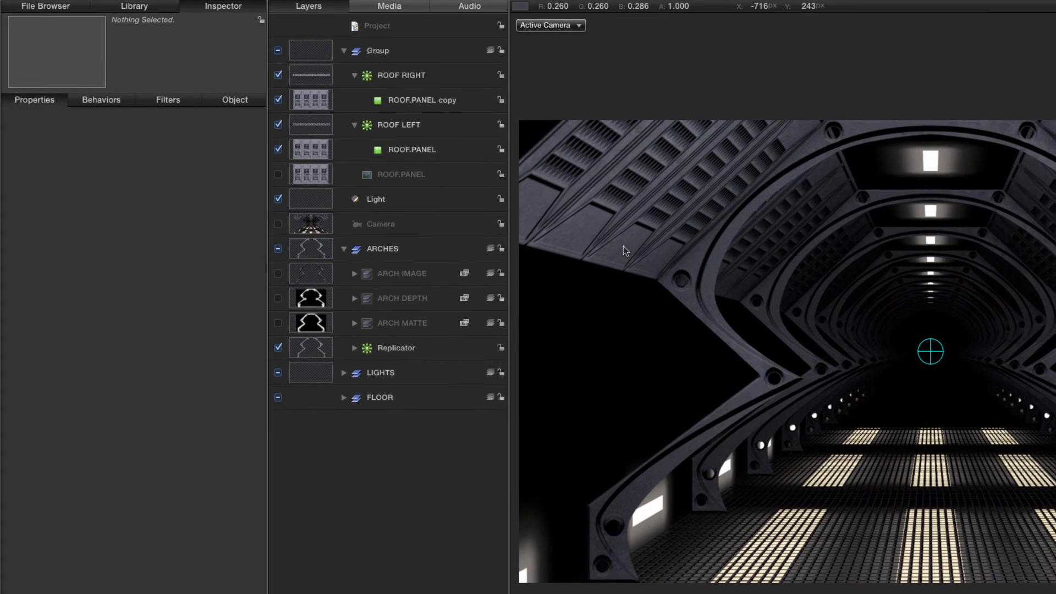
- Duplicate the ROOF LEFT replicator and rename the copy SIDE LEFT
{"action": "left_click", "coordinate": [311, 129]}
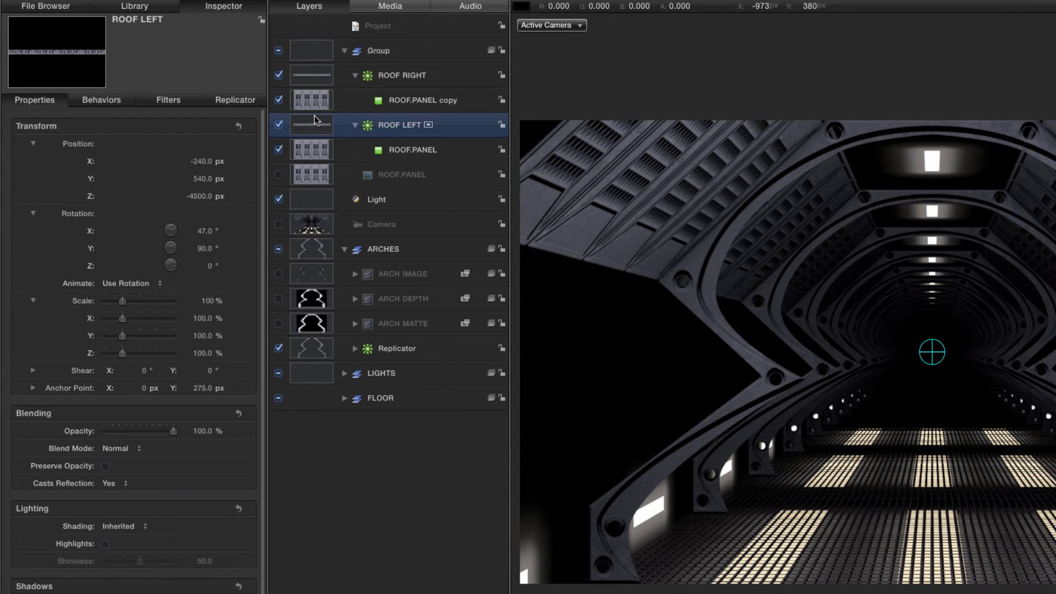
{"action": "key", "text": "super+d"}
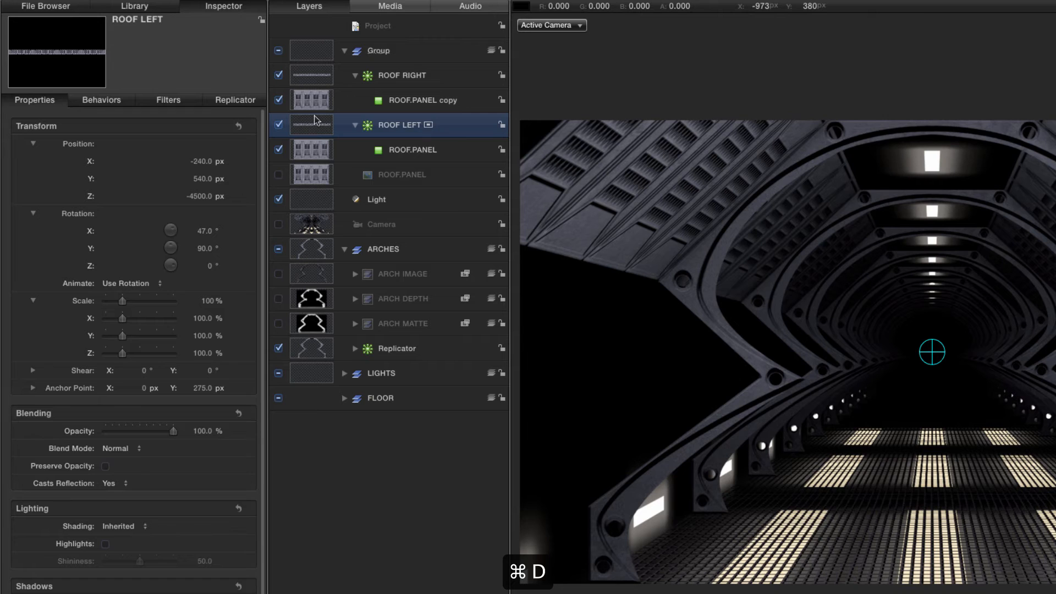
{"action": "double_click", "coordinate": [388, 125]}
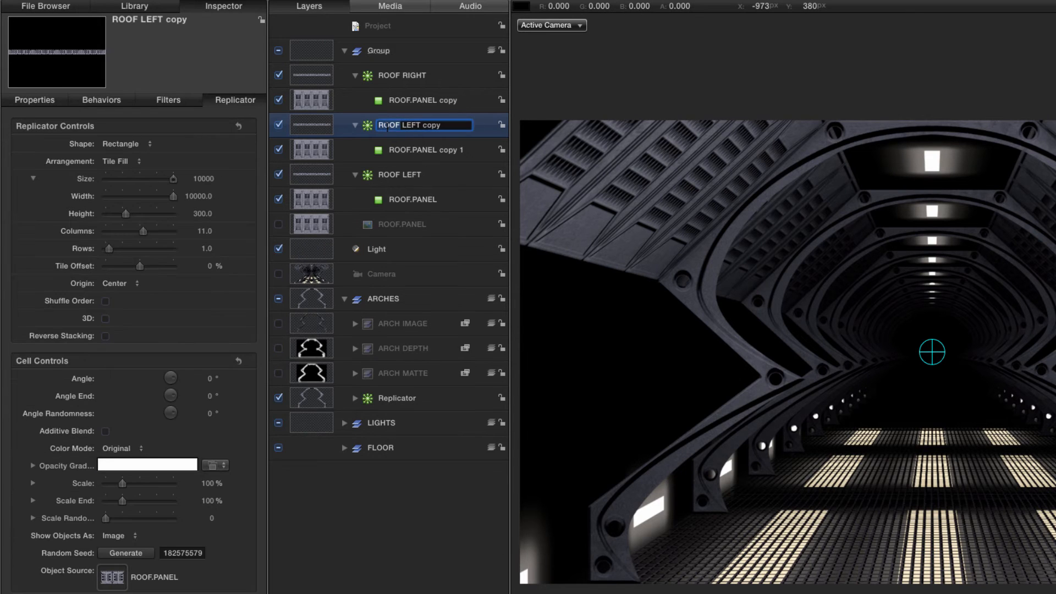
{"action": "key", "text": "alt+BackSpace"}
{"action": "type", "text": "SIDE LEFT"}
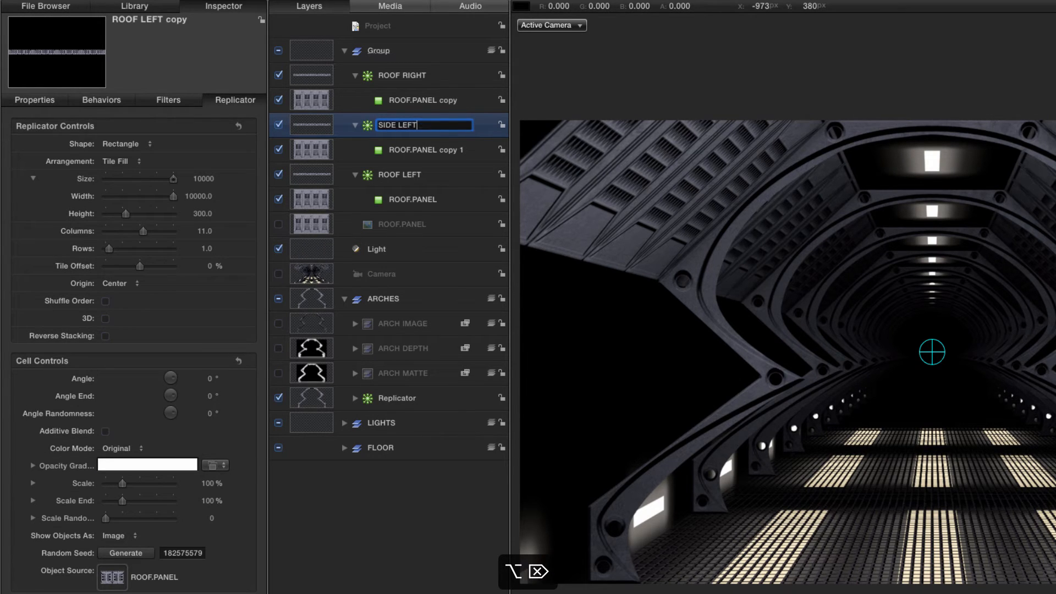
{"action": "key", "text": "Return"}
- Set the SIDE LEFT replicator's X rotation to 0° and position it at X -800 px and Y 250 px
{"action": "key", "text": "F1"}
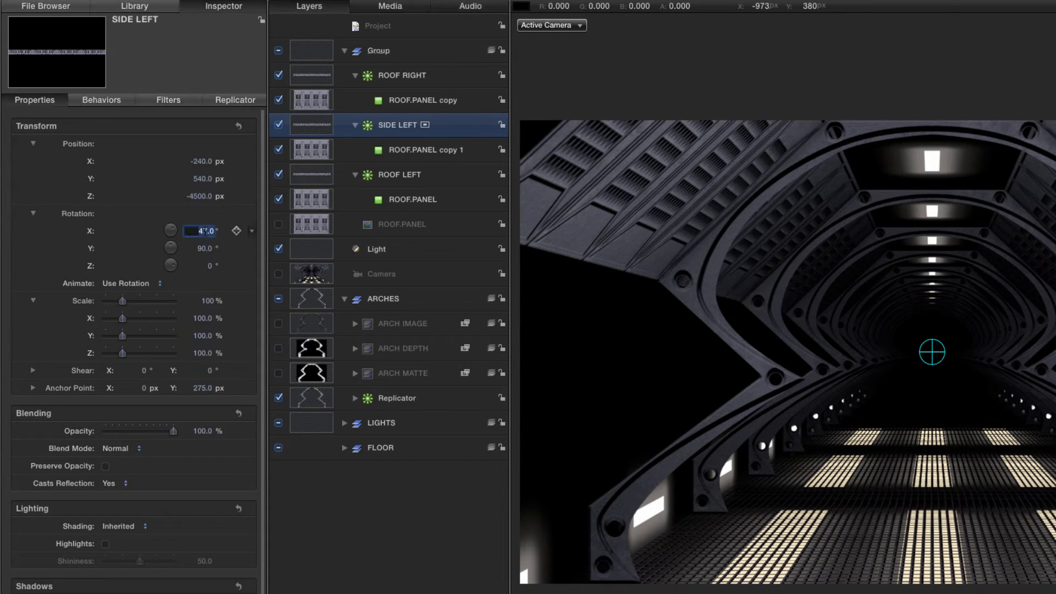
{"action": "left_click", "coordinate": [205, 232]}
{"action": "type", "text": "0"}
{"action": "key", "text": "Return"}
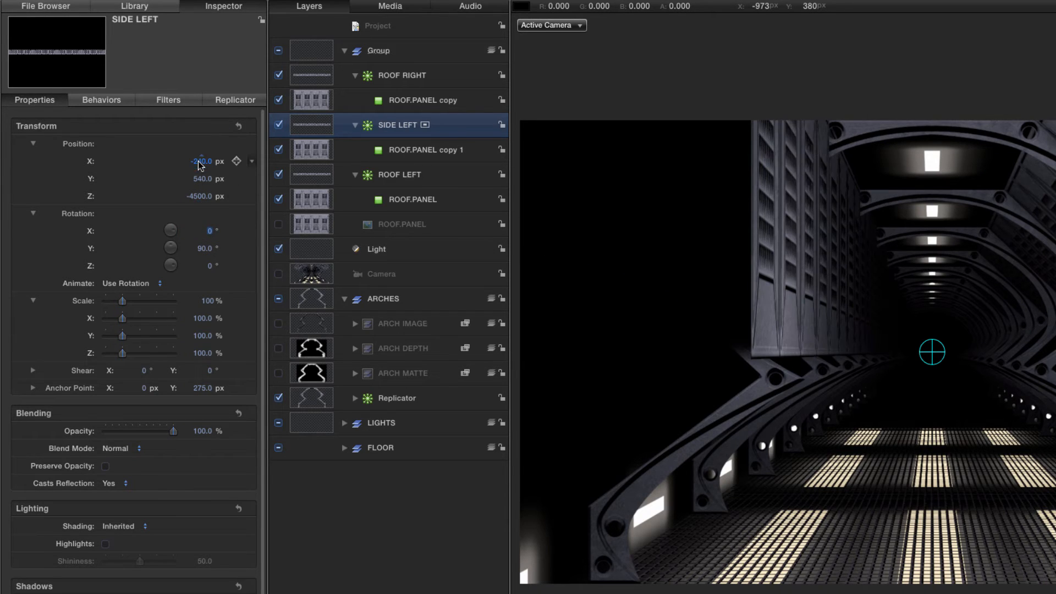
{"action": "left_click", "coordinate": [200, 161]}
{"action": "type", "text": "-800"}
{"action": "key", "text": "Return"}
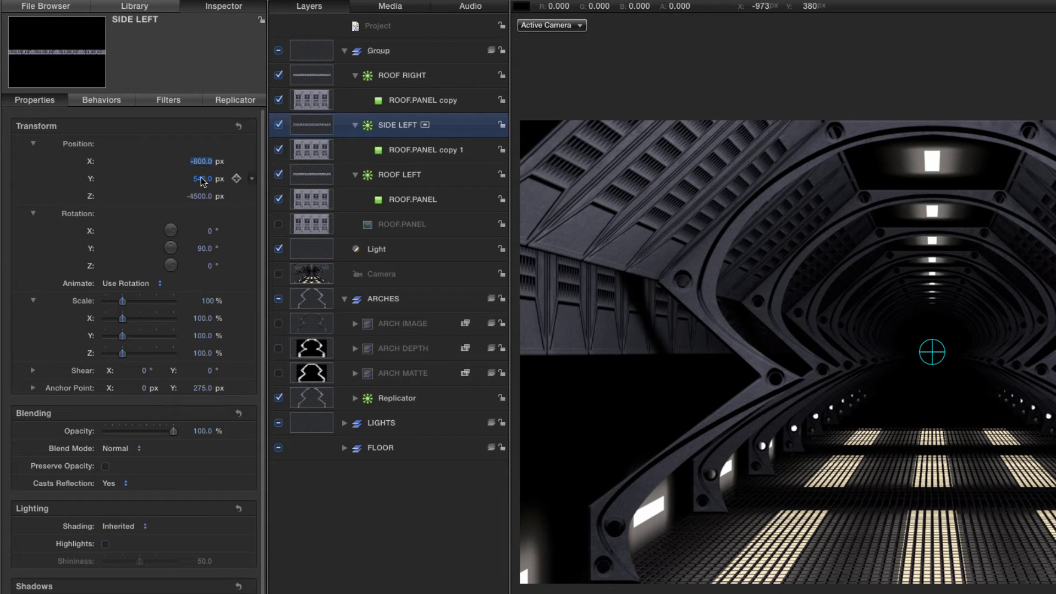
{"action": "left_click", "coordinate": [201, 178]}
{"action": "type", "text": "250"}
{"action": "key", "text": "Return"}
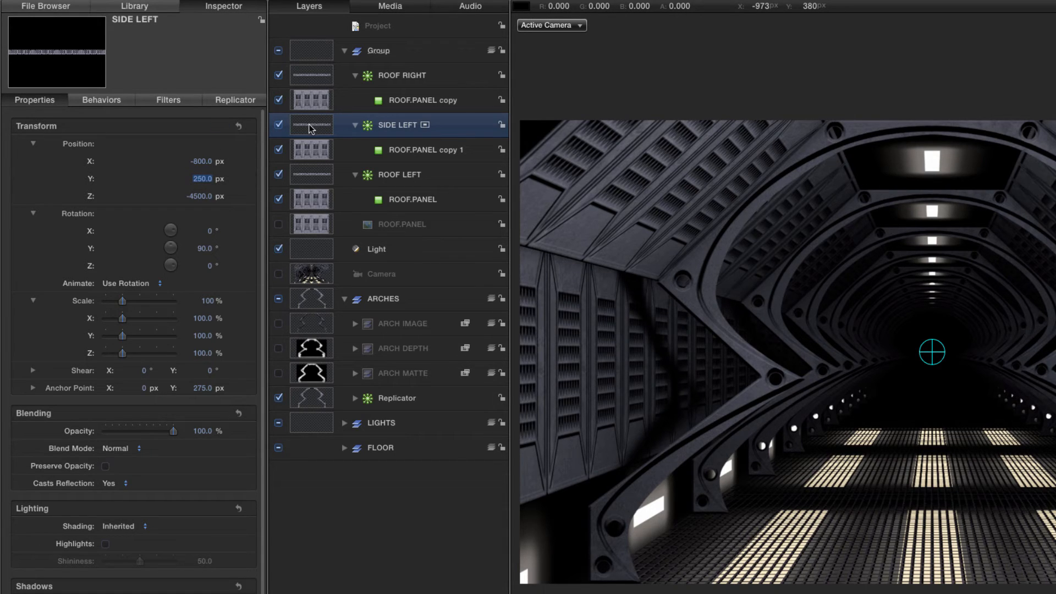
- Duplicate the SIDE LEFT replicator and rename the copy SIDE RIGHT
{"action": "key", "text": "super+d"}
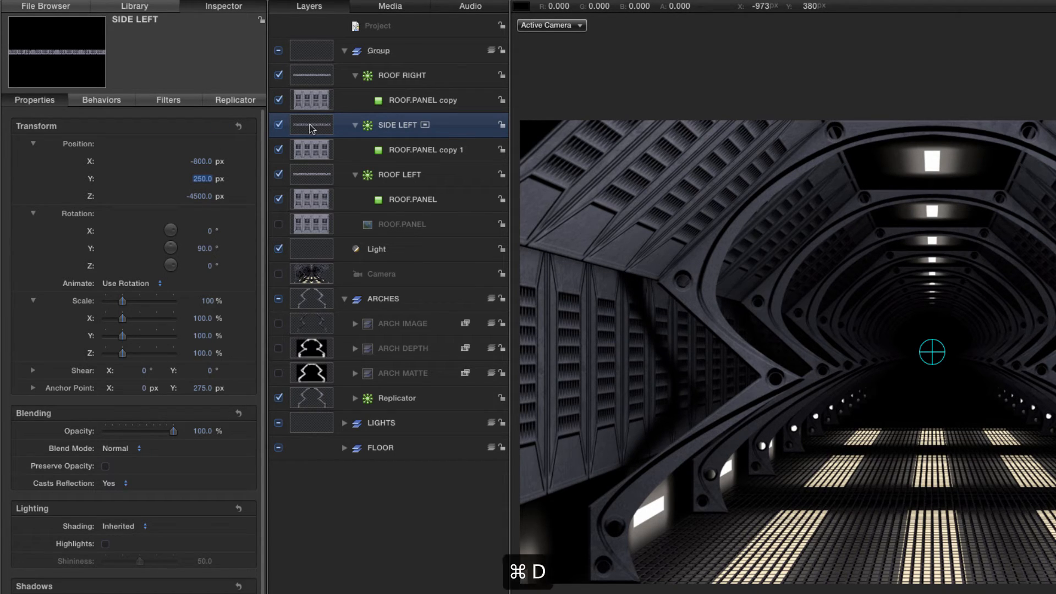
{"action": "double_click", "coordinate": [400, 125]}
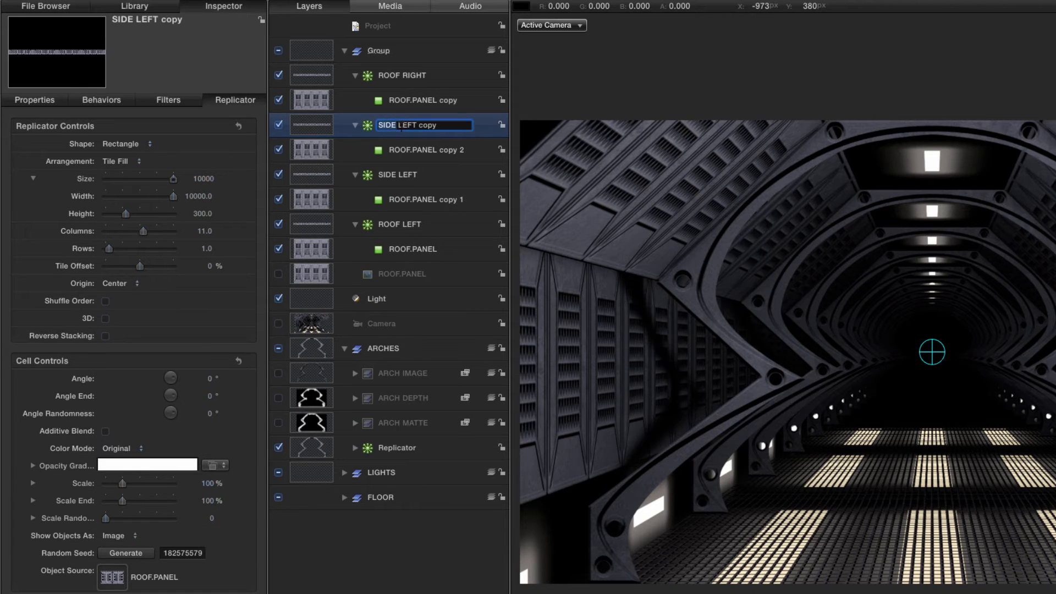
{"action": "left_click_drag", "start_coordinate": [398, 126], "coordinate": [517, 144]}
{"action": "type", "text": "RIGHT"}
{"action": "key", "text": "Return"}
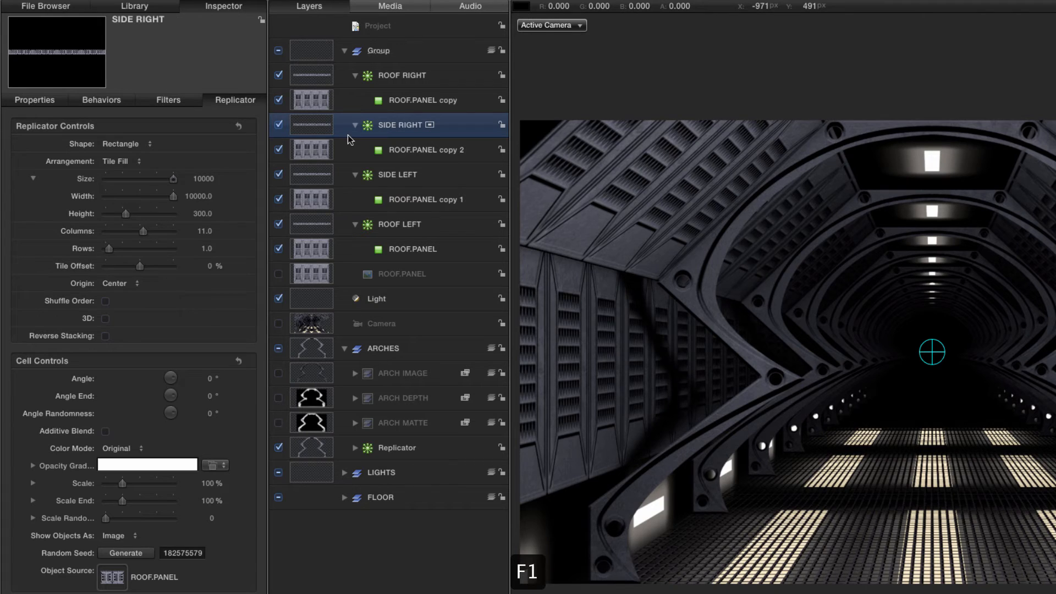
- Set the SIDE RIGHT replicator's X position to 800 px
{"action": "key", "text": "F1"}
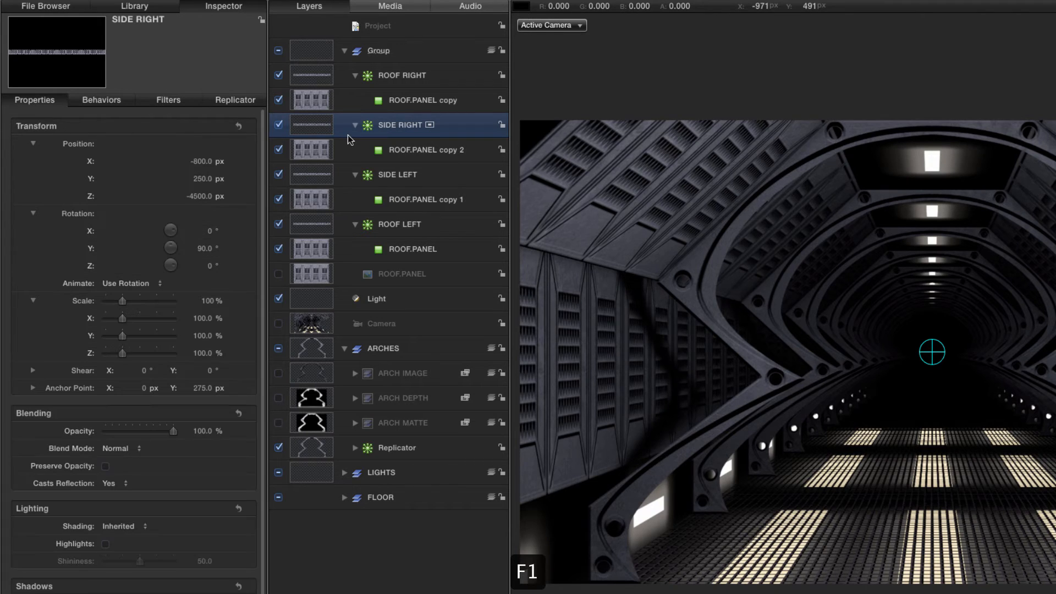
{"action": "left_click", "coordinate": [202, 162]}
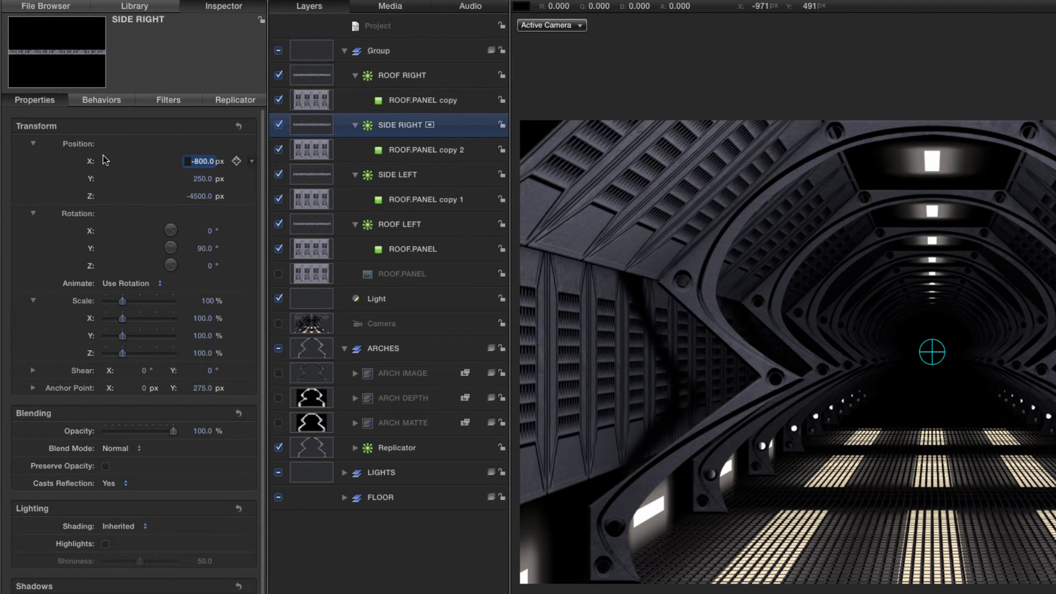
{"action": "type", "text": "800"}
{"action": "key", "text": "Return"}
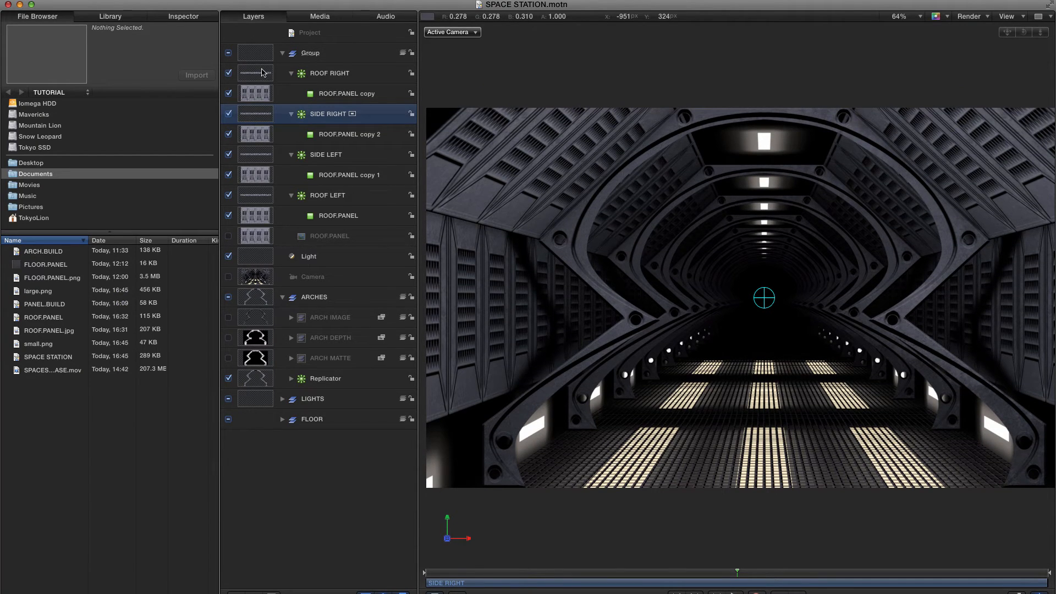
- Move ROOF RIGHT below SIDE LEFT in the layer order and rename the enclosing group PANELS
{"action": "key", "text": "super+bracketleft"}
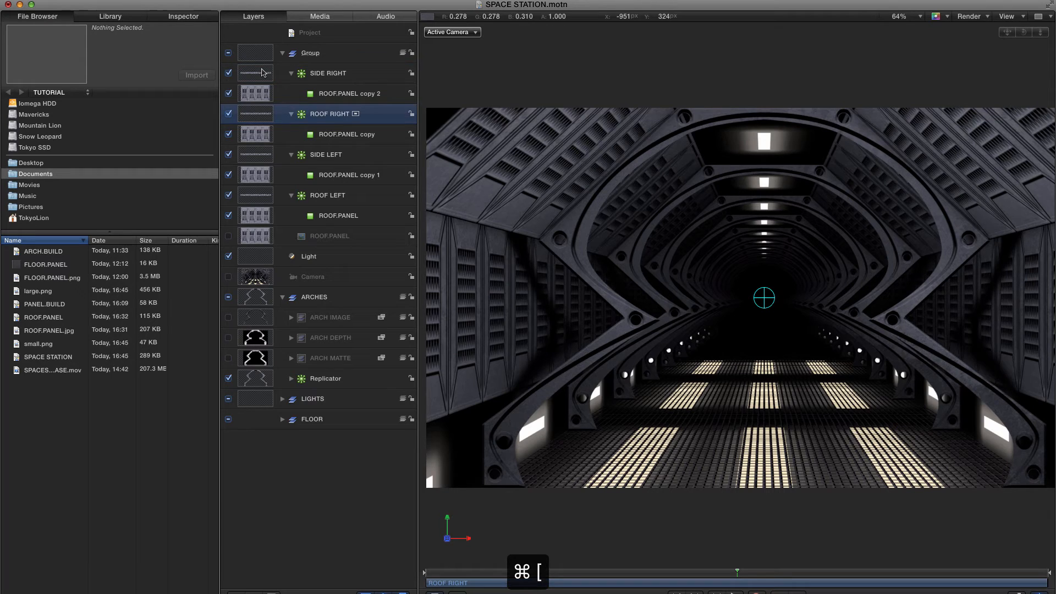
{"action": "key", "text": "super+bracketleft"}
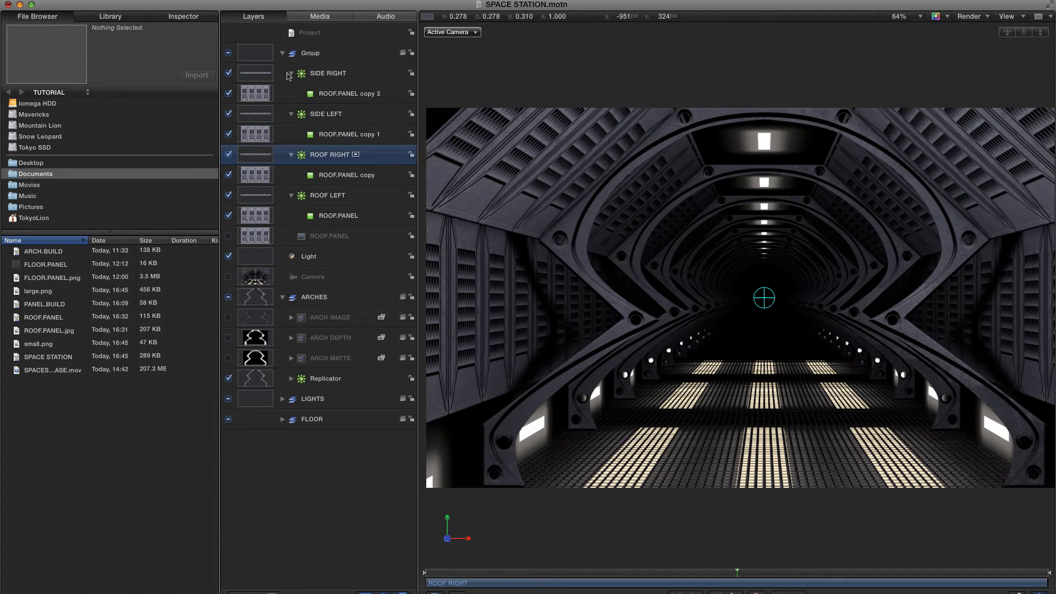
{"action": "double_click", "coordinate": [311, 54]}
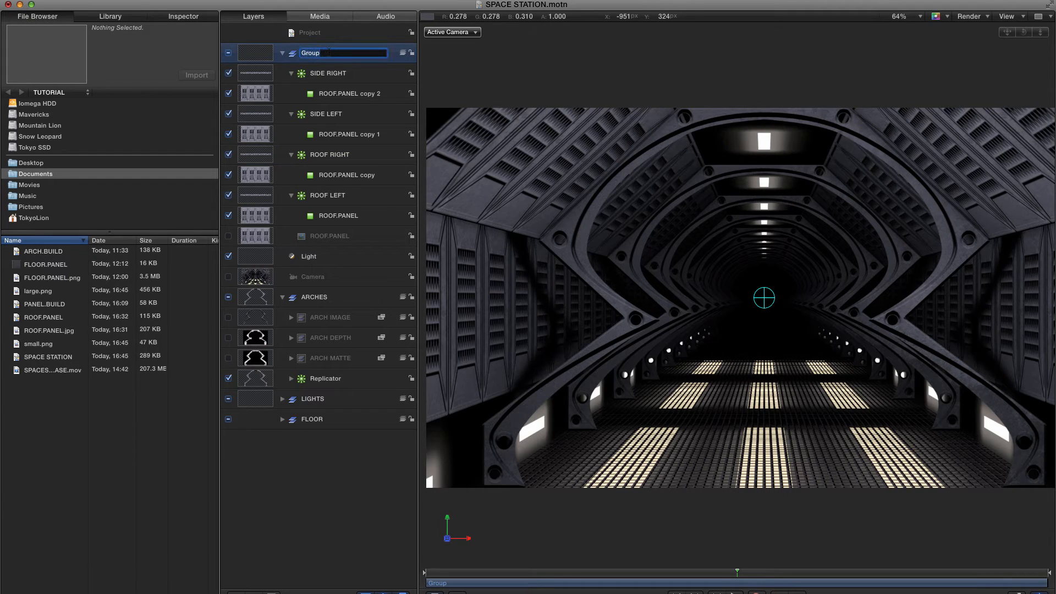
{"action": "type", "text": "PANELS"}
{"action": "key", "text": "Return"}
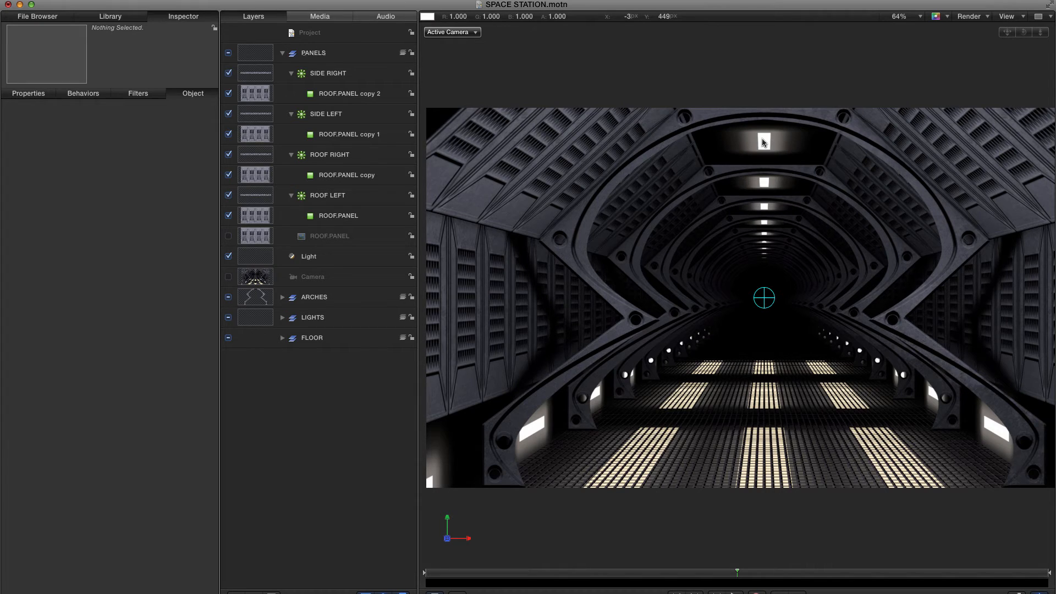
- Open the recent project ROOF.PANEL.motn
{"action": "left_click", "coordinate": [294, 0]}
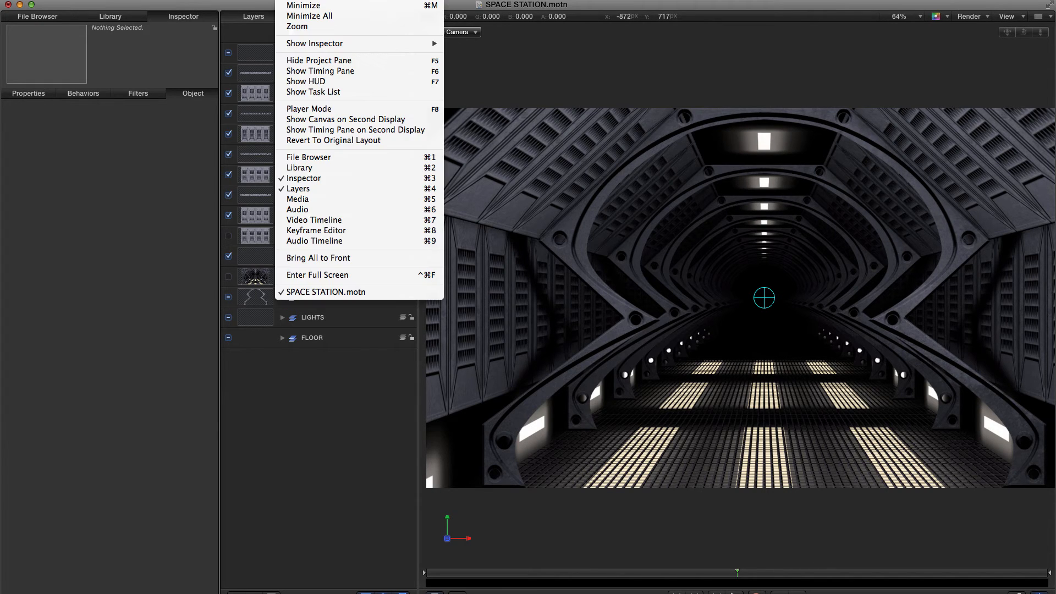
{"action": "mouse_move", "coordinate": [90, 39]}
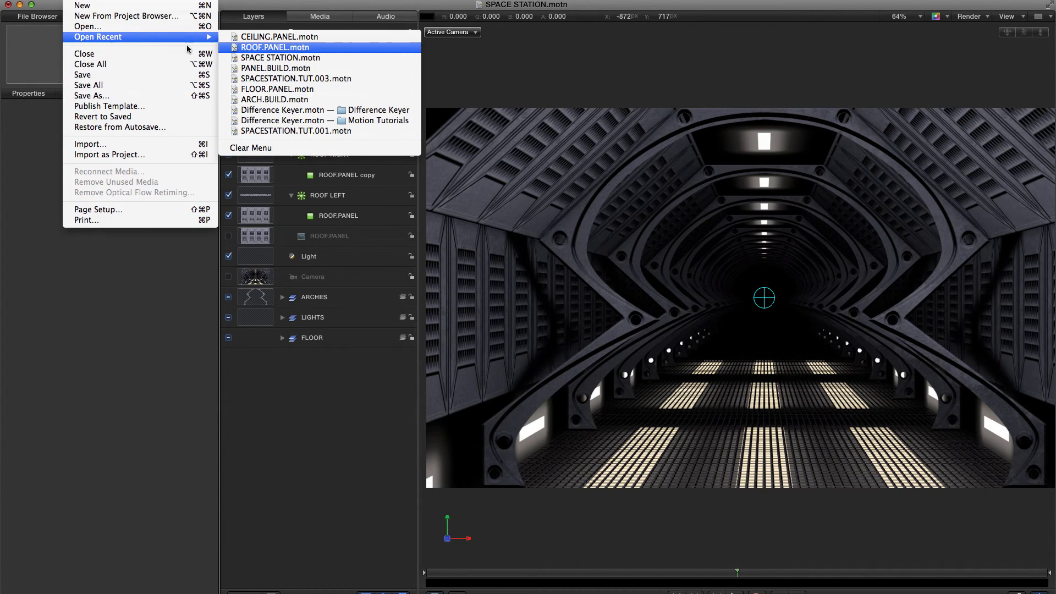
{"action": "left_click", "coordinate": [282, 48]}
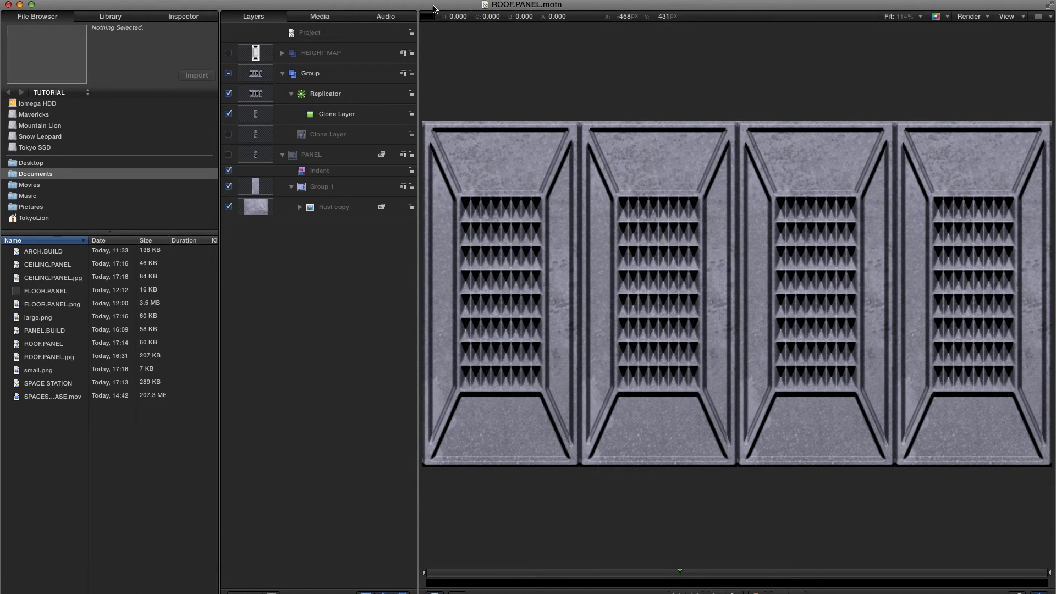
- Save the roof panel project as CEILING.PANEL.motn in the TUTORIAL folder, replacing the existing file
{"action": "left_click", "coordinate": [72, 1]}
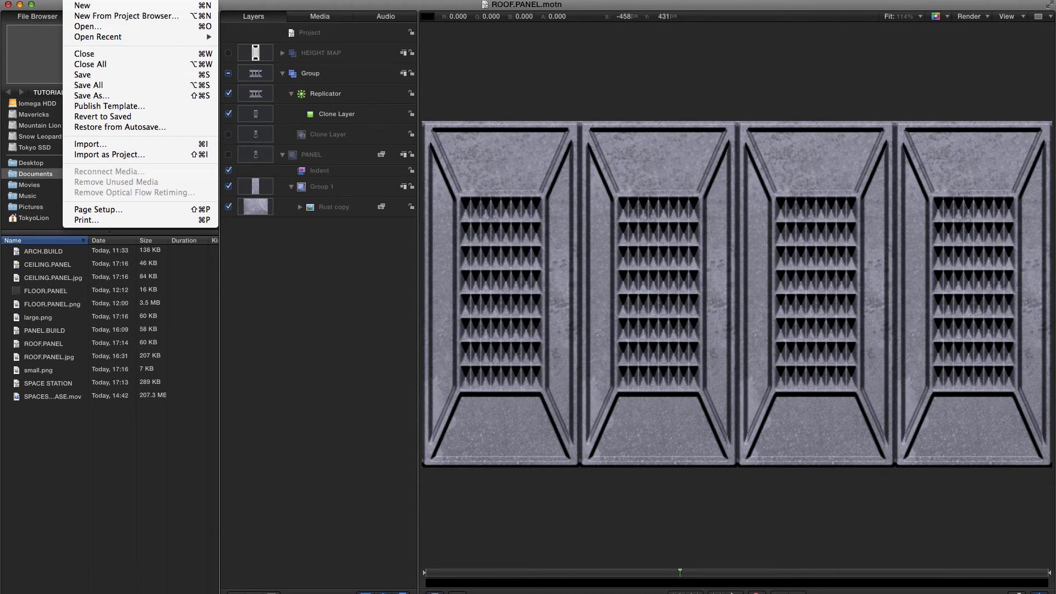
{"action": "left_click", "coordinate": [103, 95]}
{"action": "left_click", "coordinate": [498, 119]}
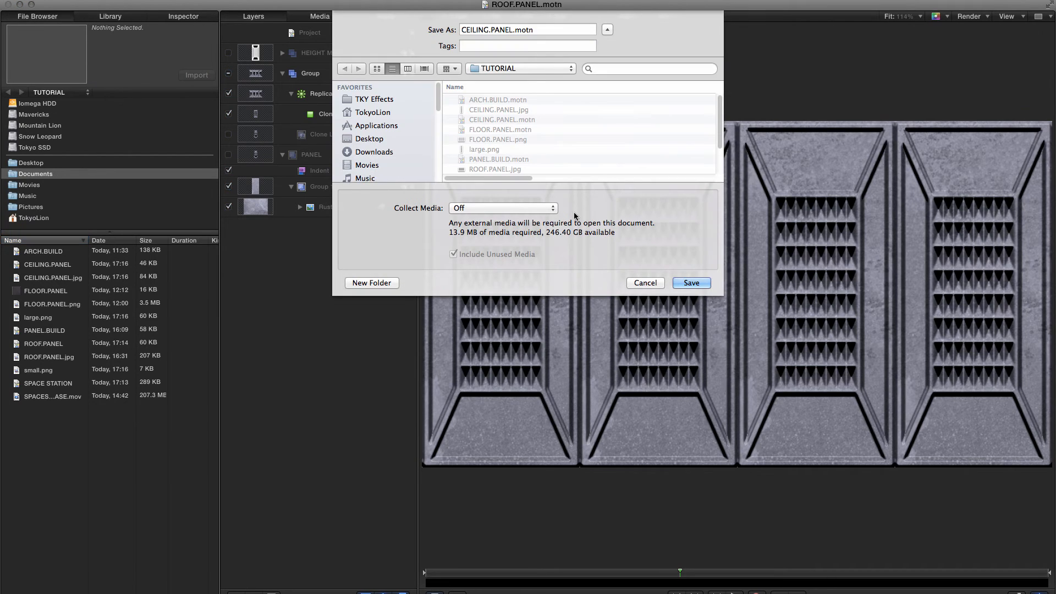
{"action": "left_click", "coordinate": [701, 284]}
{"action": "left_click", "coordinate": [607, 77]}
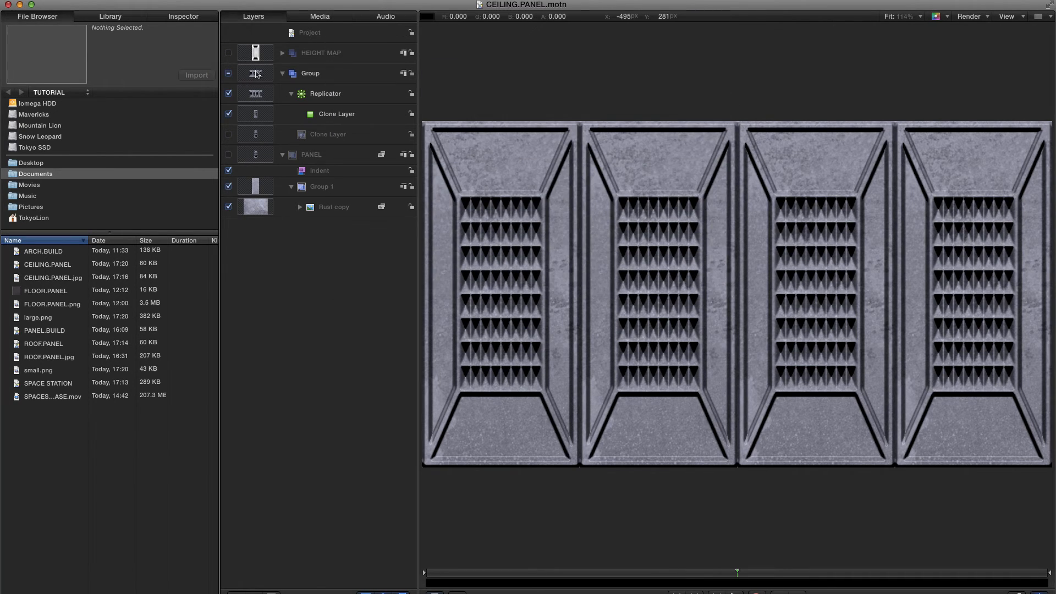
- Delete the group containing the Replicator and Clone Layer, and turn on the PANEL group
{"action": "left_click", "coordinate": [257, 74]}
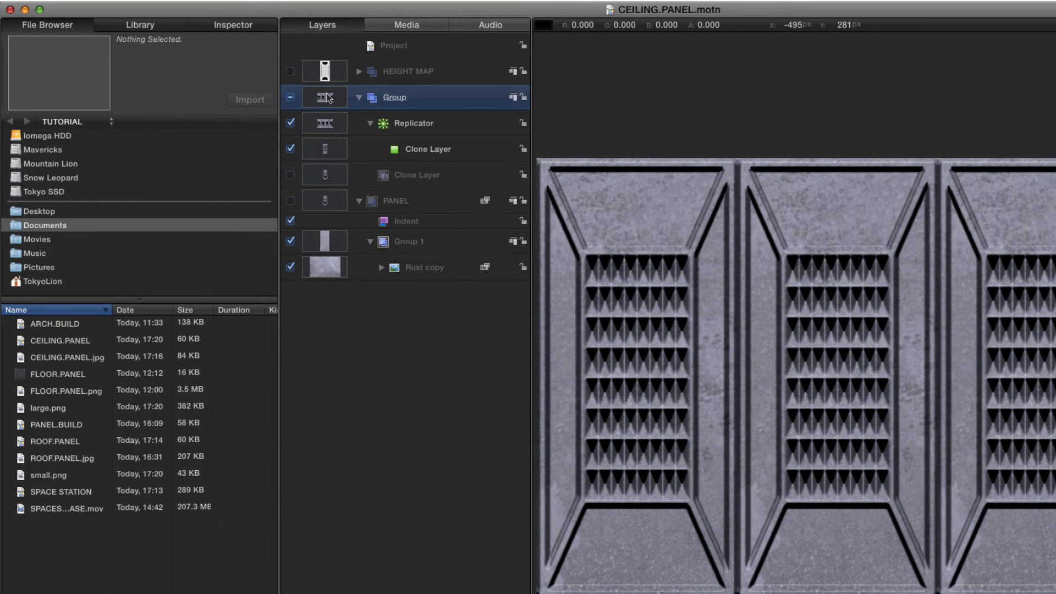
{"action": "key", "text": "Delete"}
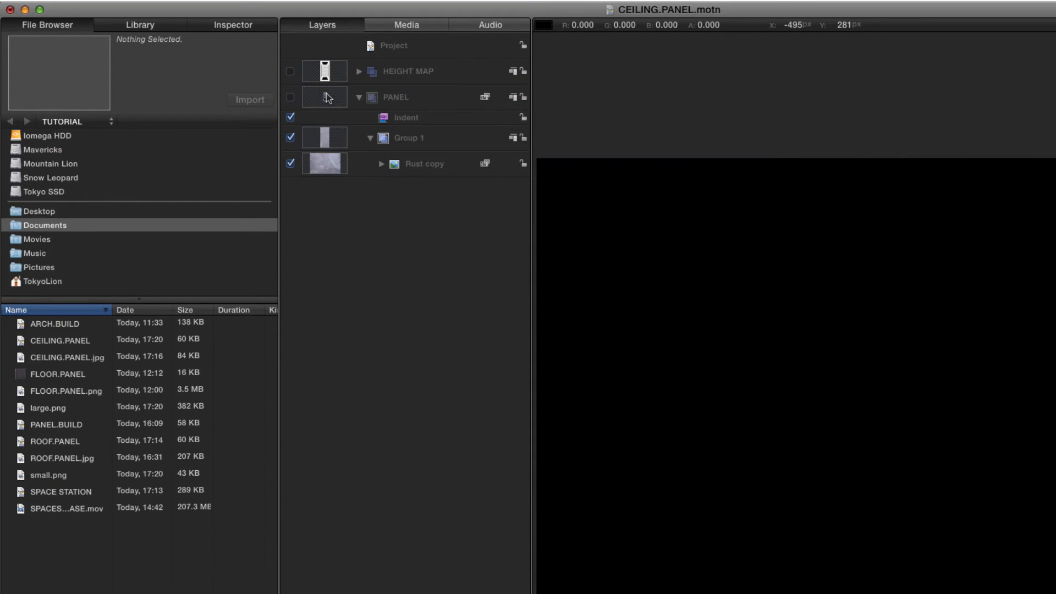
{"action": "left_click", "coordinate": [291, 97]}
{"action": "left_click", "coordinate": [327, 99]}
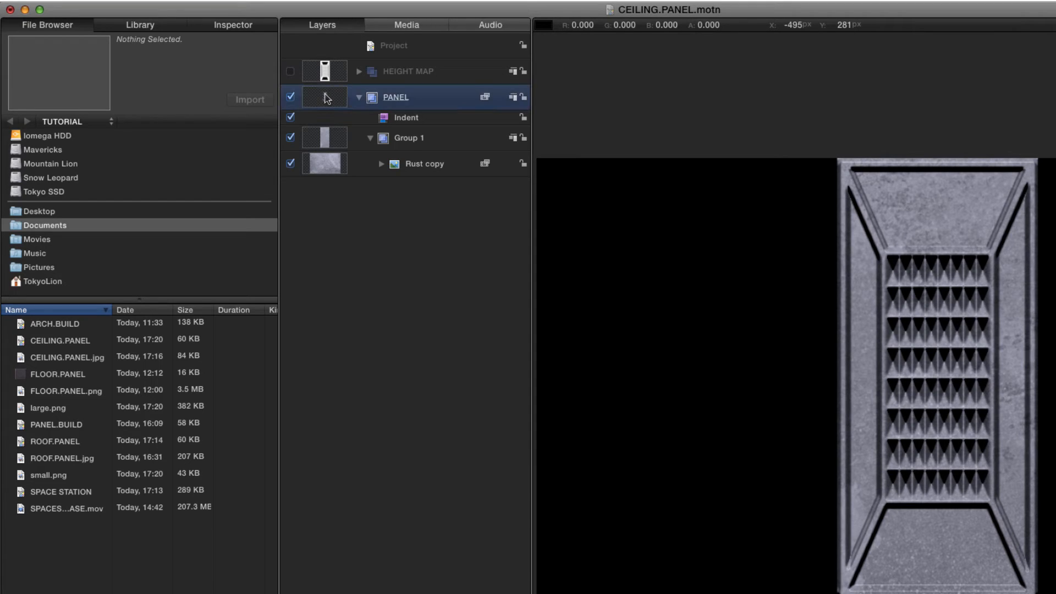
- Set the ceiling panel project's dimensions to a width of 480 and a height of 1000
{"action": "key", "text": "super+j"}
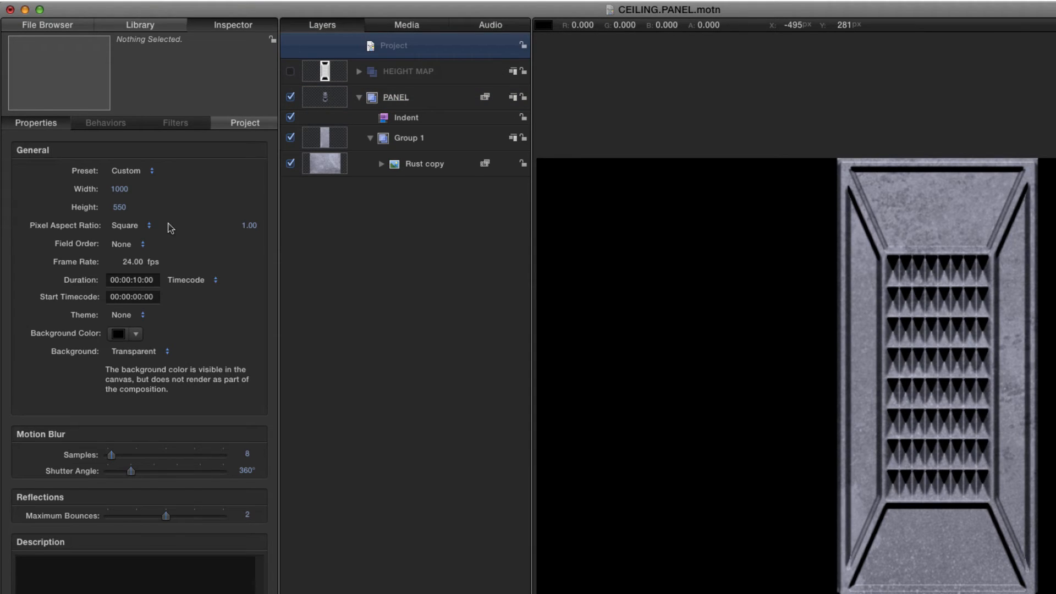
{"action": "left_click", "coordinate": [119, 188]}
{"action": "type", "text": "480"}
{"action": "key", "text": "Return"}
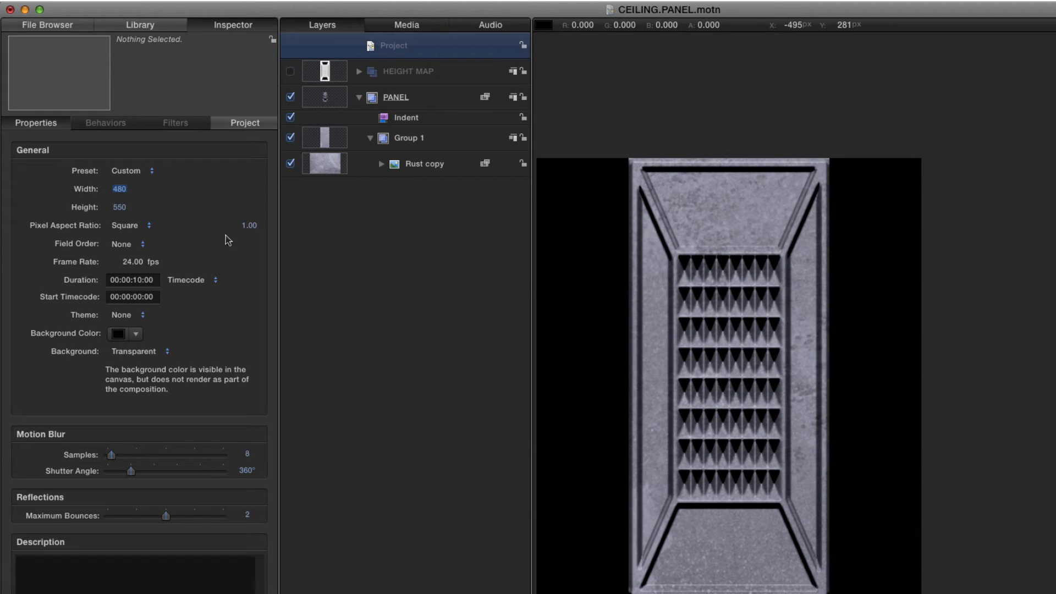
{"action": "left_click", "coordinate": [119, 207]}
{"action": "type", "text": "1000"}
{"action": "key", "text": "Return"}
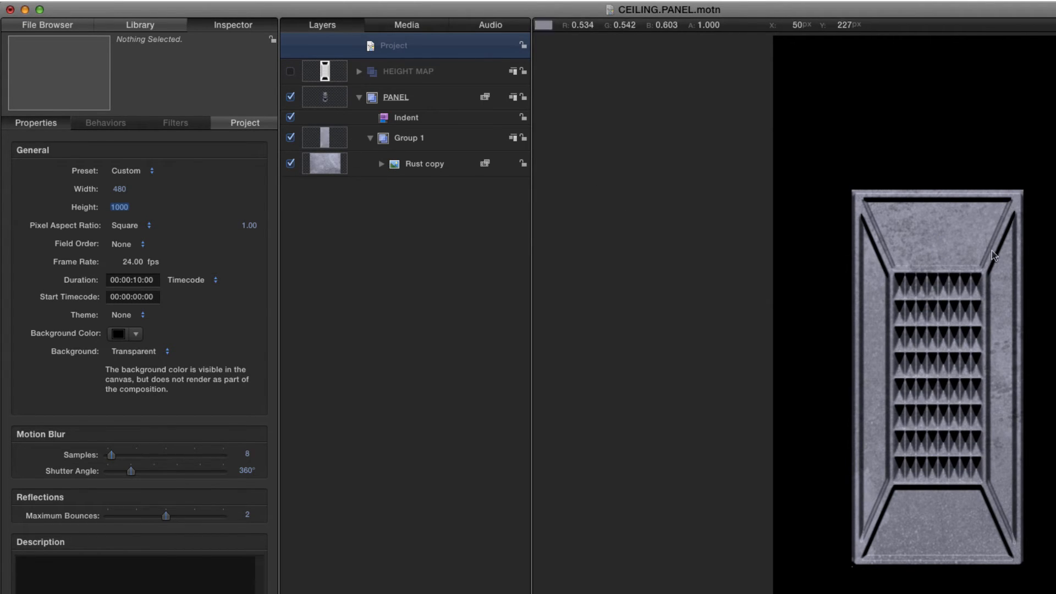
- Set Group 1's fixed resolution to a width of 480 and a height of 1000
{"action": "left_click", "coordinate": [326, 139]}
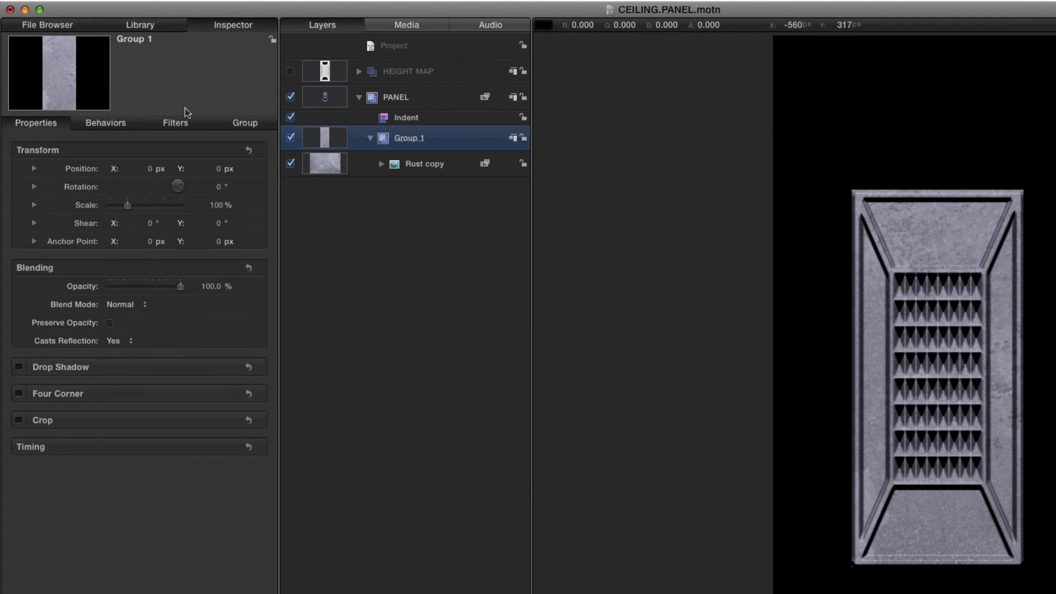
{"action": "left_click", "coordinate": [242, 123]}
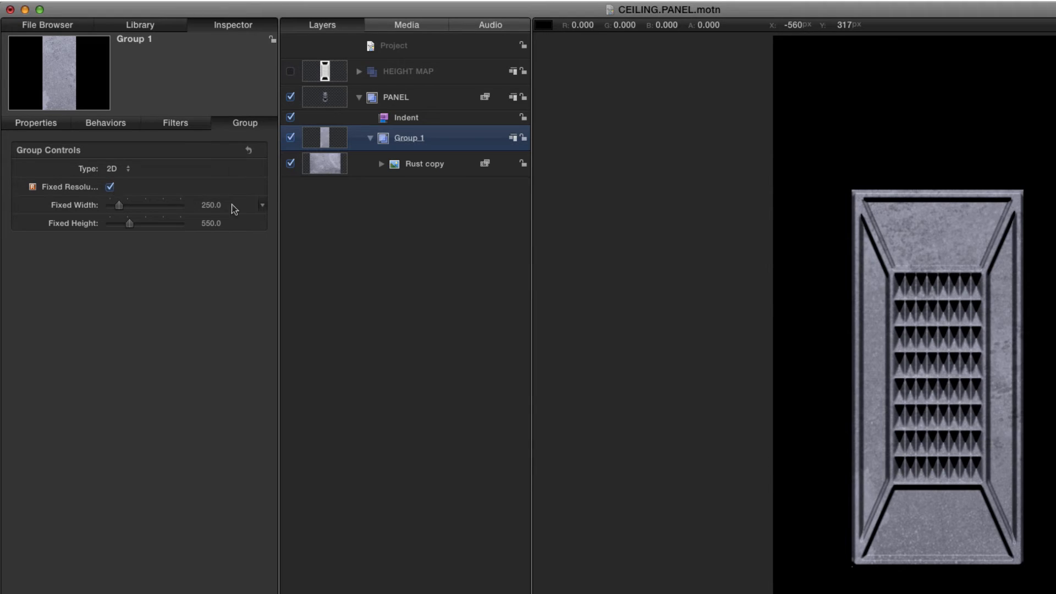
{"action": "left_click", "coordinate": [210, 205]}
{"action": "left_click", "coordinate": [211, 205]}
{"action": "type", "text": "480"}
{"action": "key", "text": "Return"}
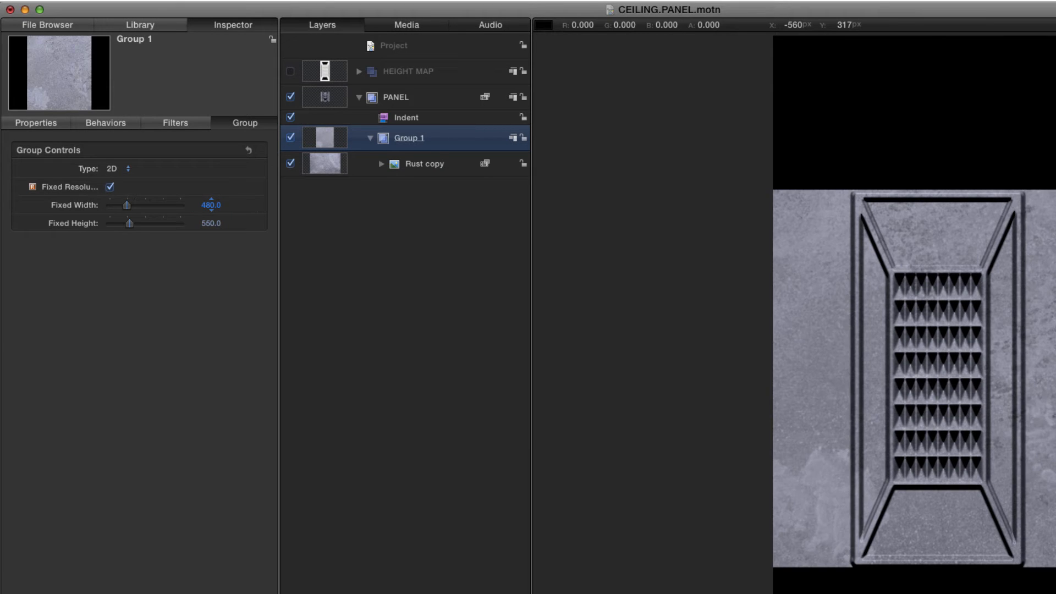
{"action": "left_click", "coordinate": [211, 223]}
{"action": "type", "text": "1000"}
{"action": "key", "text": "Return"}
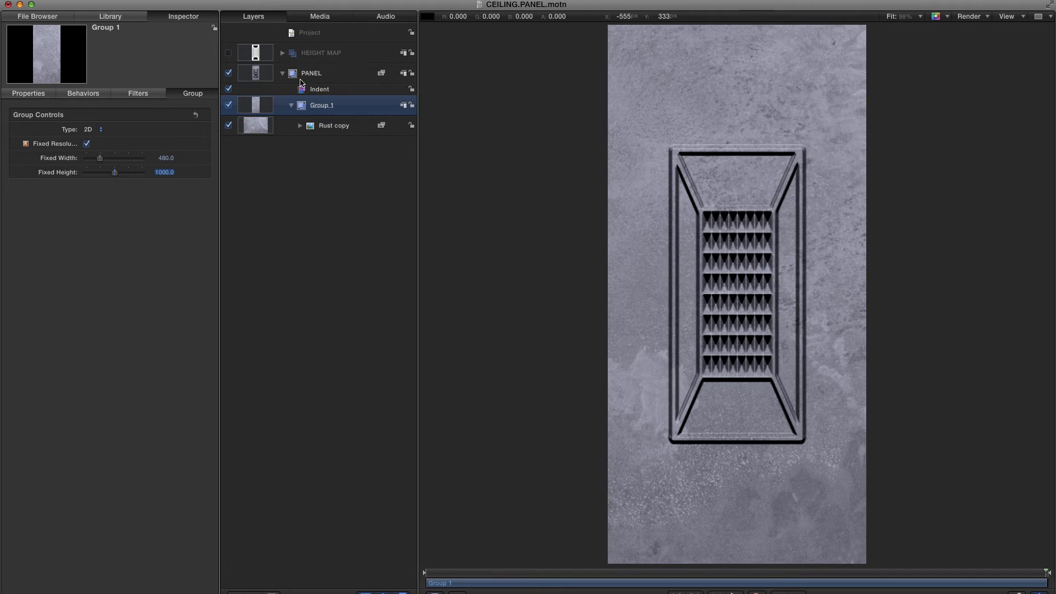
- Scale the Rectangle shape in the HEIGHT MAP group to about 184% so it frames the whole canvas
{"action": "left_click", "coordinate": [284, 53]}
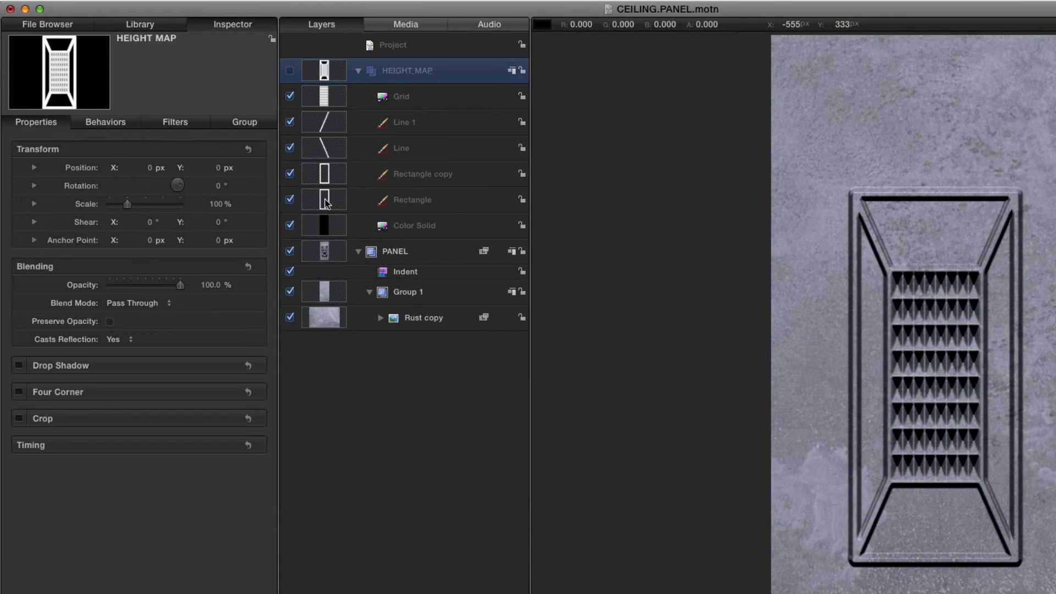
{"action": "left_click", "coordinate": [326, 203]}
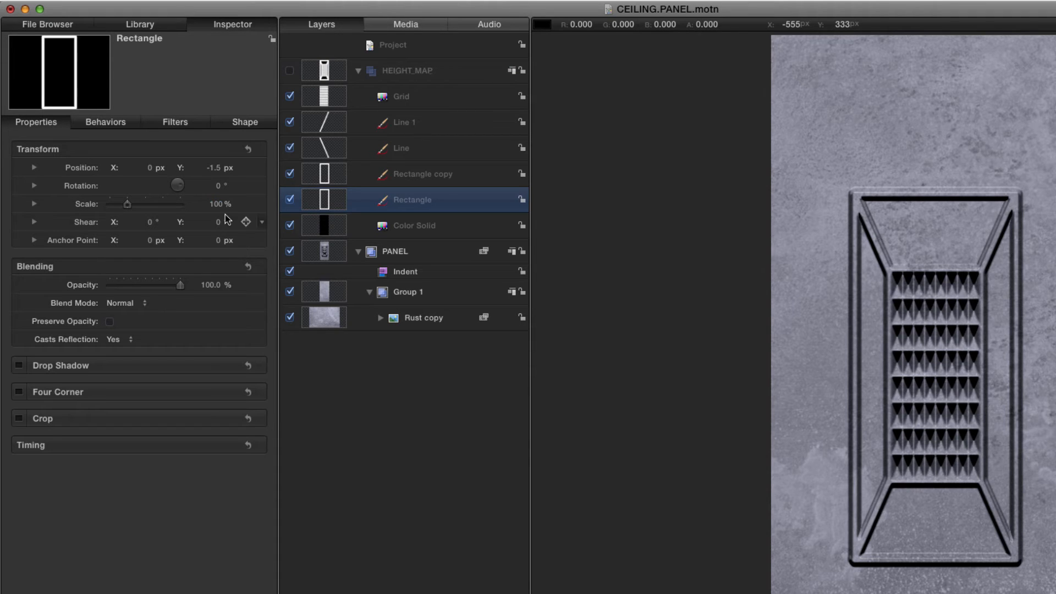
{"action": "key", "text": "super+slash"}
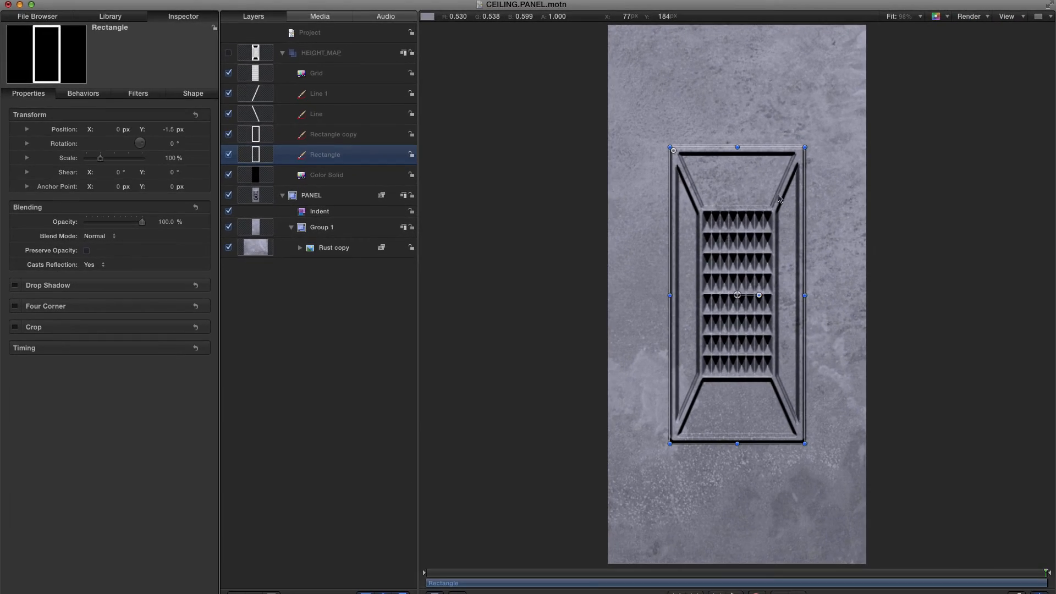
{"action": "left_click_drag", "start_coordinate": [670, 443], "coordinate": [605, 568]}
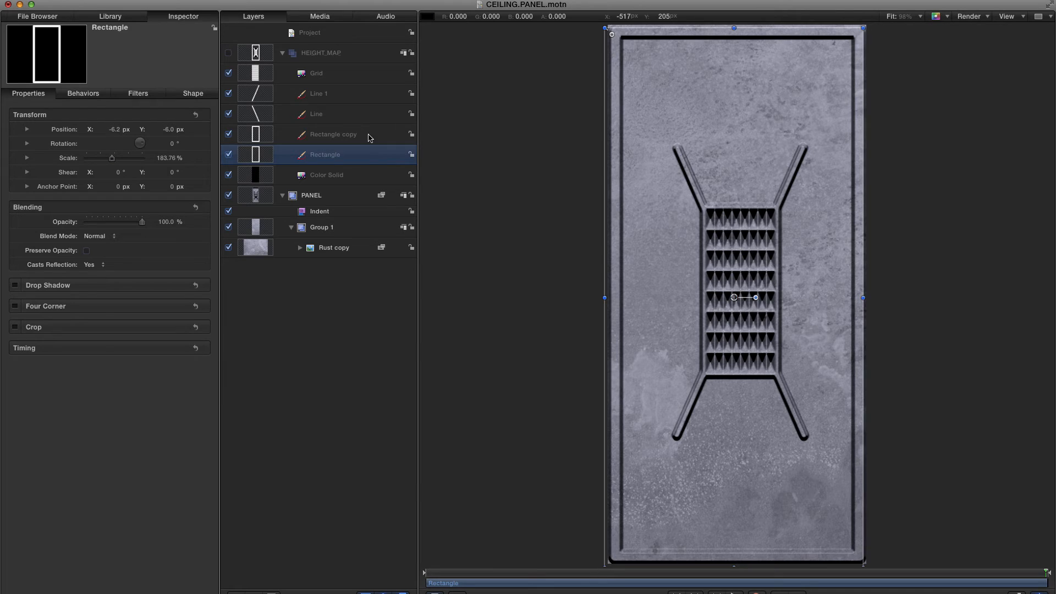
- Enlarge Rectangle copy around the vent until it reaches the outer ends of the four short diagonal grooves
{"action": "left_click", "coordinate": [258, 134]}
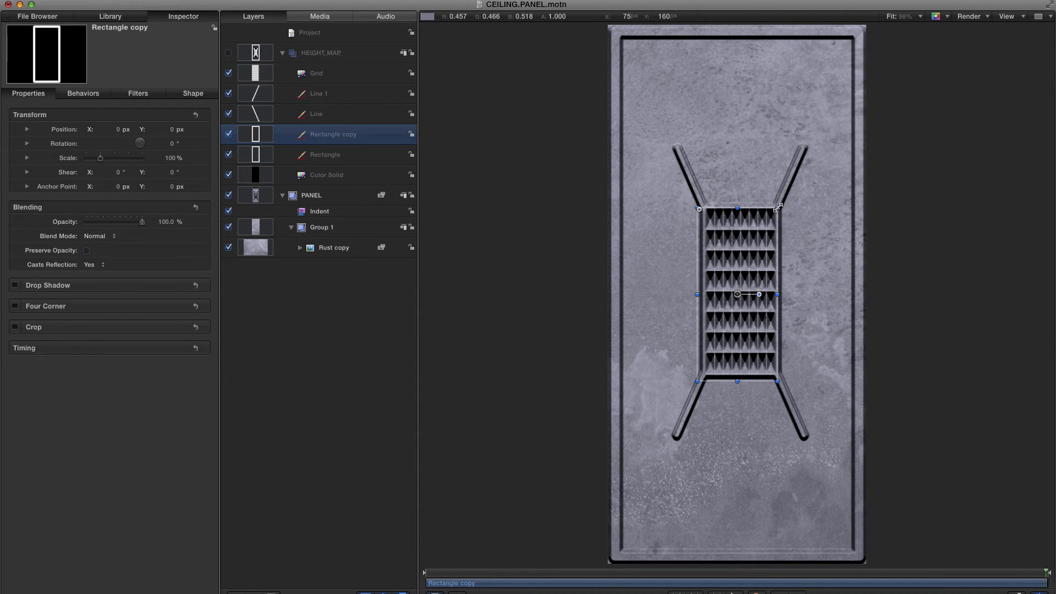
{"action": "left_click_drag", "start_coordinate": [778, 207], "coordinate": [807, 159]}
{"action": "left_click_drag", "start_coordinate": [738, 158], "coordinate": [738, 146]}
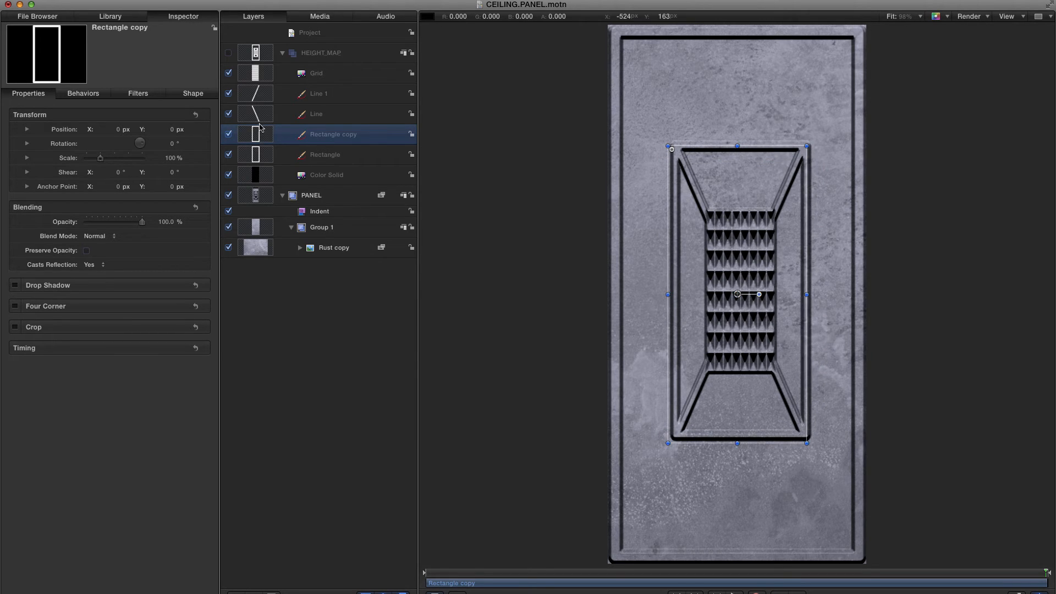
- Extend the end points of Line 1 and Line so both diagonals reach the outer rectangle's corners
{"action": "left_click", "coordinate": [256, 92]}
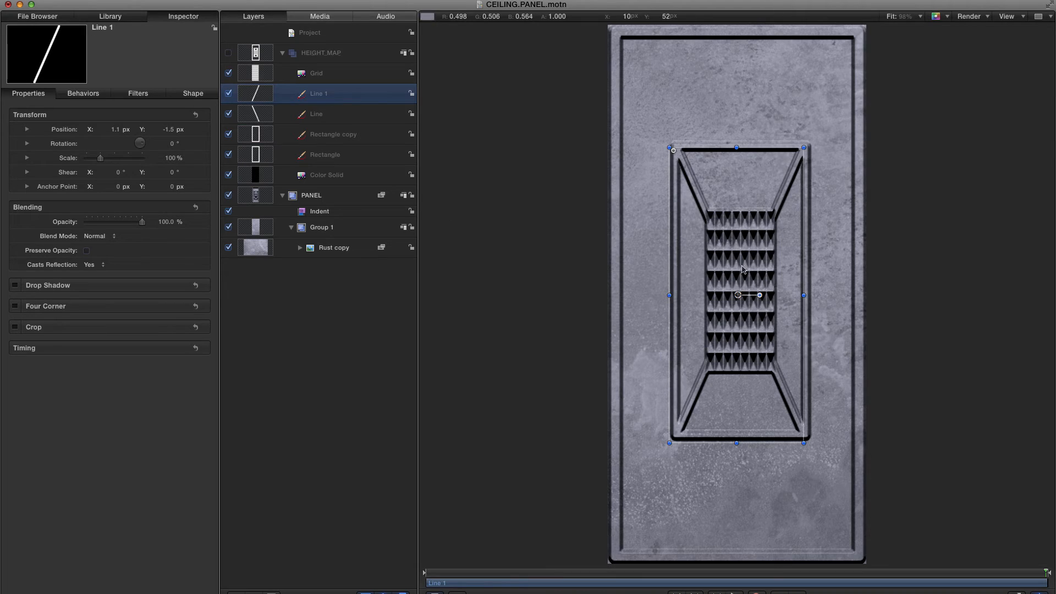
{"action": "double_click", "coordinate": [784, 183]}
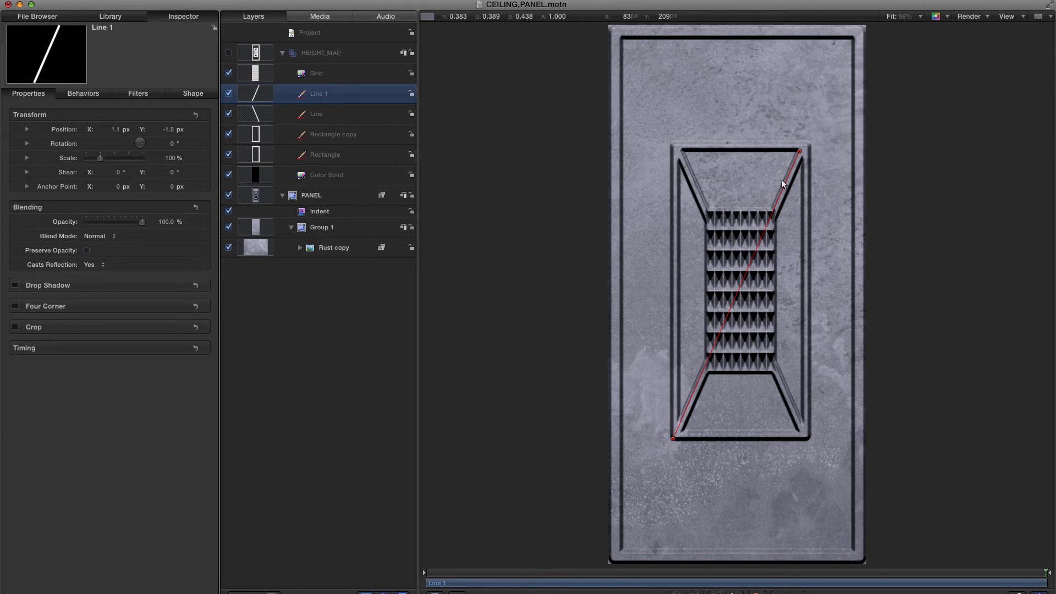
{"action": "left_click_drag", "start_coordinate": [800, 150], "coordinate": [856, 33]}
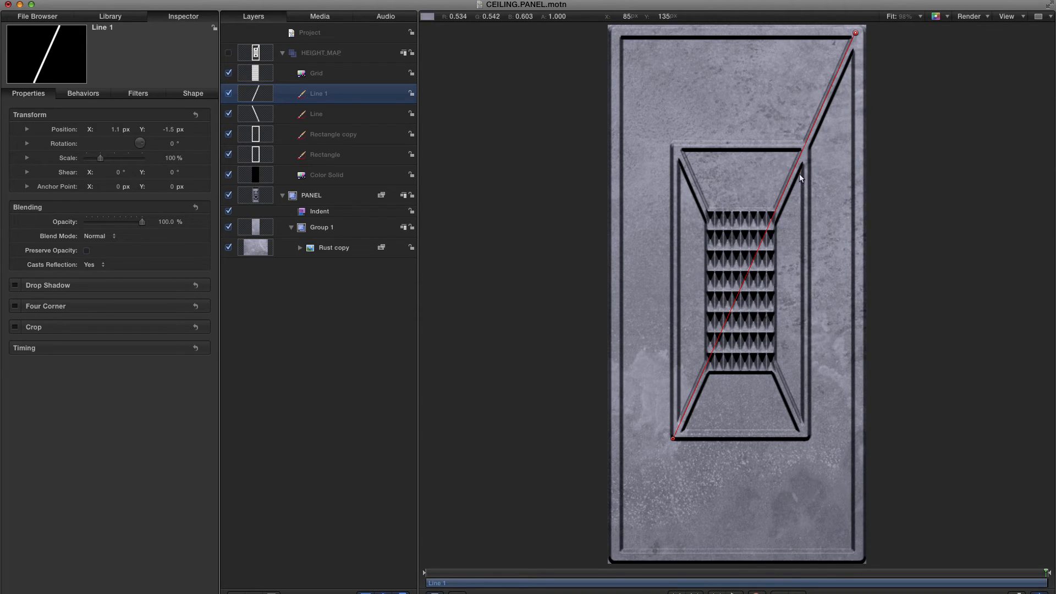
{"action": "left_click_drag", "start_coordinate": [674, 438], "coordinate": [620, 553]}
{"action": "left_click", "coordinate": [302, 119]}
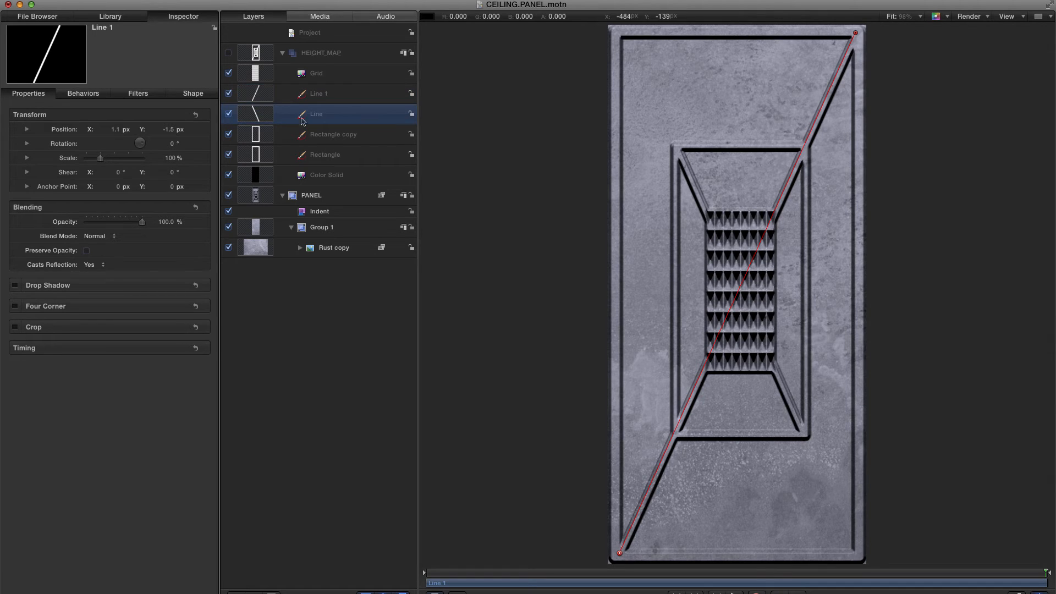
{"action": "left_click_drag", "start_coordinate": [681, 150], "coordinate": [617, 36]}
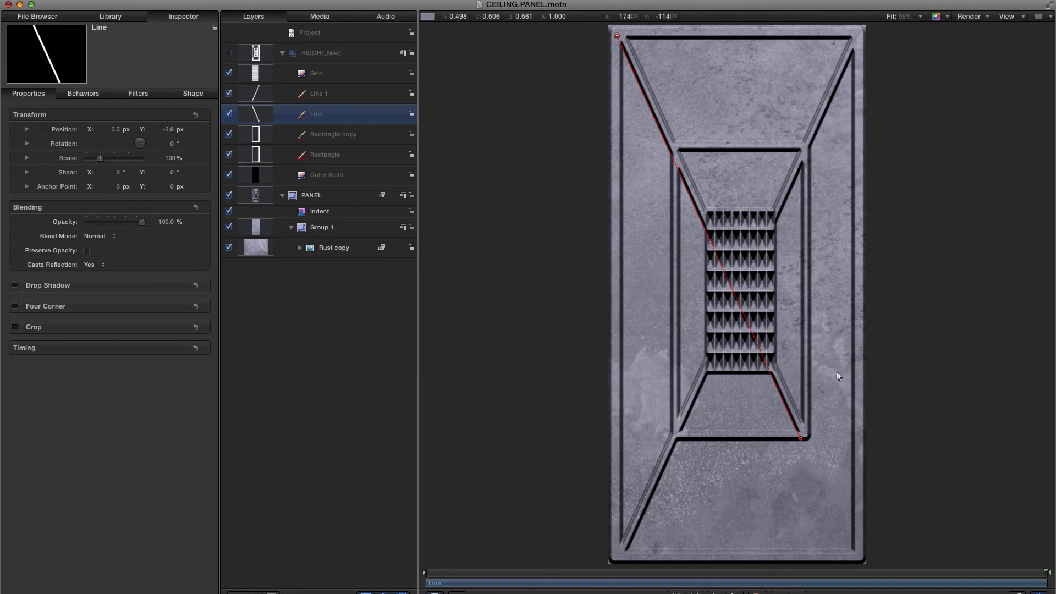
{"action": "left_click_drag", "start_coordinate": [801, 438], "coordinate": [849, 553]}
- Set the Grid generator's width to 229 and increase its height so the grid fills the inner rectangle
{"action": "left_click", "coordinate": [257, 76]}
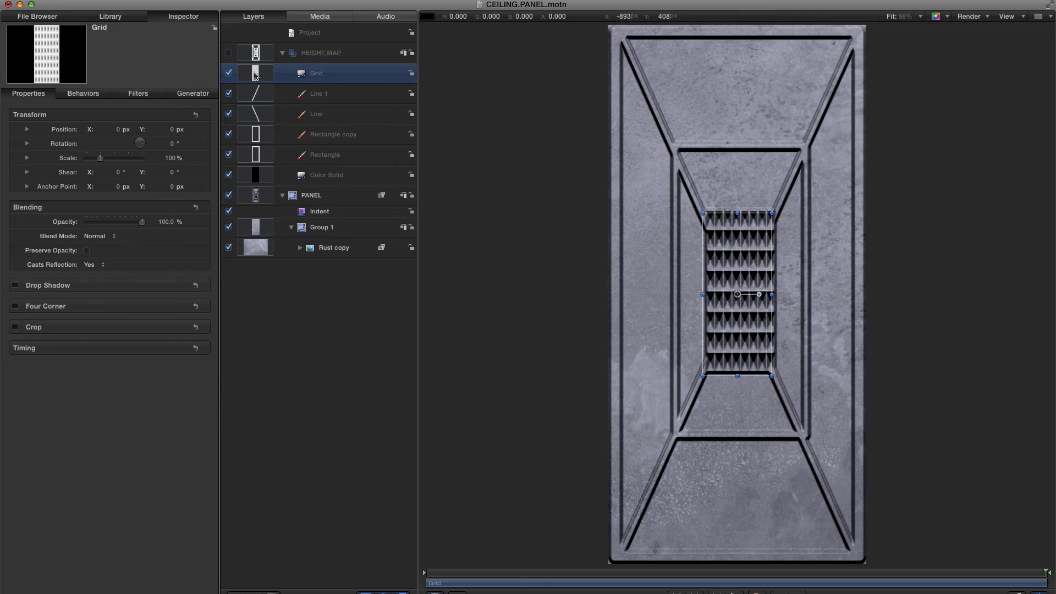
{"action": "left_click", "coordinate": [189, 94]}
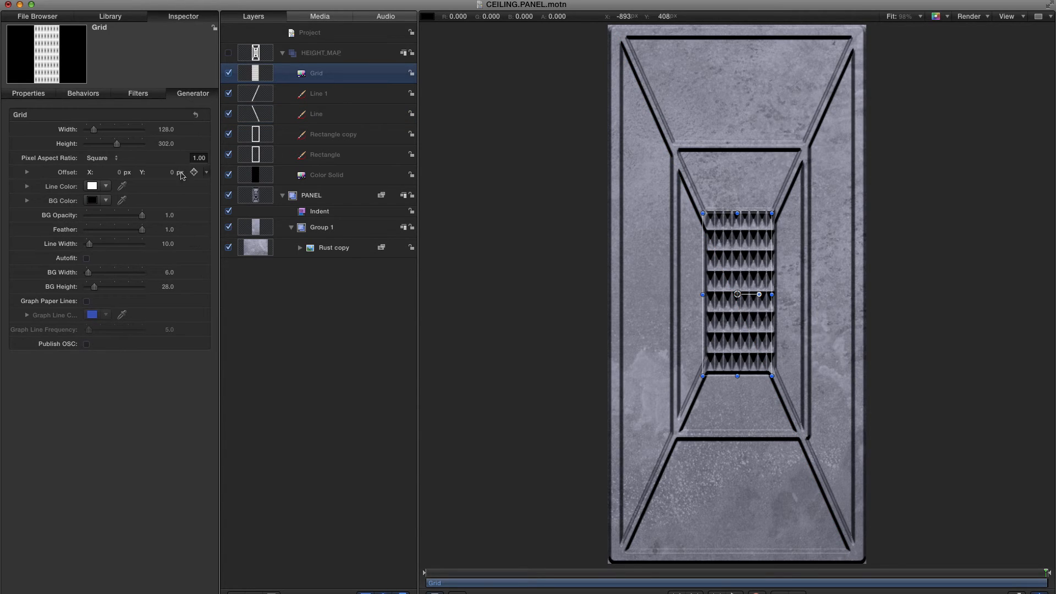
{"action": "left_click_drag", "start_coordinate": [166, 129], "coordinate": [167, 143]}
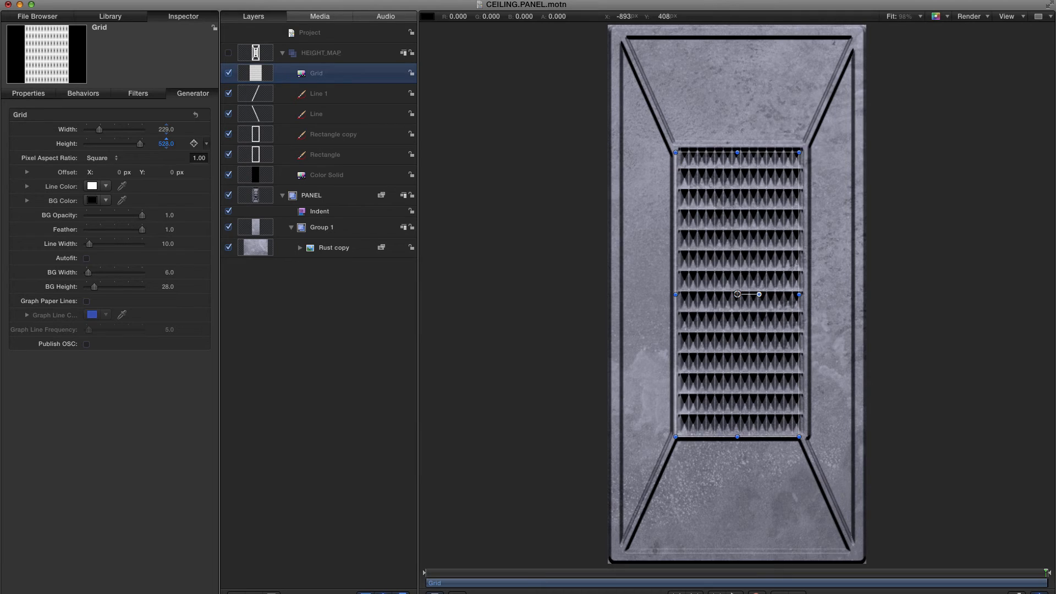
{"action": "key", "text": "super+slash"}
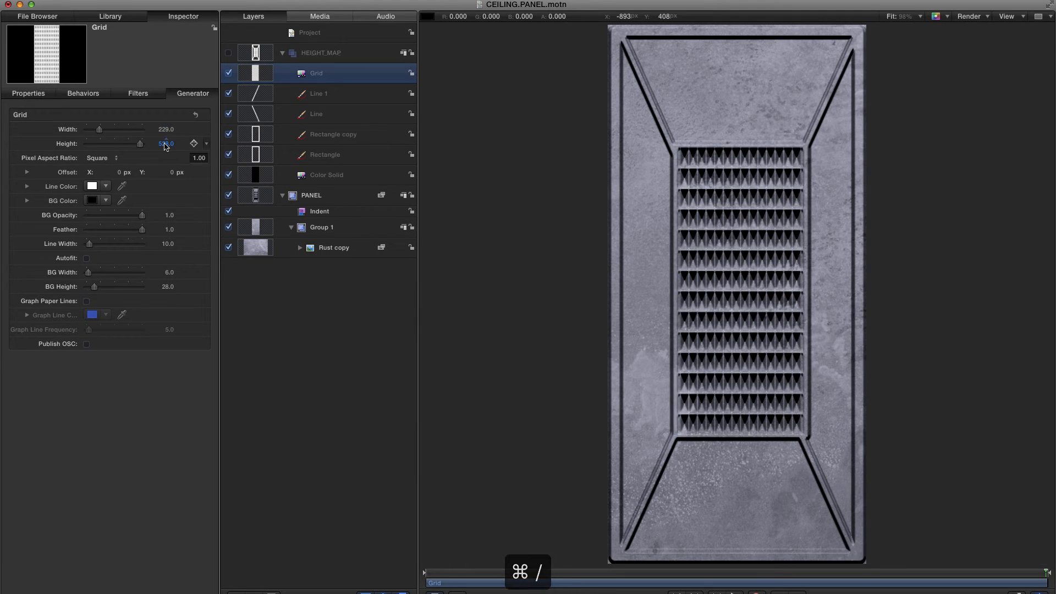
- Shift Rectangle copy to an X position of -3.4 px and save the project
{"action": "left_click", "coordinate": [31, 93]}
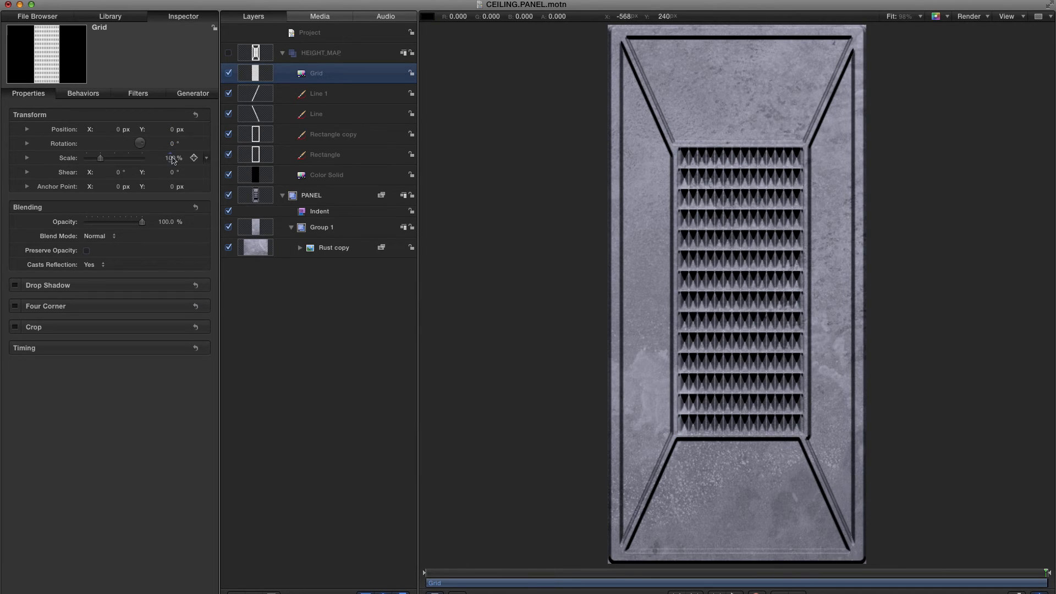
{"action": "left_click", "coordinate": [257, 135]}
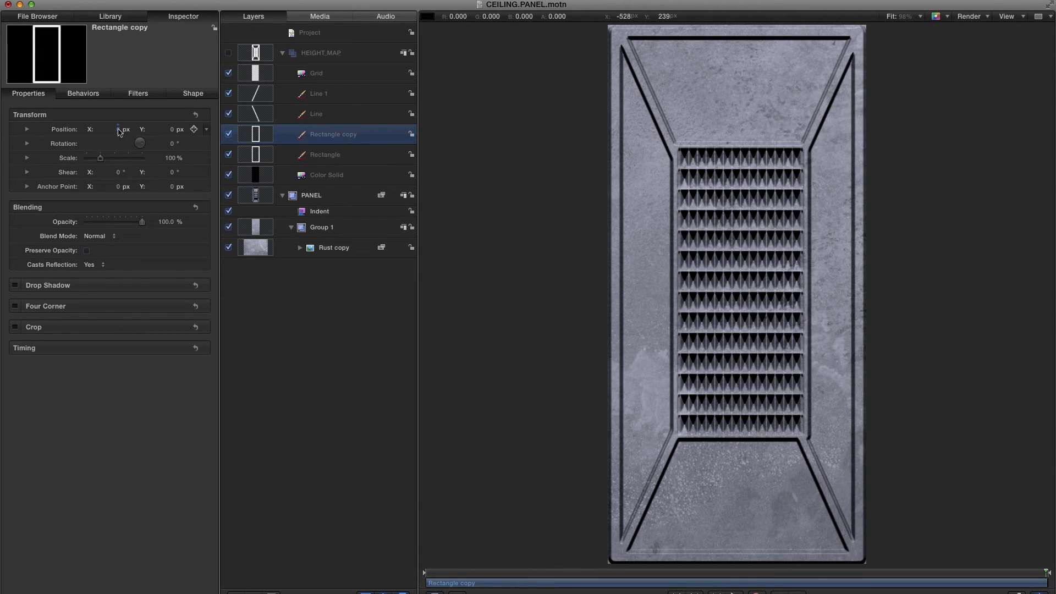
{"action": "left_click_drag", "start_coordinate": [121, 130], "coordinate": [113, 129]}
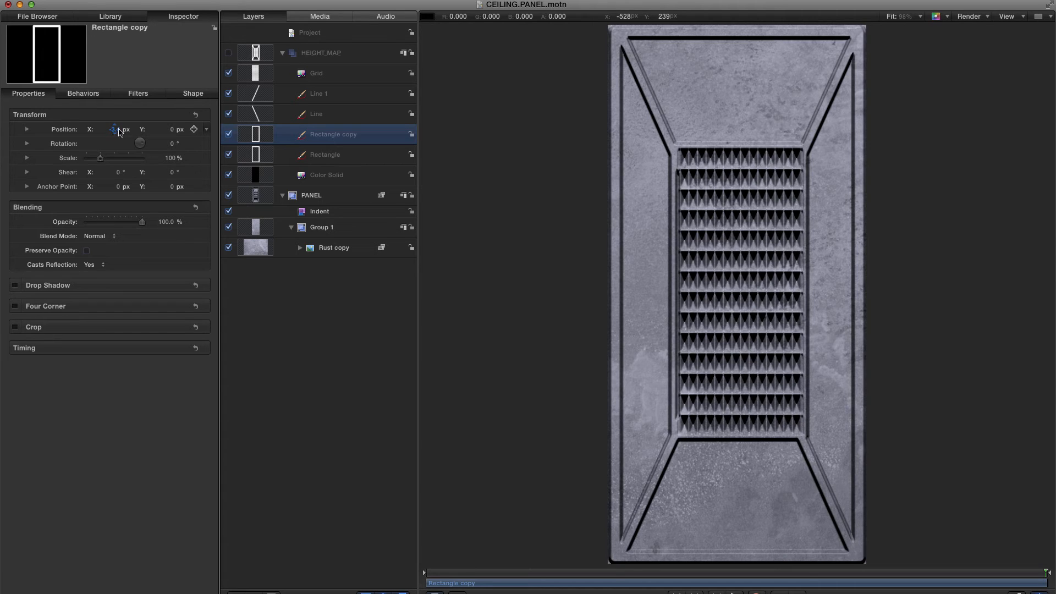
{"action": "key", "text": "super+s"}
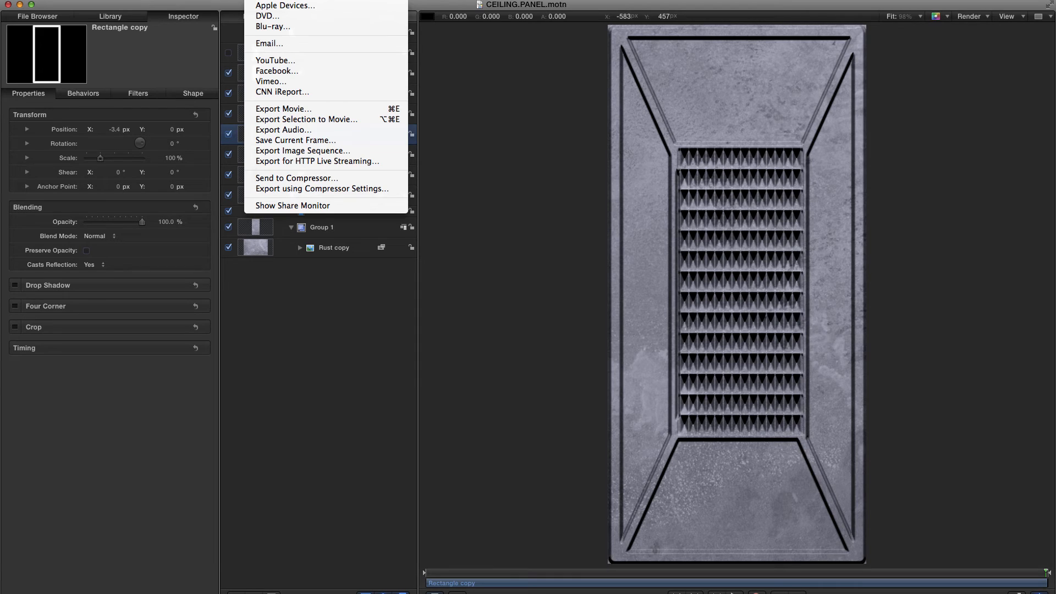
- Export the current frame as a JPEG named CEILING.PANEL.jpg in the TUTORIAL folder, replacing the existing file
{"action": "left_click", "coordinate": [300, 143]}
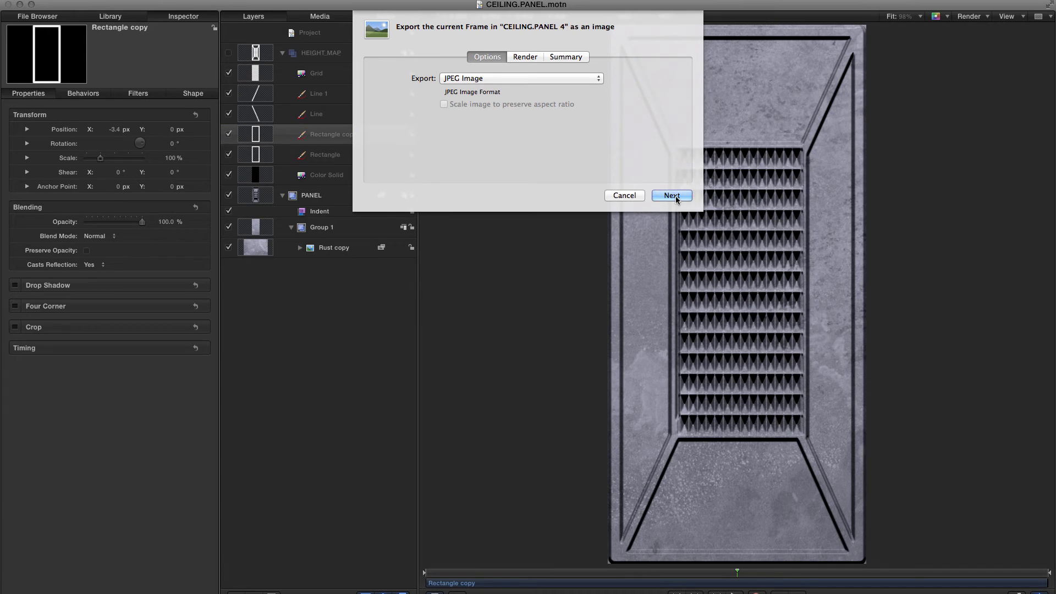
{"action": "left_click", "coordinate": [673, 196]}
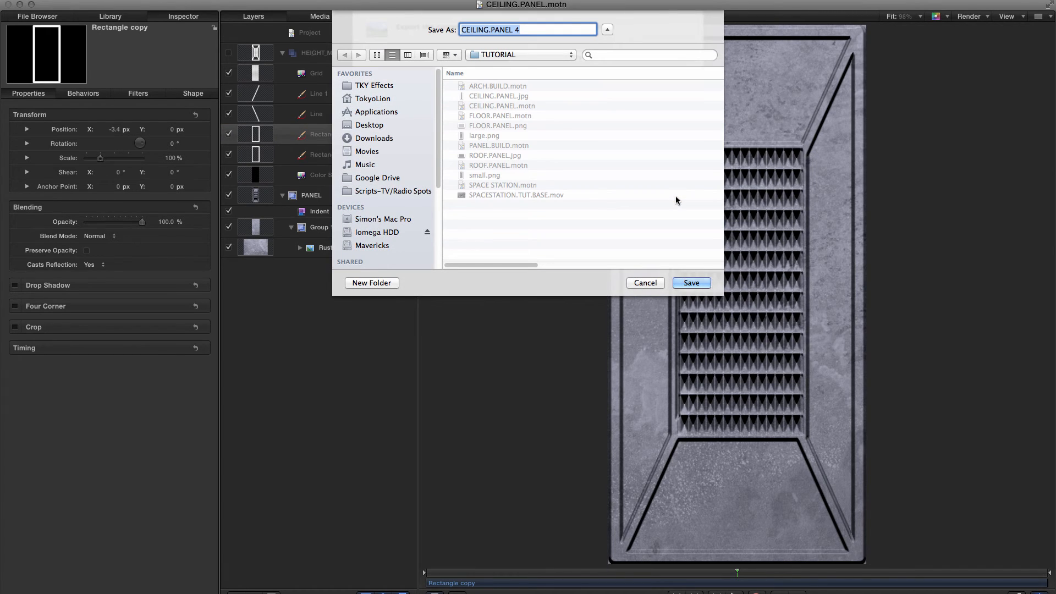
{"action": "left_click", "coordinate": [499, 96]}
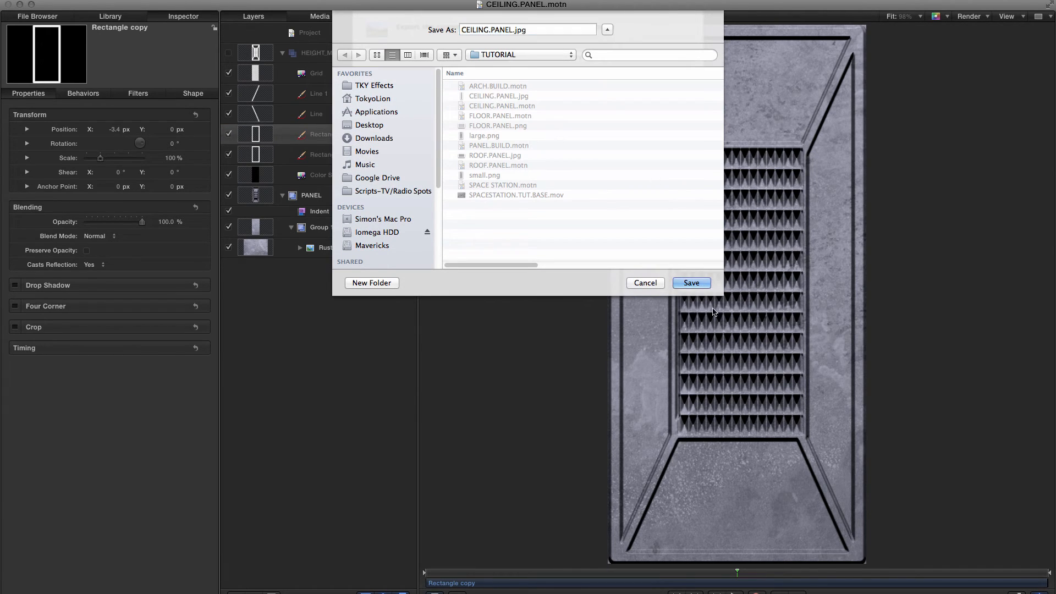
{"action": "left_click", "coordinate": [699, 287]}
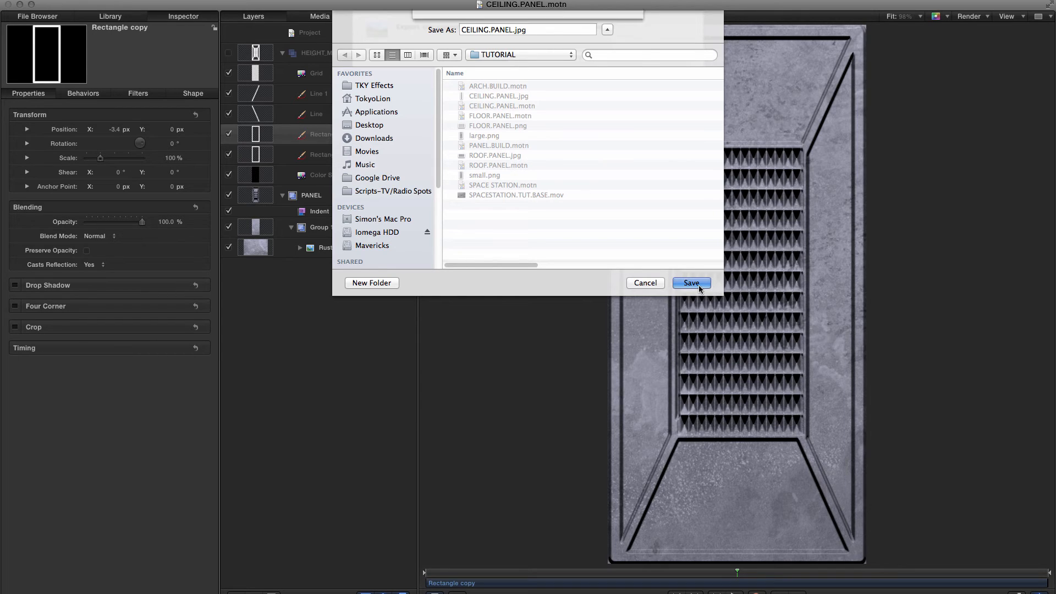
{"action": "left_click", "coordinate": [612, 77]}
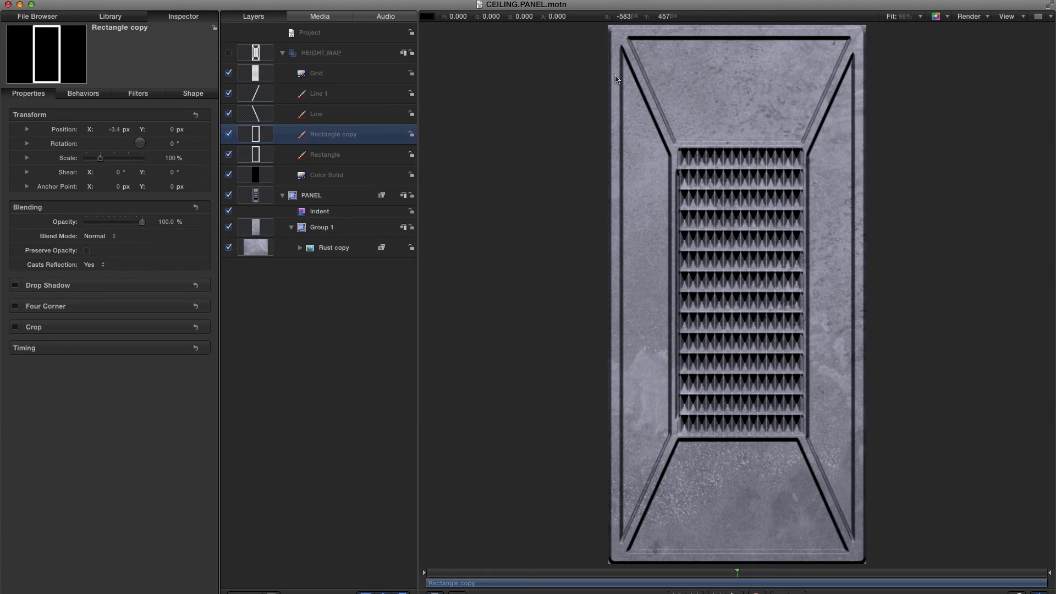
- Close the ceiling panel project and add CEILING.PANEL.jpg to the PANELS group of the SPACE STATION project
{"action": "key", "text": "super+w"}
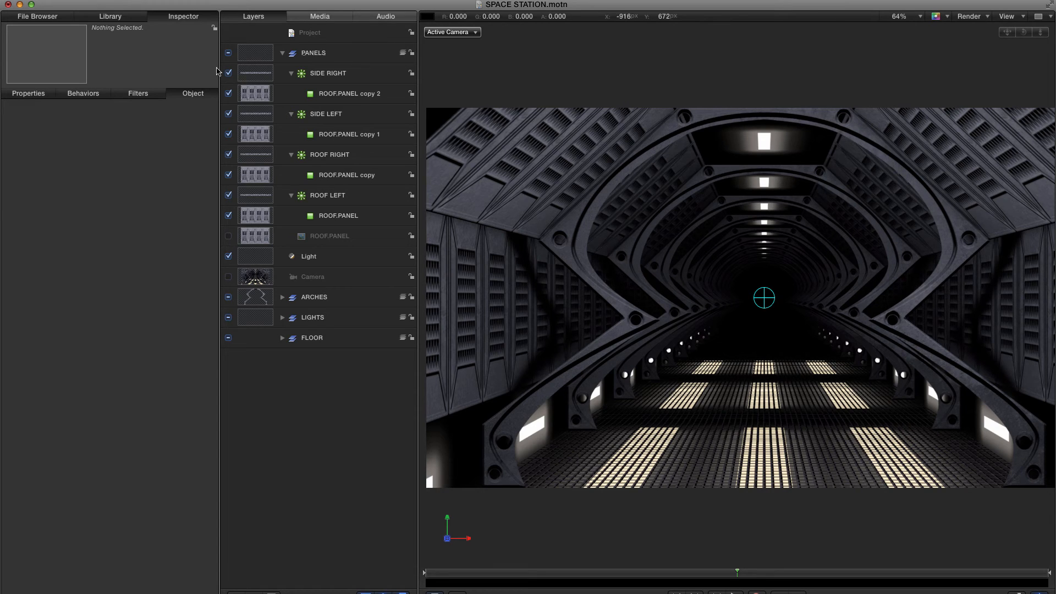
{"action": "left_click", "coordinate": [37, 16]}
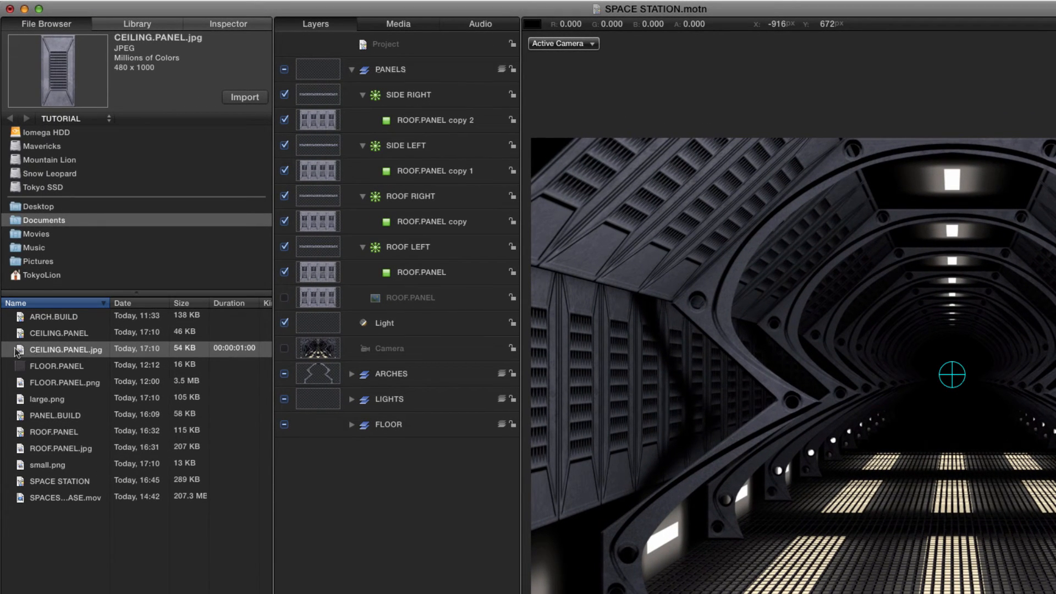
{"action": "left_click_drag", "start_coordinate": [29, 351], "coordinate": [335, 78]}
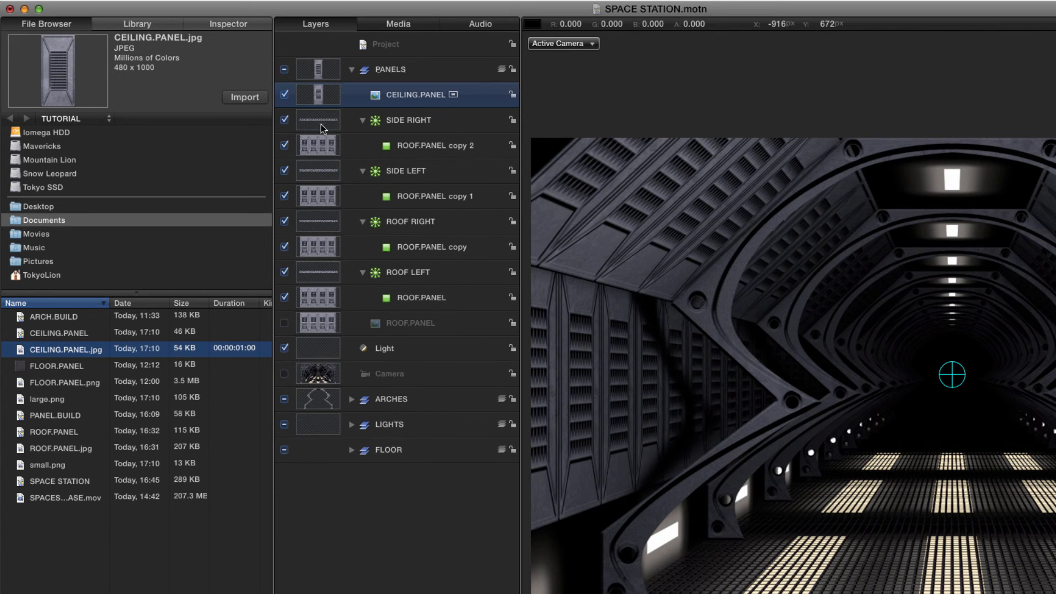
{"action": "left_click", "coordinate": [285, 94]}
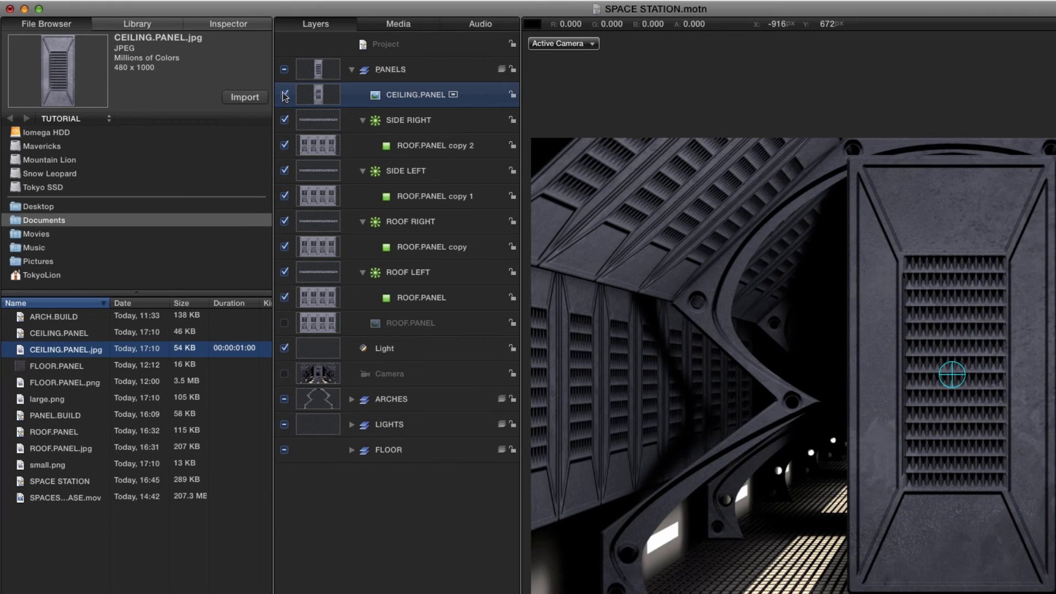
- Duplicate the SIDE RIGHT replicator in the PANELS group and rename the copy CEILING PANELS
{"action": "left_click", "coordinate": [317, 122]}
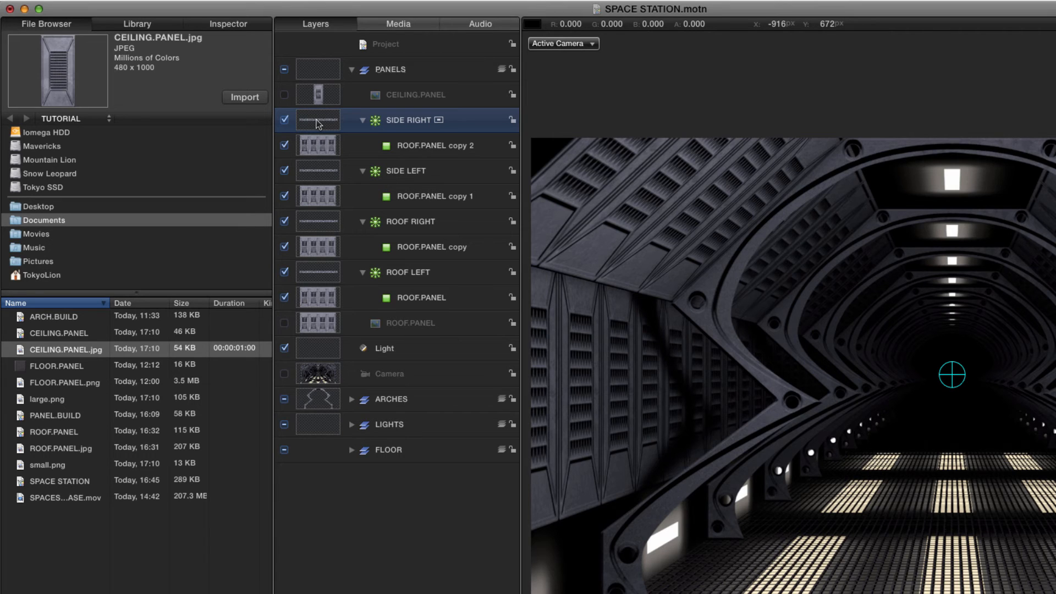
{"action": "key", "text": "super+d"}
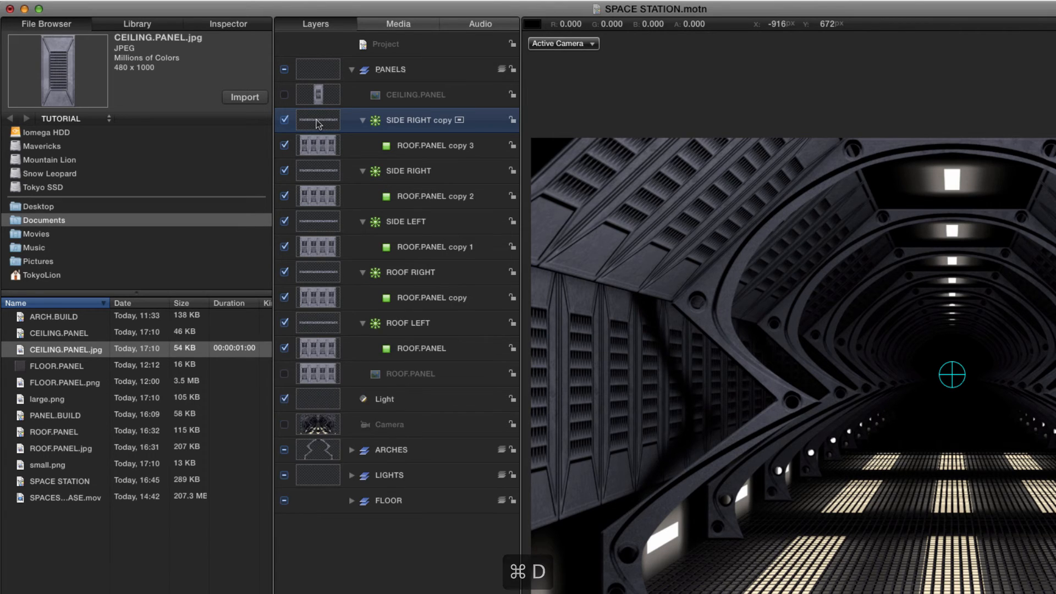
{"action": "double_click", "coordinate": [395, 121]}
{"action": "type", "text": "CEIL"}
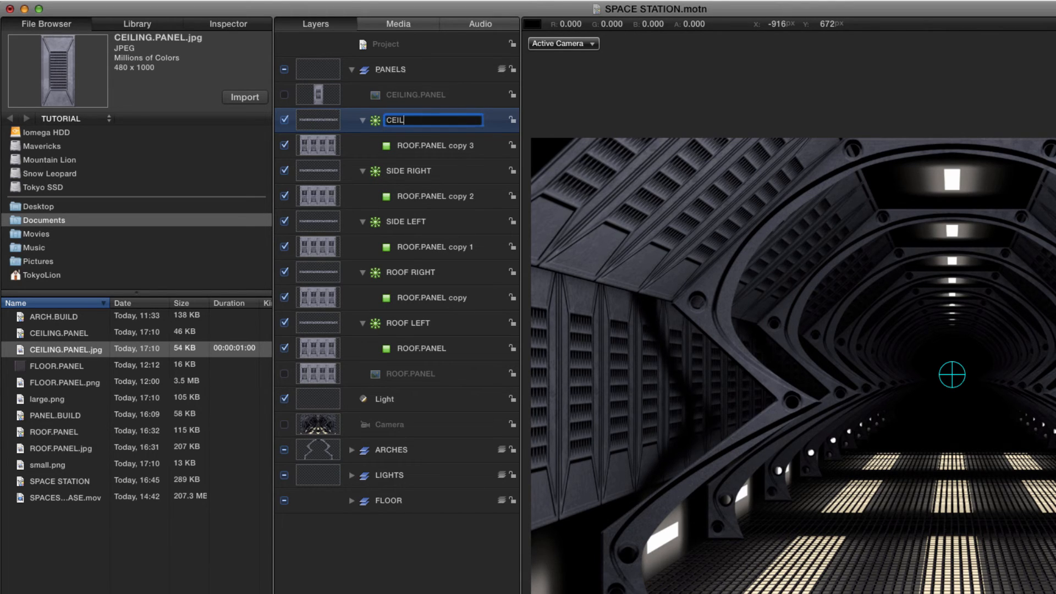
{"action": "type", "text": "ING PANELS"}
{"action": "key", "text": "Return"}
- Replace the source of the CEILING PANELS replicator cell with the CEILING.PANEL image and check its cell controls
{"action": "left_click", "coordinate": [313, 92]}
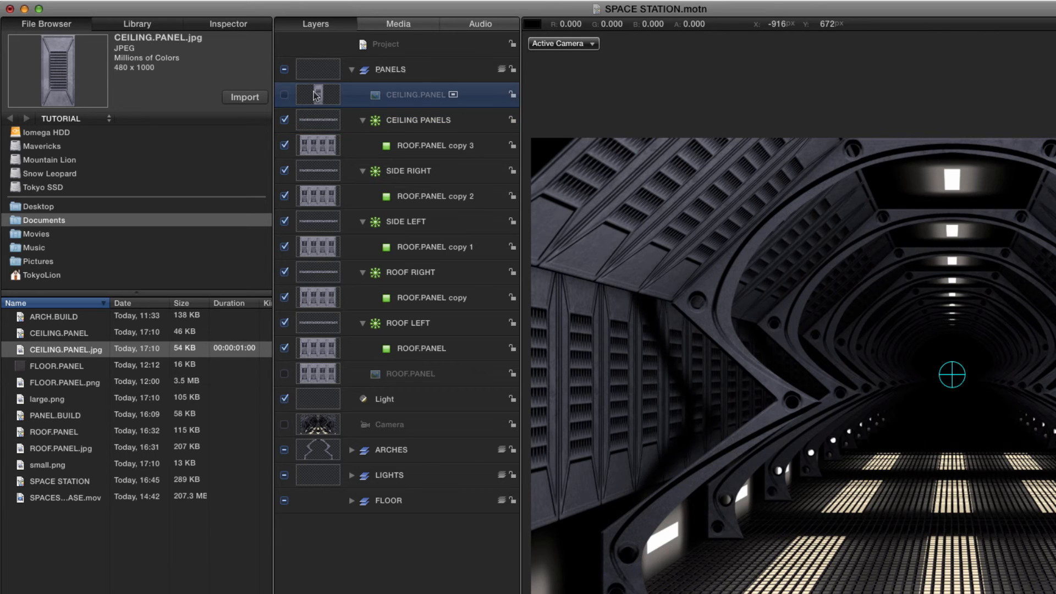
{"action": "left_click_drag", "start_coordinate": [313, 91], "coordinate": [387, 147]}
{"action": "left_click", "coordinate": [412, 143]}
{"action": "key", "text": "F4"}
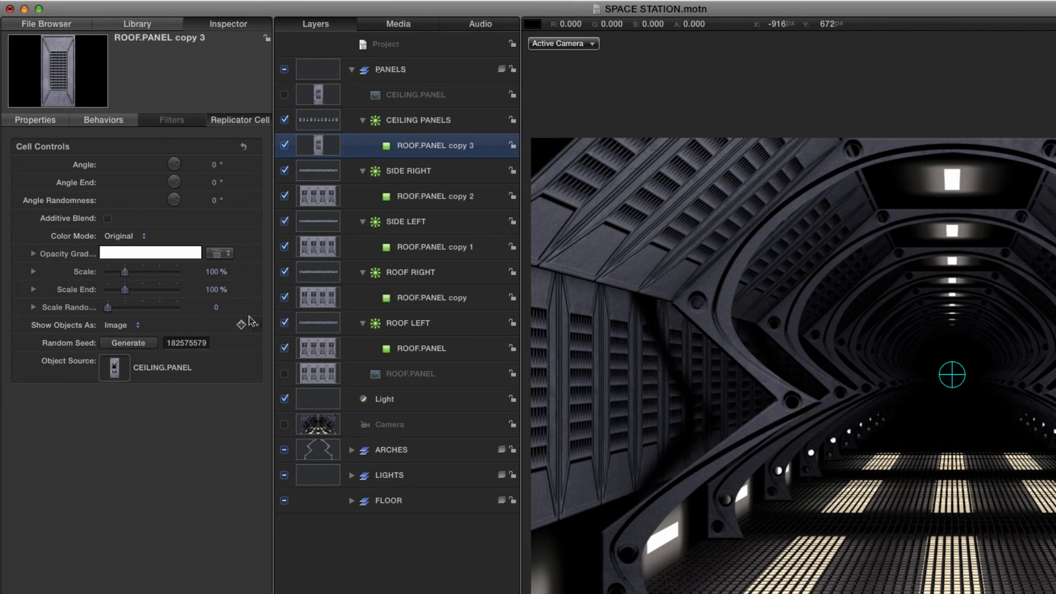
- Set the CEILING PANELS replicator to a height of 10000 with 1 column and 11 rows
{"action": "left_click", "coordinate": [379, 121]}
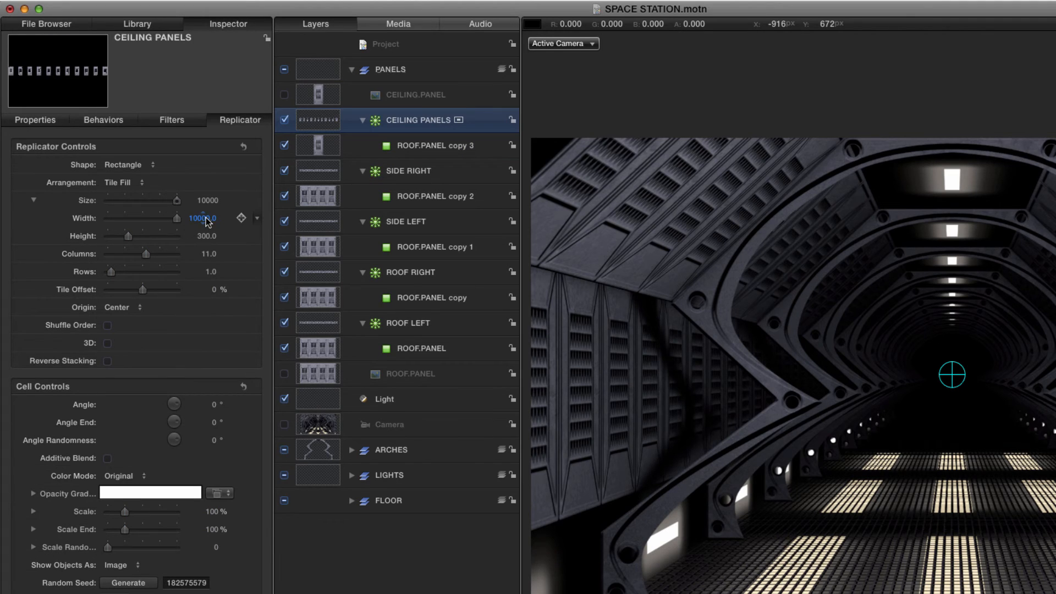
{"action": "left_click", "coordinate": [206, 238]}
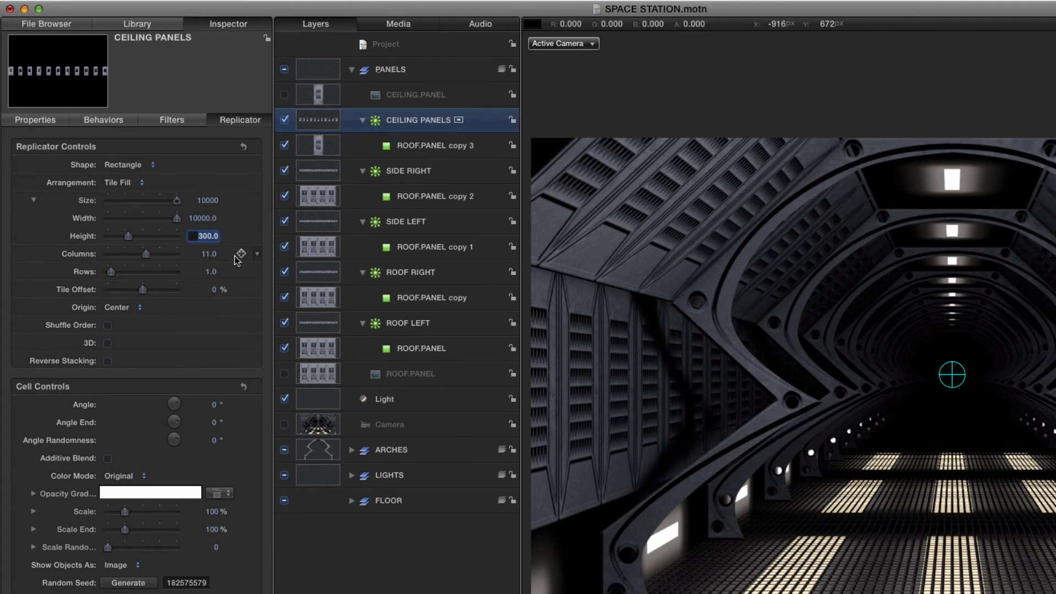
{"action": "type", "text": "1"}
{"action": "key", "text": "Return"}
{"action": "left_click", "coordinate": [204, 254]}
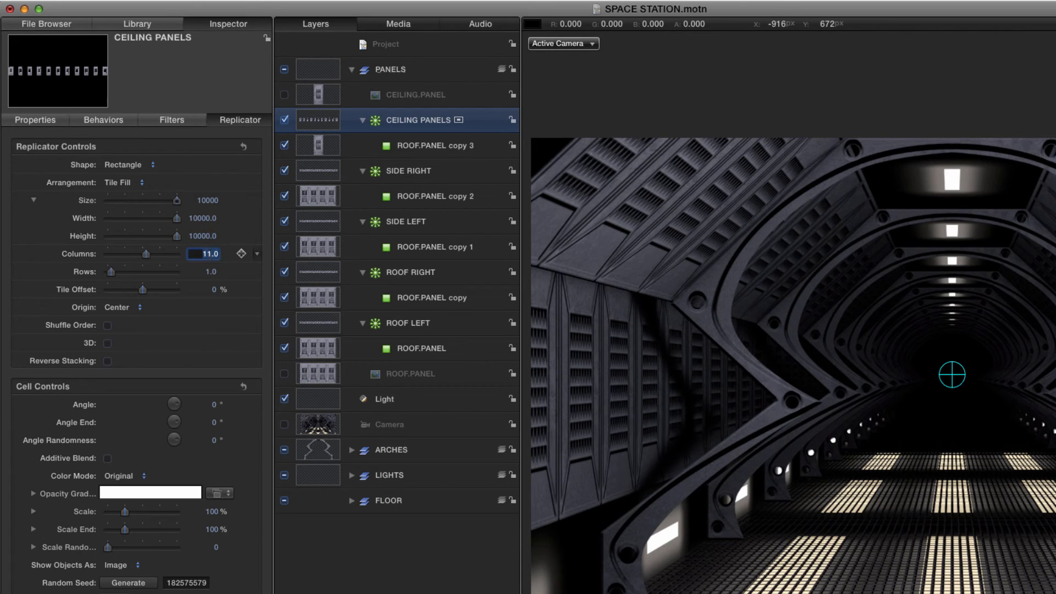
{"action": "type", "text": "1"}
{"action": "key", "text": "Tab"}
{"action": "type", "text": "11"}
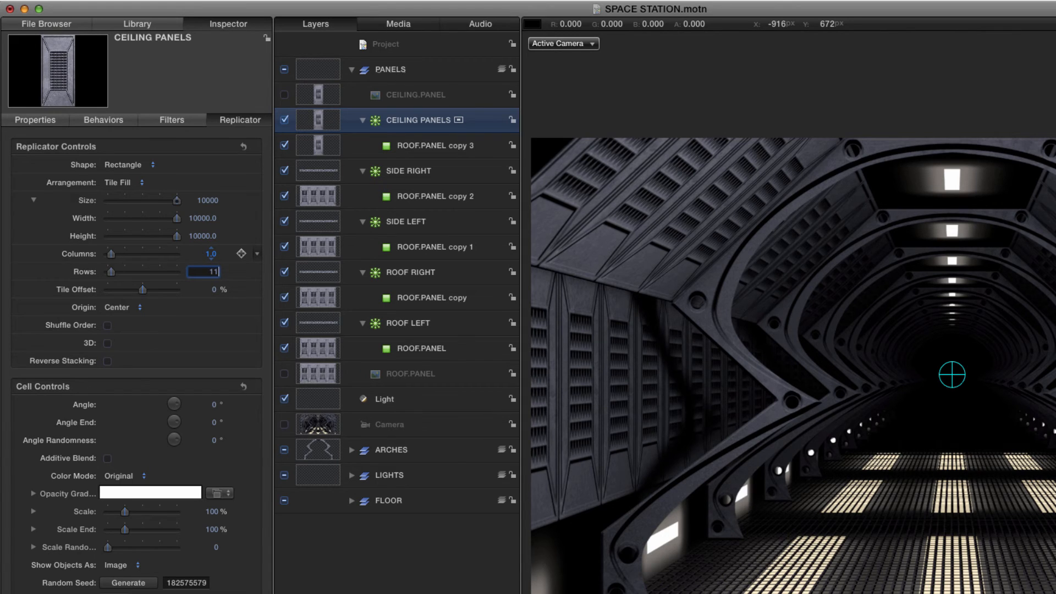
{"action": "key", "text": "Return"}
- Set the CEILING PANELS position to X 0 px and Y -540 px
{"action": "left_click", "coordinate": [40, 117]}
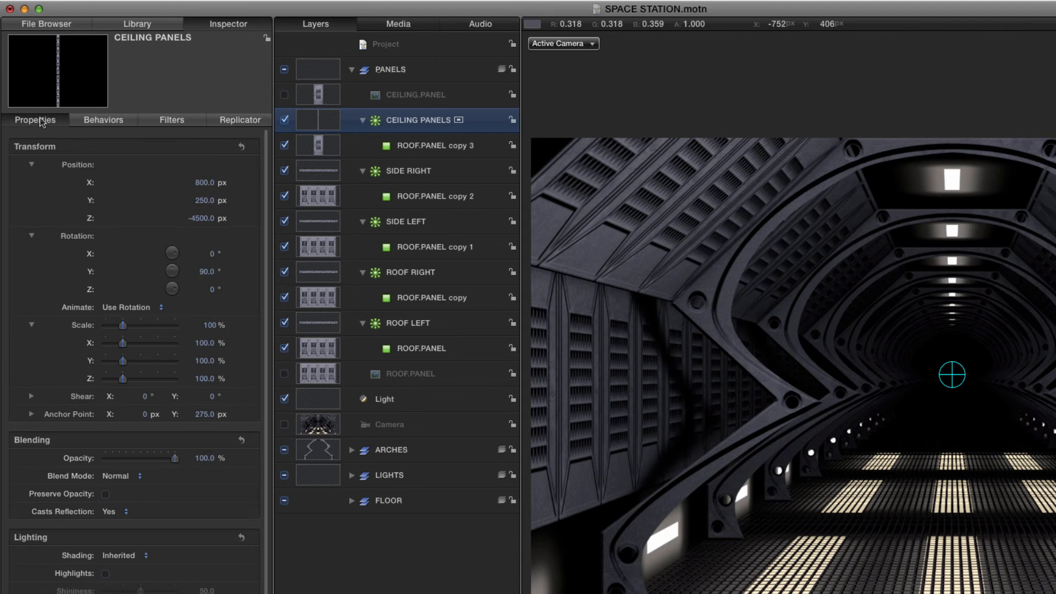
{"action": "left_click", "coordinate": [205, 183]}
{"action": "type", "text": "0"}
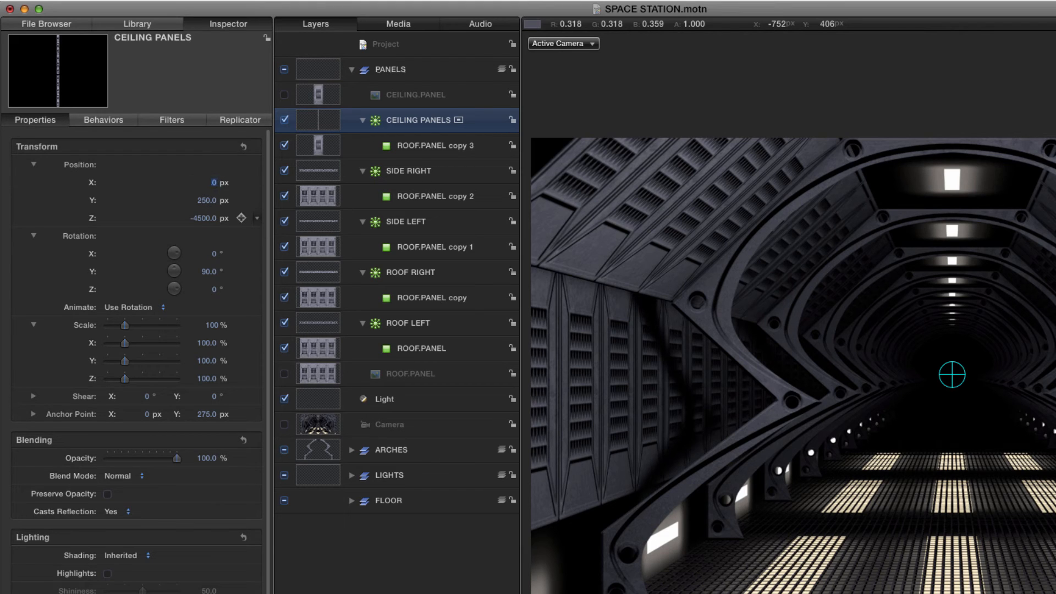
{"action": "key", "text": "Tab"}
{"action": "type", "text": "-540"}
{"action": "key", "text": "Return"}
- Set the CEILING PANELS rotation to X 90° and Y 0°, and its anchor point Y to 0 px
{"action": "left_click", "coordinate": [215, 254]}
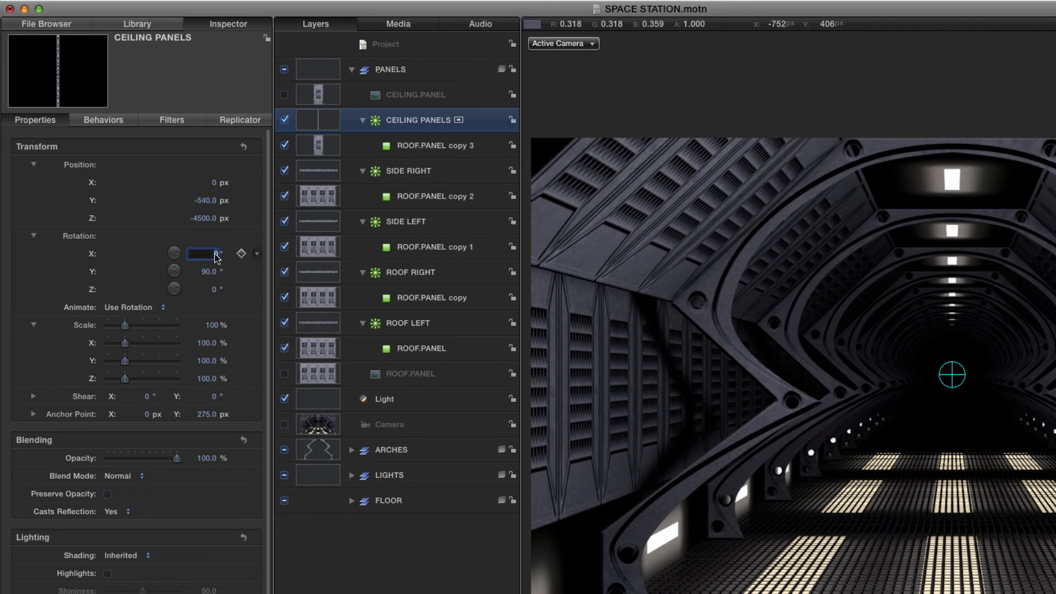
{"action": "type", "text": "90"}
{"action": "key", "text": "Return"}
{"action": "key", "text": "Tab"}
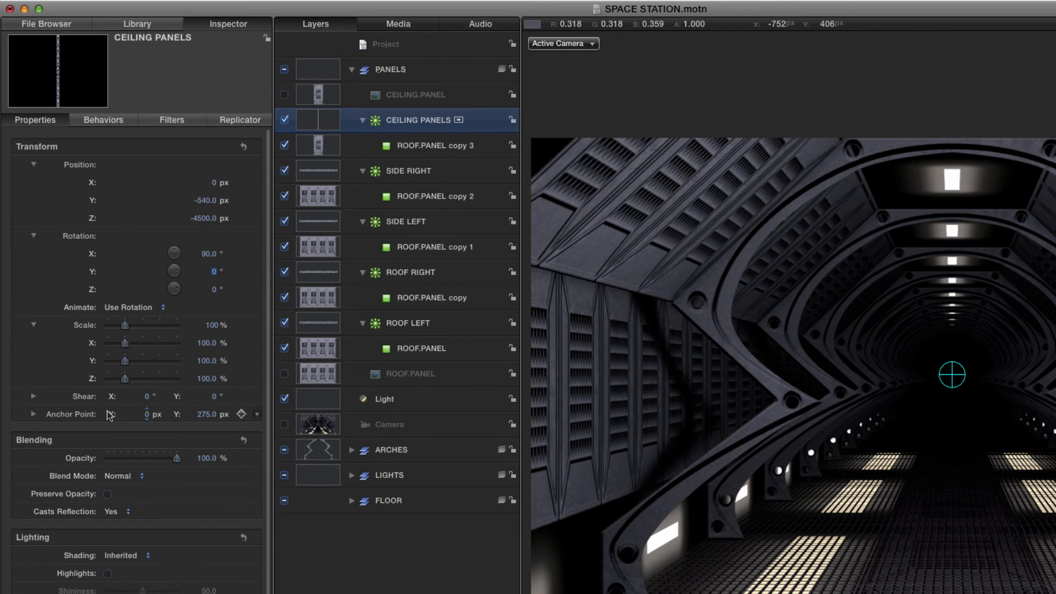
{"action": "left_click", "coordinate": [209, 414]}
{"action": "type", "text": "0"}
{"action": "key", "text": "Return"}
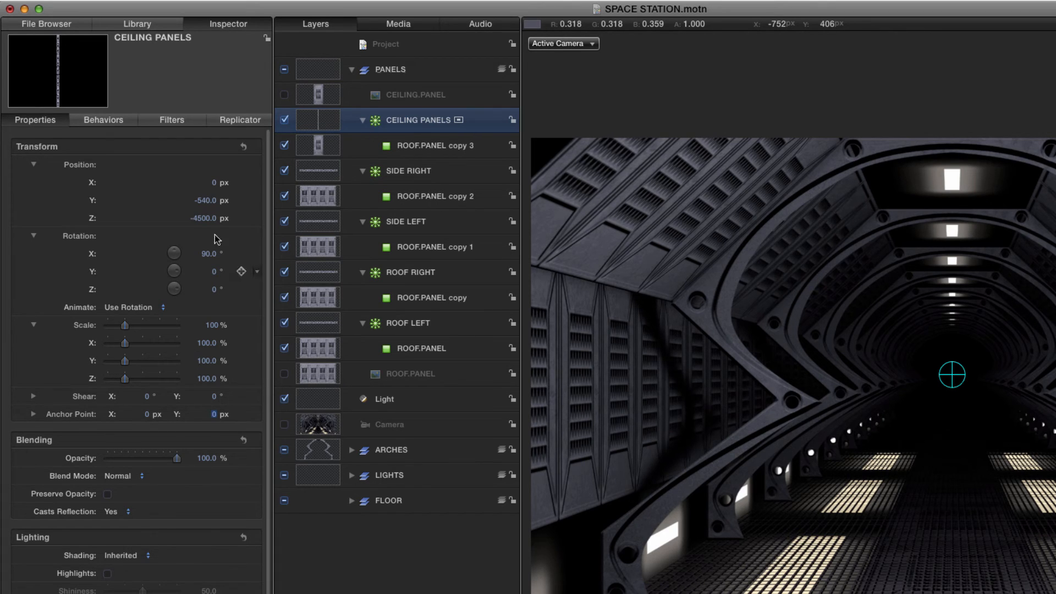
- Change the CEILING PANELS Y position to 540 px and deselect everything
{"action": "left_click", "coordinate": [208, 200]}
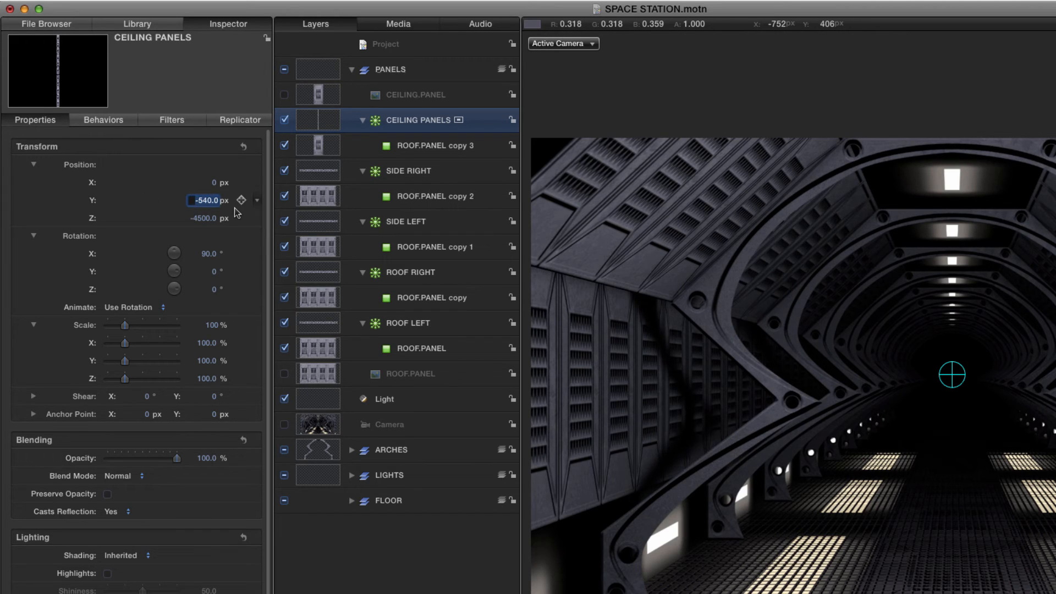
{"action": "type", "text": "540"}
{"action": "key", "text": "Return"}
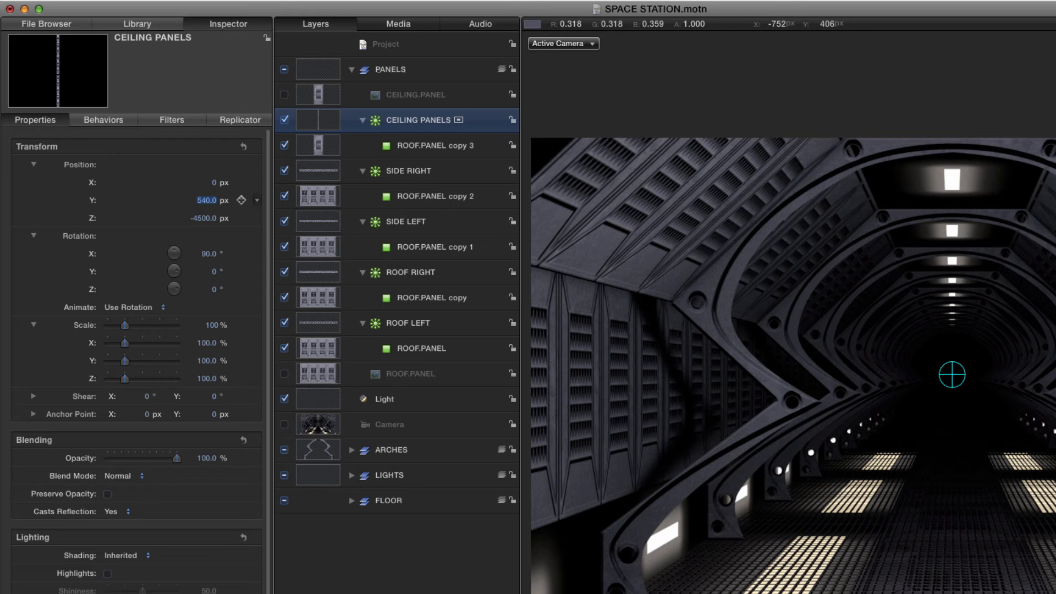
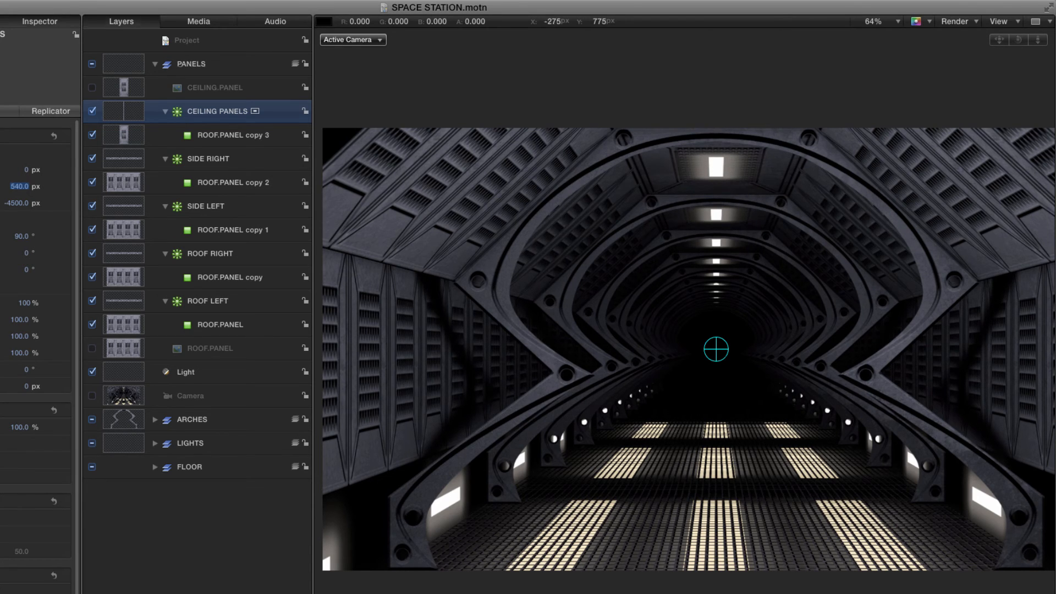
{"action": "key", "text": "super+shift+a"}
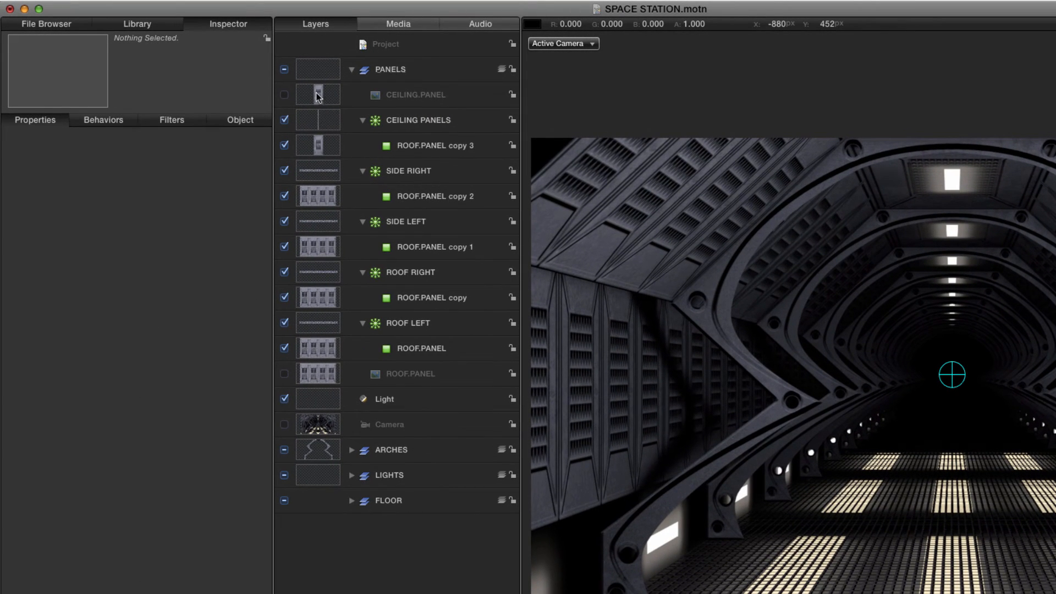
- Duplicate the CEILING PANELS replicator and rename the copy LOWER LEFT
{"action": "left_click", "coordinate": [320, 121]}
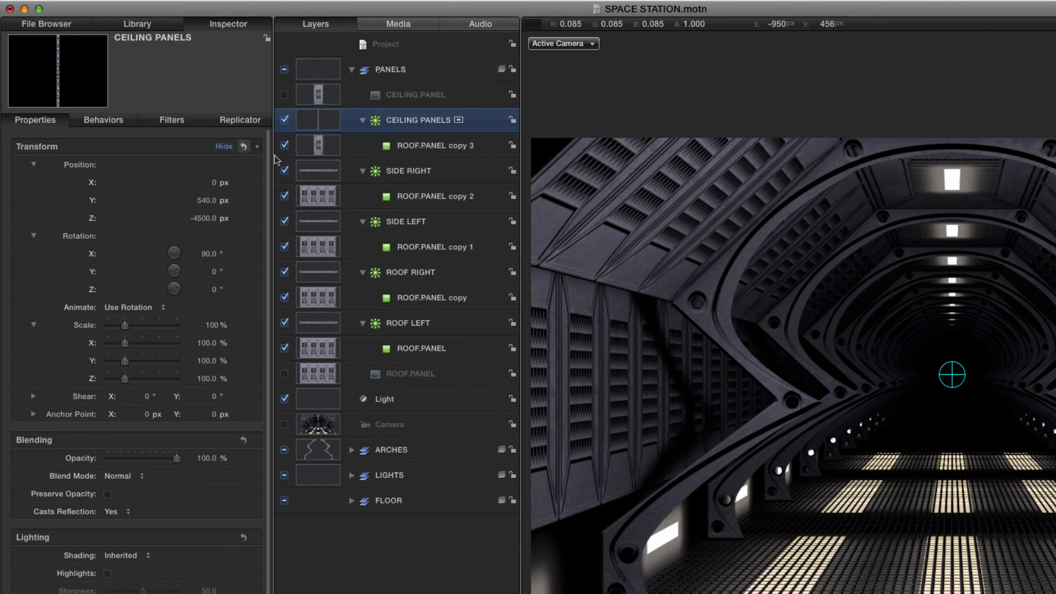
{"action": "key", "text": "super+d"}
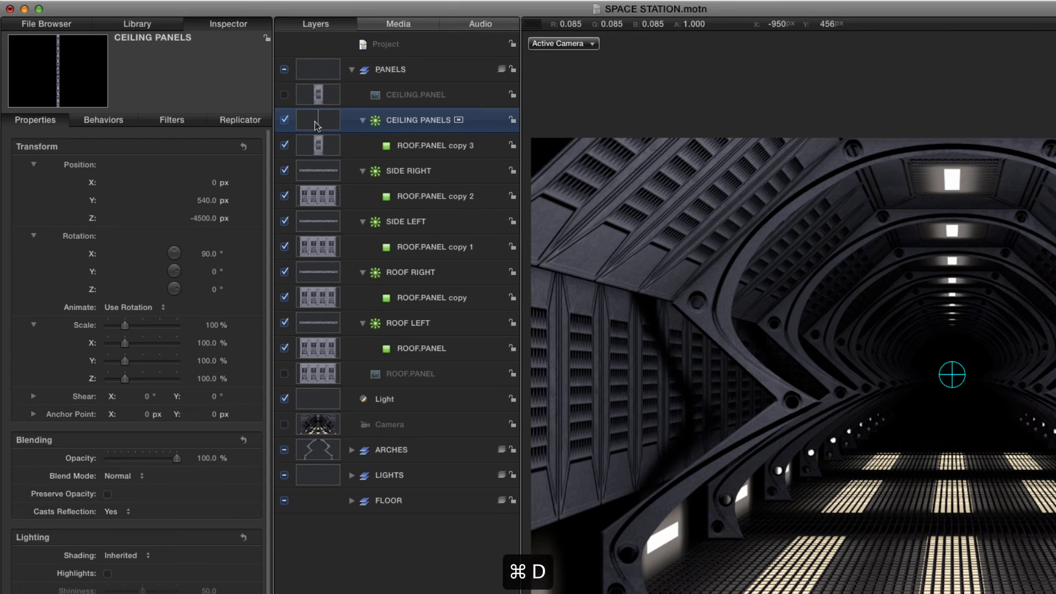
{"action": "double_click", "coordinate": [404, 121]}
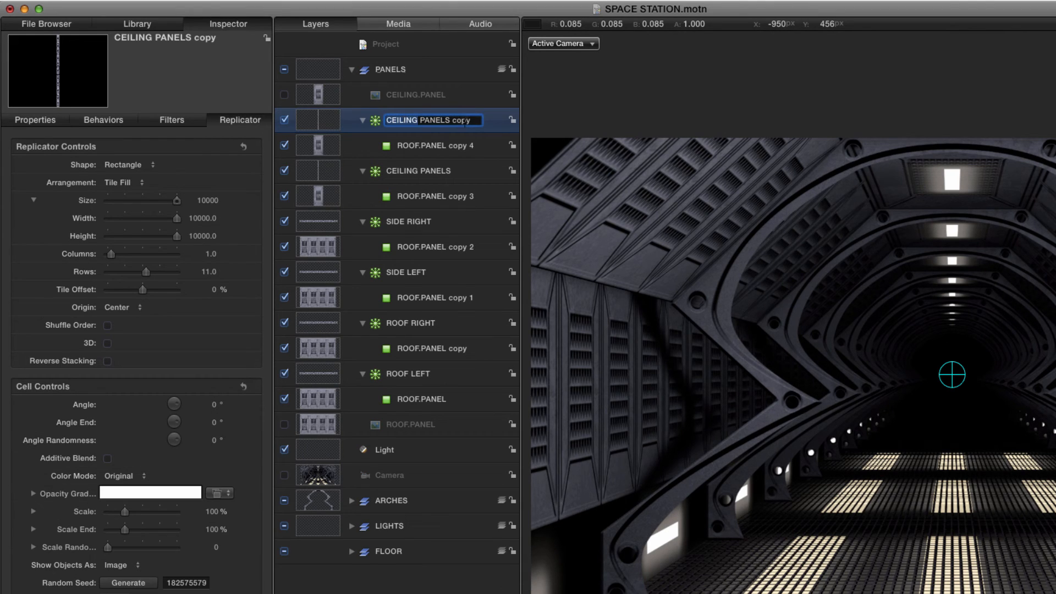
{"action": "left_click_drag", "start_coordinate": [465, 123], "coordinate": [386, 121]}
{"action": "type", "text": "LOWER LEF"}
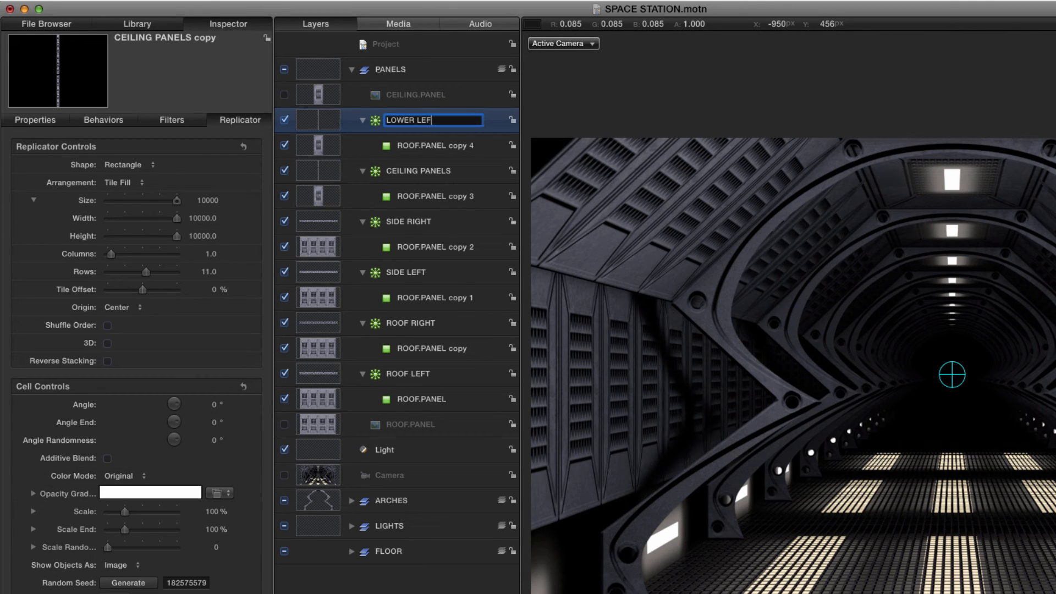
{"action": "type", "text": "T"}
{"action": "key", "text": "Return"}
- Set the LOWER LEFT replicator's rotation to X 0°, Y 90° and Z 90°
{"action": "key", "text": "F1"}
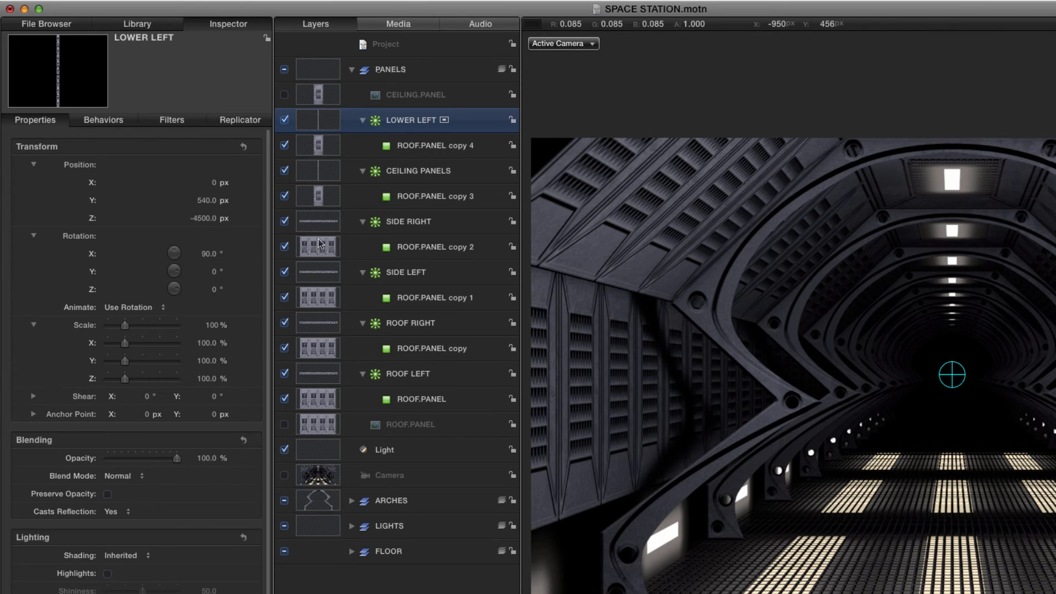
{"action": "left_click", "coordinate": [209, 254]}
{"action": "type", "text": "0"}
{"action": "key", "text": "Return"}
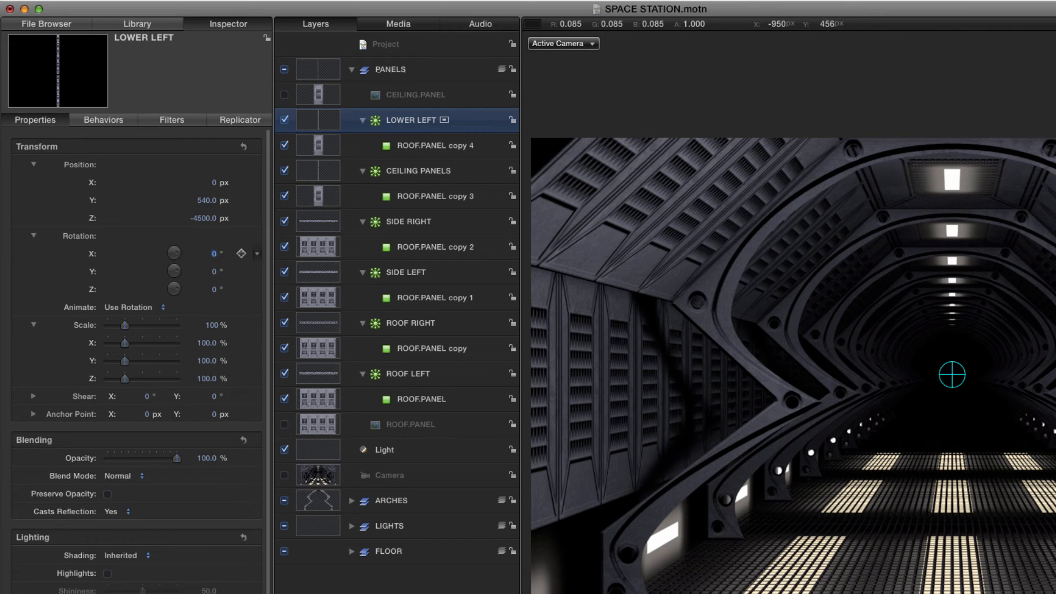
{"action": "type", "text": "90"}
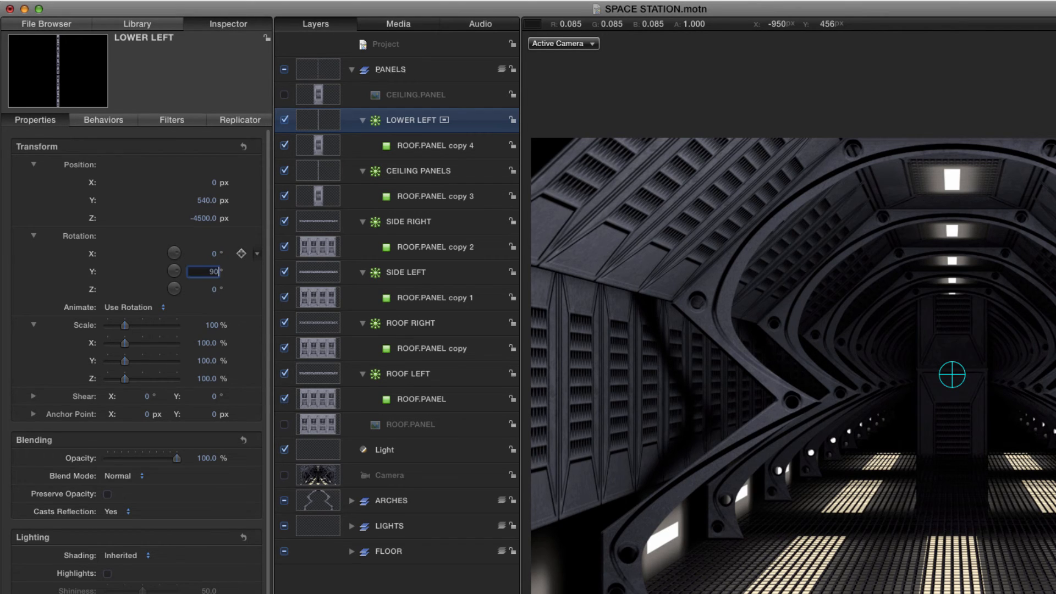
{"action": "key", "text": "Tab"}
{"action": "type", "text": "90"}
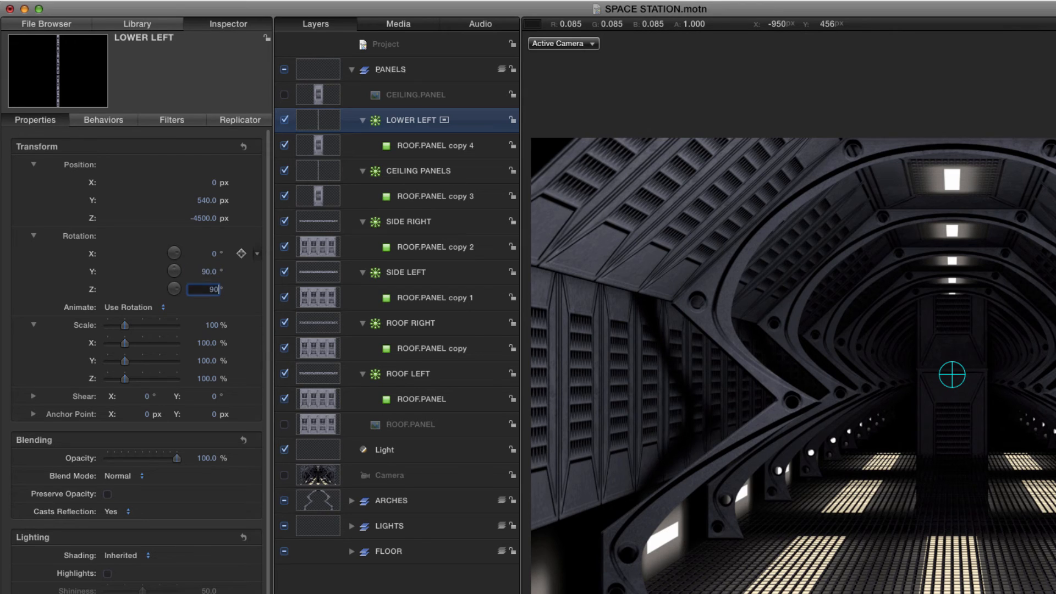
{"action": "key", "text": "Return"}
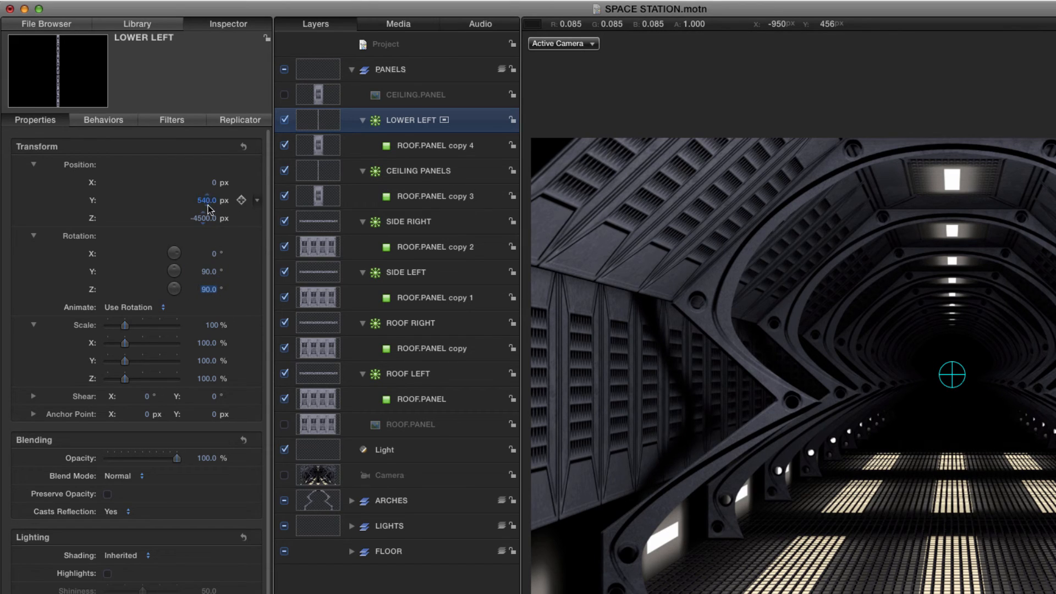
- Position the LOWER LEFT replicator at X -900 px and Y -450 px
{"action": "left_click", "coordinate": [215, 183]}
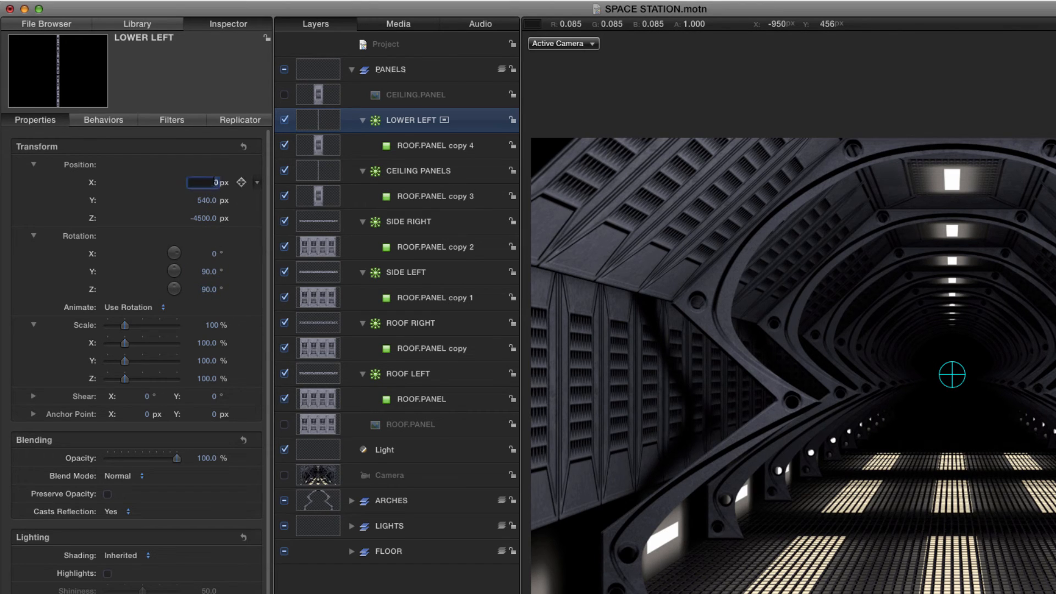
{"action": "type", "text": "-900"}
{"action": "left_click", "coordinate": [203, 200]}
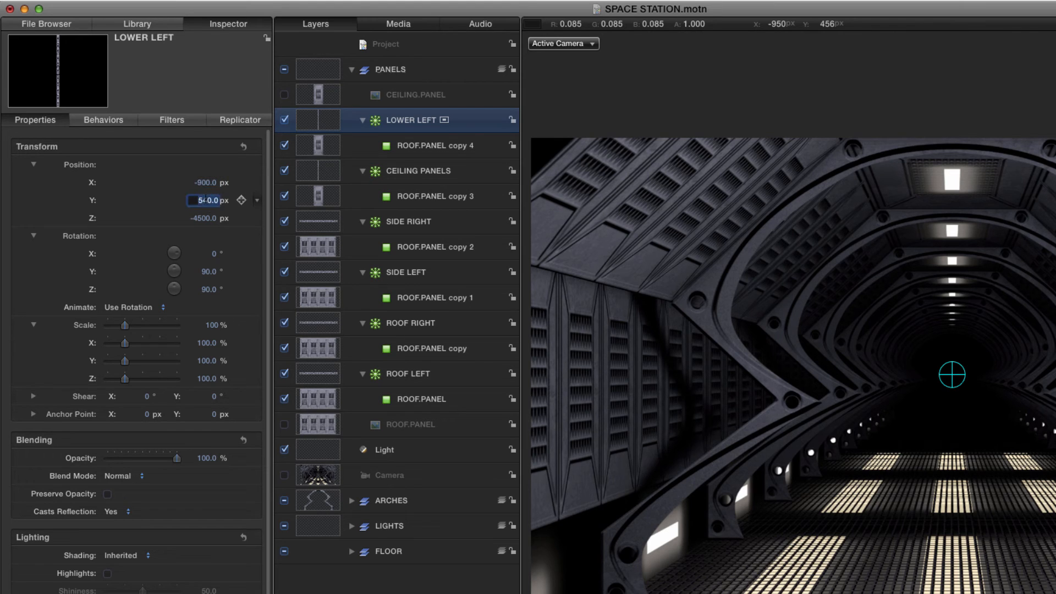
{"action": "type", "text": "-450"}
{"action": "key", "text": "Return"}
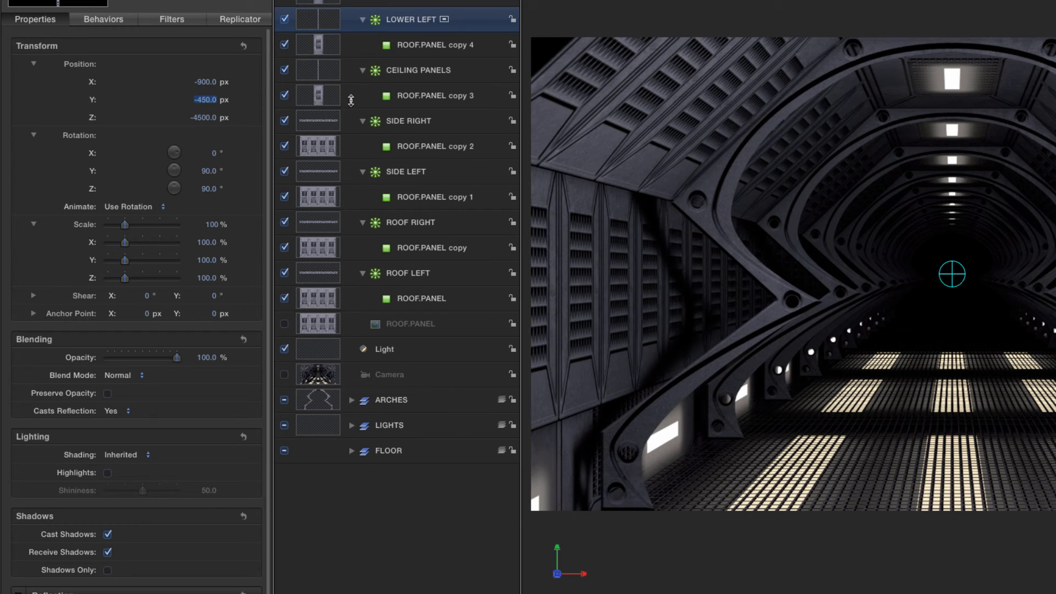
- Turn off the scene light and set the X position of the LEFT LIGHTS replicator in the LIGHTS group to -899 px
{"action": "left_click", "coordinate": [285, 349]}
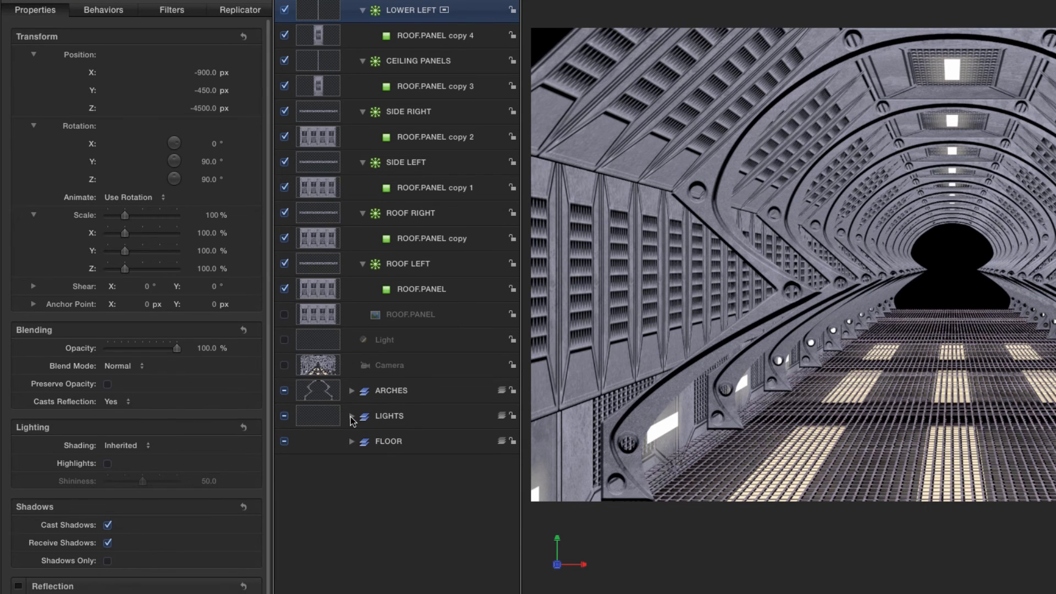
{"action": "left_click", "coordinate": [351, 425]}
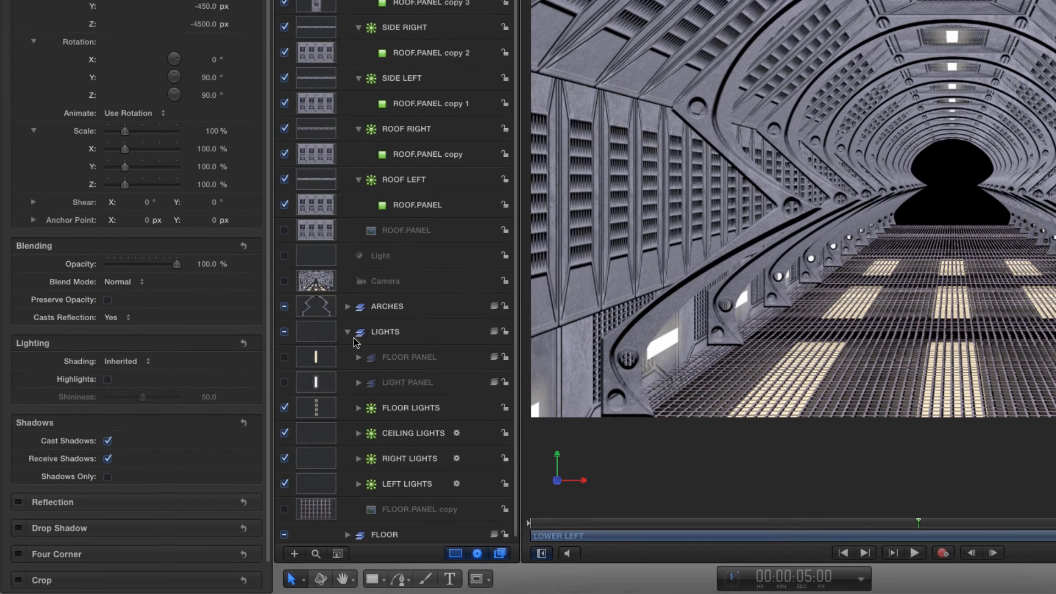
{"action": "scroll", "coordinate": [520, 355], "scroll_direction": "down", "scroll_amount": 1}
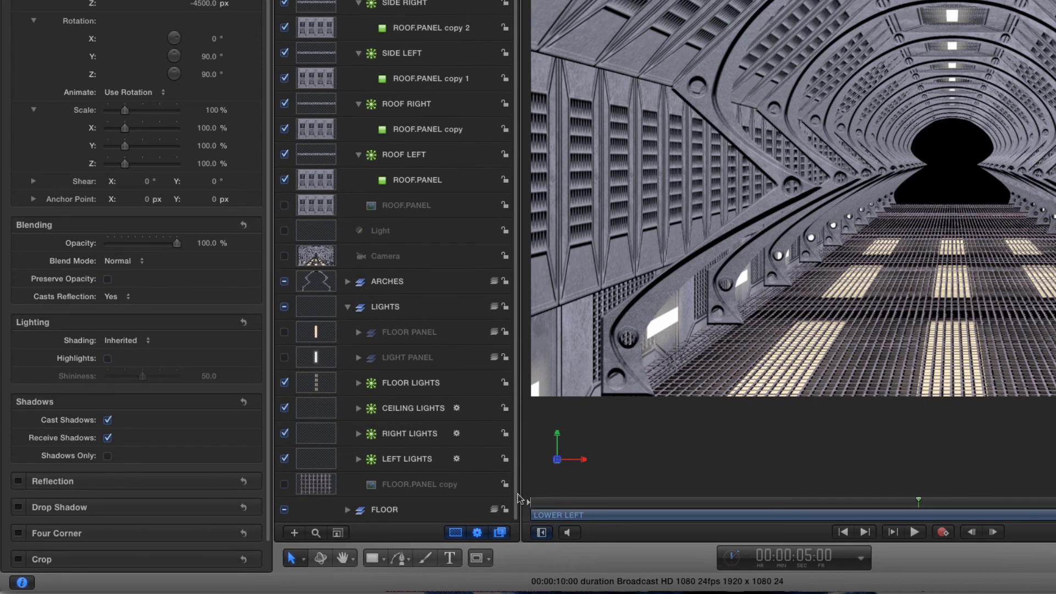
{"action": "left_click", "coordinate": [318, 457]}
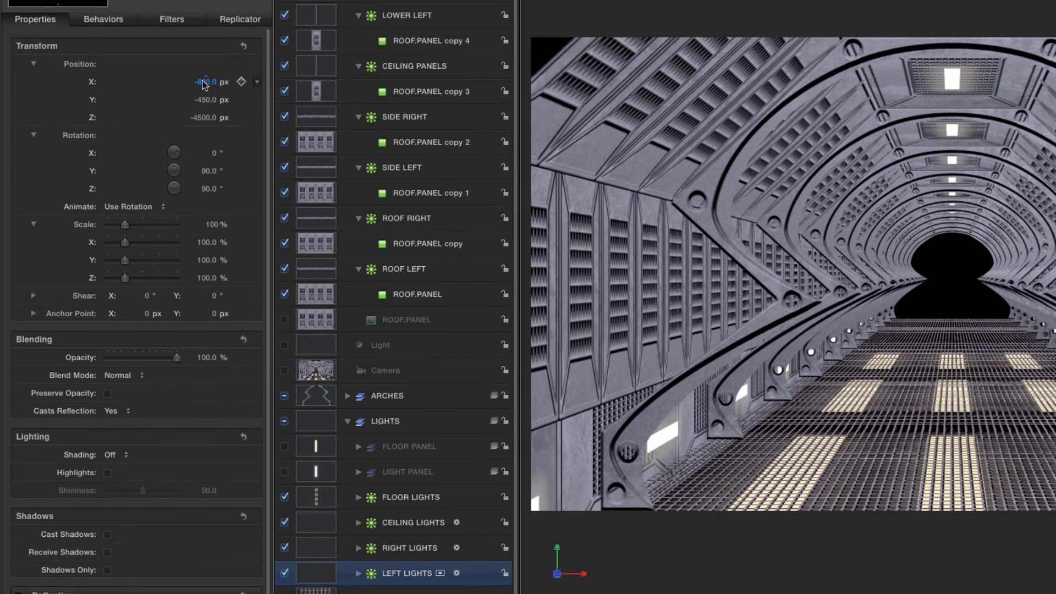
{"action": "left_click", "coordinate": [203, 82]}
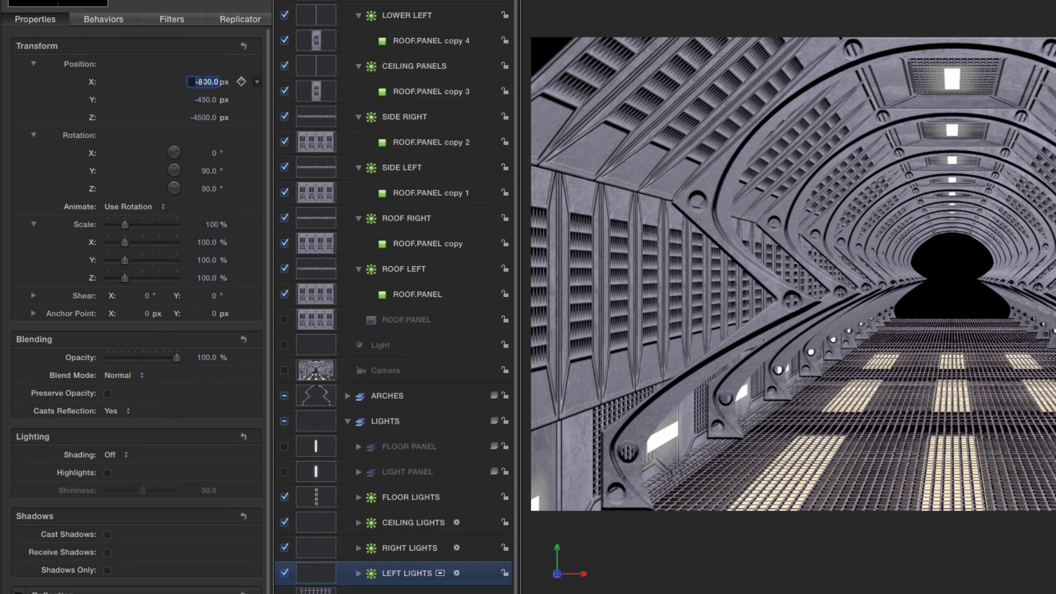
{"action": "type", "text": "-899"}
{"action": "key", "text": "Return"}
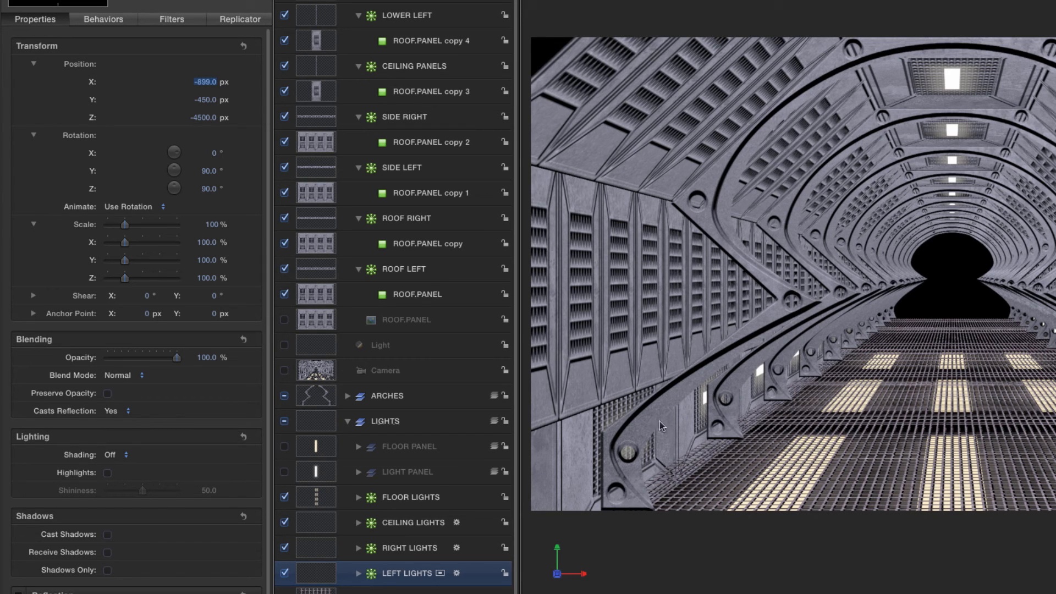
- Set the RIGHT LIGHTS replicator's X position to 899 px
{"action": "left_click", "coordinate": [316, 549]}
{"action": "left_click", "coordinate": [203, 83]}
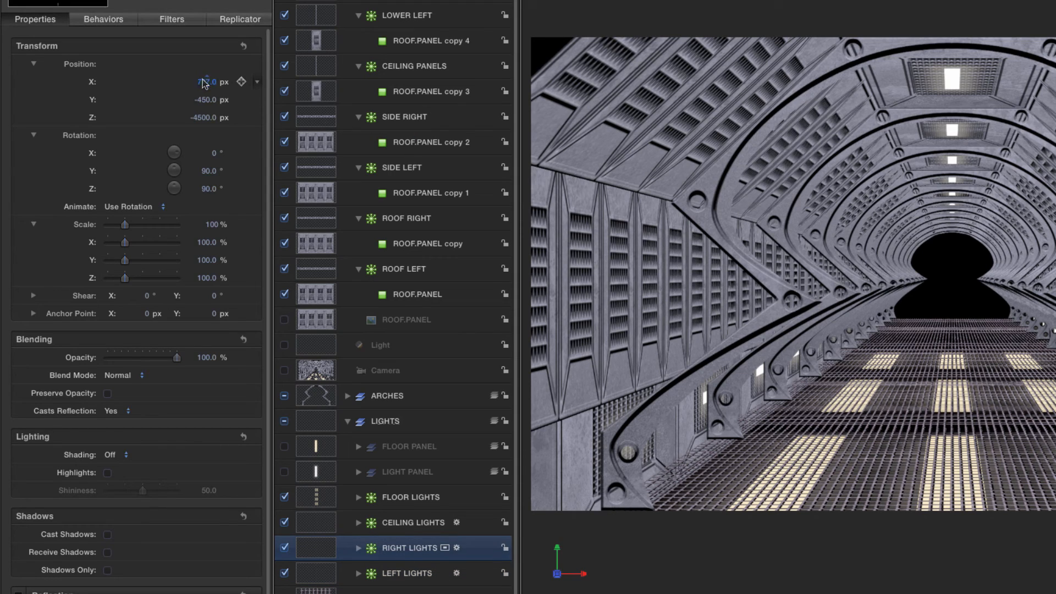
{"action": "type", "text": "899"}
{"action": "key", "text": "Return"}
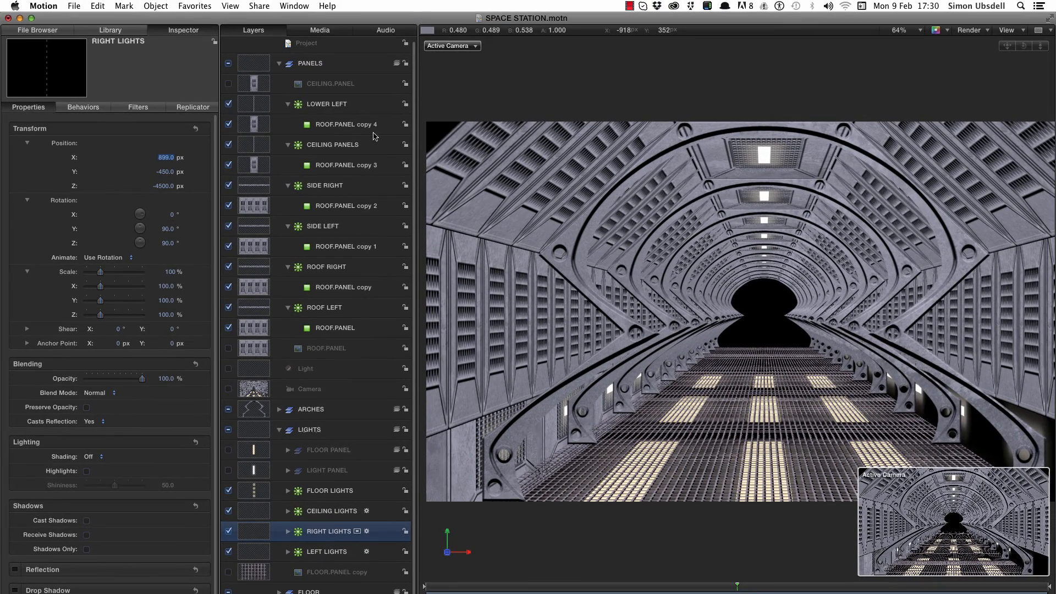
- Duplicate the LOWER LEFT replicator and rename the copy LOWER RIGHT
{"action": "left_click", "coordinate": [258, 105]}
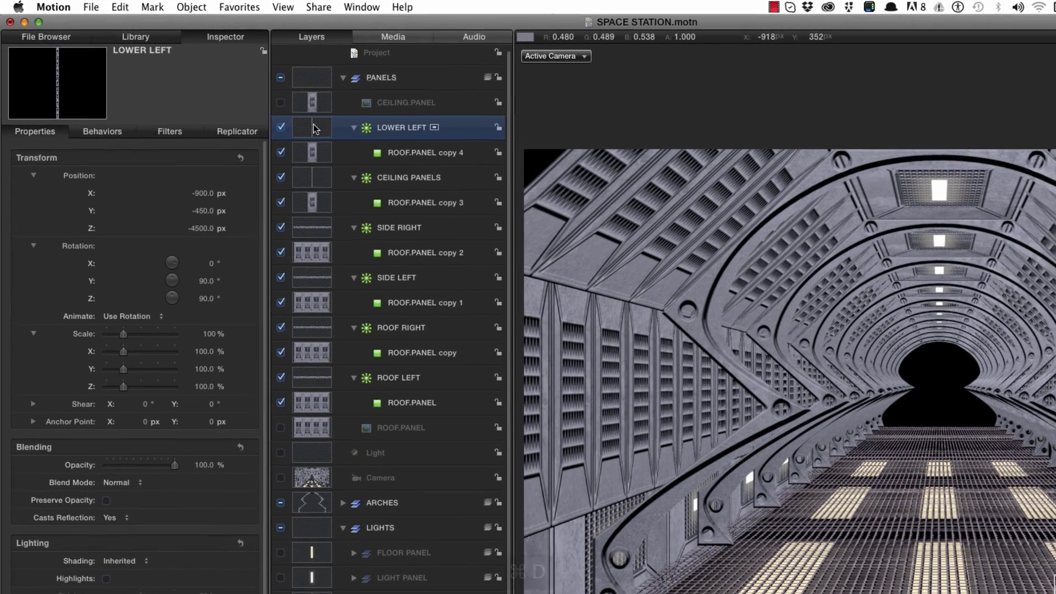
{"action": "key", "text": "super+d"}
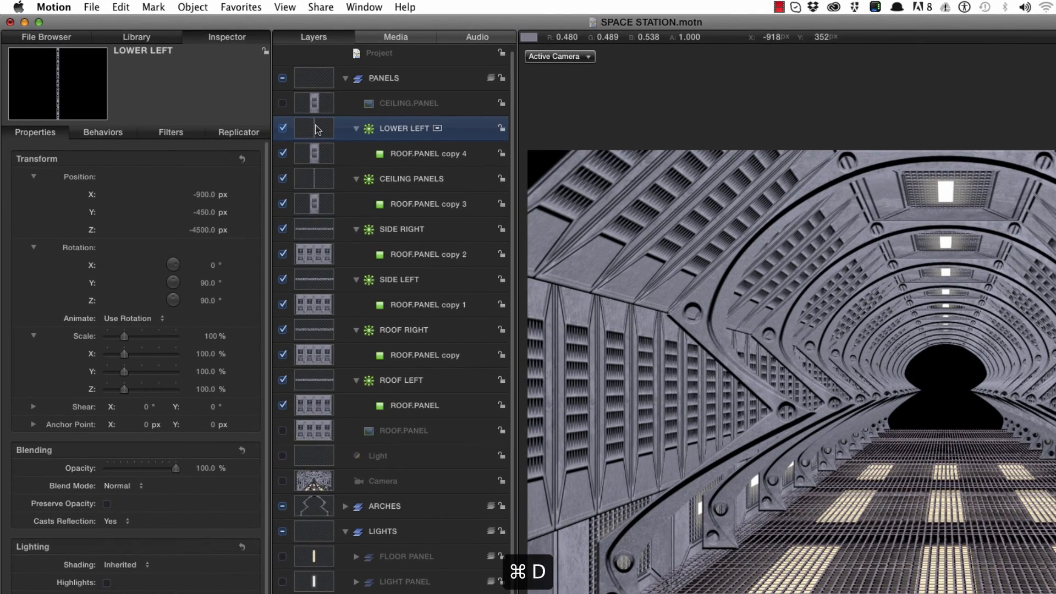
{"action": "double_click", "coordinate": [409, 128]}
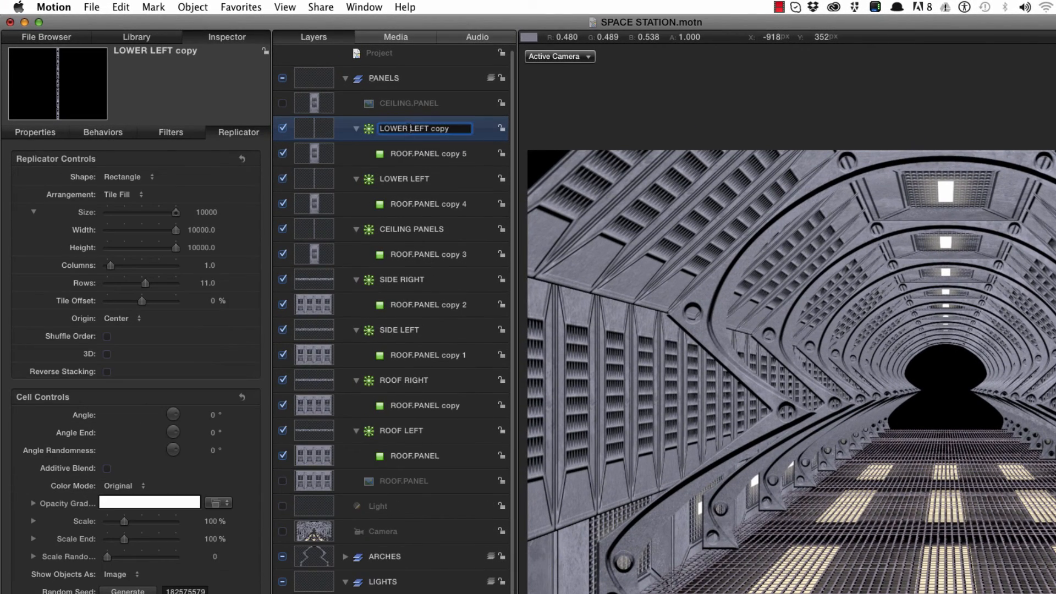
{"action": "left_click_drag", "start_coordinate": [410, 128], "coordinate": [449, 128]}
{"action": "type", "text": "RIGH"}
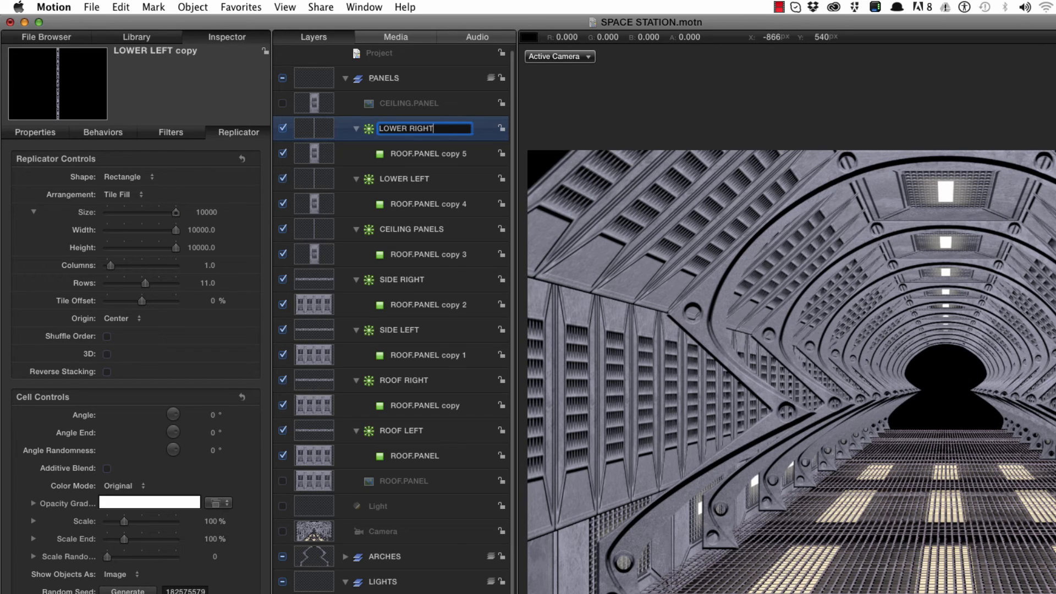
{"action": "type", "text": "T"}
{"action": "key", "text": "Return"}
- Set the LOWER RIGHT replicator's X position to 900 px and turn the scene light back on
{"action": "key", "text": "F1"}
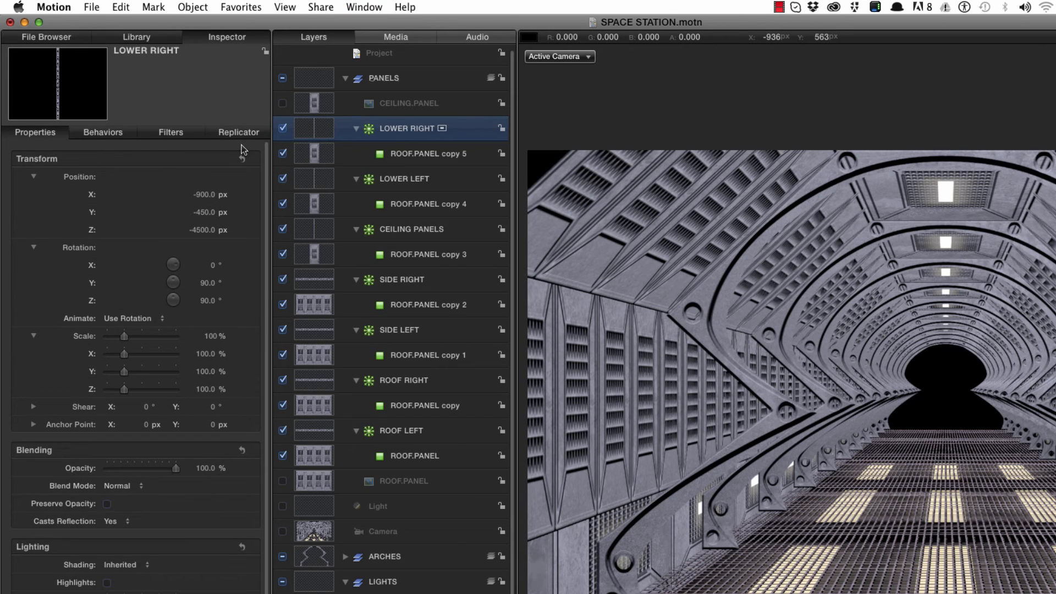
{"action": "left_click", "coordinate": [198, 194]}
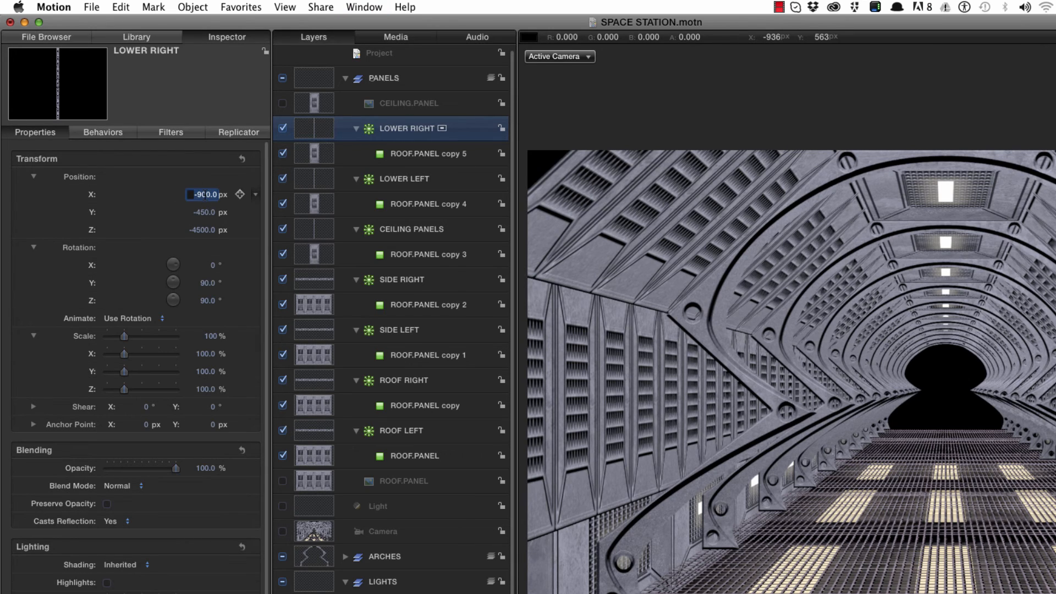
{"action": "type", "text": "900"}
{"action": "key", "text": "Return"}
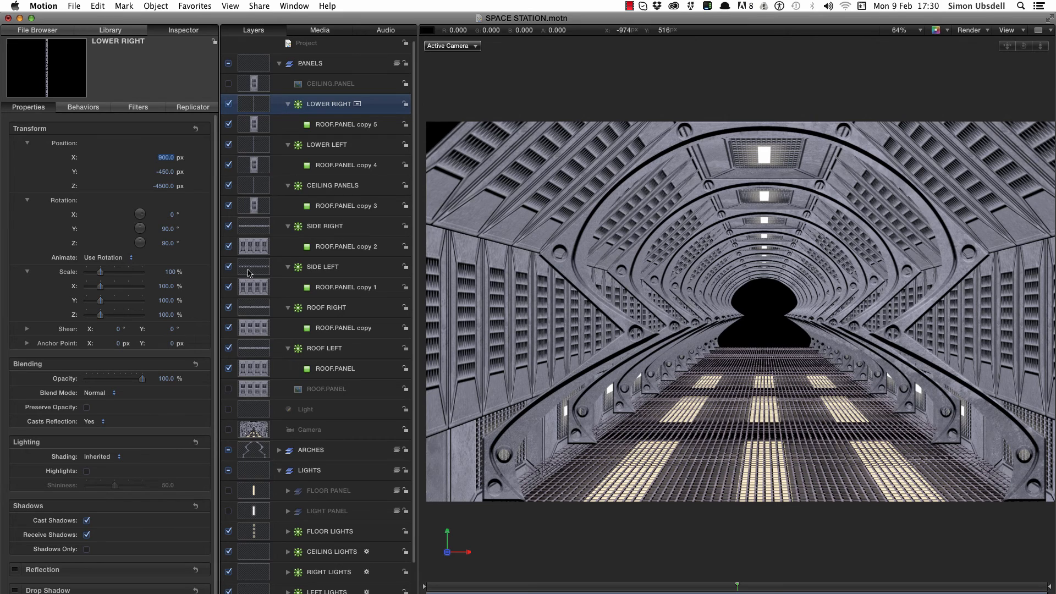
{"action": "left_click", "coordinate": [229, 410]}
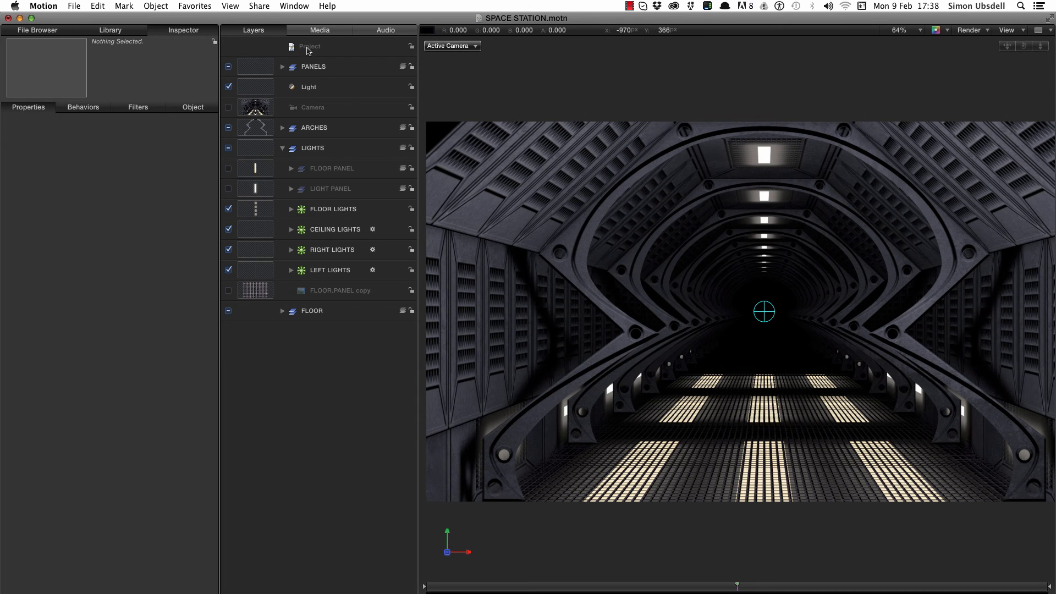
- Create a new group at project level and add the Stripes generator to it
{"action": "left_click", "coordinate": [309, 48]}
{"action": "key", "text": "shift+super+n"}
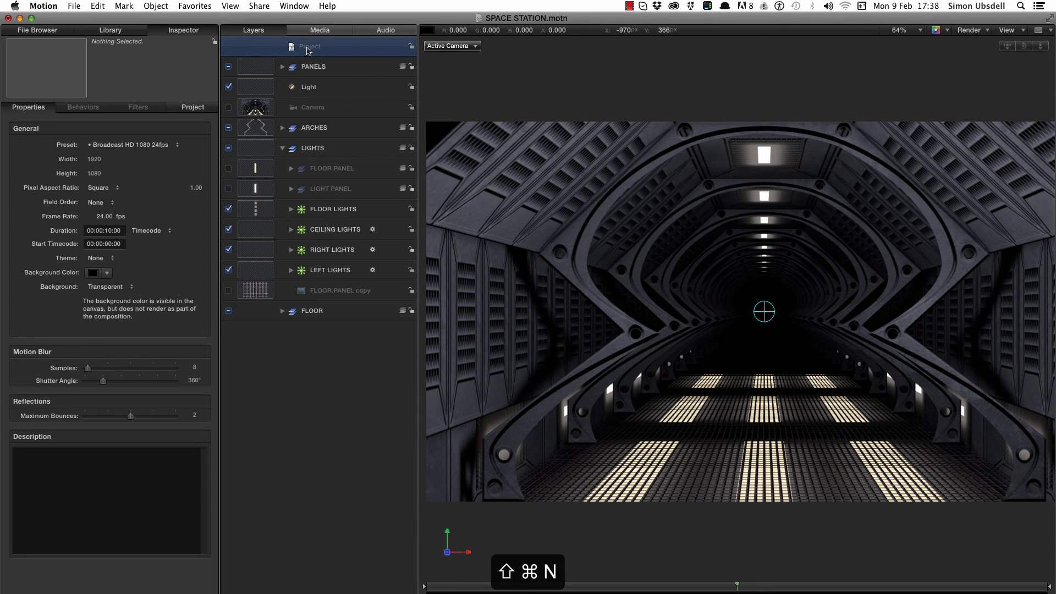
{"action": "key", "text": "super+2"}
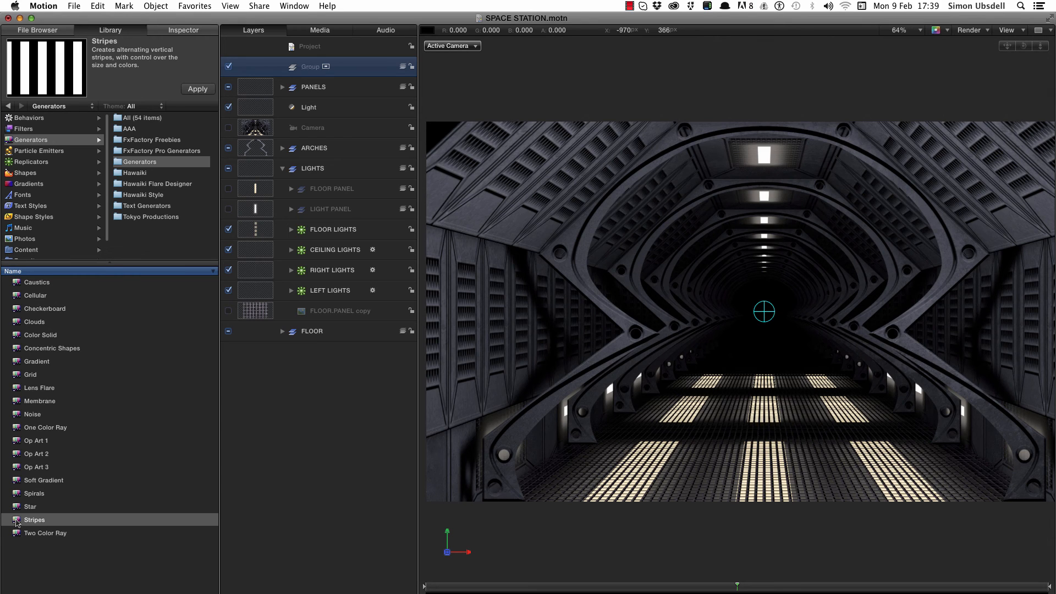
{"action": "left_click_drag", "start_coordinate": [17, 522], "coordinate": [316, 70]}
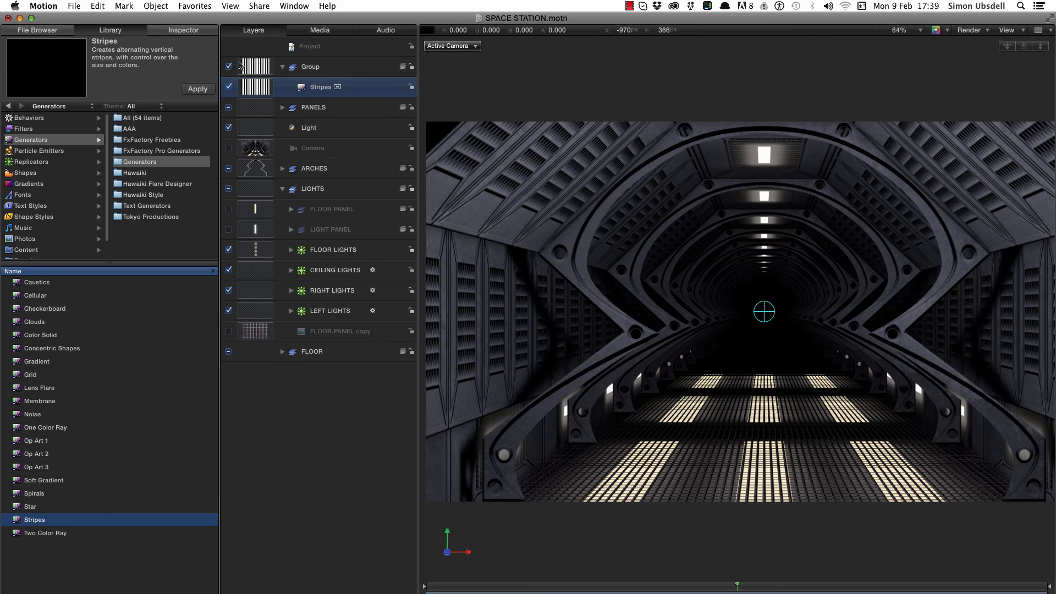
- Convert the group holding the stripes from 3D to 2D and enable its fixed resolution
{"action": "left_click", "coordinate": [256, 66]}
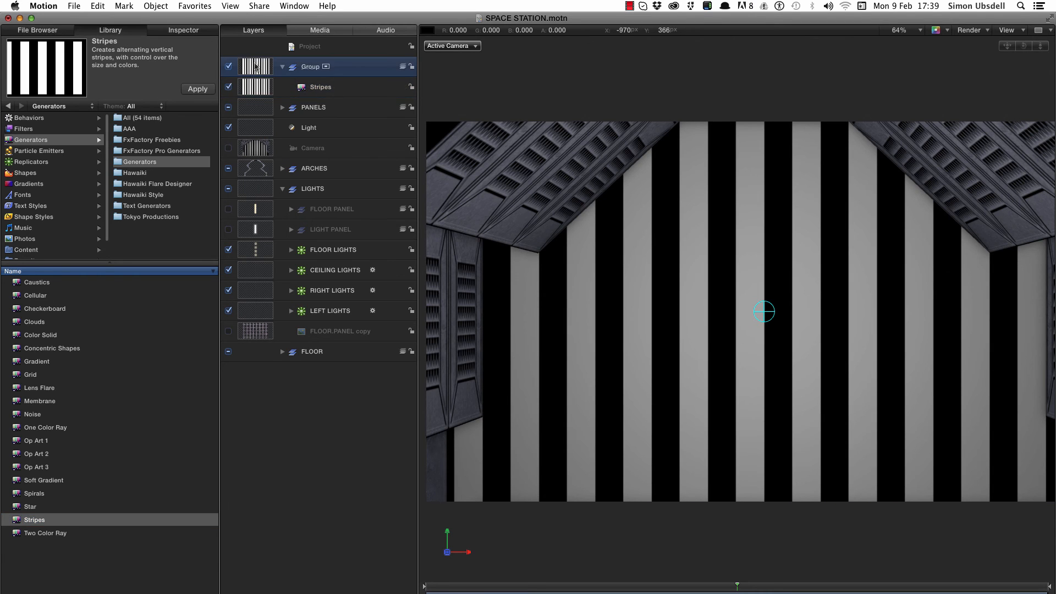
{"action": "key", "text": "F4"}
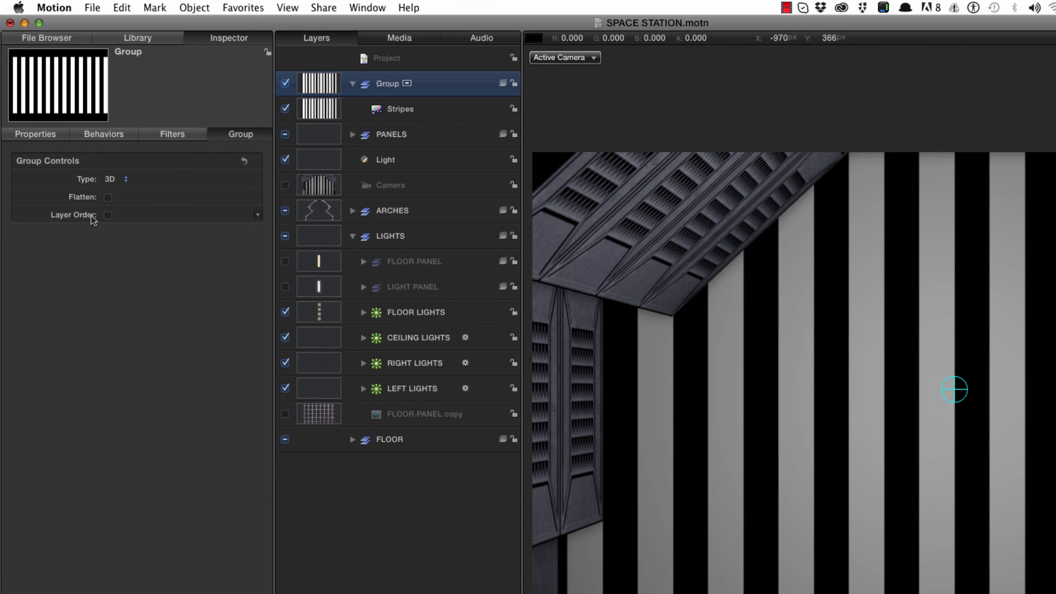
{"action": "right_click", "coordinate": [323, 83]}
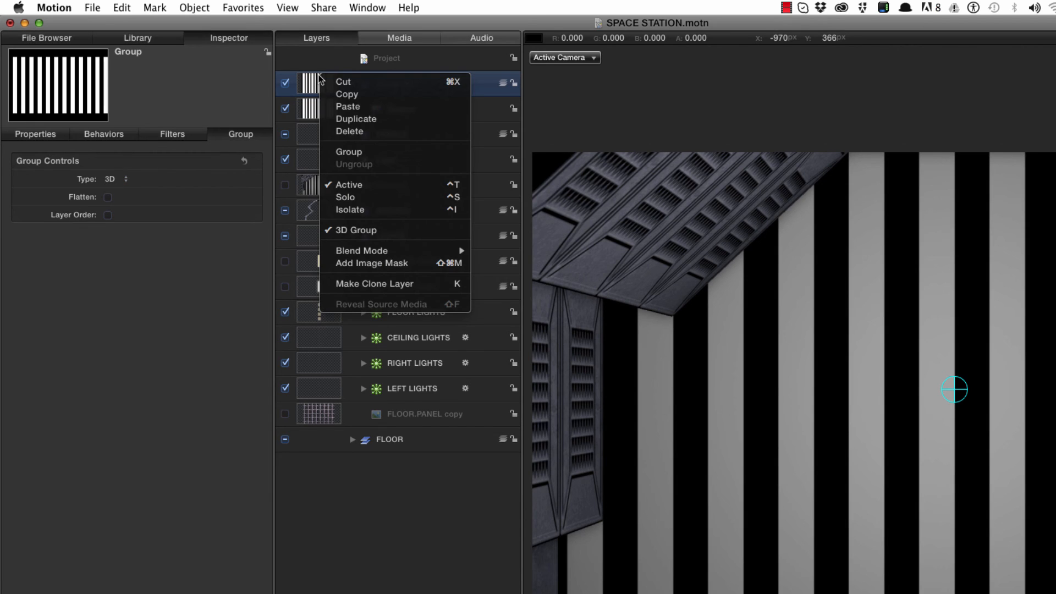
{"action": "left_click", "coordinate": [350, 231]}
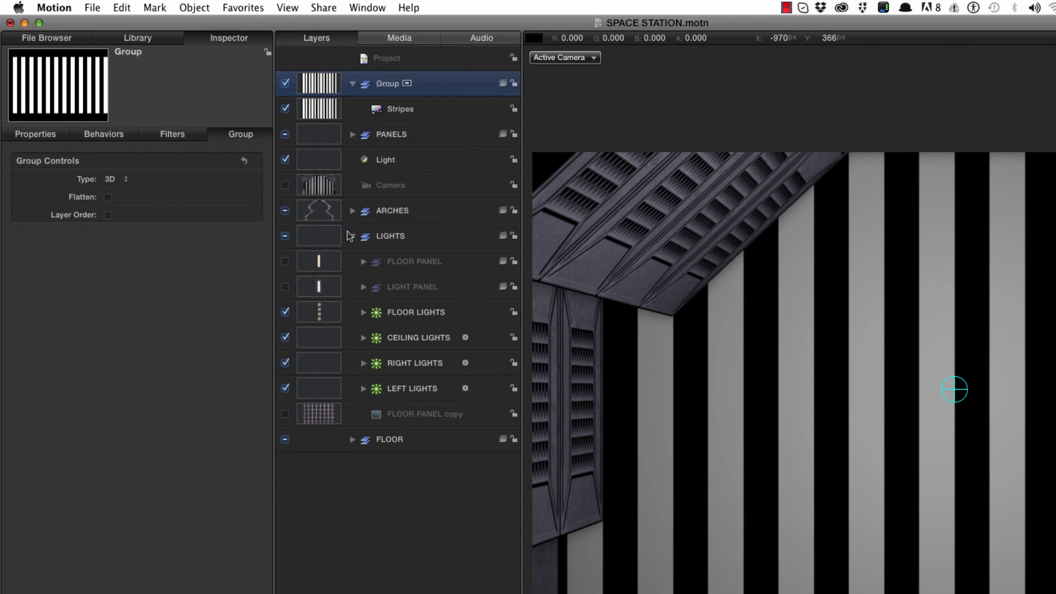
{"action": "left_click", "coordinate": [108, 197]}
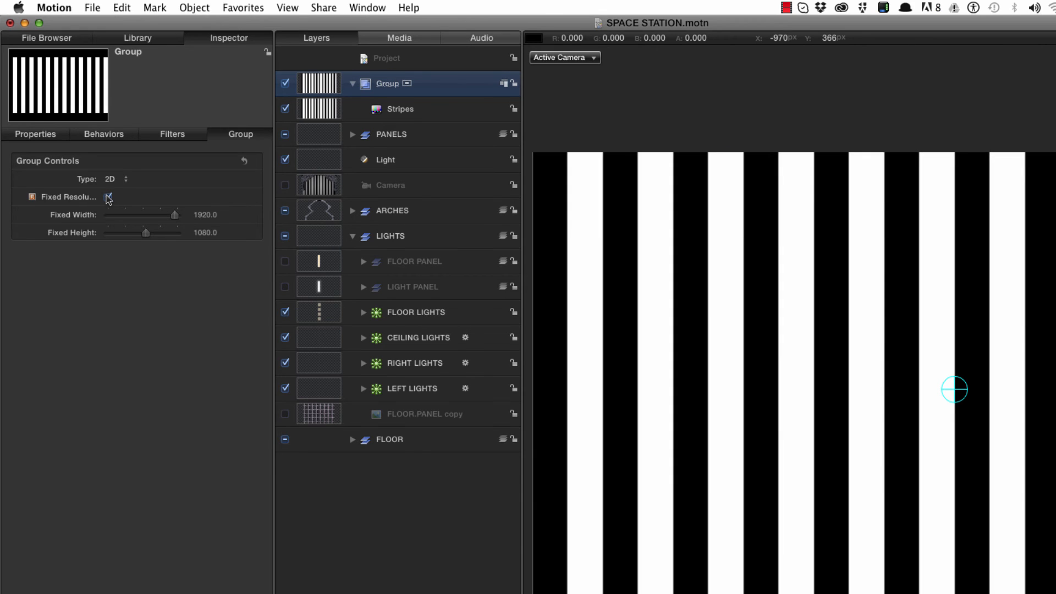
- Set the stripes group's fixed width to 20 and fixed height to 1000
{"action": "left_click", "coordinate": [203, 214]}
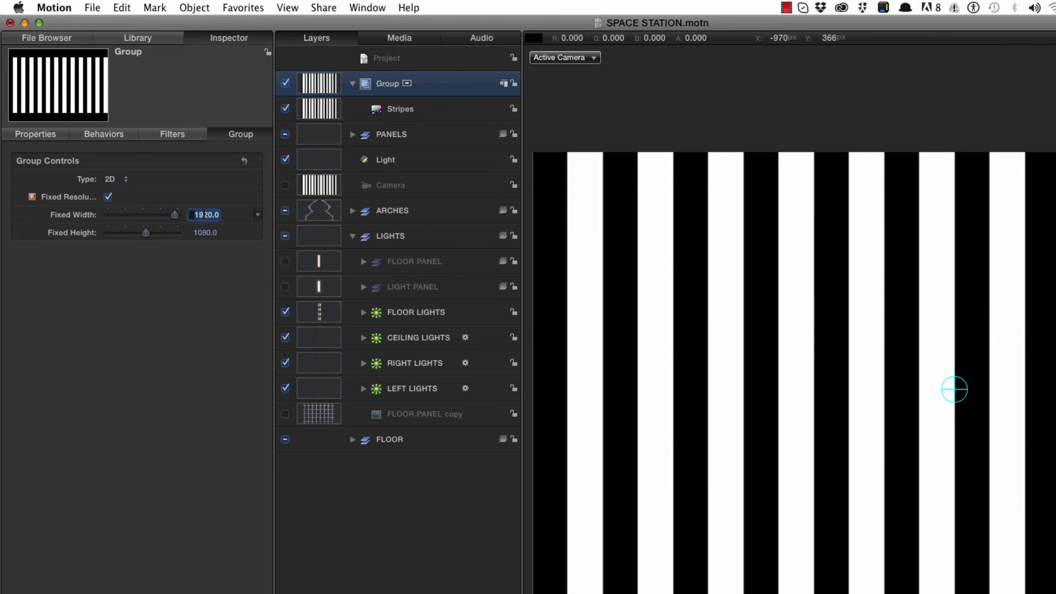
{"action": "type", "text": "20"}
{"action": "key", "text": "Tab"}
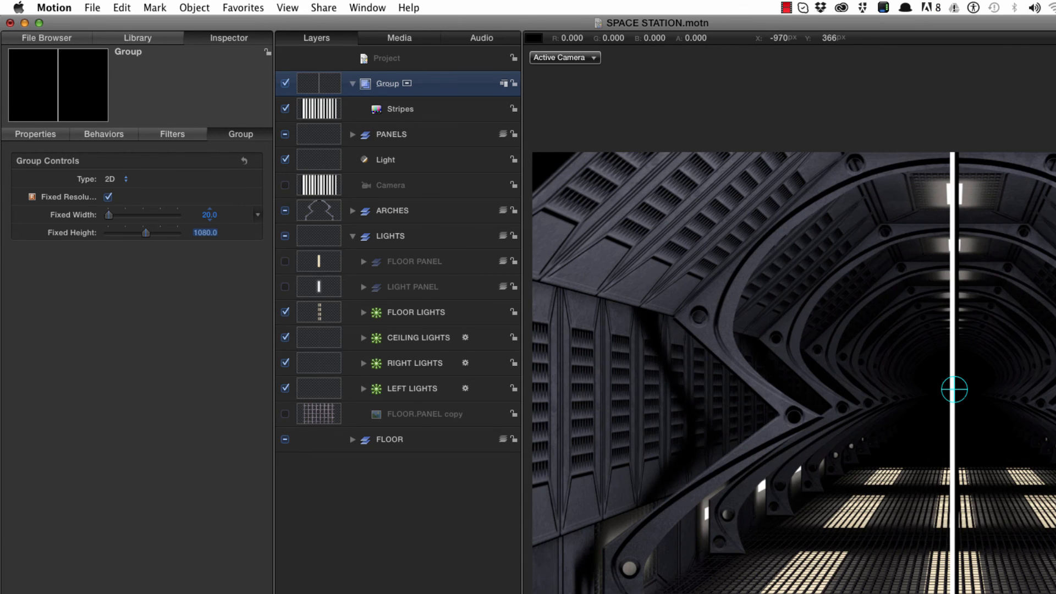
{"action": "type", "text": "1"}
{"action": "key", "text": "Return"}
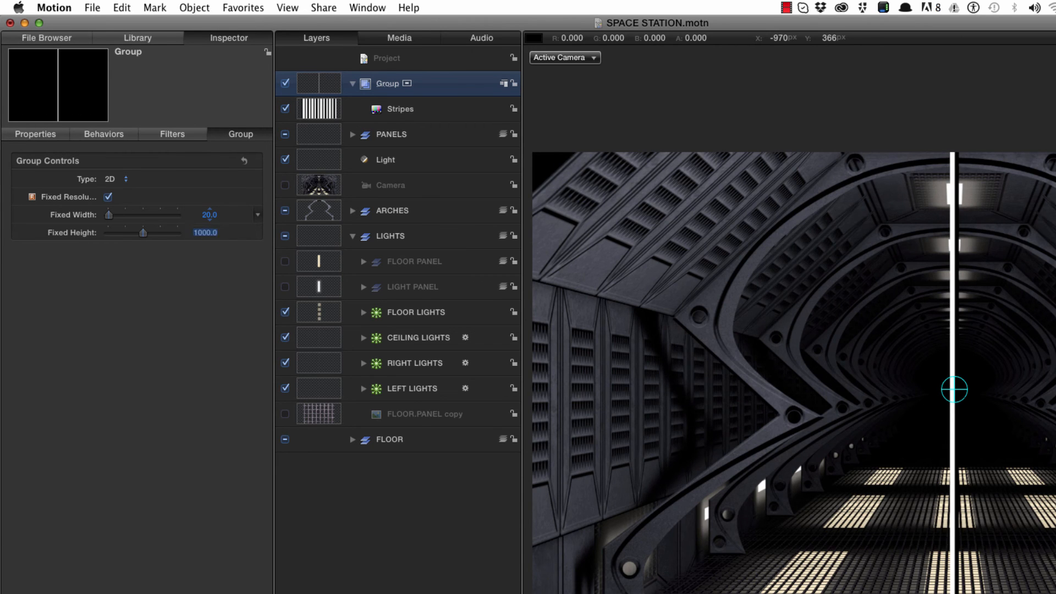
- Change the Stripes generator's Color 1 to yellow and Color 2 to dark red
{"action": "left_click", "coordinate": [318, 110]}
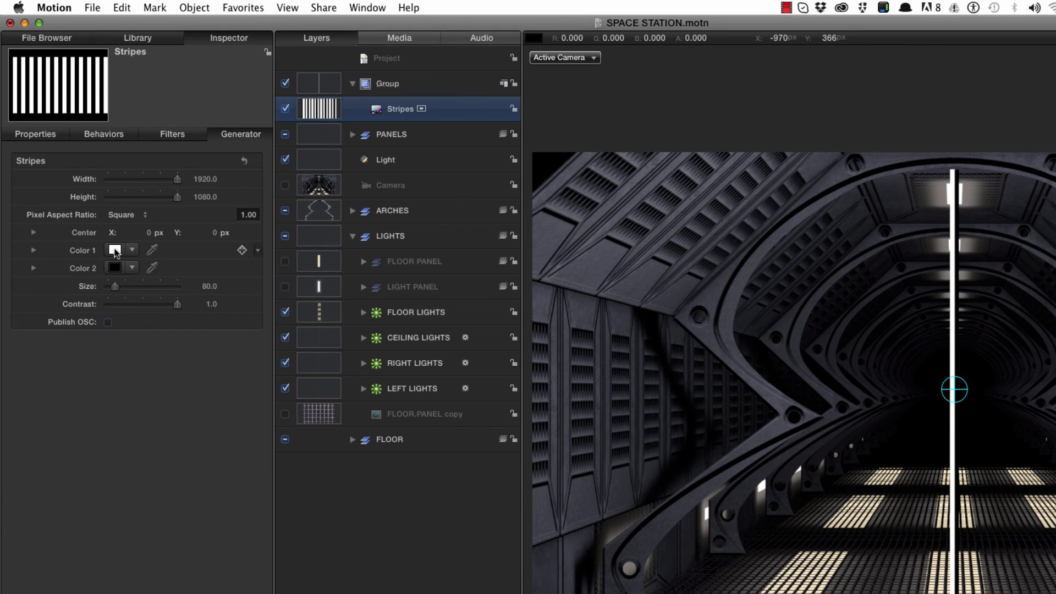
{"action": "left_click", "coordinate": [115, 250]}
{"action": "left_click", "coordinate": [443, 485]}
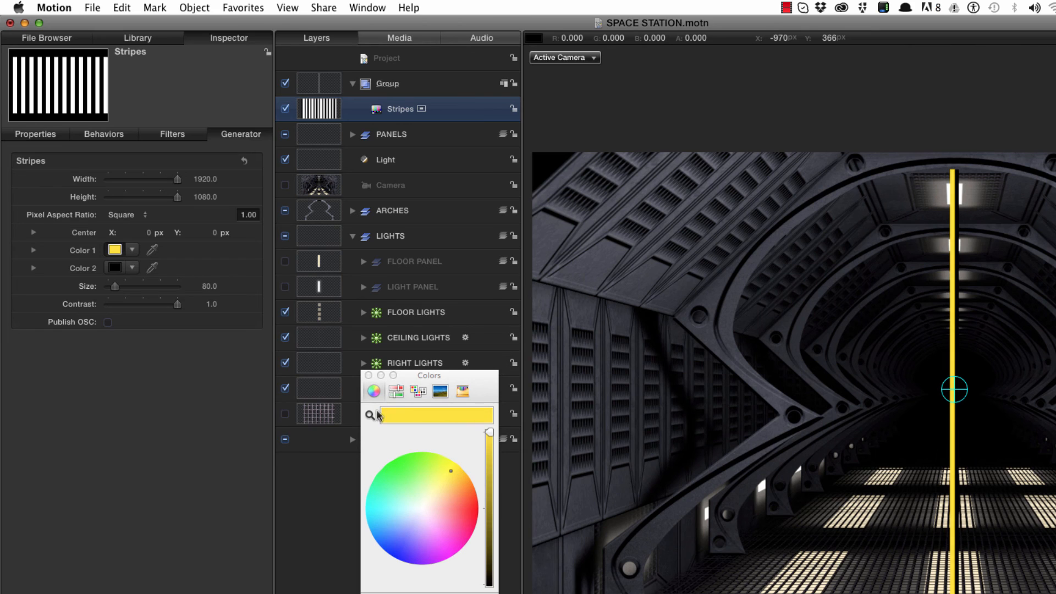
{"action": "left_click", "coordinate": [115, 268]}
{"action": "left_click_drag", "start_coordinate": [443, 511], "coordinate": [477, 517]}
{"action": "left_click_drag", "start_coordinate": [490, 582], "coordinate": [490, 509]}
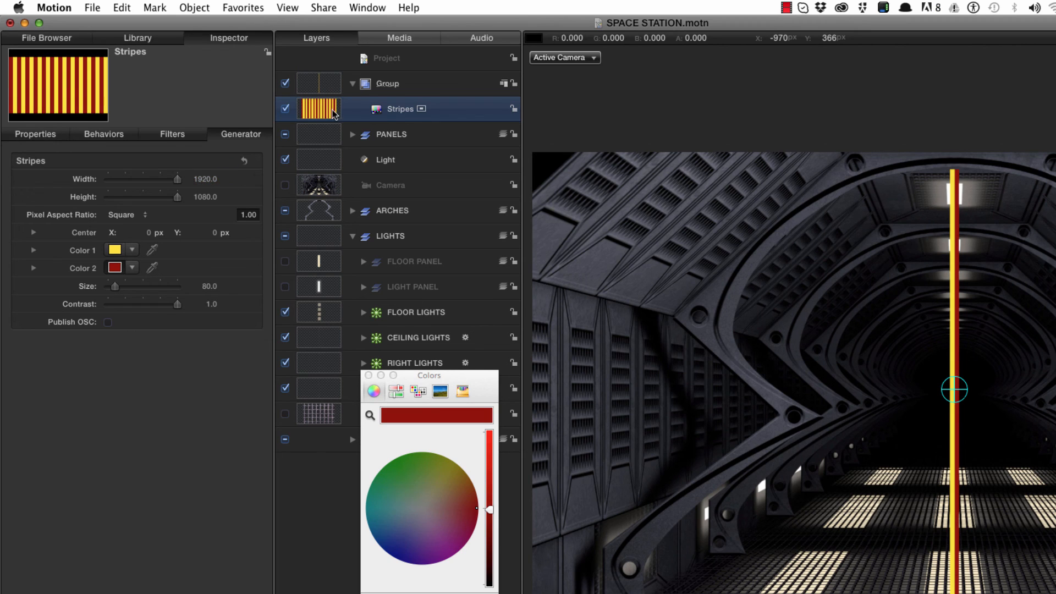
- Close the color picker and rotate the Stripes generator 45° around Z
{"action": "key", "text": "F1"}
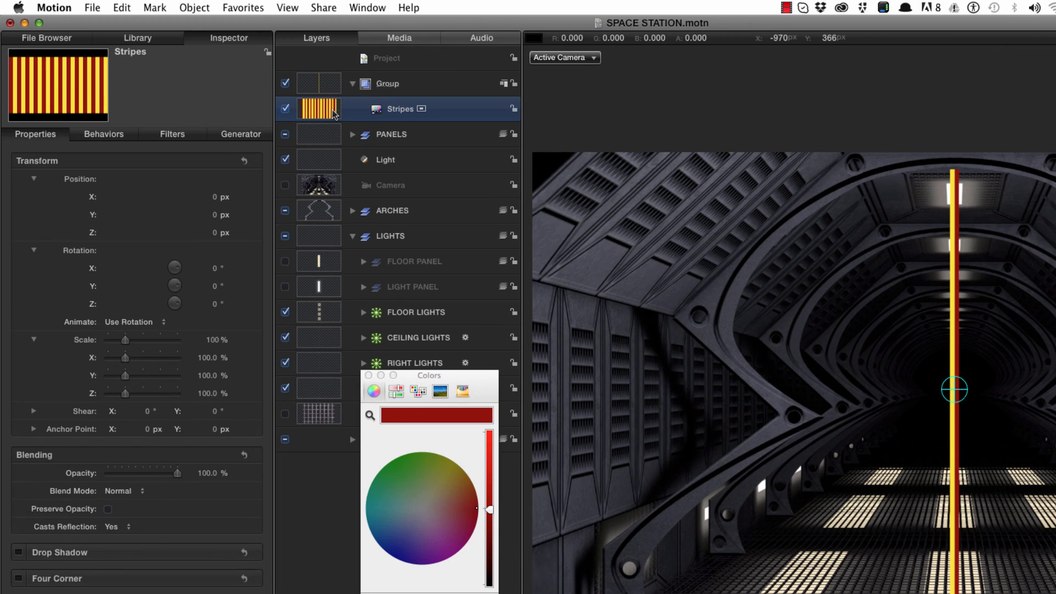
{"action": "left_click", "coordinate": [369, 376]}
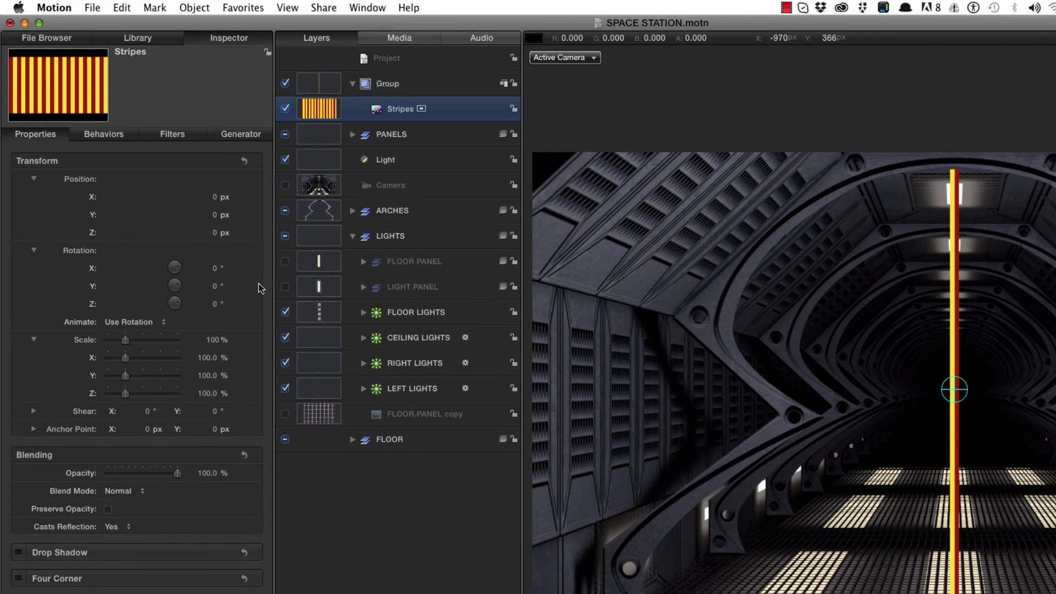
{"action": "left_click", "coordinate": [214, 304]}
{"action": "type", "text": "45"}
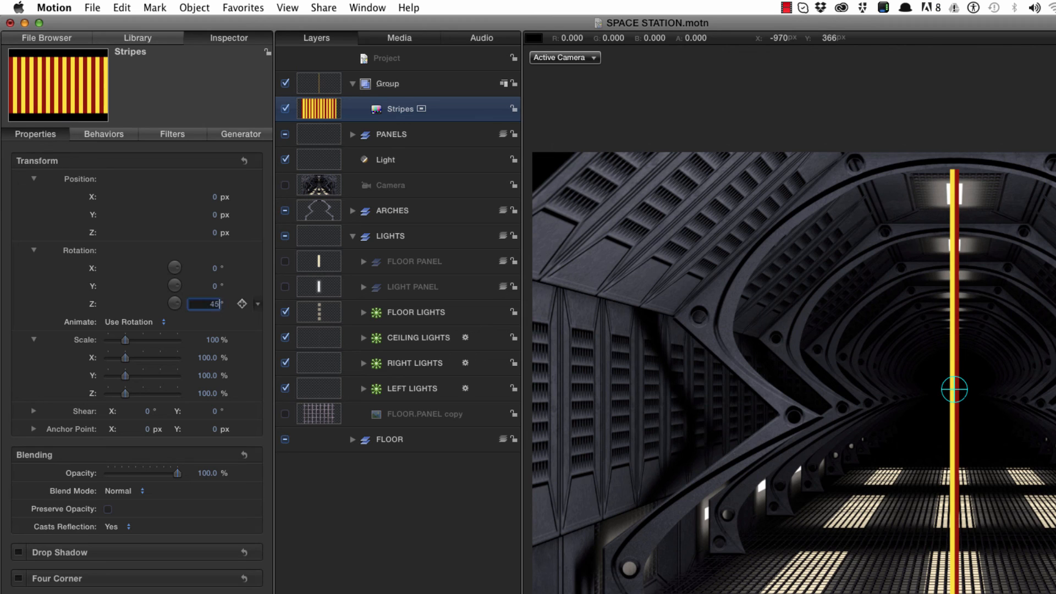
{"action": "key", "text": "Return"}
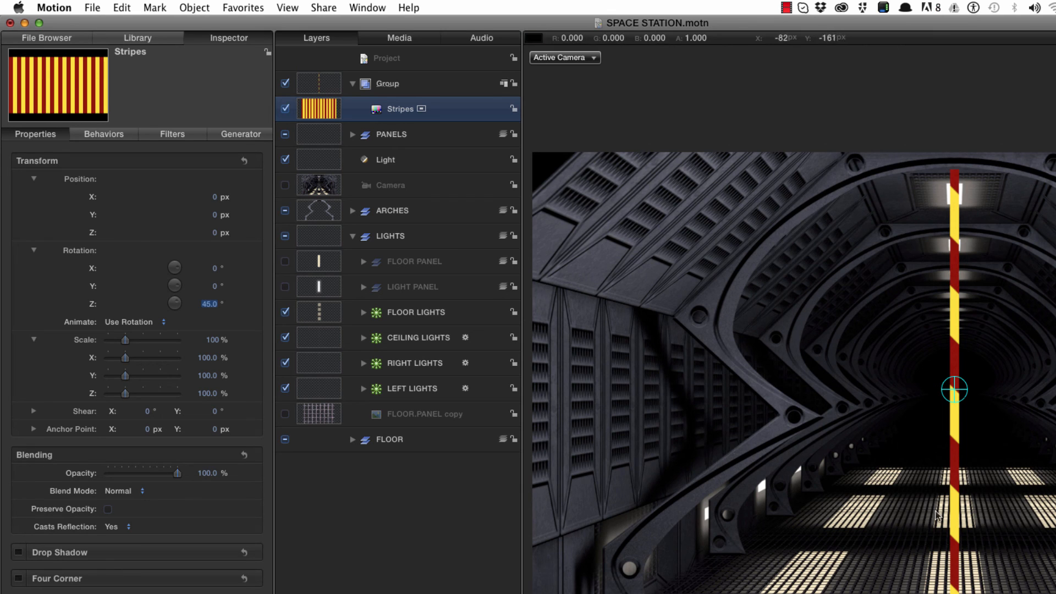
- Set the Stripes generator's size to 30
{"action": "left_click", "coordinate": [242, 134]}
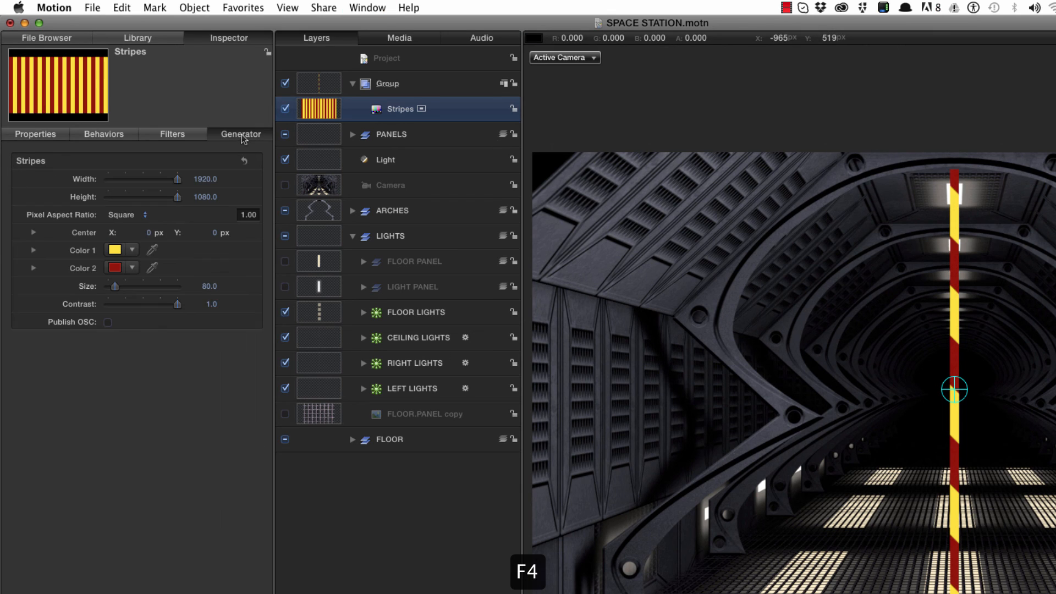
{"action": "left_click", "coordinate": [210, 286]}
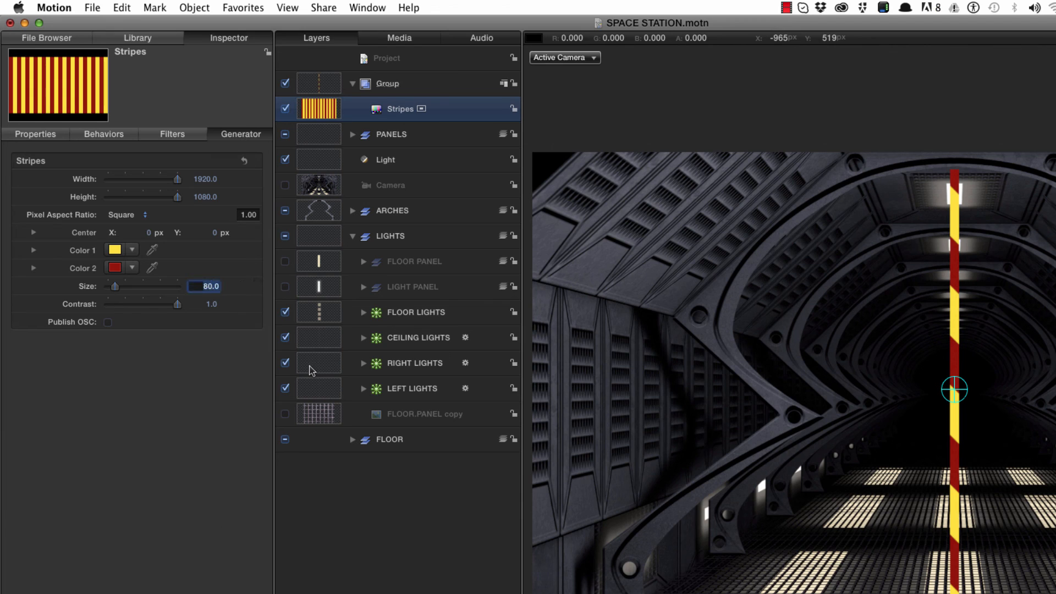
{"action": "type", "text": "30"}
{"action": "key", "text": "Return"}
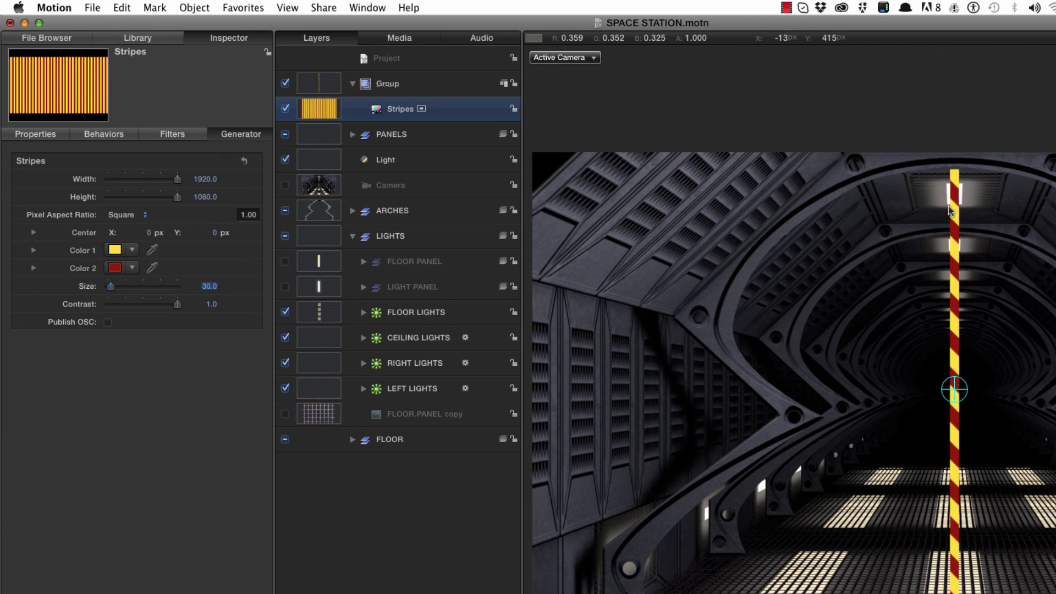
- Rename the group containing the stripes as WARNING TAPE
{"action": "left_click", "coordinate": [315, 83]}
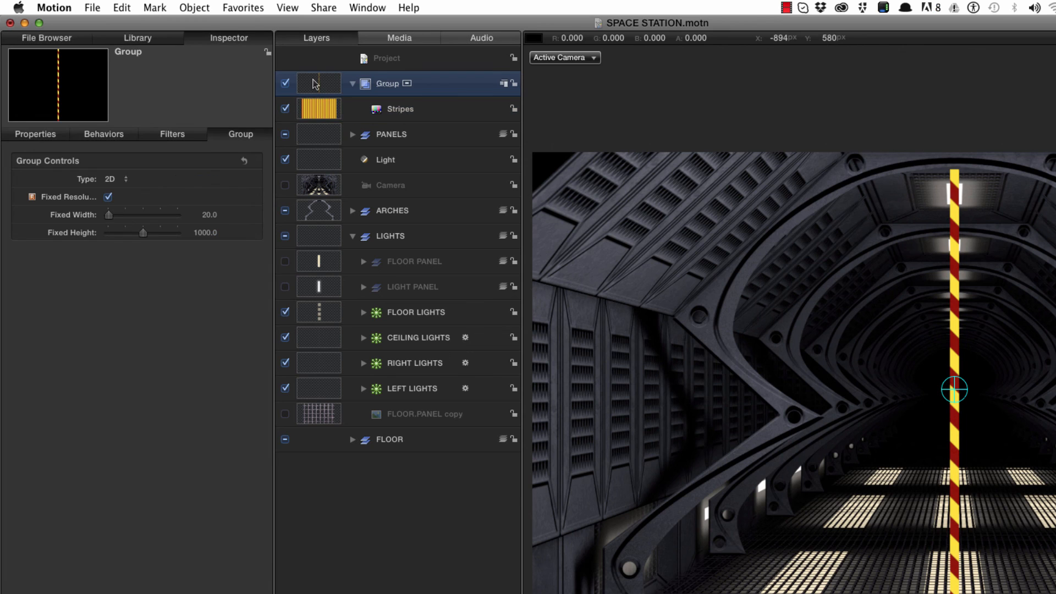
{"action": "double_click", "coordinate": [388, 84]}
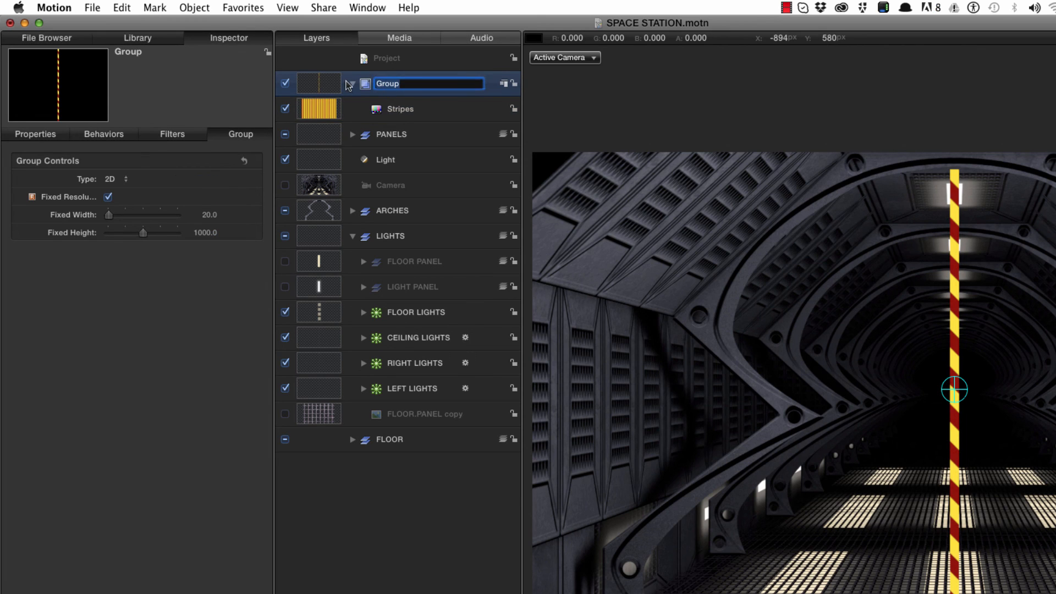
{"action": "type", "text": "WARNING TAPE"}
{"action": "key", "text": "Return"}
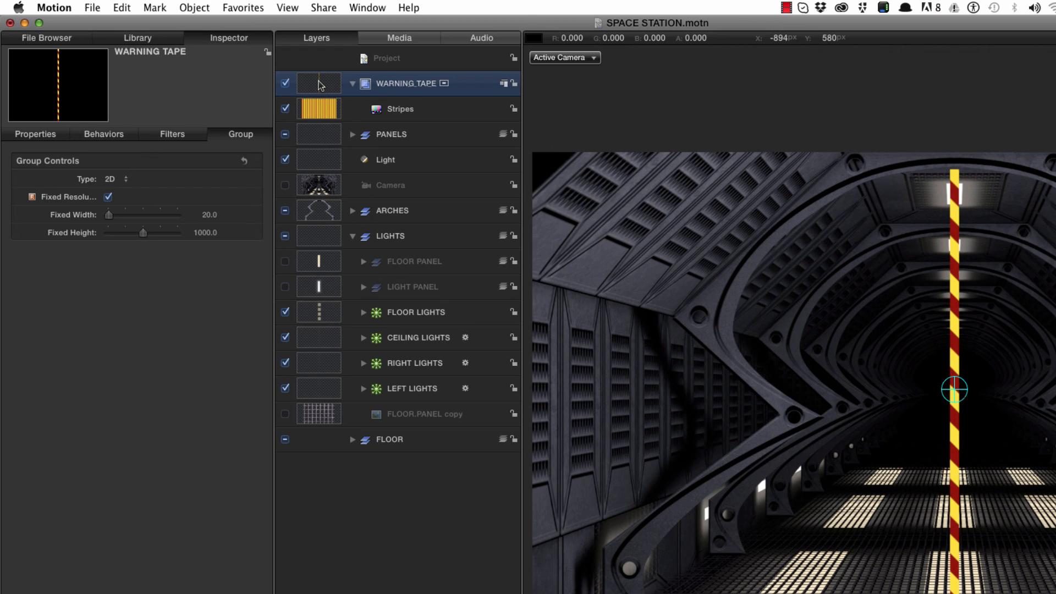
- Replicate the WARNING TAPE group and set the replicator to 1 column and 11 rows
{"action": "key", "text": "l"}
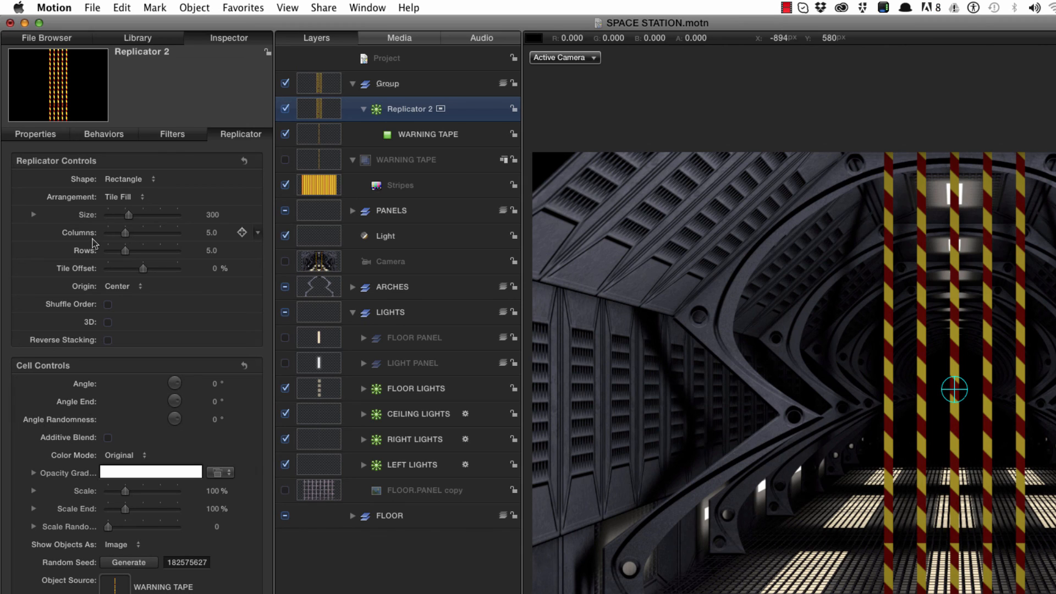
{"action": "left_click", "coordinate": [212, 232]}
{"action": "type", "text": "1"}
{"action": "key", "text": "Return"}
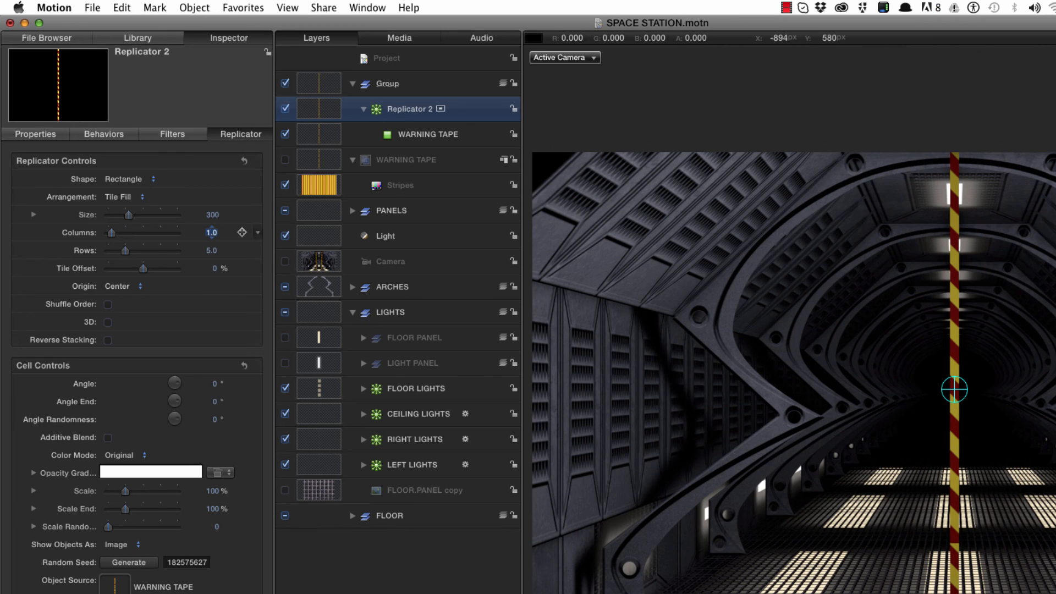
{"action": "left_click", "coordinate": [212, 250]}
{"action": "type", "text": "11"}
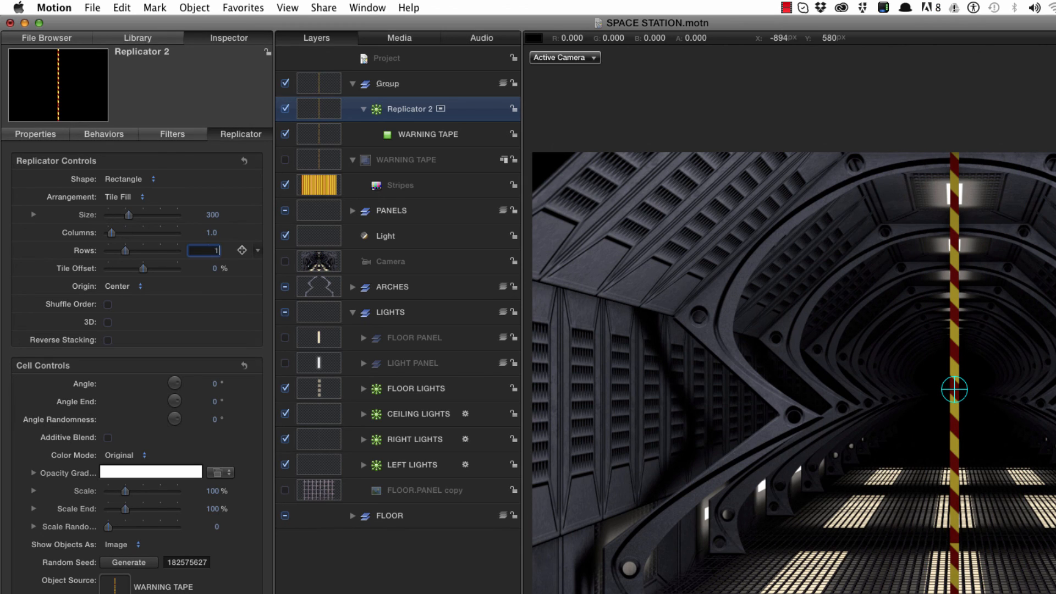
{"action": "key", "text": "Return"}
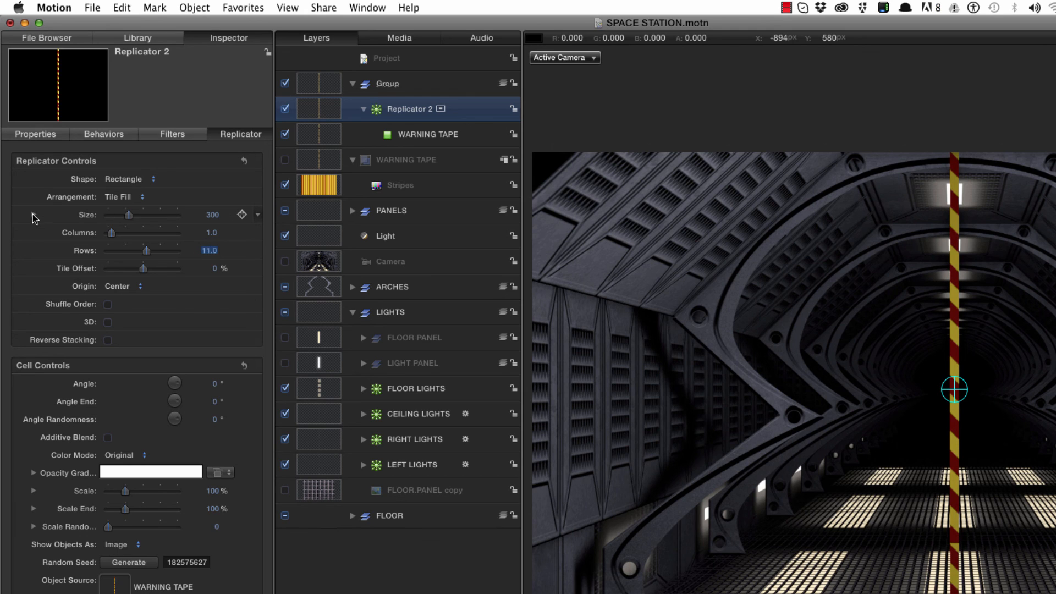
- Set the height of the warning tape replicator to 10000, leaving its width separate
{"action": "left_click", "coordinate": [34, 215]}
{"action": "left_click", "coordinate": [210, 250]}
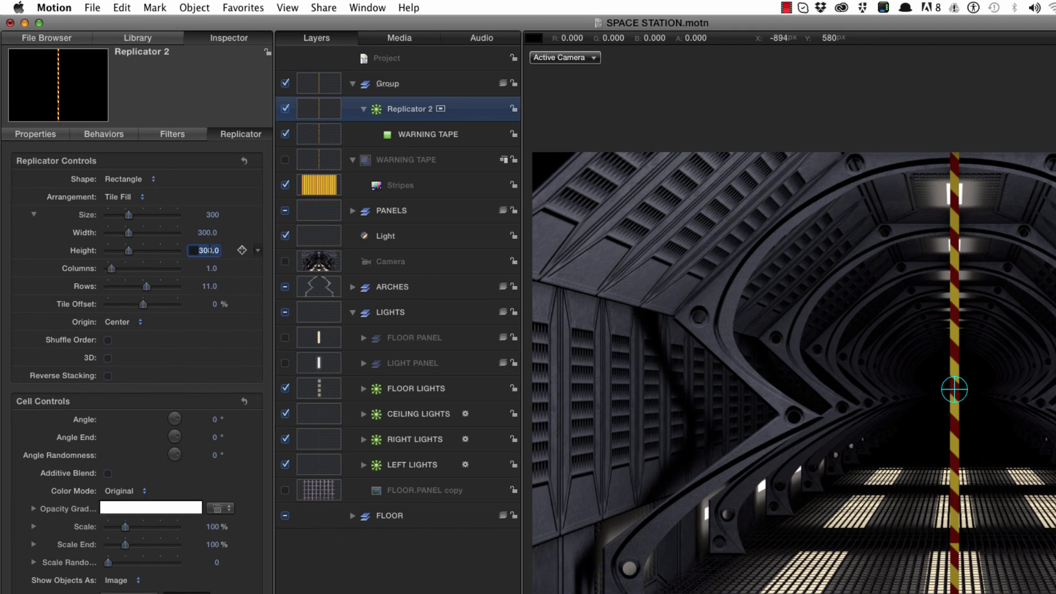
{"action": "type", "text": "10000"}
{"action": "key", "text": "Return"}
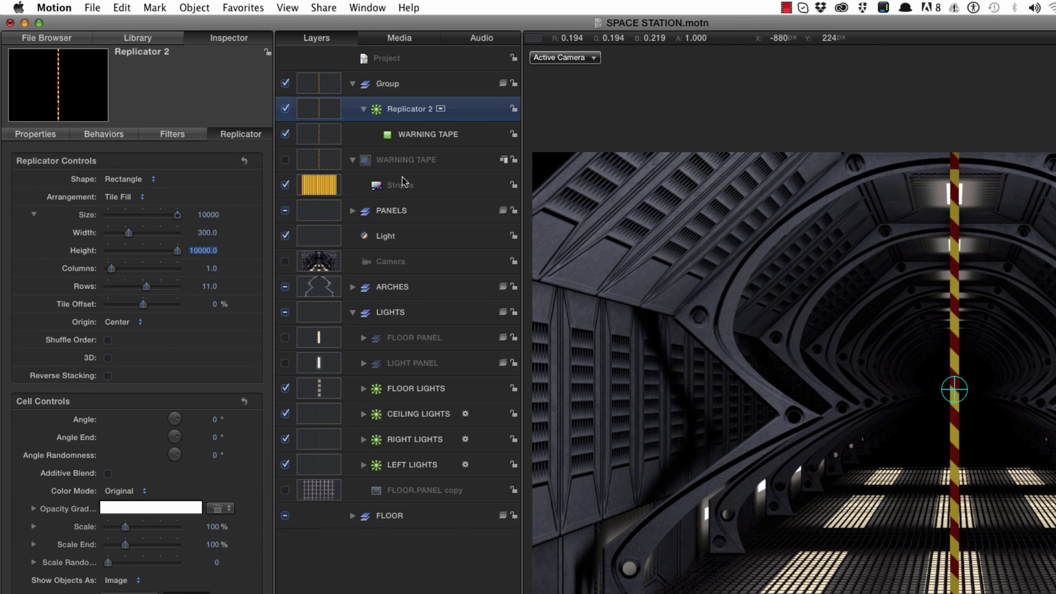
- Rotate the group holding the warning tape replicator 90° around Y and 90° around Z
{"action": "left_click", "coordinate": [324, 85]}
{"action": "key", "text": "F1"}
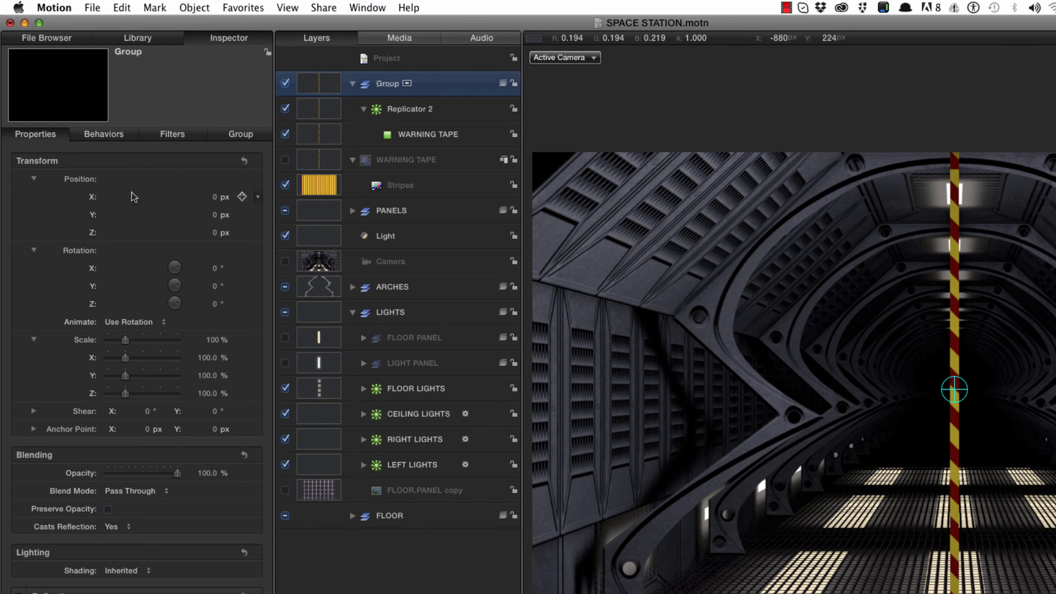
{"action": "left_click", "coordinate": [216, 286]}
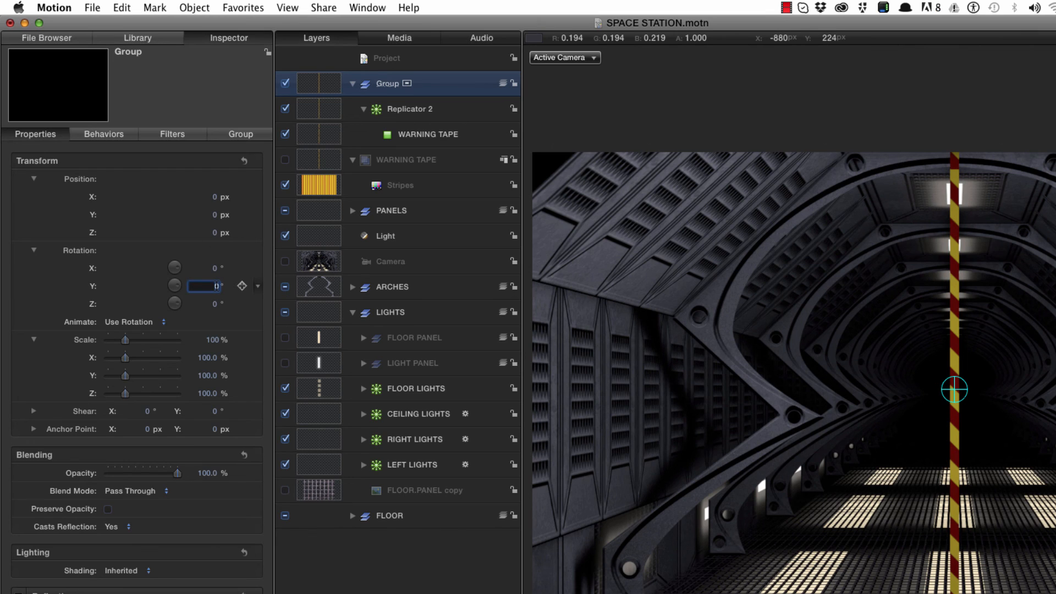
{"action": "type", "text": "90"}
{"action": "key", "text": "Tab"}
{"action": "type", "text": "90"}
{"action": "key", "text": "Return"}
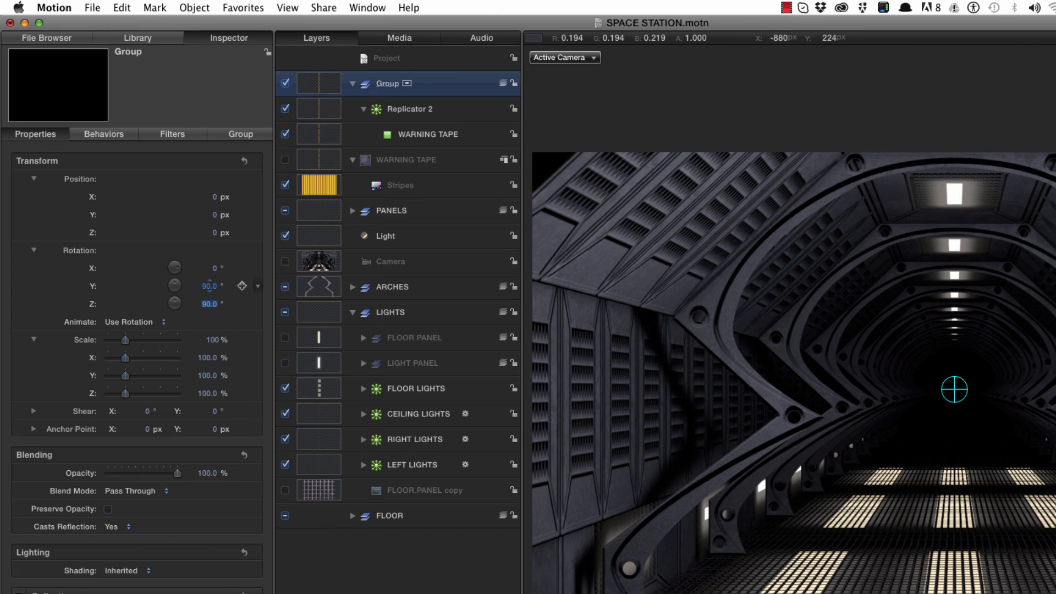
- Position the warning tape replicator's group at X -799, Y -300 and Z -4500 px
{"action": "left_click", "coordinate": [215, 197]}
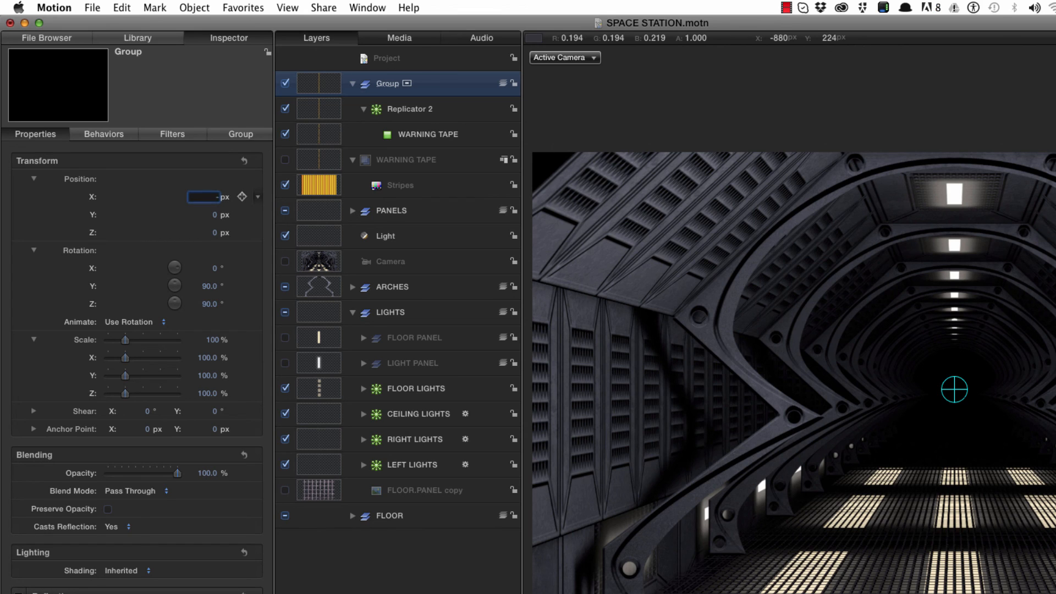
{"action": "type", "text": "-799"}
{"action": "key", "text": "Return"}
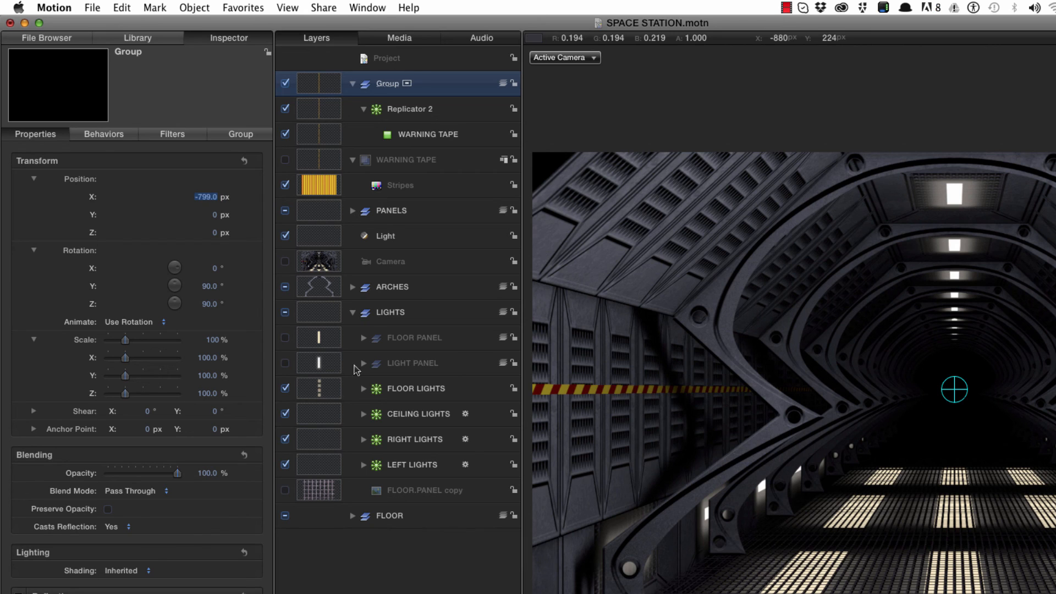
{"action": "left_click", "coordinate": [215, 214]}
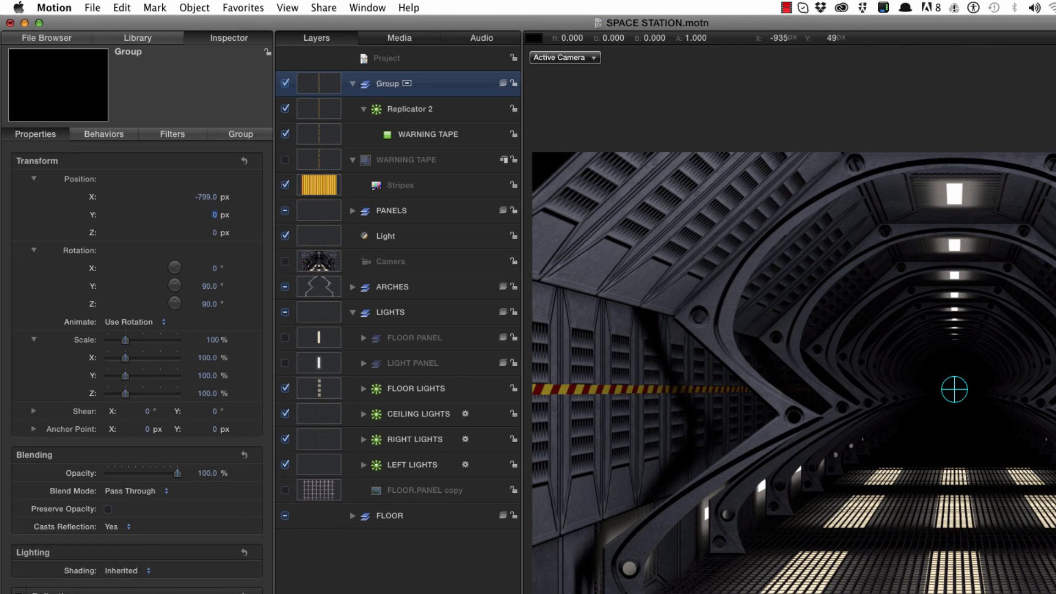
{"action": "type", "text": "-300"}
{"action": "key", "text": "Return"}
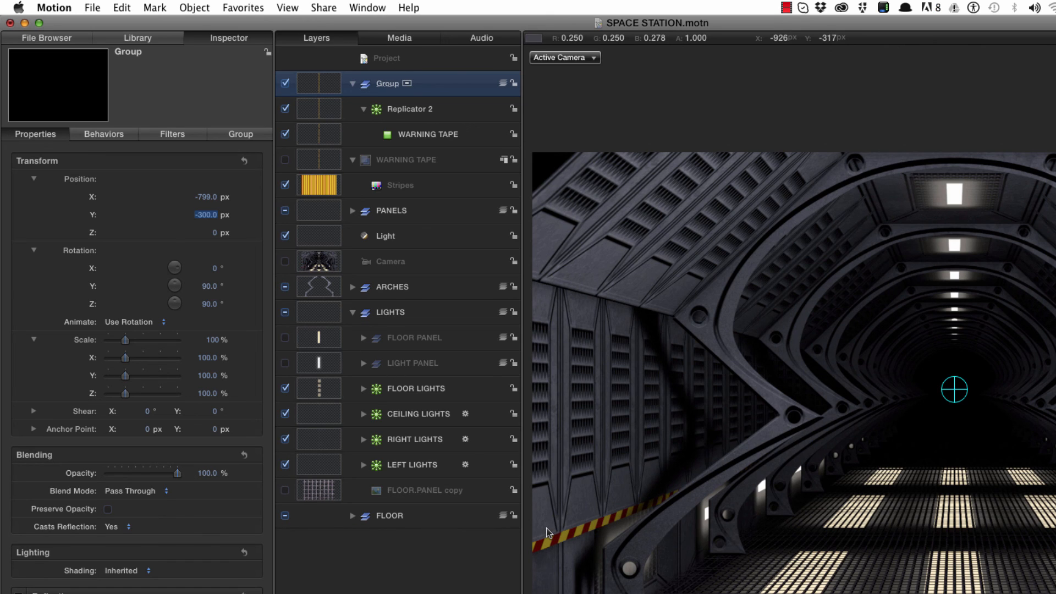
{"action": "left_click", "coordinate": [215, 232]}
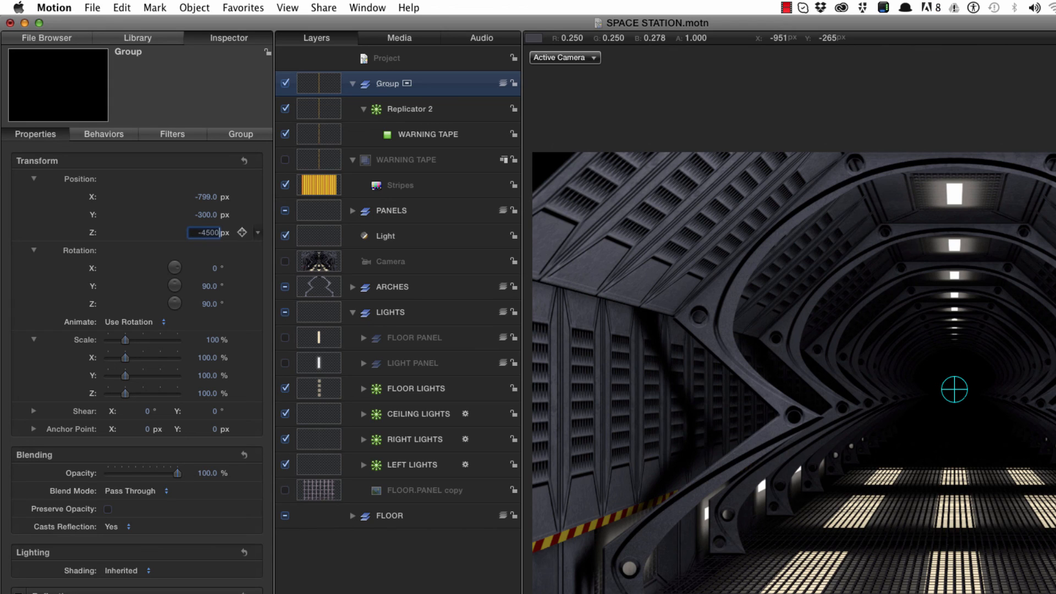
{"action": "key", "text": "Return"}
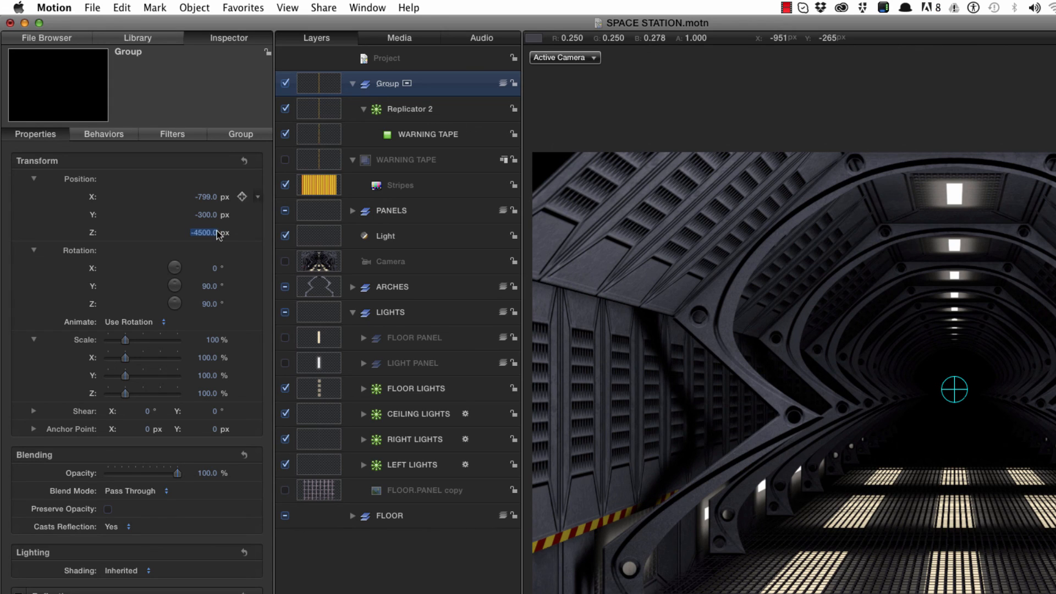
- Rename the group holding the warning tape replicator as WARNING LEFT
{"action": "double_click", "coordinate": [386, 83]}
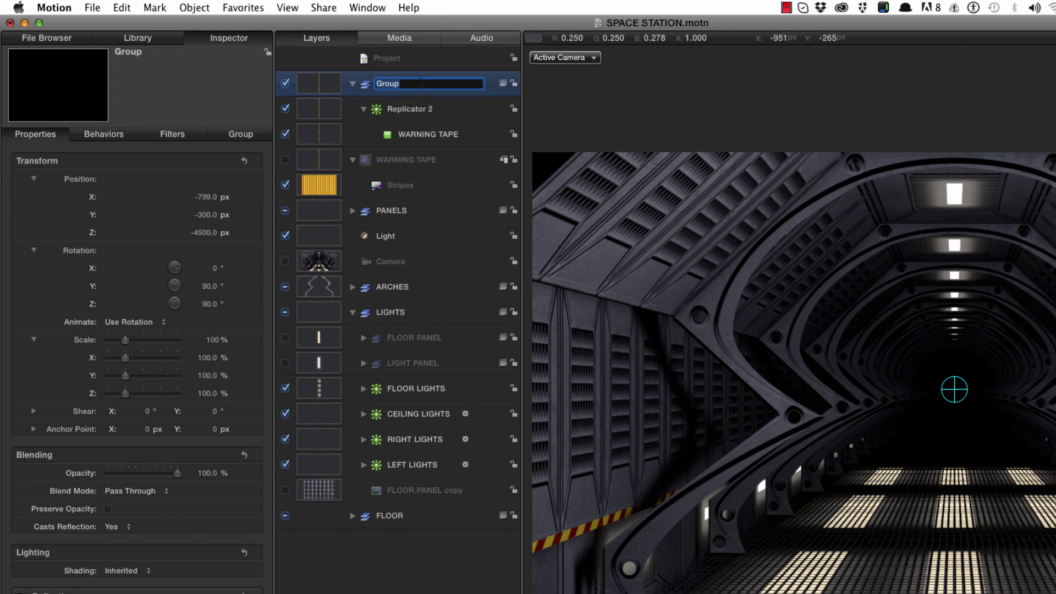
{"action": "type", "text": "WARNING LEFT"}
{"action": "key", "text": "Return"}
- Duplicate the WARNING LEFT group and rename the copy as WARNING RIGHT
{"action": "key", "text": "super+d"}
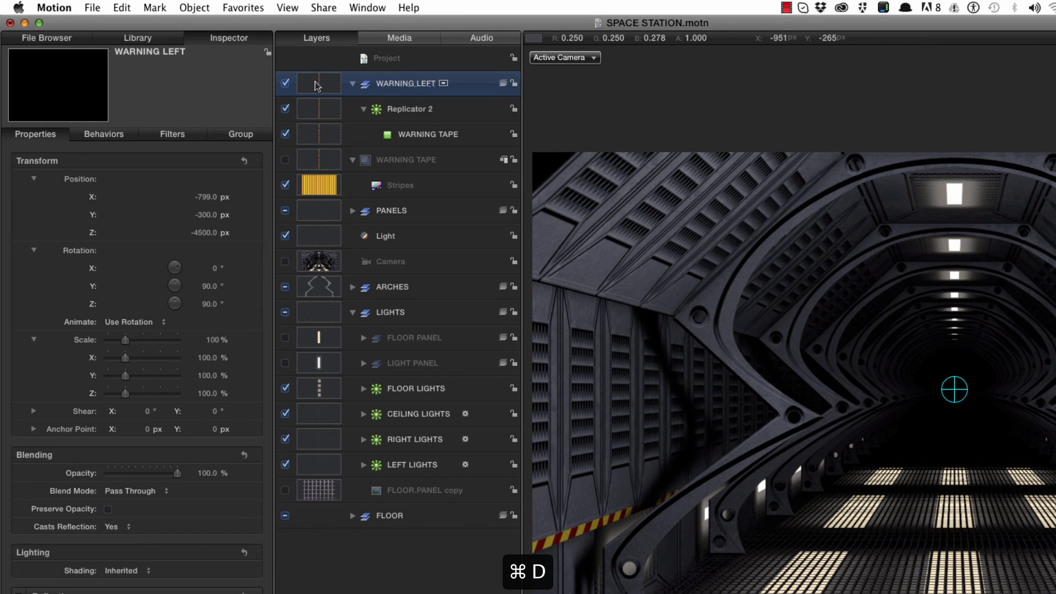
{"action": "double_click", "coordinate": [416, 84]}
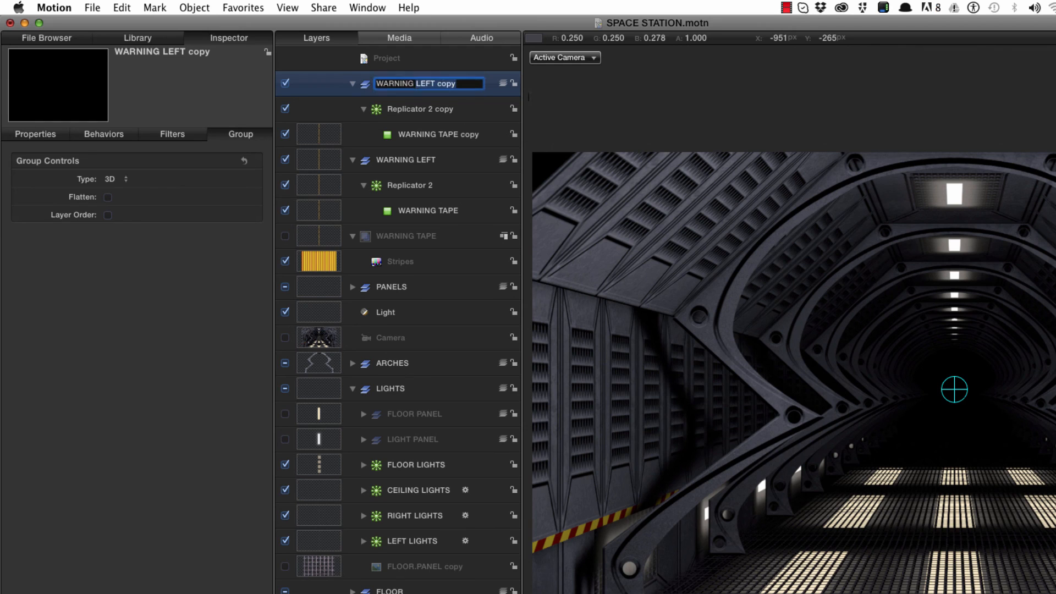
{"action": "type", "text": "RIGHT"}
{"action": "key", "text": "Return"}
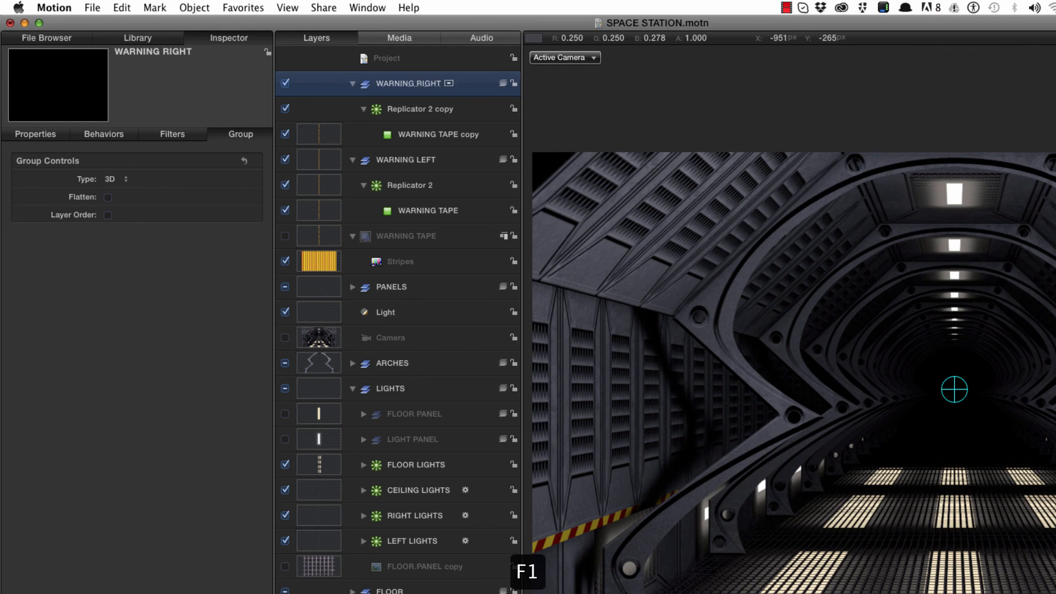
- Set the WARNING RIGHT group's X position to 799 px and move the playhead further along the timeline
{"action": "key", "text": "F1"}
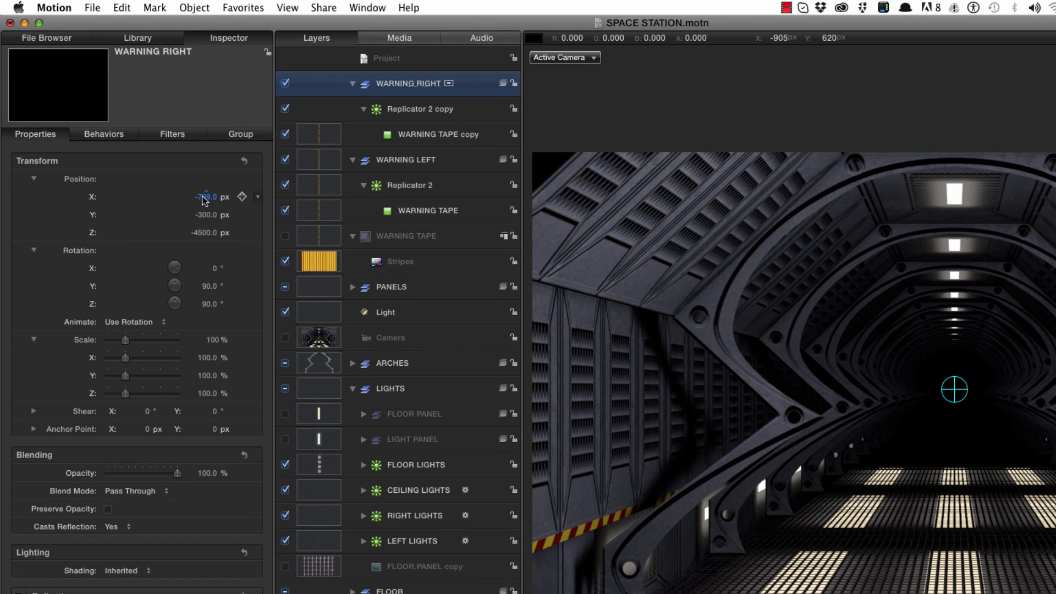
{"action": "left_click", "coordinate": [204, 197]}
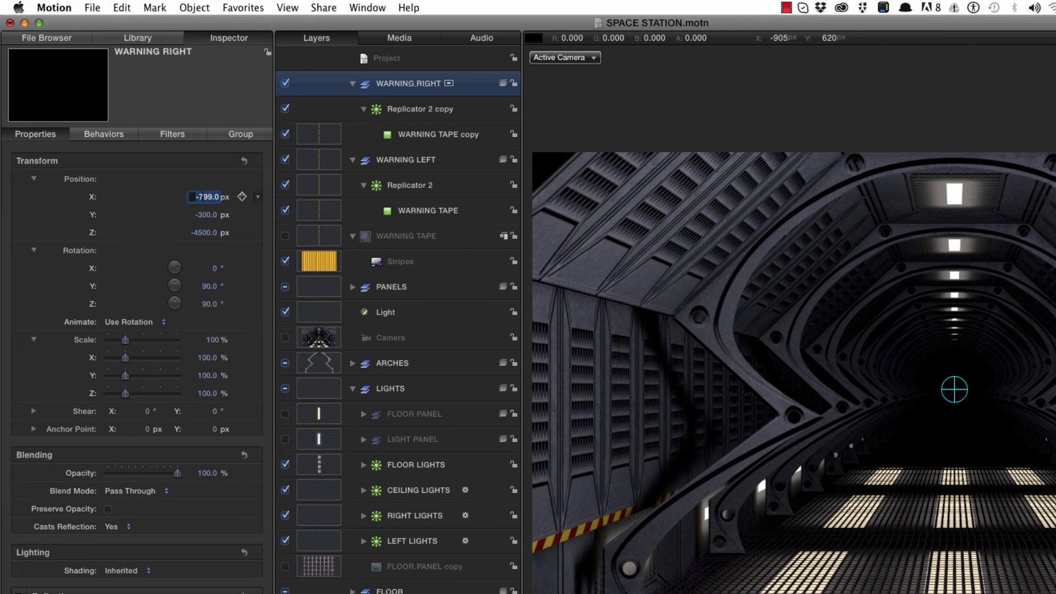
{"action": "type", "text": "799"}
{"action": "key", "text": "Return"}
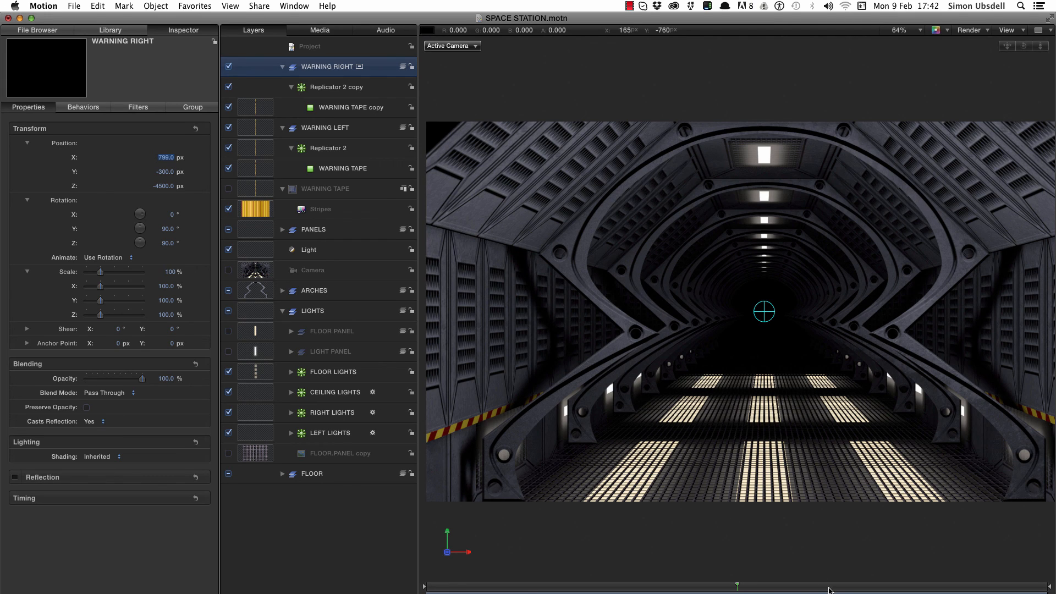
{"action": "left_click", "coordinate": [830, 586]}
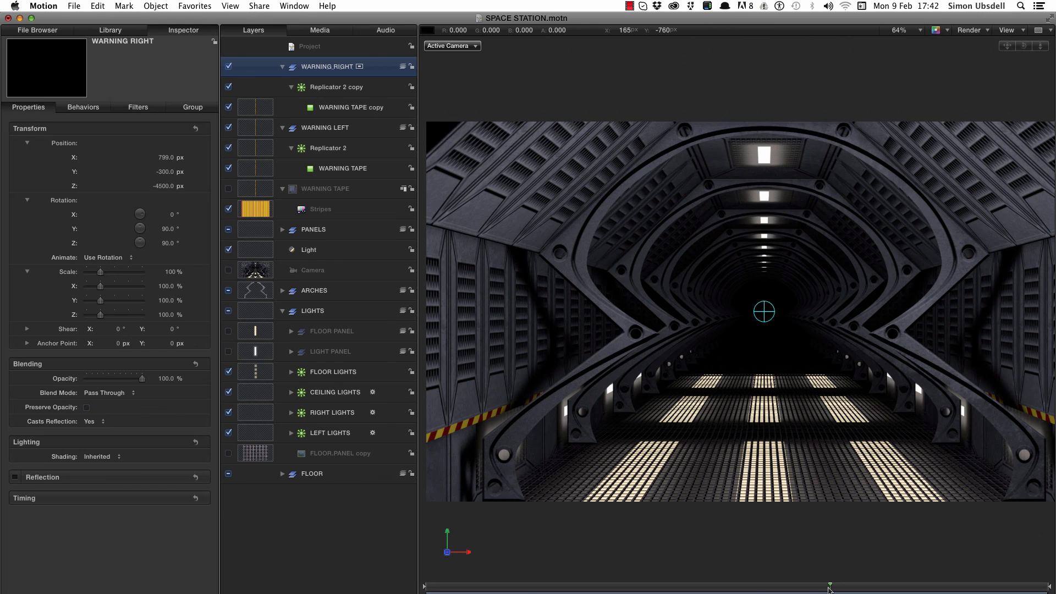